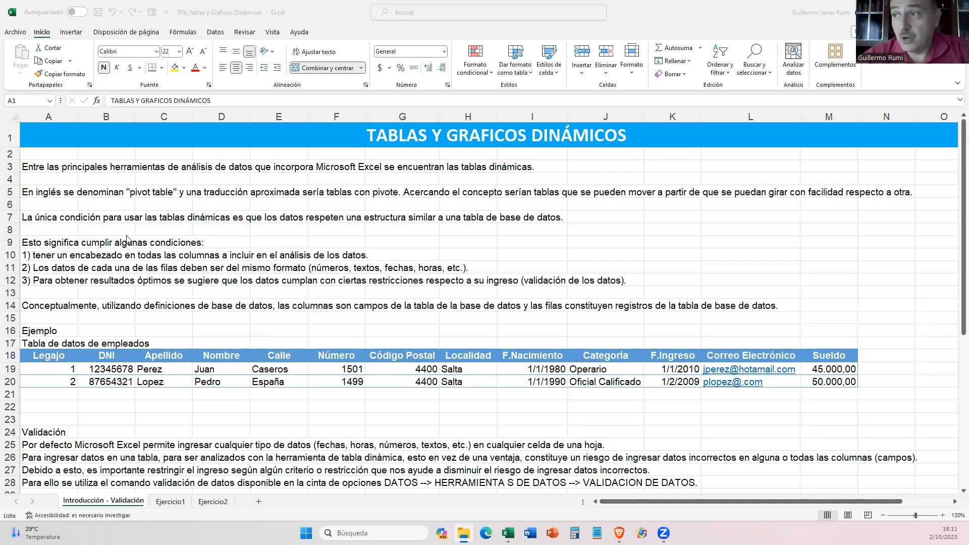
- Read the conditions in rows 9 and 10 that the data must meet for dynamic tables
{"action": "left_click", "coordinate": [146, 248]}
{"action": "left_click", "coordinate": [69, 245]}
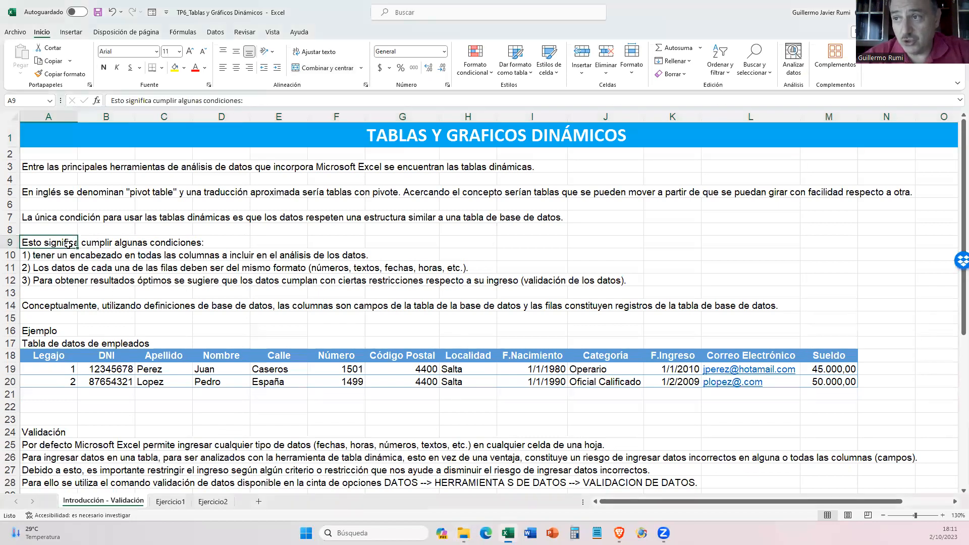
{"action": "left_click", "coordinate": [36, 256]}
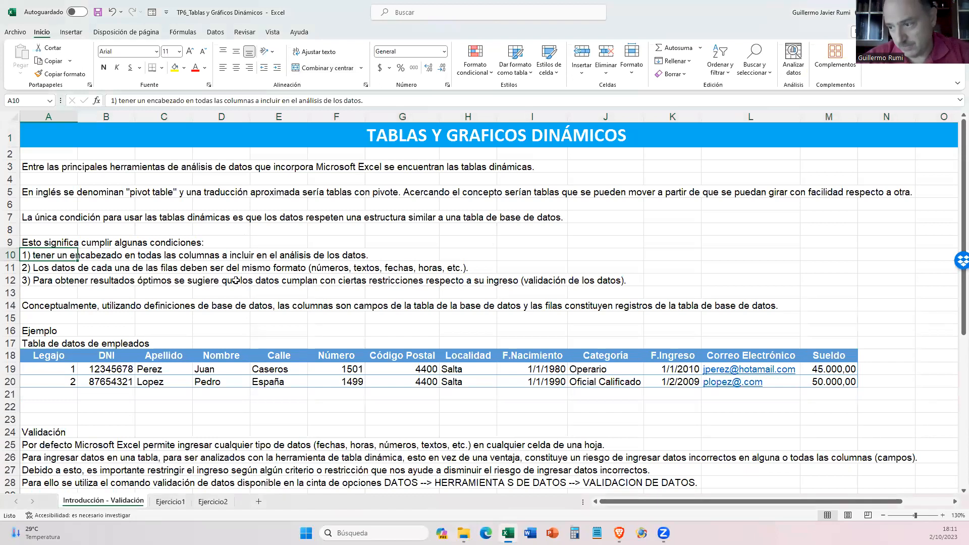
- Open the Ejercicio1 sheet and examine the sales table's headers from Fecha to Importe
{"action": "left_click", "coordinate": [170, 502]}
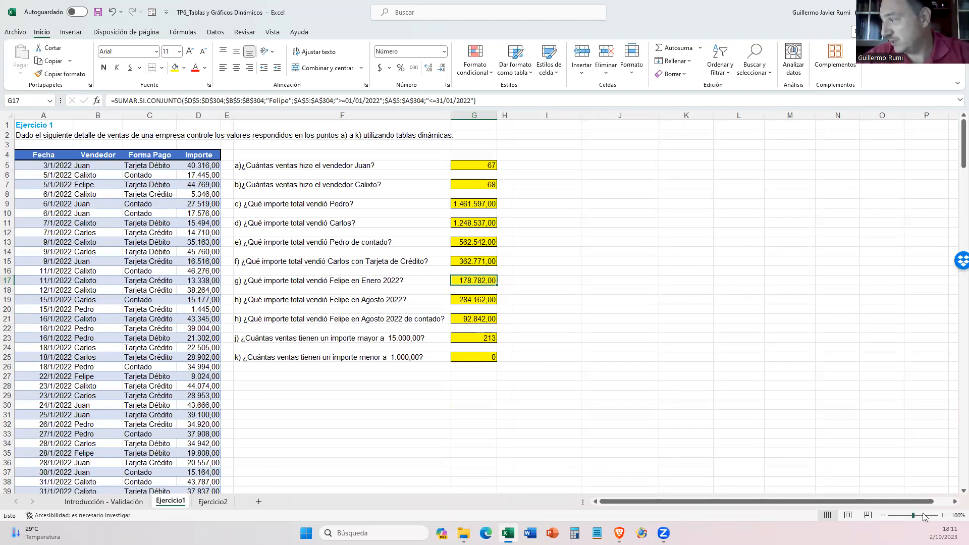
{"action": "left_click", "coordinate": [942, 515]}
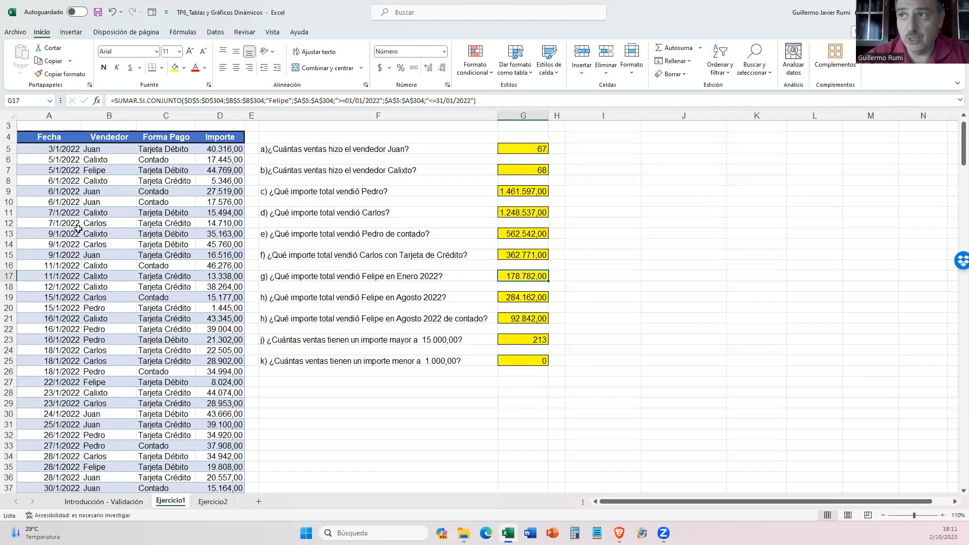
{"action": "scroll", "coordinate": [79, 229], "scroll_direction": "up", "scroll_amount": 1}
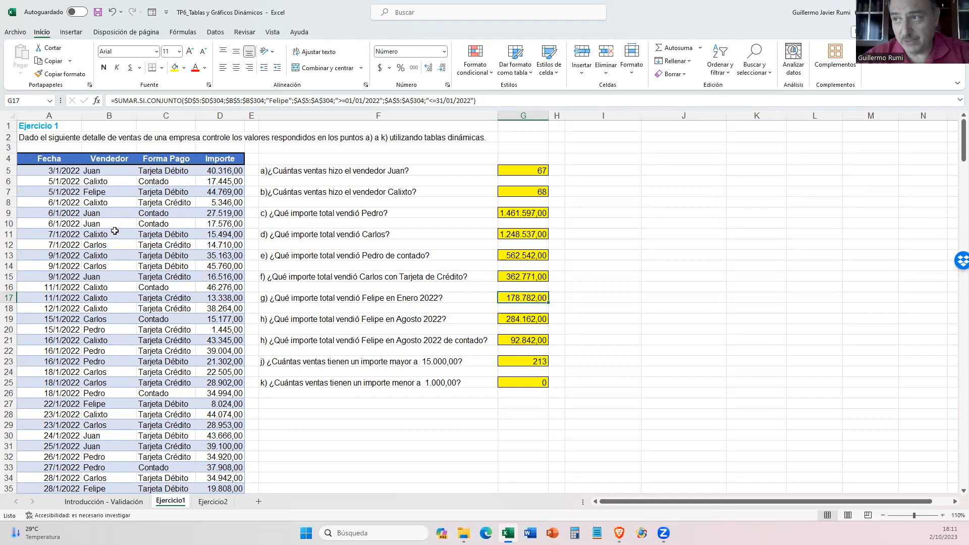
{"action": "left_click_drag", "start_coordinate": [44, 160], "coordinate": [214, 160]}
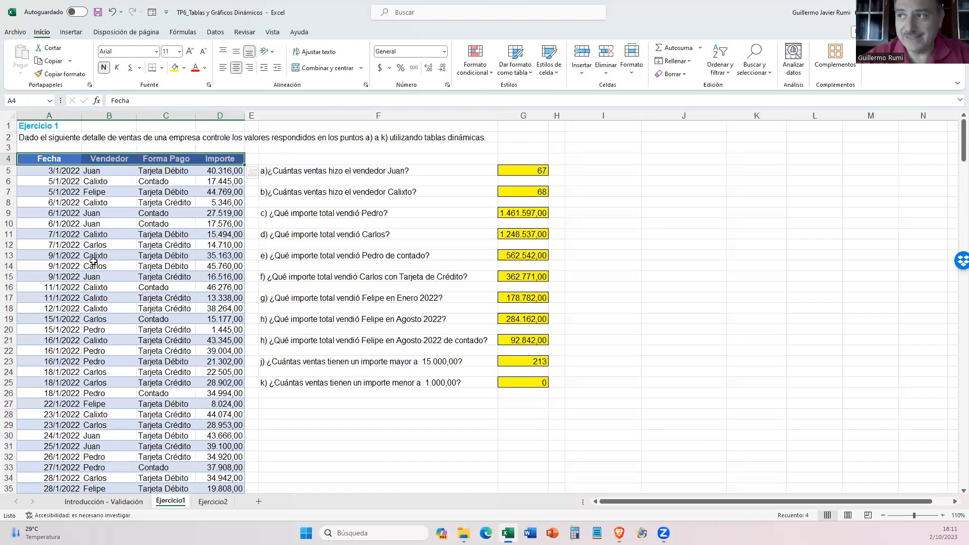
- Insert an empty column between Forma Pago and Importe in the sales table and delete it again
{"action": "left_click", "coordinate": [220, 115]}
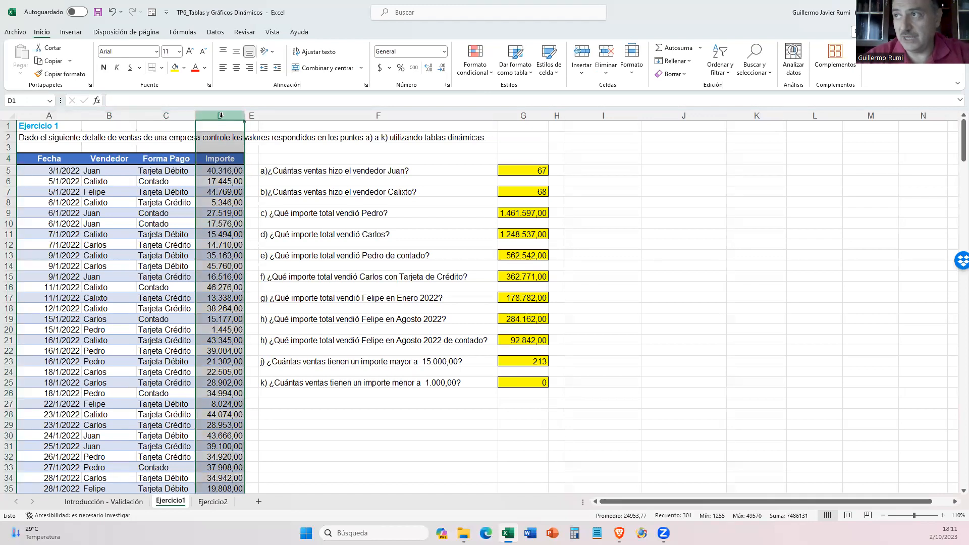
{"action": "right_click", "coordinate": [221, 115]}
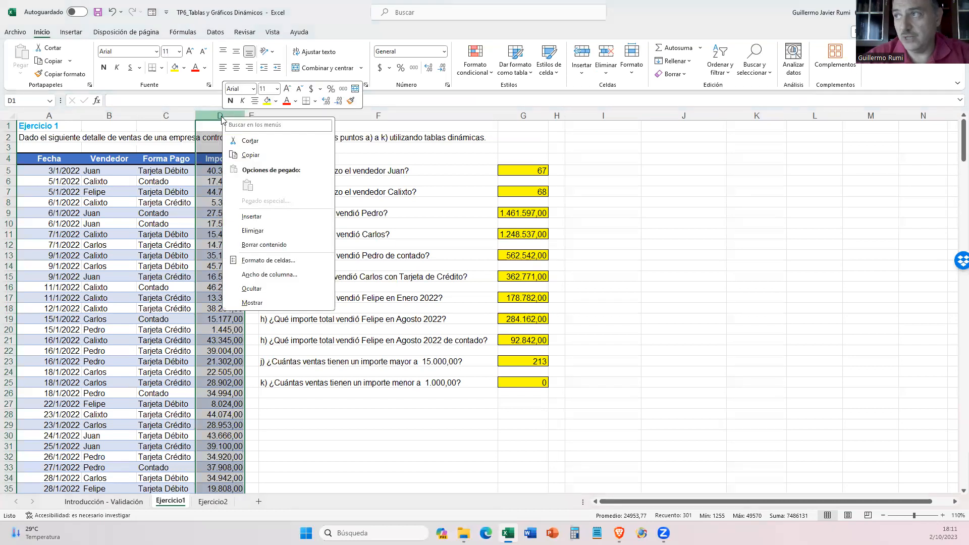
{"action": "key", "text": "Escape"}
{"action": "left_click", "coordinate": [260, 214]}
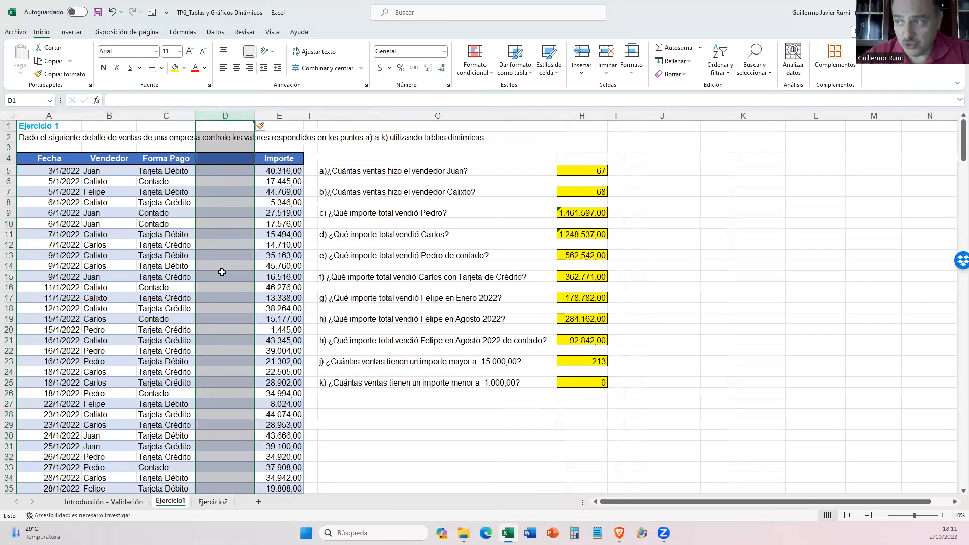
{"action": "left_click", "coordinate": [227, 157]}
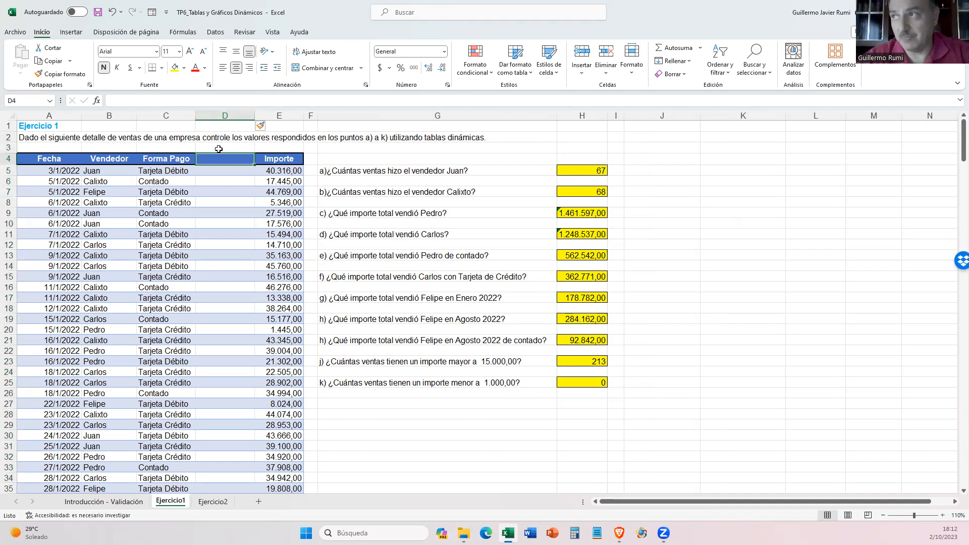
{"action": "right_click", "coordinate": [231, 117]}
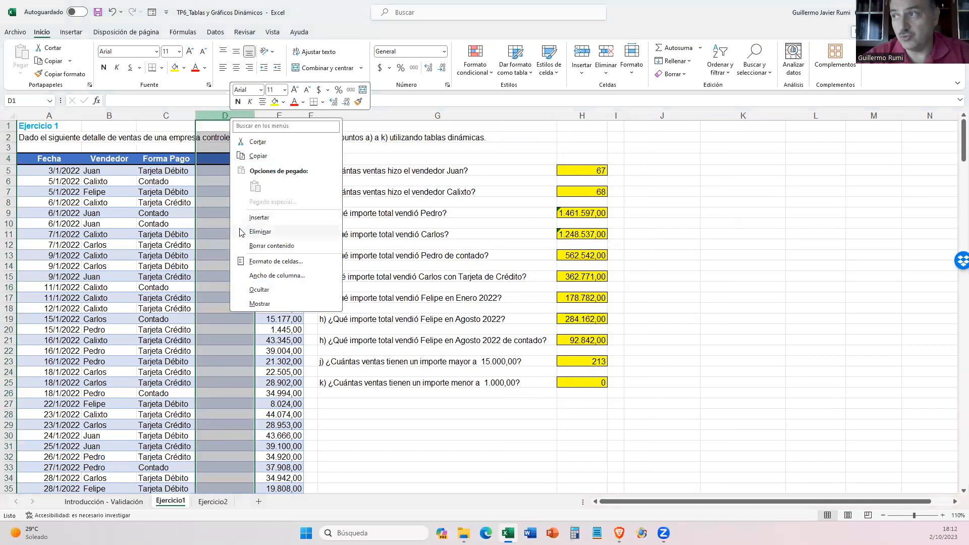
{"action": "left_click", "coordinate": [260, 232]}
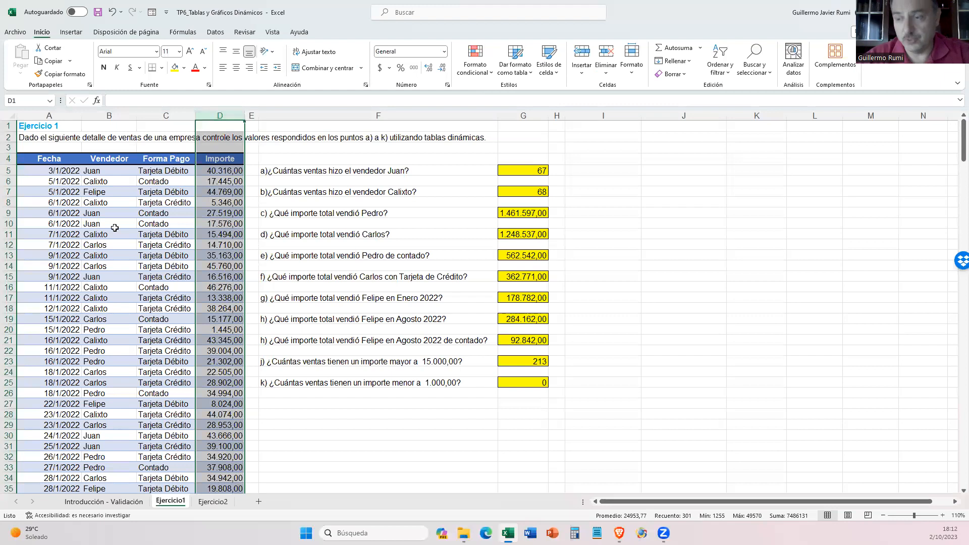
- Compare the same-format condition in row 11 of Introducción - Validación with the data types in the Ejercicio1 sales table
{"action": "left_click", "coordinate": [91, 502]}
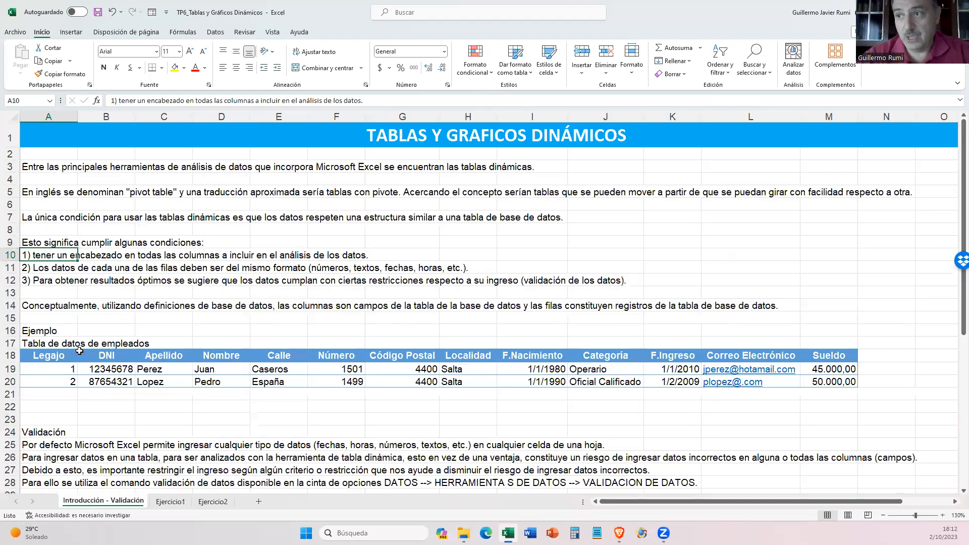
{"action": "left_click", "coordinate": [44, 267]}
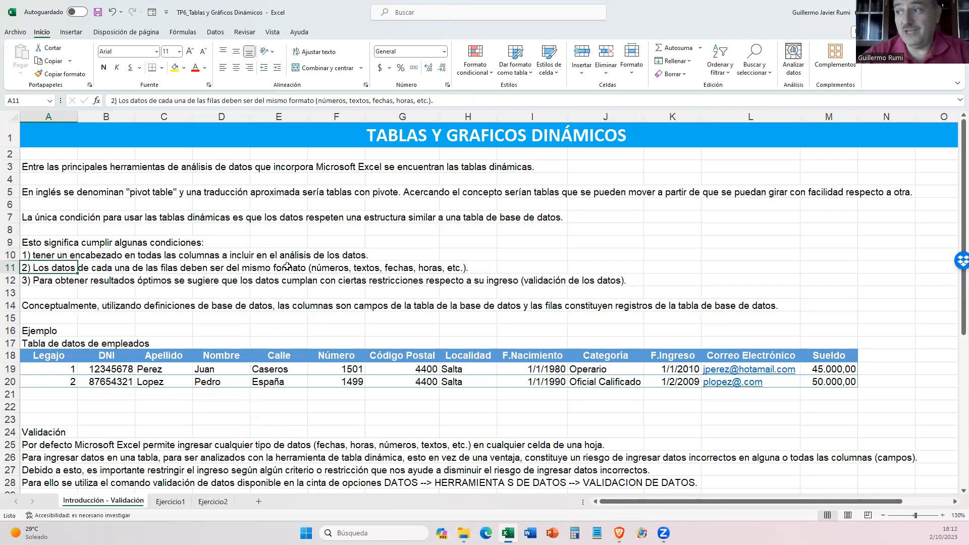
{"action": "left_click", "coordinate": [170, 502]}
{"action": "left_click", "coordinate": [96, 246]}
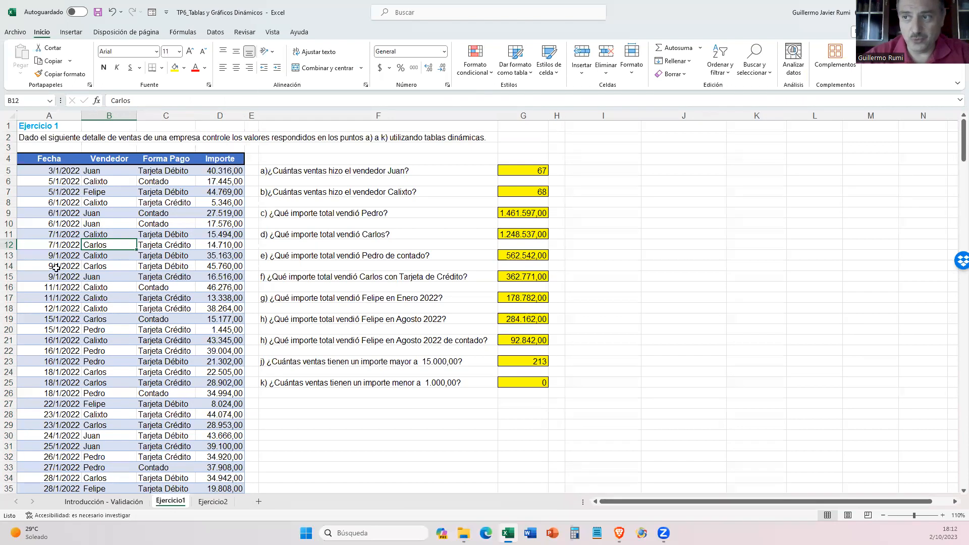
{"action": "left_click", "coordinate": [102, 501]}
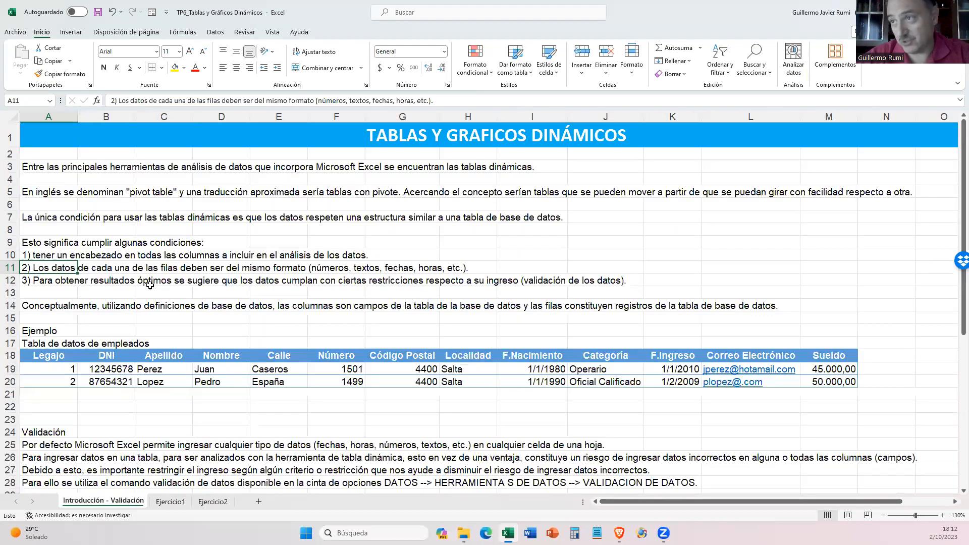
{"action": "left_click", "coordinate": [127, 264]}
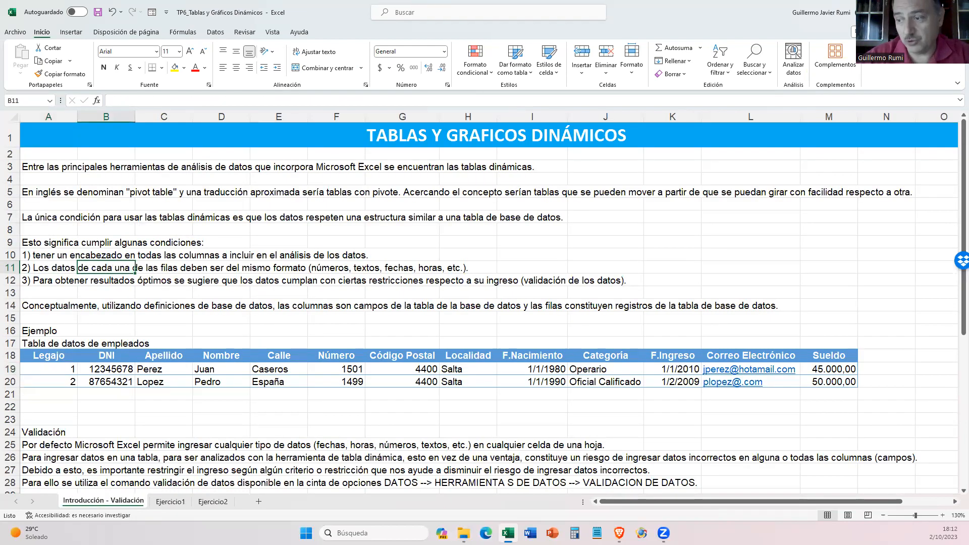
{"action": "left_click", "coordinate": [167, 501]}
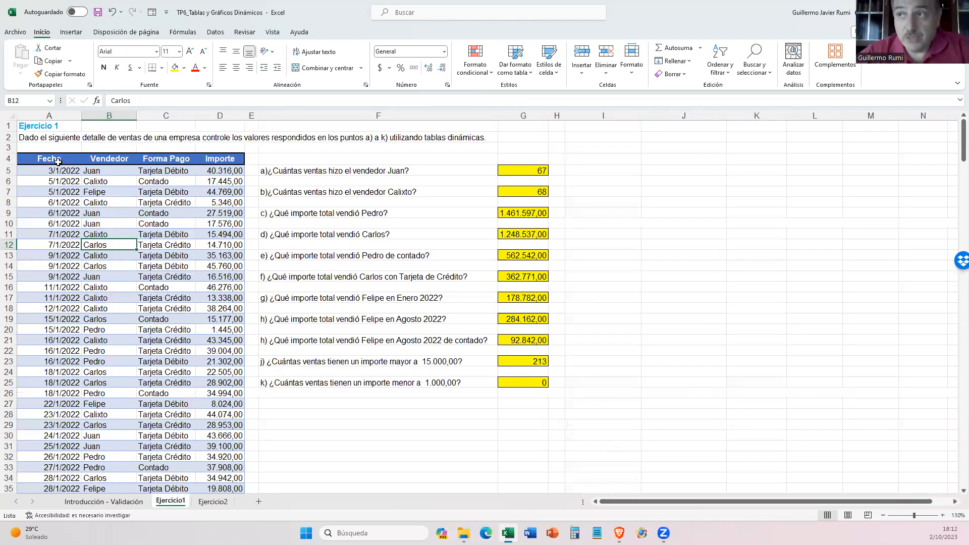
{"action": "left_click_drag", "start_coordinate": [55, 171], "coordinate": [55, 353]}
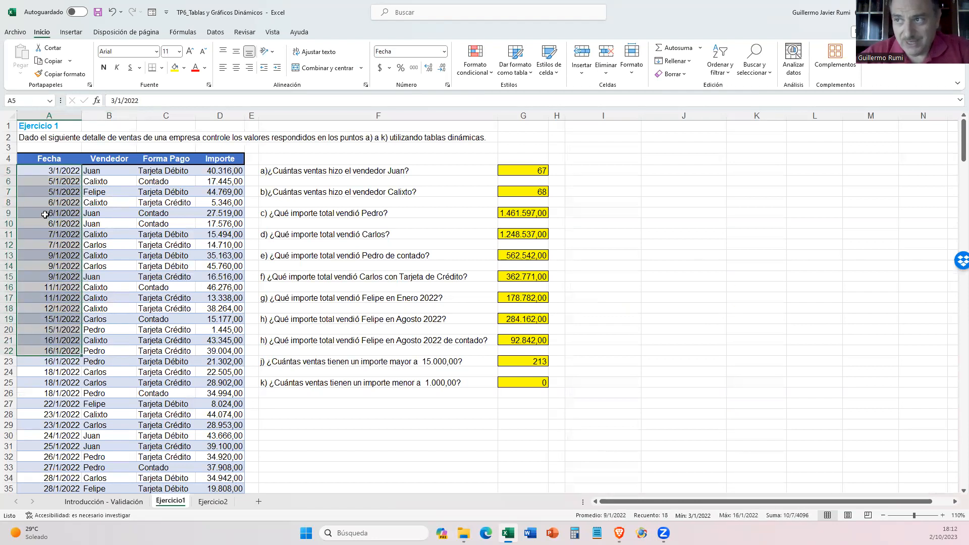
{"action": "left_click_drag", "start_coordinate": [45, 214], "coordinate": [159, 213]}
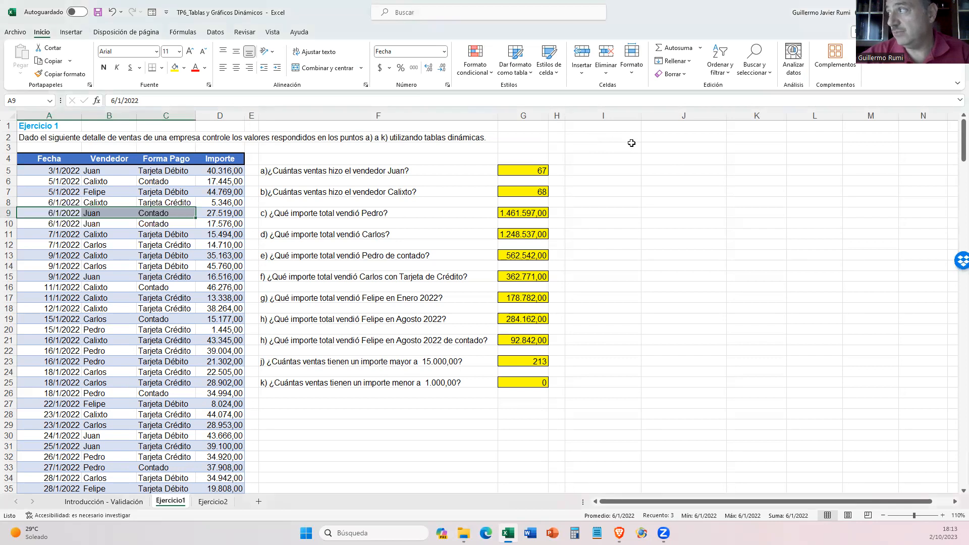
- Enter the text Facultad in cell I2 as a sample text value
{"action": "left_click", "coordinate": [600, 138]}
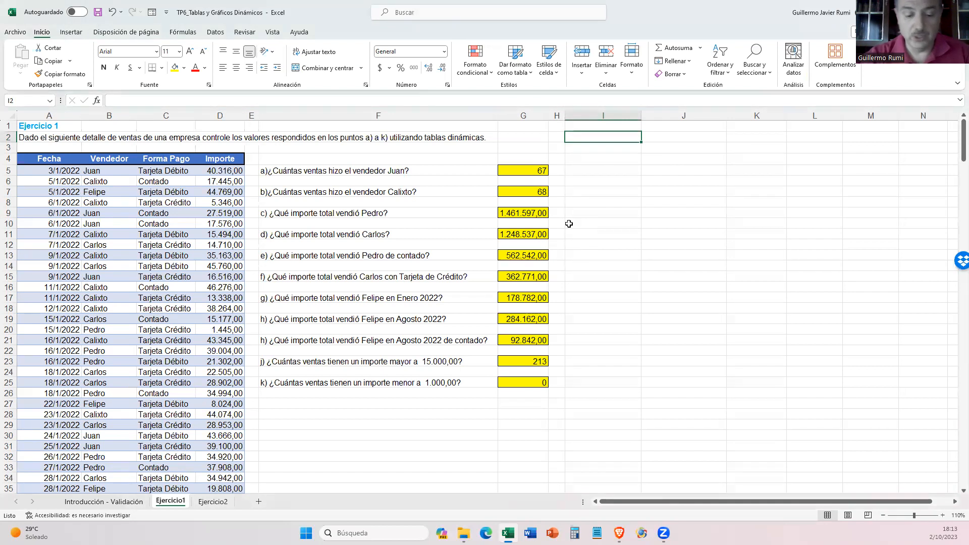
{"action": "type", "text": "Fac"}
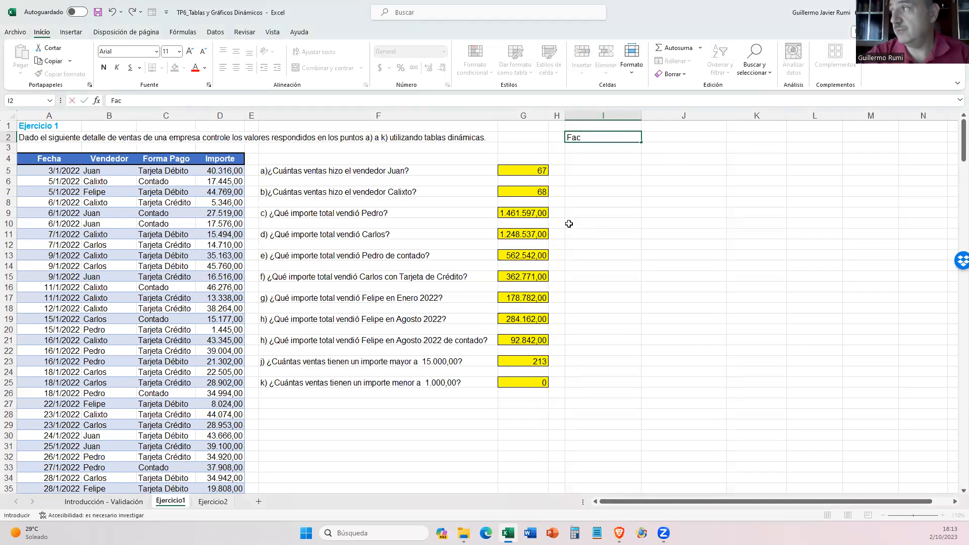
{"action": "type", "text": "ultad"}
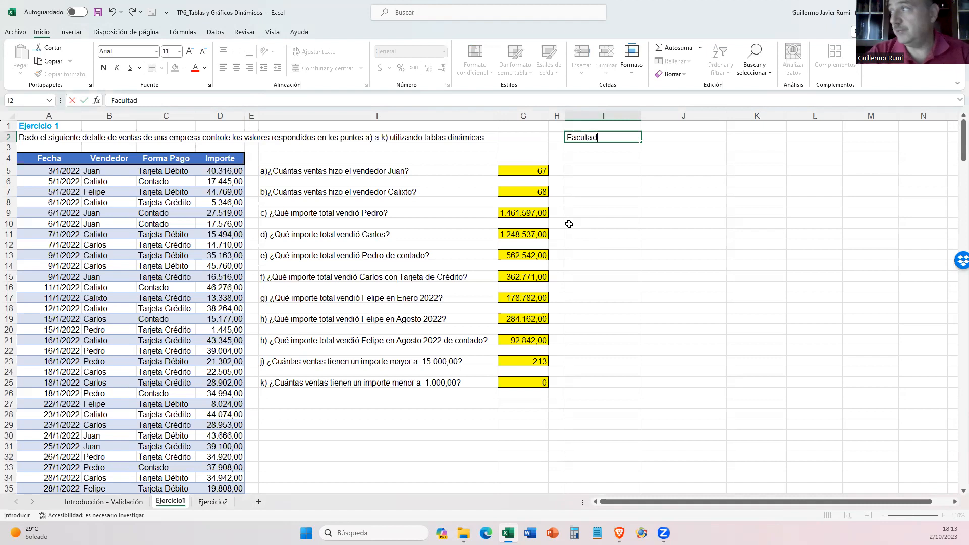
{"action": "key", "text": "Return"}
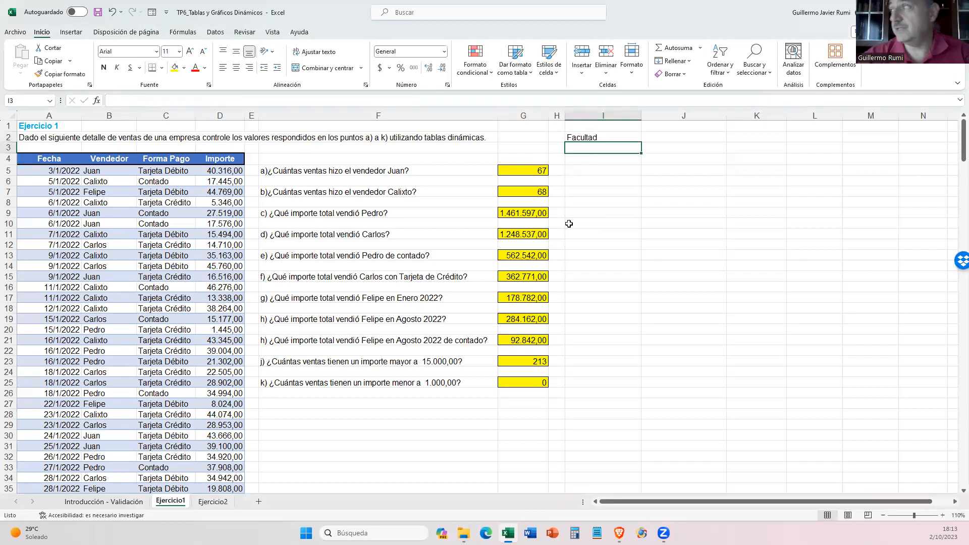
{"action": "left_click", "coordinate": [578, 135]}
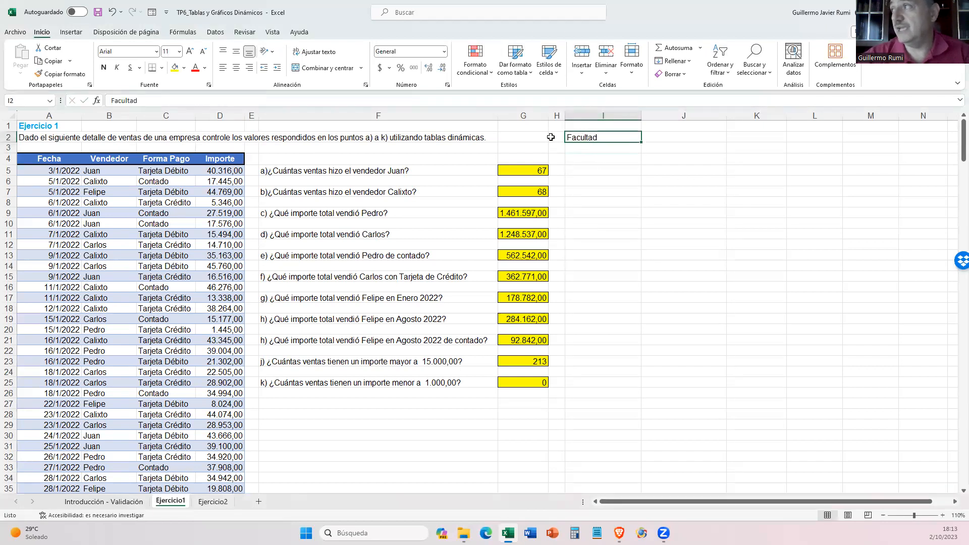
- Enter the number 1234 in cell I3 as a sample numeric value
{"action": "left_click", "coordinate": [576, 150]}
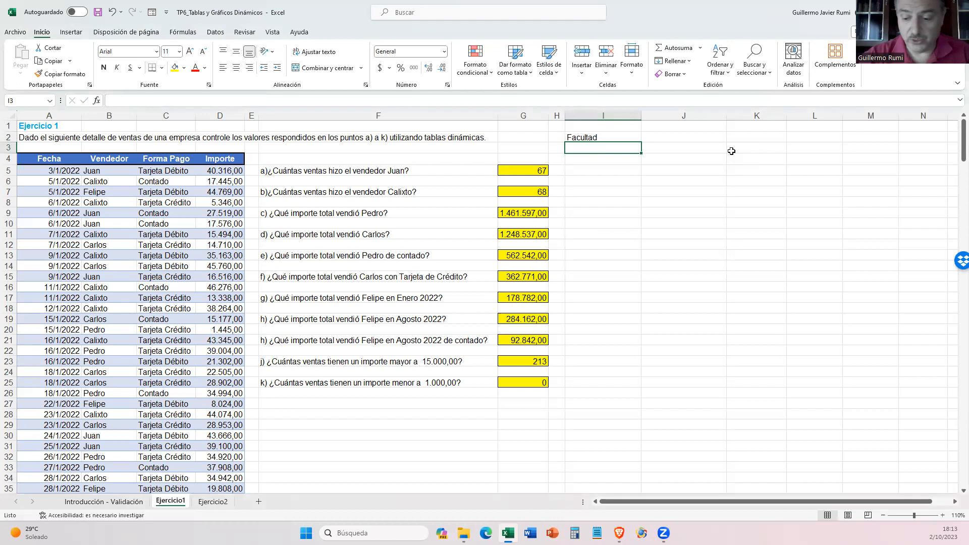
{"action": "type", "text": "1234"}
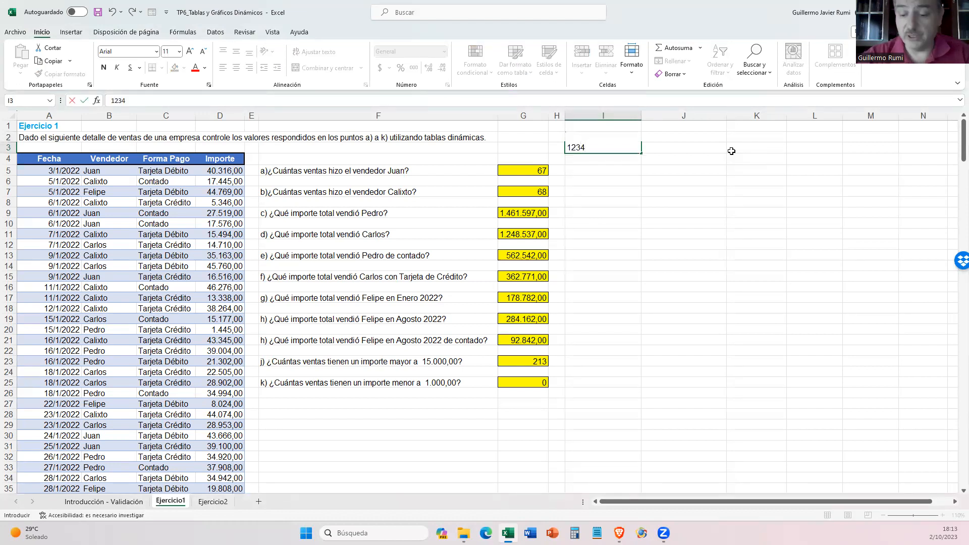
{"action": "key", "text": "Return"}
{"action": "left_click", "coordinate": [618, 145]}
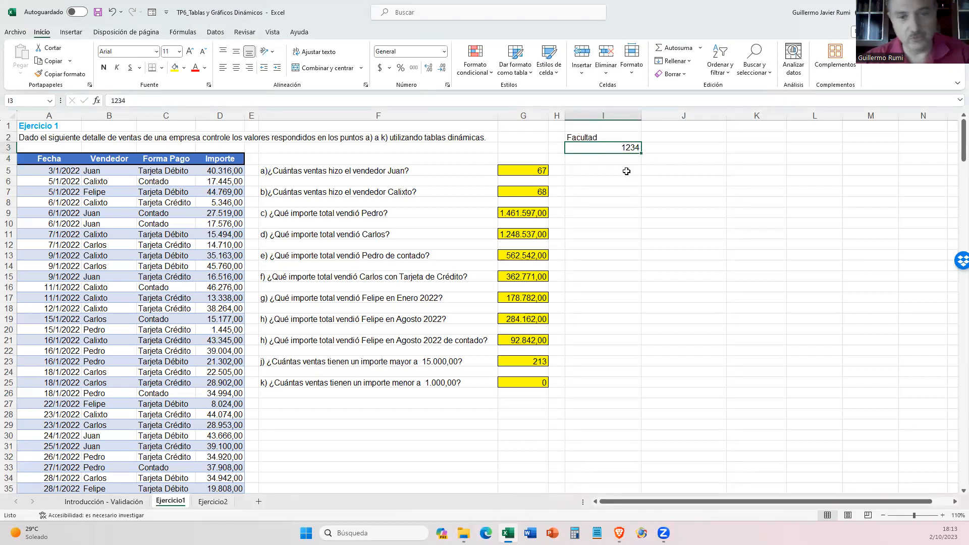
- Enter the date 2/10/23 in cell I4 as a sample date value
{"action": "key", "text": "Down"}
{"action": "key", "text": "Down"}
{"action": "key", "text": "Up"}
{"action": "type", "text": "2/10/23"}
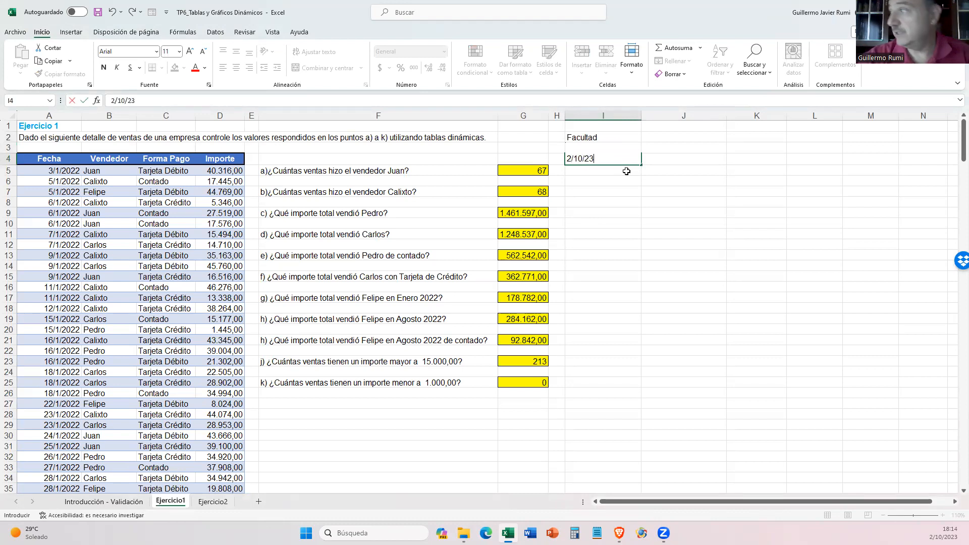
{"action": "key", "text": "Return"}
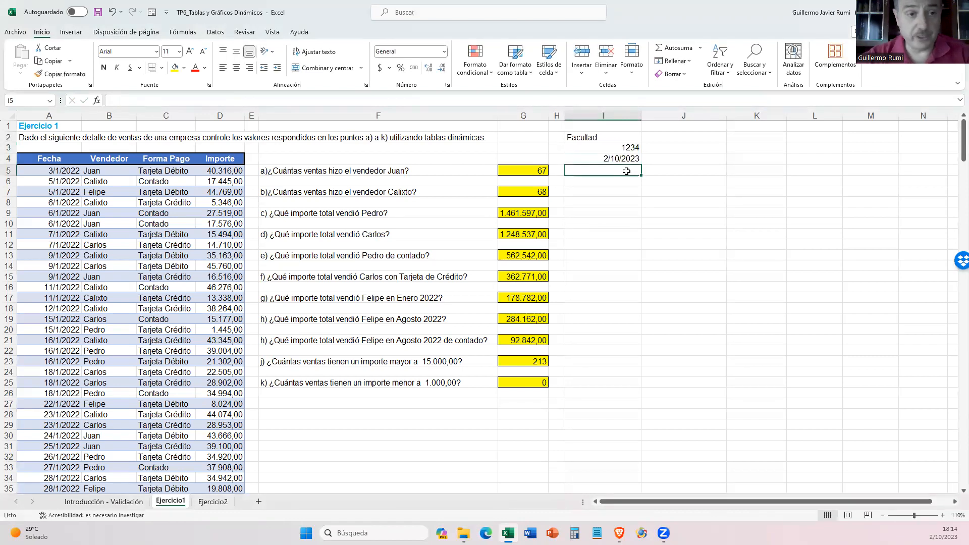
{"action": "left_click", "coordinate": [606, 157]}
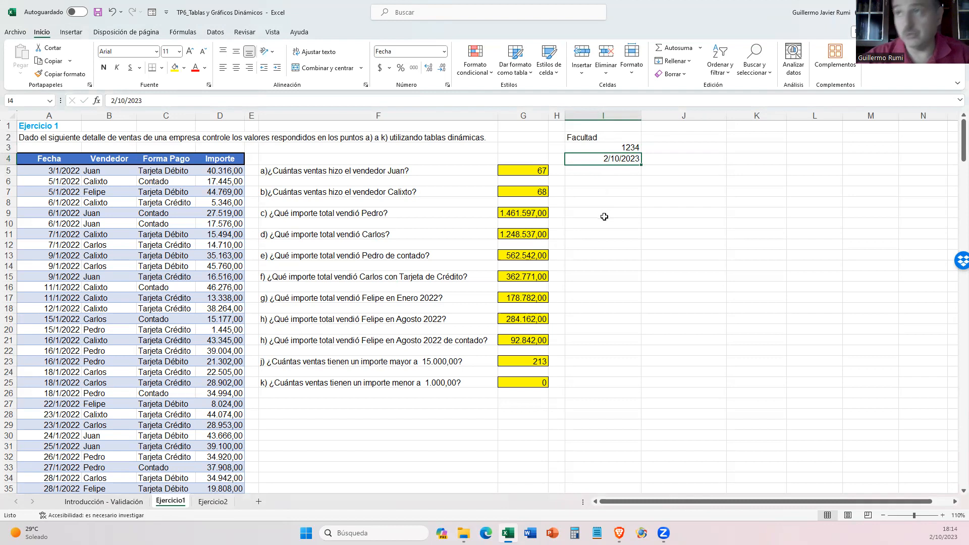
- Clear the sample text, number and date entries from cells I2:I5
{"action": "left_click_drag", "start_coordinate": [613, 135], "coordinate": [612, 162]}
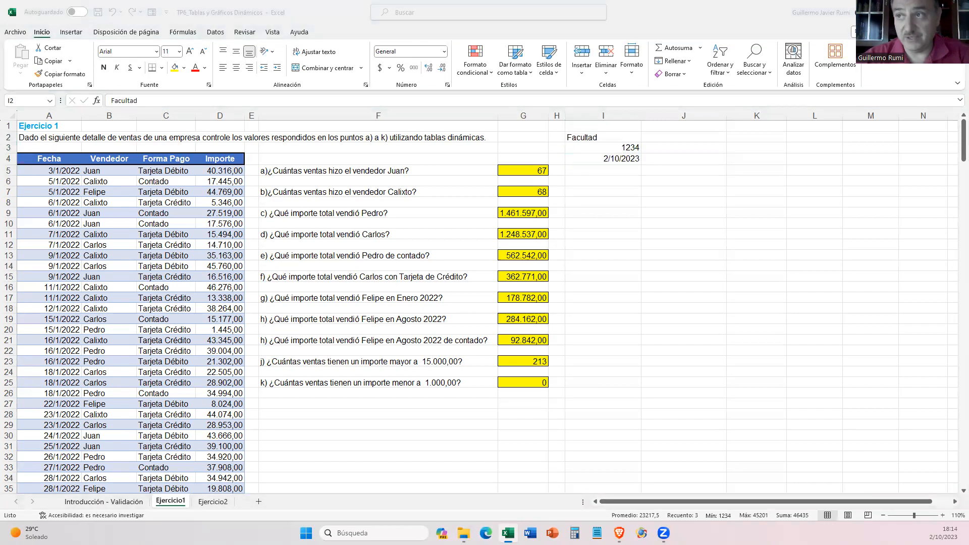
{"action": "left_click", "coordinate": [106, 173]}
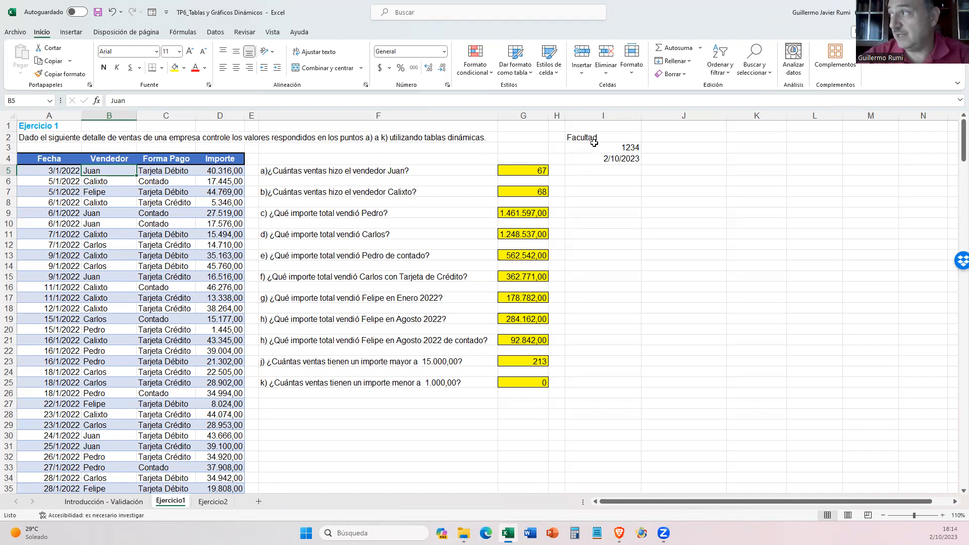
{"action": "left_click_drag", "start_coordinate": [594, 138], "coordinate": [594, 166]}
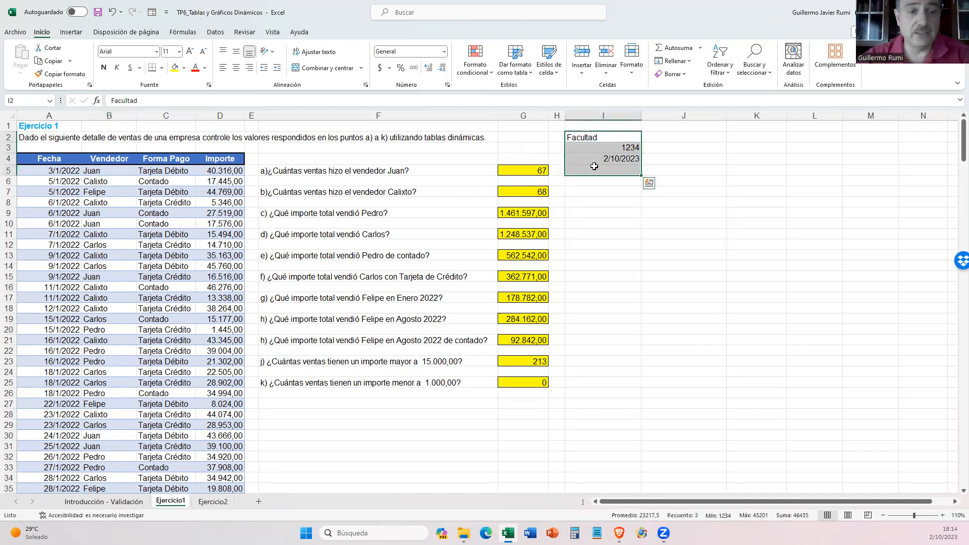
{"action": "key", "text": "Delete"}
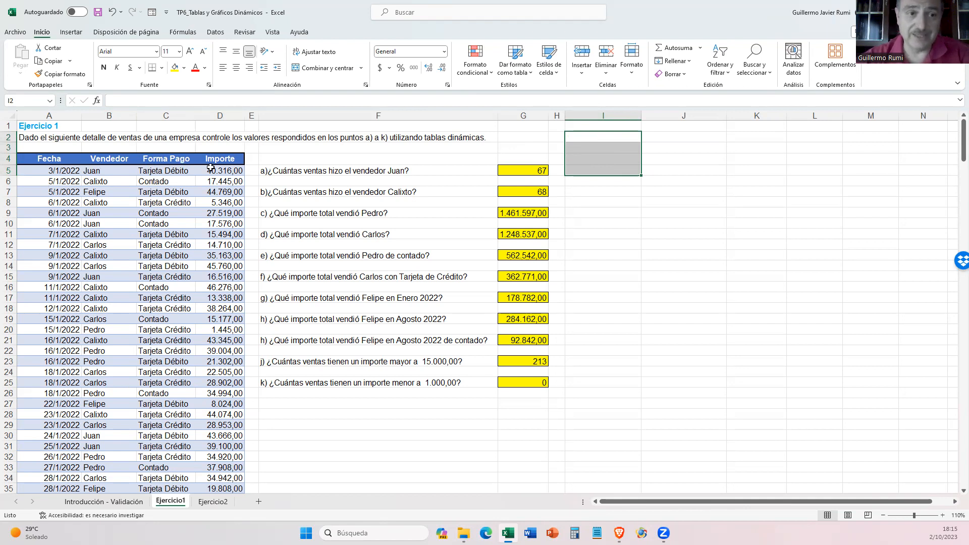
- Review the third condition about data validation on the Introducción - Validación sheet and return to cell I4 of Ejercicio1
{"action": "left_click", "coordinate": [103, 501]}
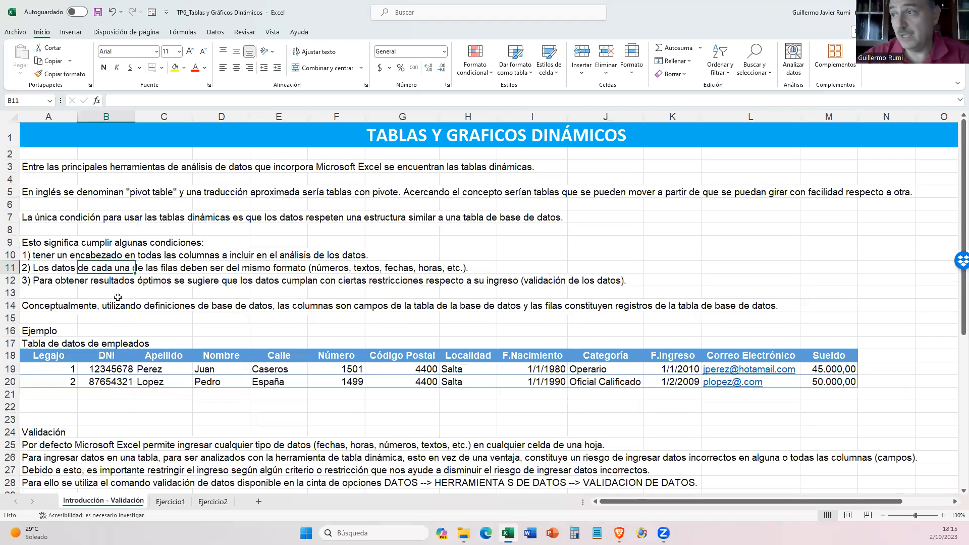
{"action": "left_click", "coordinate": [48, 281]}
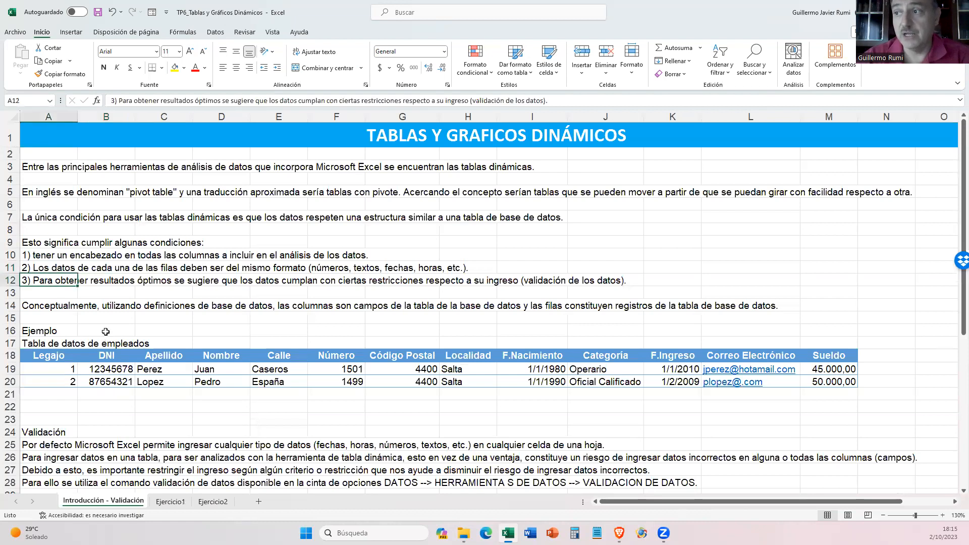
{"action": "scroll", "coordinate": [152, 281], "scroll_direction": "down", "scroll_amount": 1}
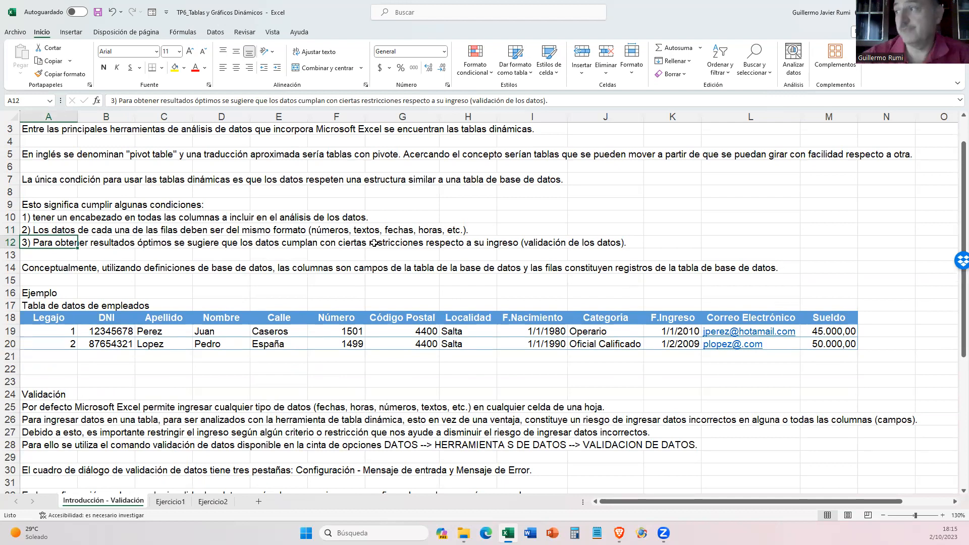
{"action": "left_click", "coordinate": [170, 502]}
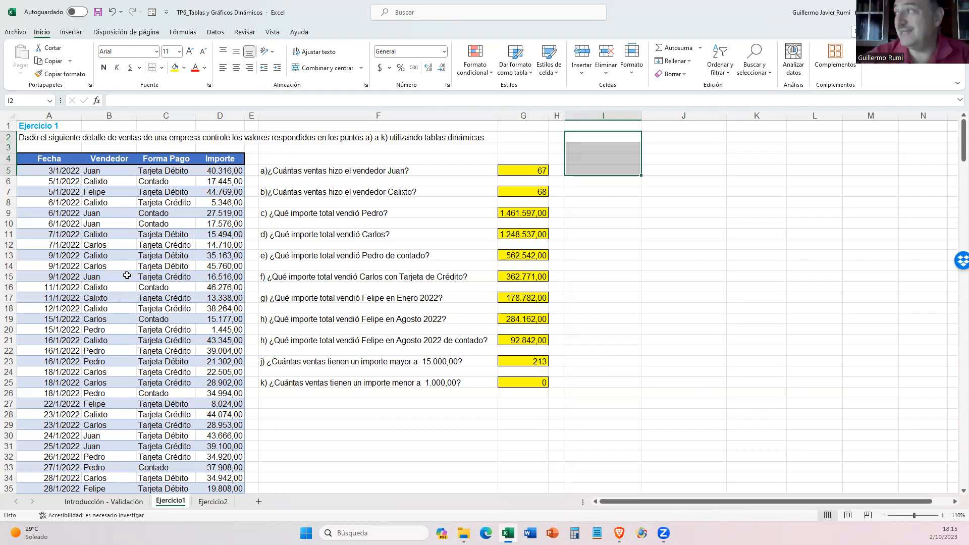
{"action": "left_click", "coordinate": [615, 156]}
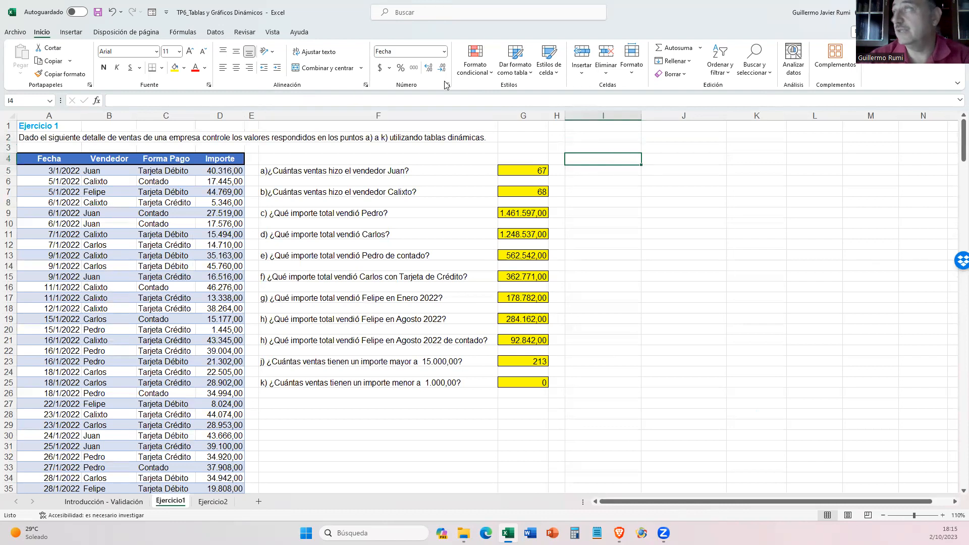
- Restore the maximized workbook window and resize and reposition it to fill most of the screen below the desktop's upper strip
{"action": "left_click", "coordinate": [933, 12]}
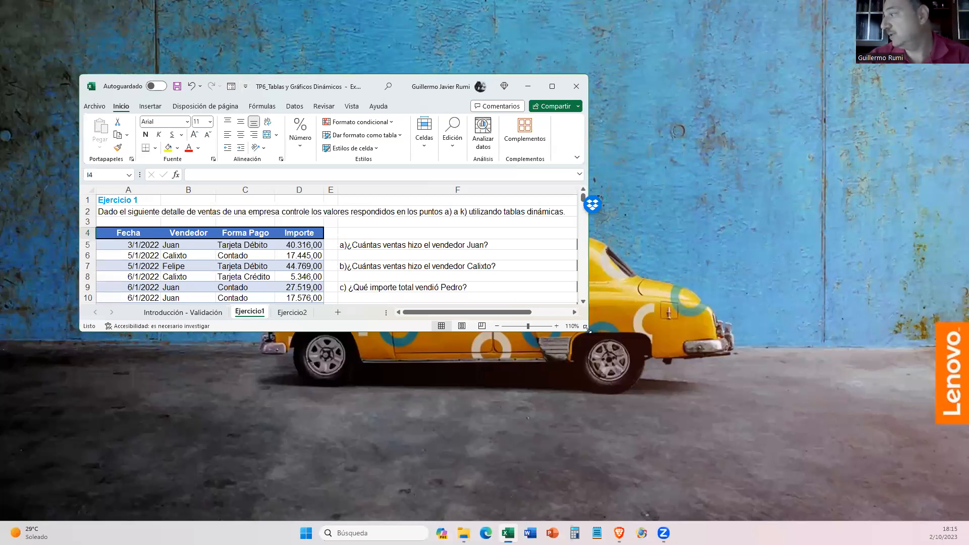
{"action": "left_click_drag", "start_coordinate": [587, 329], "coordinate": [948, 515]}
{"action": "left_click_drag", "start_coordinate": [655, 74], "coordinate": [658, 79]}
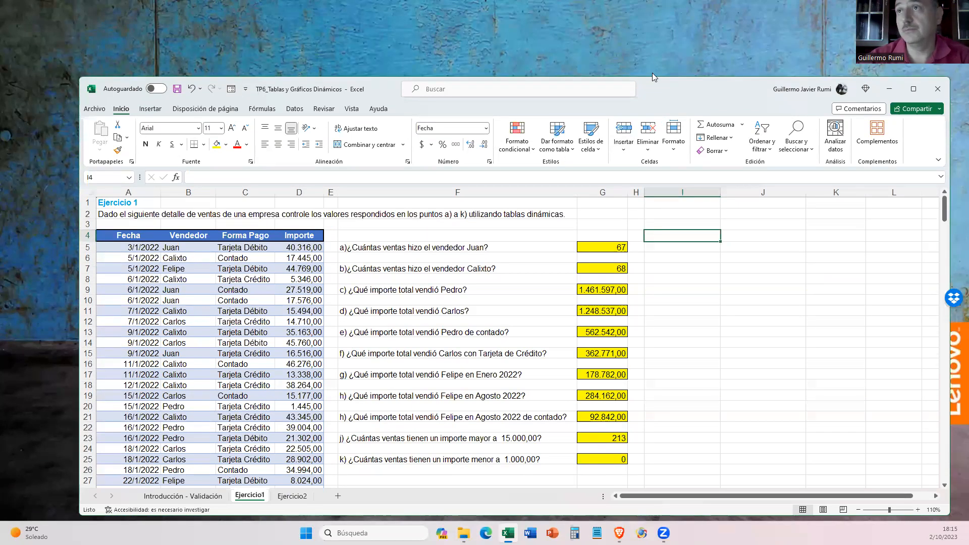
{"action": "left_click_drag", "start_coordinate": [652, 81], "coordinate": [577, 46]}
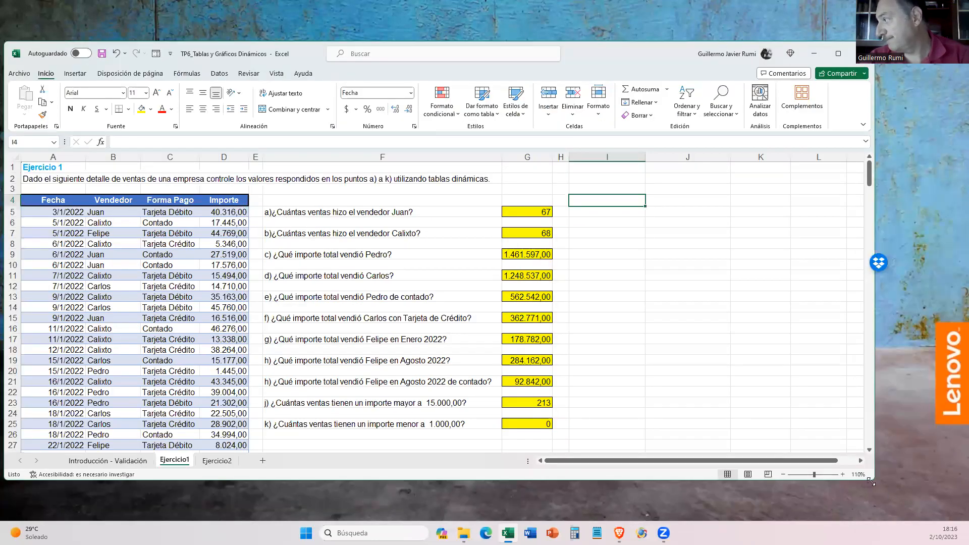
{"action": "left_click_drag", "start_coordinate": [872, 483], "coordinate": [966, 520]}
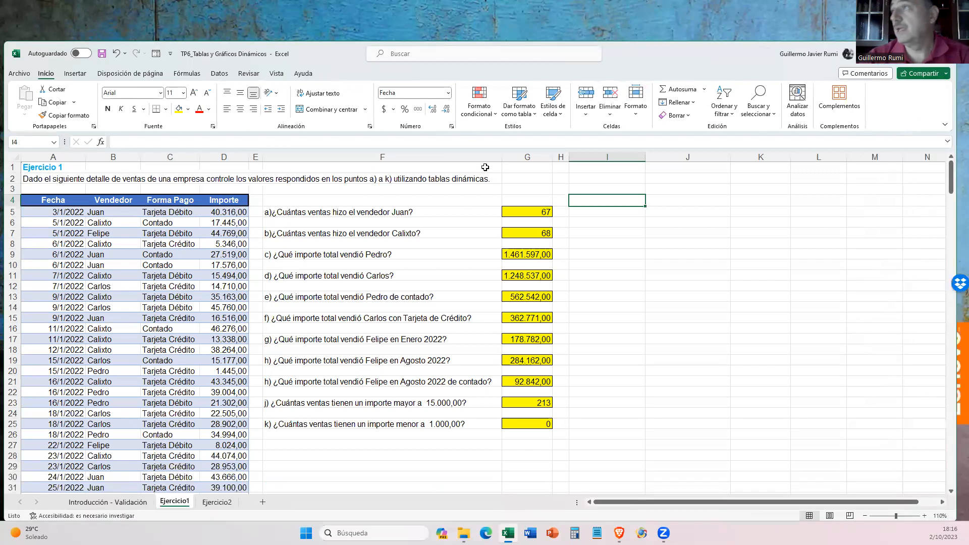
- Display the data commands and examine the conditions and the sample employee table, including its F.Nacimiento column, on the Introducción - Validación sheet
{"action": "left_click", "coordinate": [220, 73]}
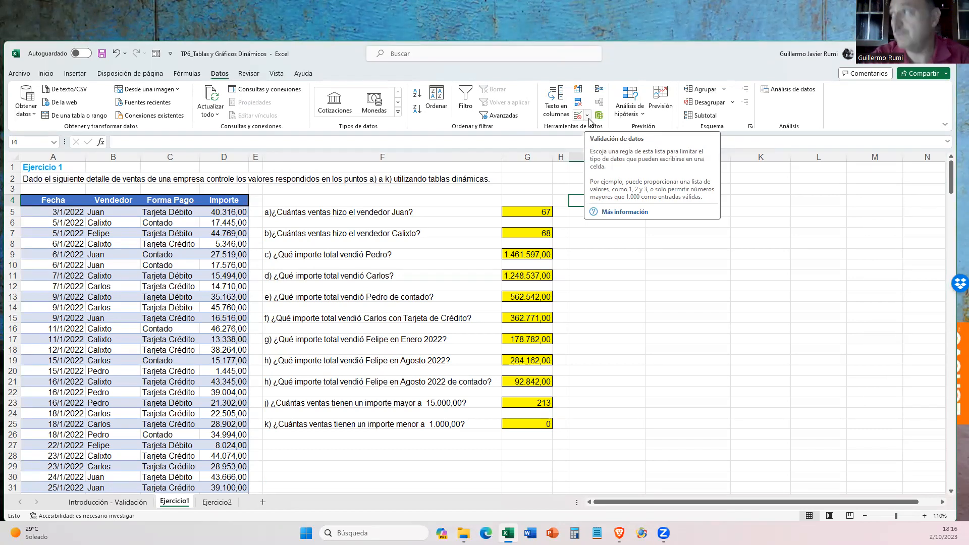
{"action": "left_click", "coordinate": [100, 502]}
{"action": "scroll", "coordinate": [289, 365], "scroll_direction": "up", "scroll_amount": 1}
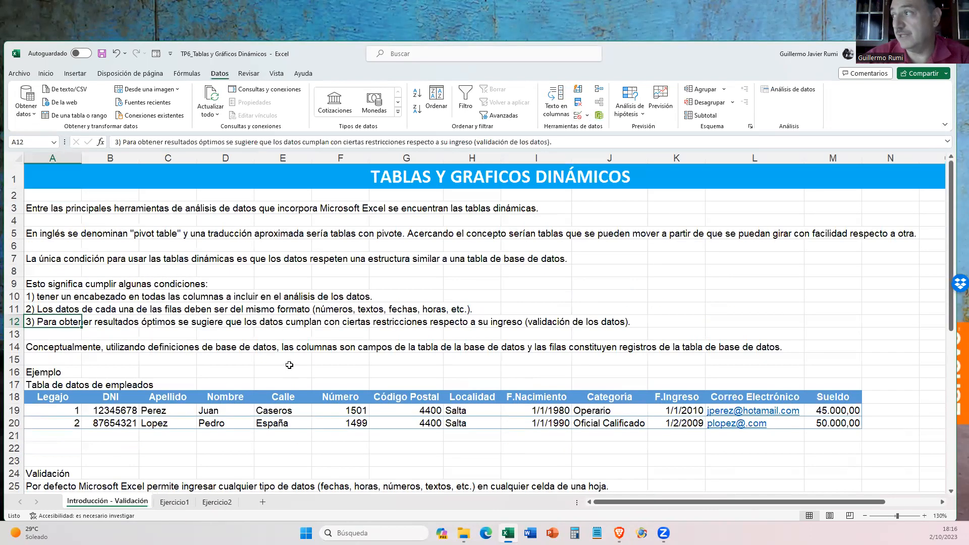
{"action": "scroll", "coordinate": [289, 364], "scroll_direction": "down", "scroll_amount": 2}
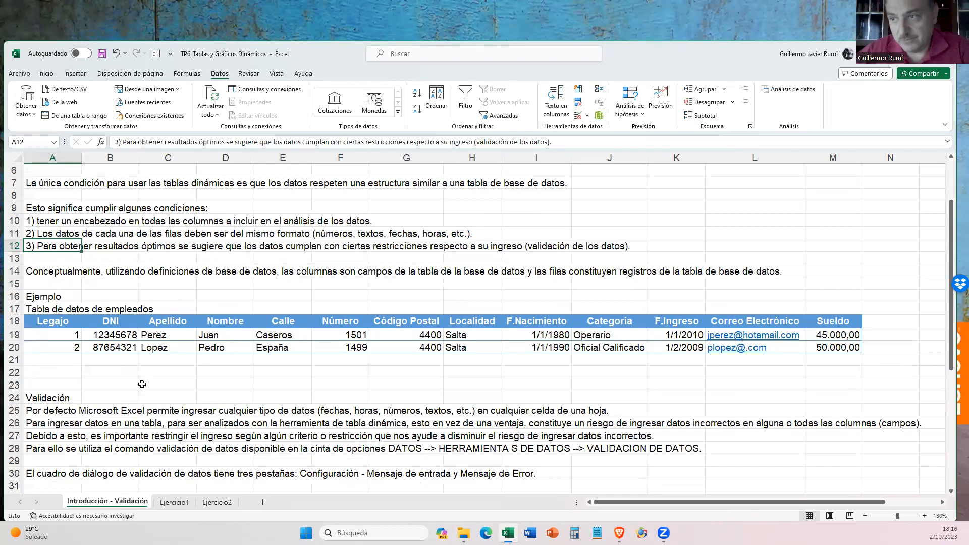
{"action": "left_click", "coordinate": [75, 296]}
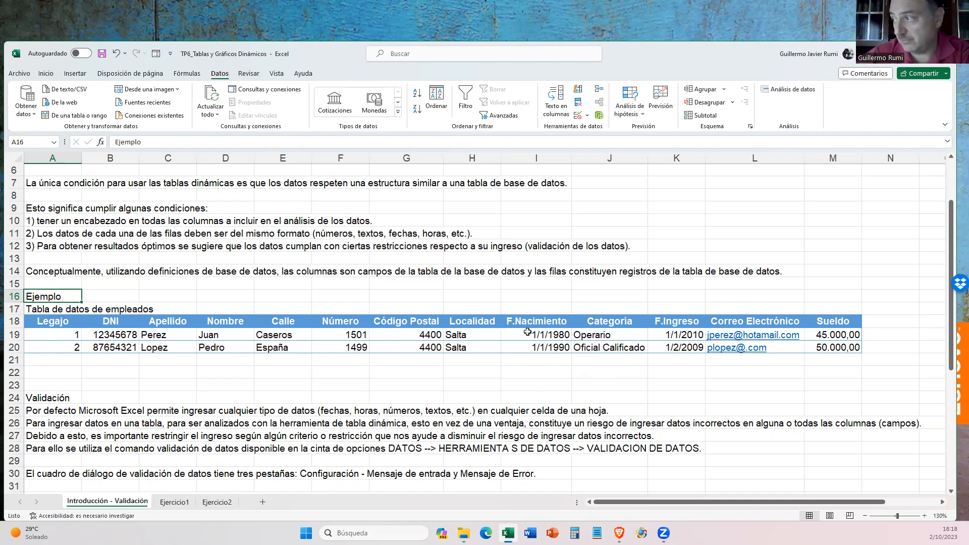
{"action": "left_click", "coordinate": [547, 336]}
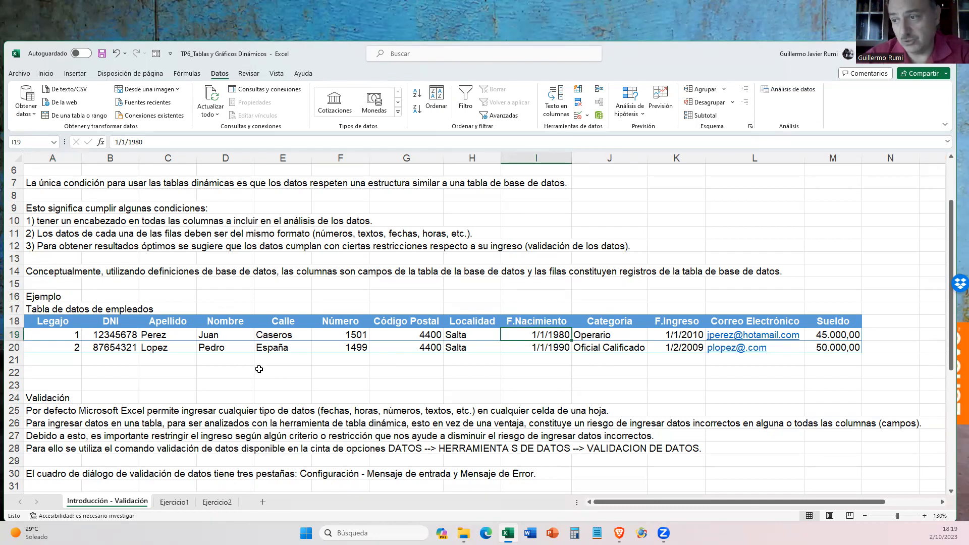
- Read the Validación section below the employee table, from the default entry behaviour to the list of validation types, briefly checking Ejercicio1
{"action": "scroll", "coordinate": [254, 367], "scroll_direction": "down", "scroll_amount": 2}
{"action": "scroll", "coordinate": [254, 367], "scroll_direction": "down", "scroll_amount": 2}
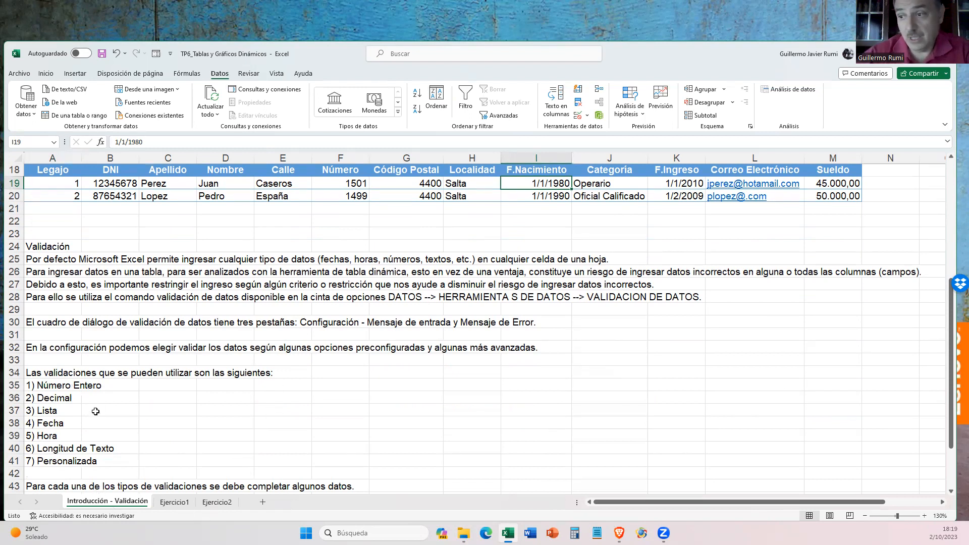
{"action": "left_click", "coordinate": [77, 268]}
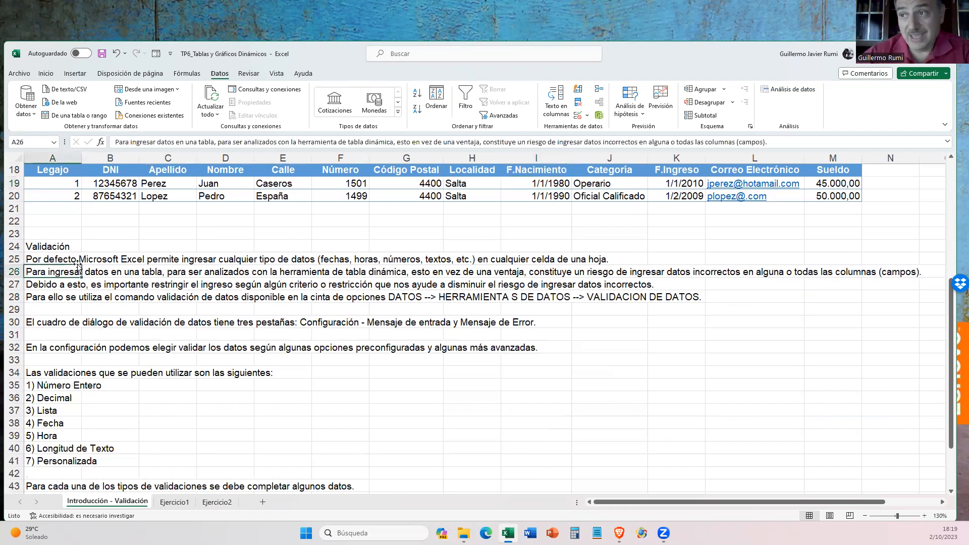
{"action": "left_click", "coordinate": [65, 259]}
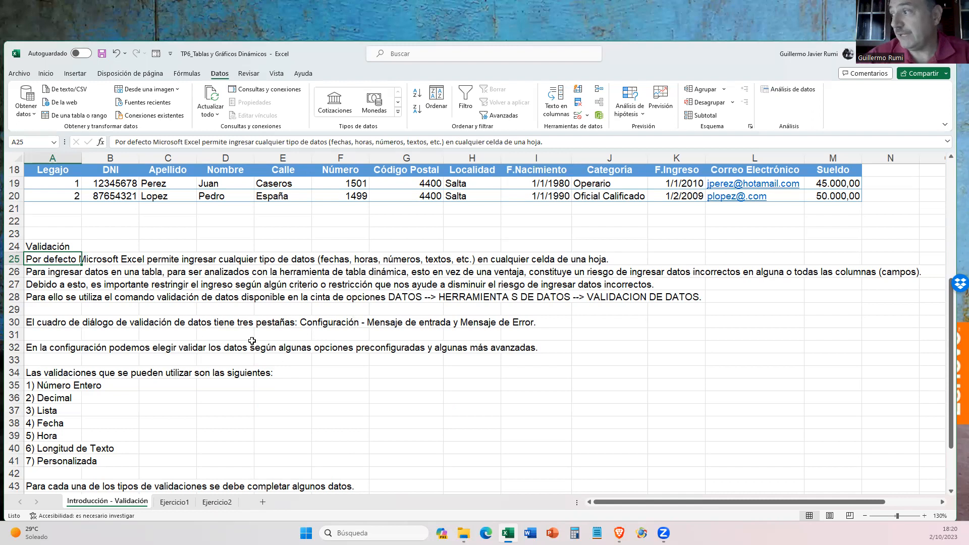
{"action": "left_click", "coordinate": [82, 312]}
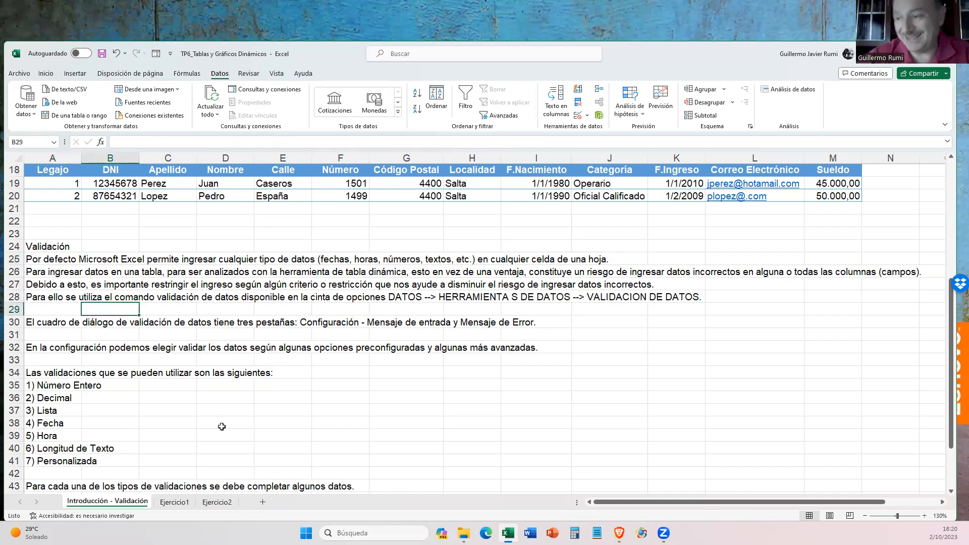
{"action": "left_click", "coordinate": [173, 504]}
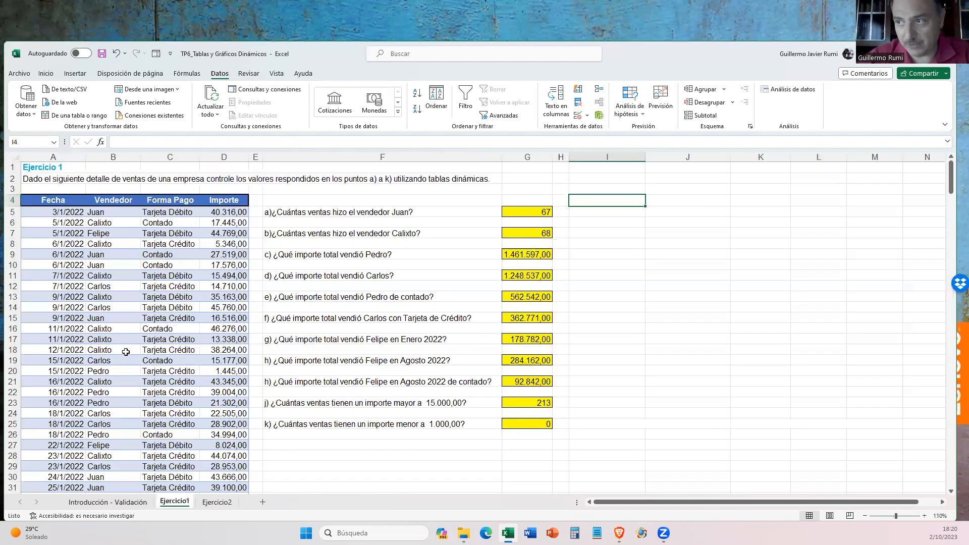
{"action": "left_click", "coordinate": [93, 504]}
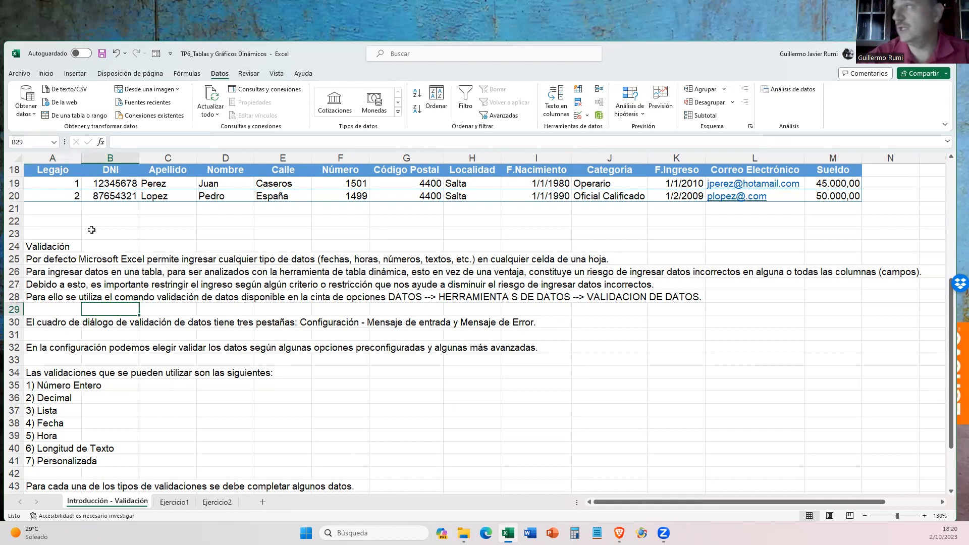
- Examine the data validation commands and the validation settings of the first Legajo cell, A19, and dismiss the dialog
{"action": "left_click", "coordinate": [588, 115]}
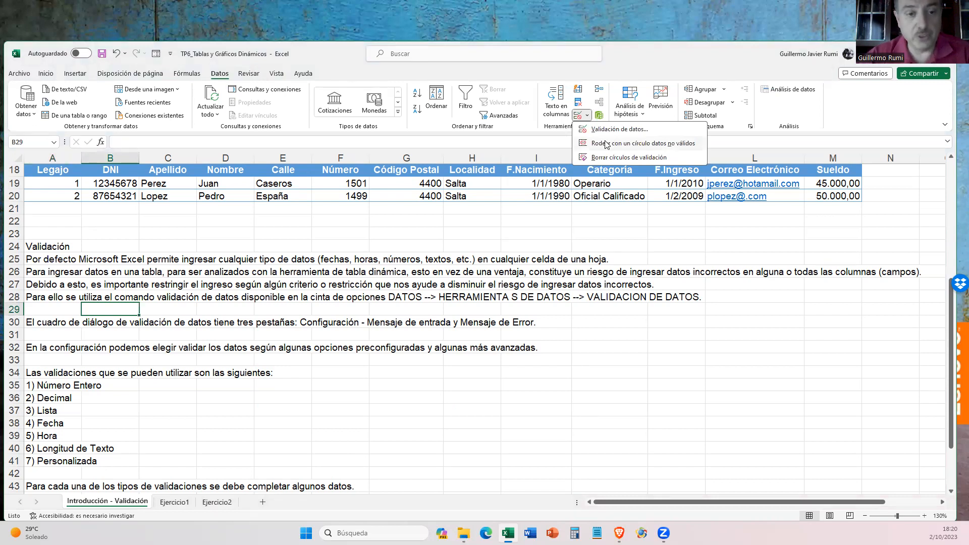
{"action": "left_click", "coordinate": [367, 211]}
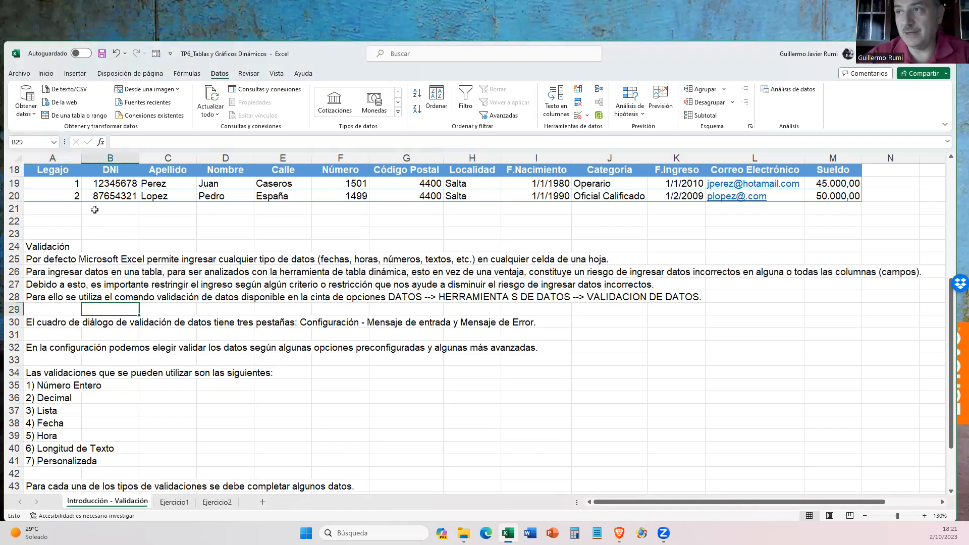
{"action": "left_click", "coordinate": [56, 187]}
{"action": "left_click", "coordinate": [109, 190]}
{"action": "left_click_drag", "start_coordinate": [109, 191], "coordinate": [106, 197]}
{"action": "left_click", "coordinate": [64, 186]}
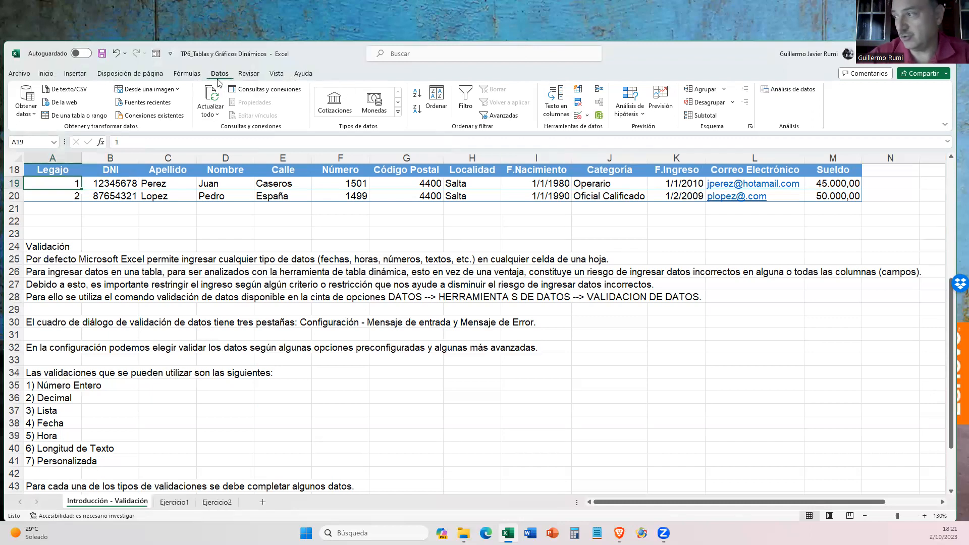
{"action": "left_click", "coordinate": [587, 117]}
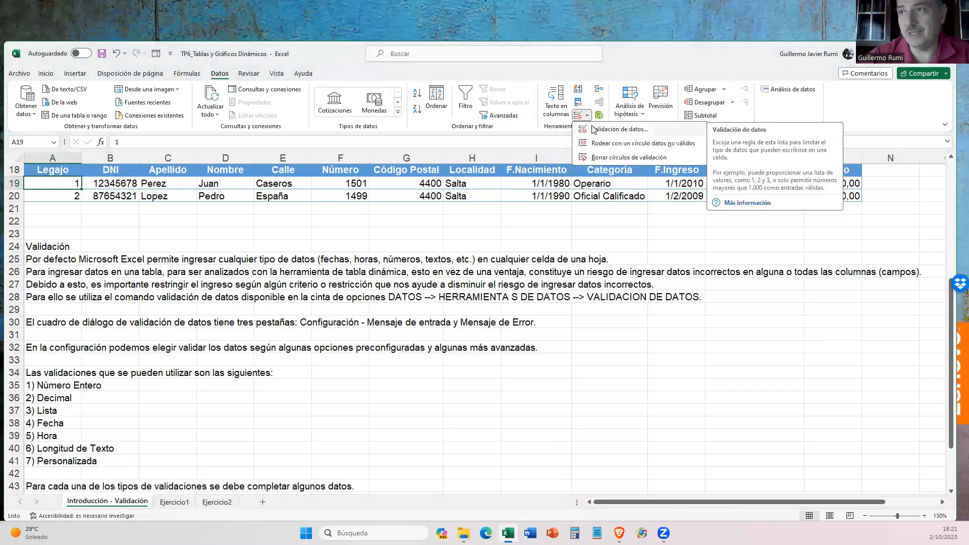
{"action": "left_click", "coordinate": [593, 129]}
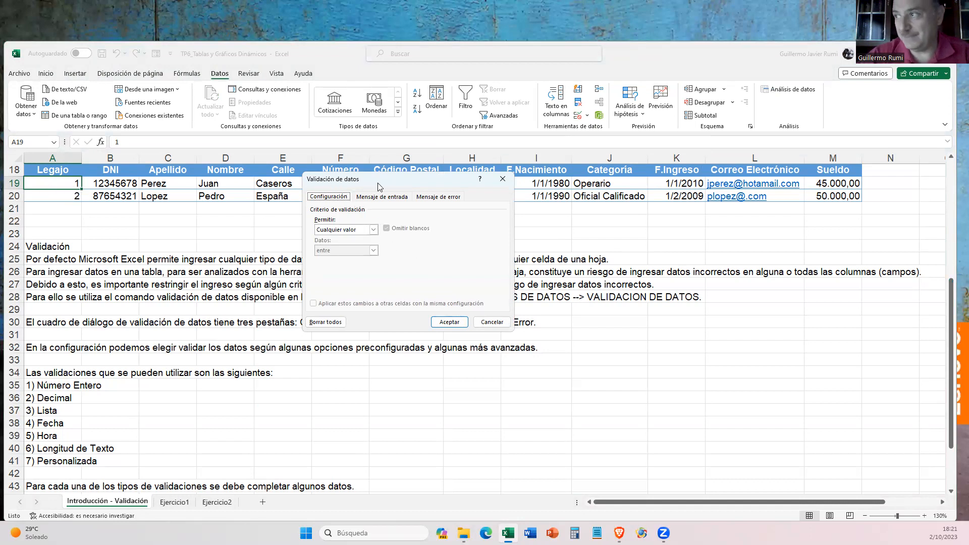
{"action": "left_click_drag", "start_coordinate": [378, 183], "coordinate": [339, 169]}
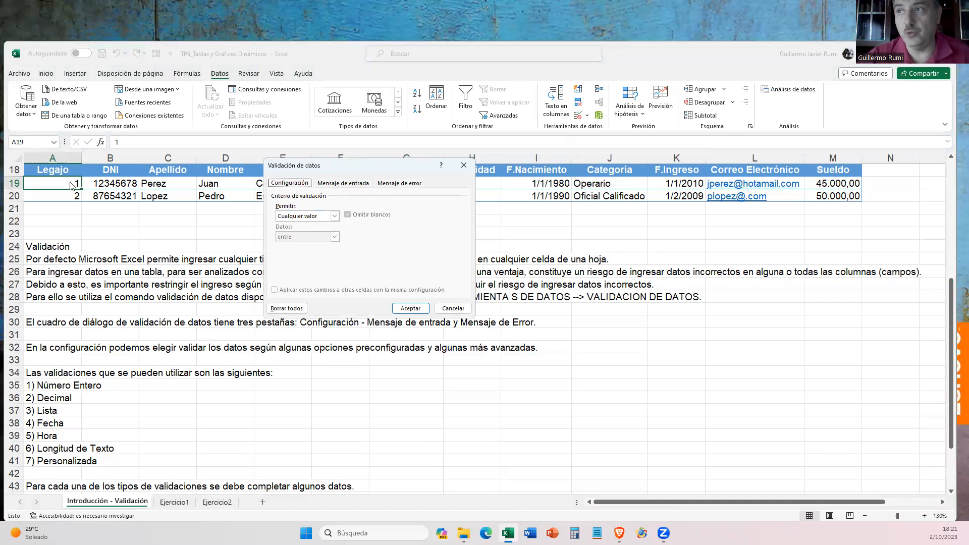
{"action": "left_click", "coordinate": [454, 309]}
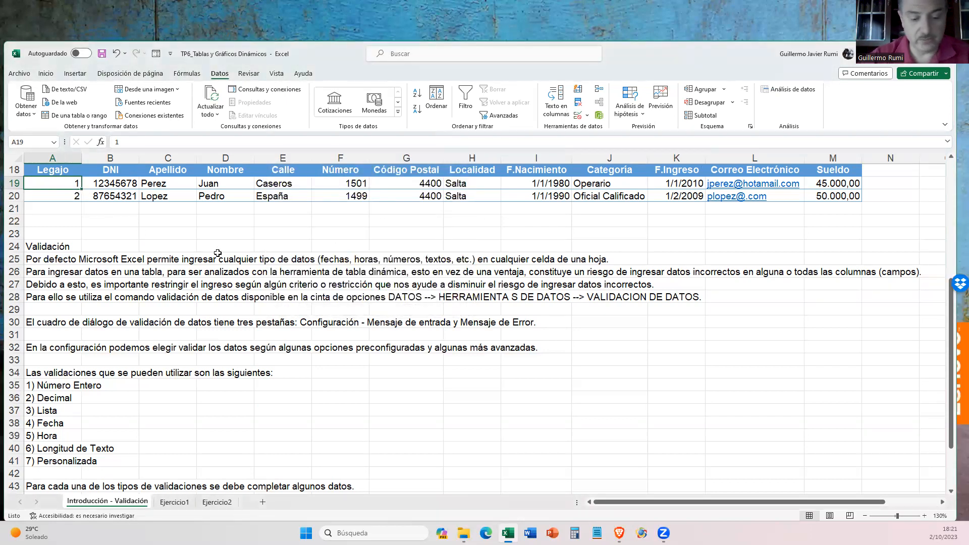
- Enter the text Primero in Legajo cell A19 as an example of an inconsistent value and undo the entry
{"action": "type", "text": "Primer"}
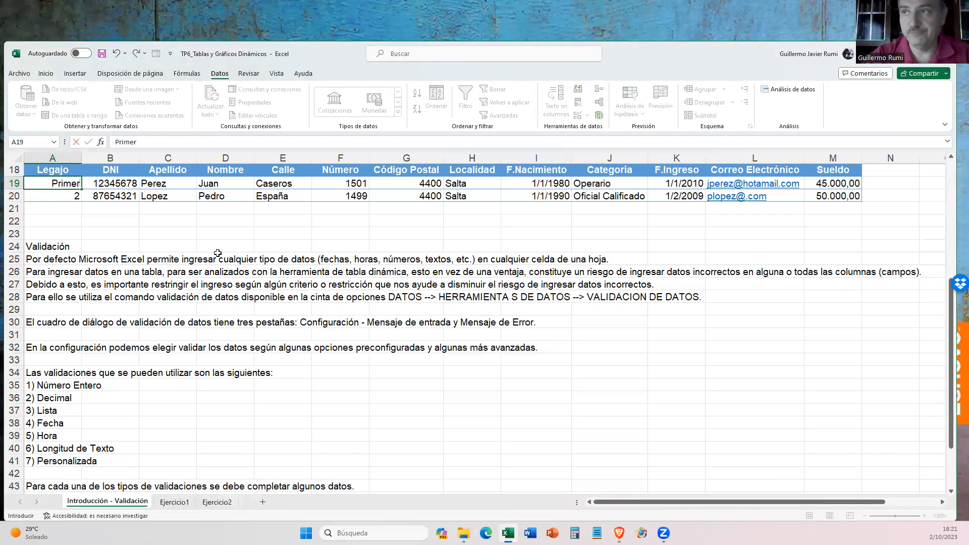
{"action": "type", "text": "o"}
{"action": "key", "text": "Return"}
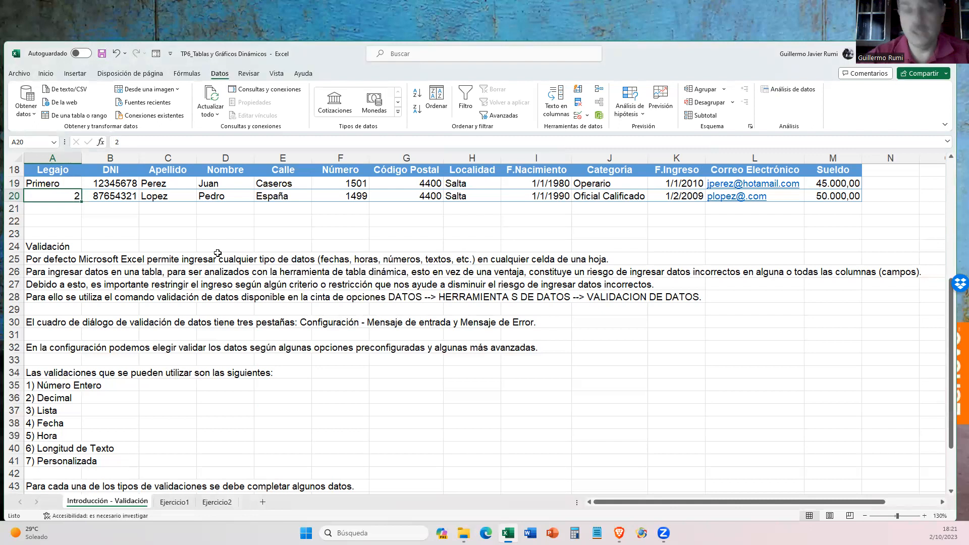
{"action": "key", "text": "ctrl+z"}
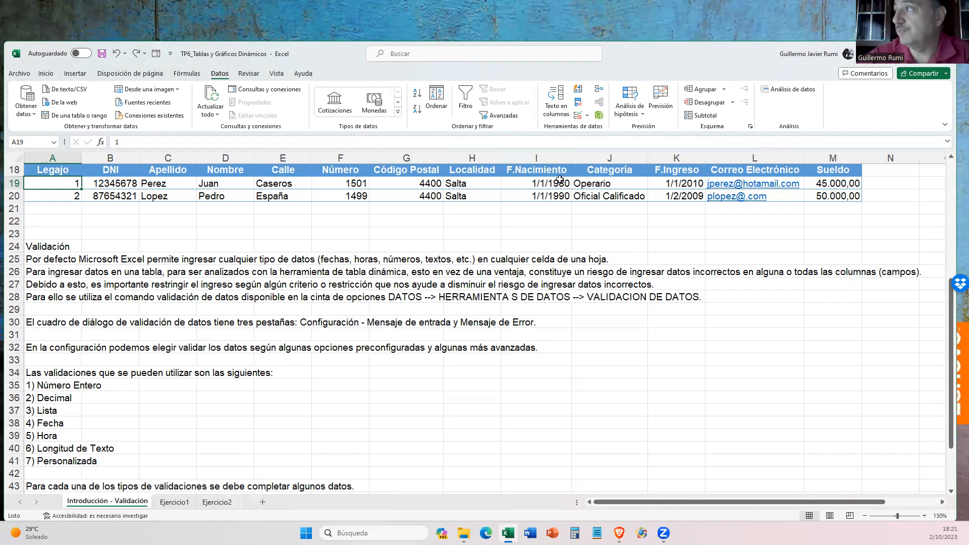
- Open the data validation settings for Legajo cells A19:A20 and review the list of permitted value types
{"action": "left_click_drag", "start_coordinate": [42, 184], "coordinate": [42, 191]}
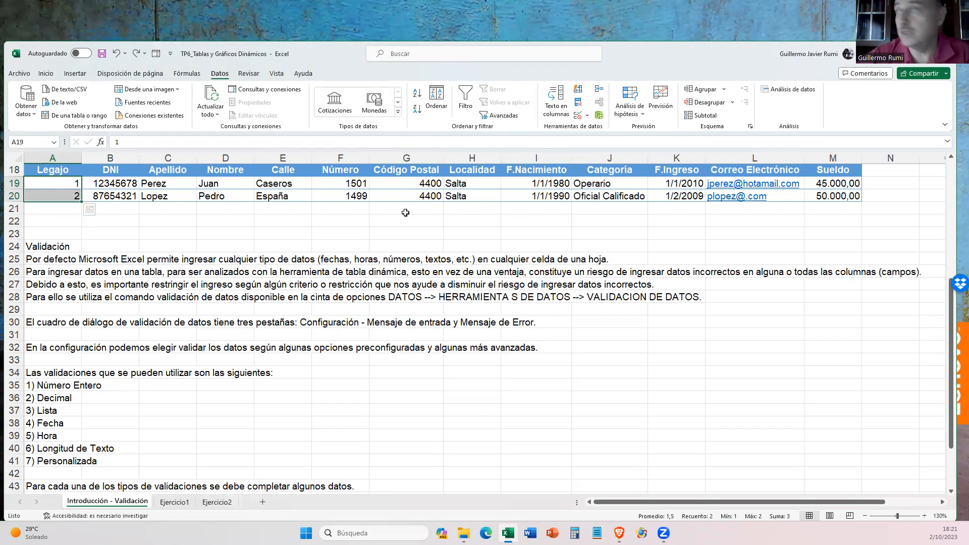
{"action": "left_click", "coordinate": [586, 117]}
{"action": "left_click", "coordinate": [604, 129]}
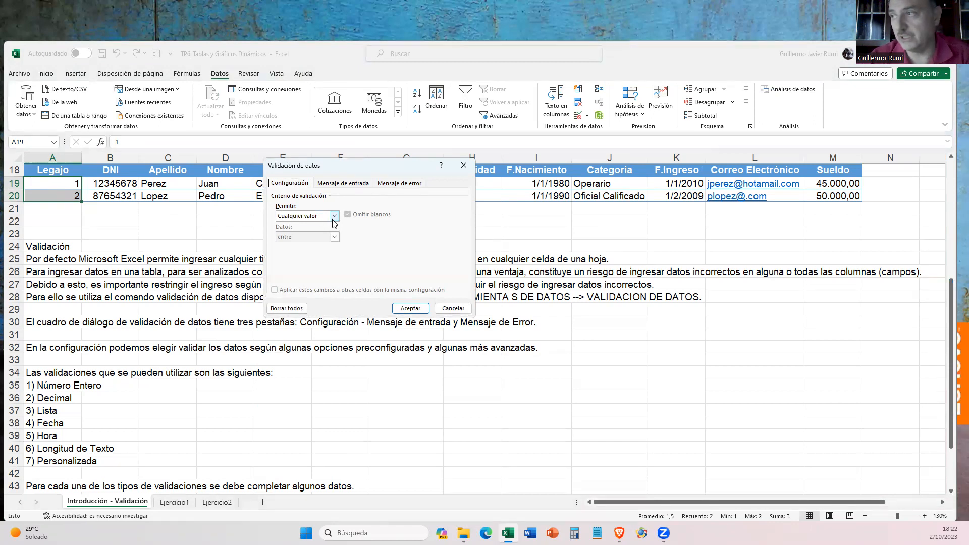
{"action": "left_click", "coordinate": [335, 217]}
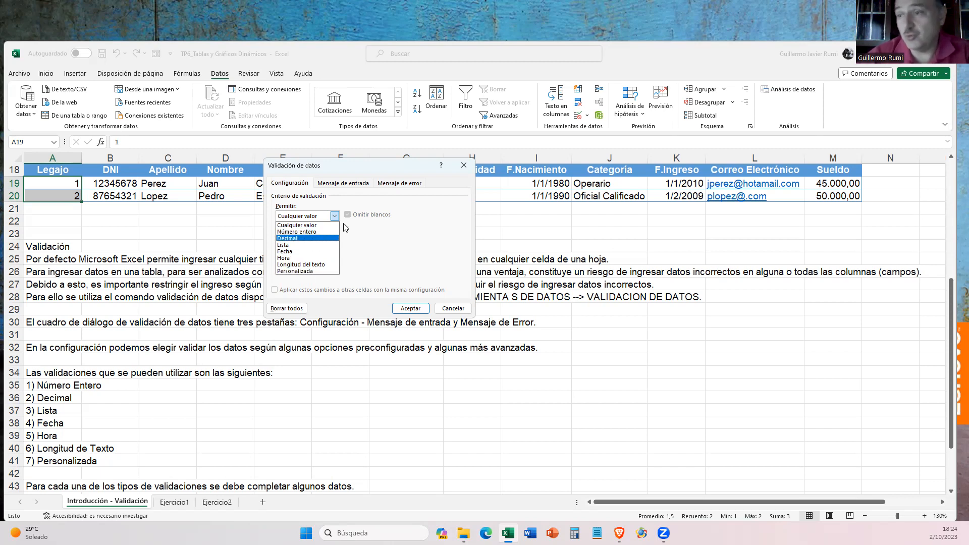
{"action": "left_click", "coordinate": [341, 167]}
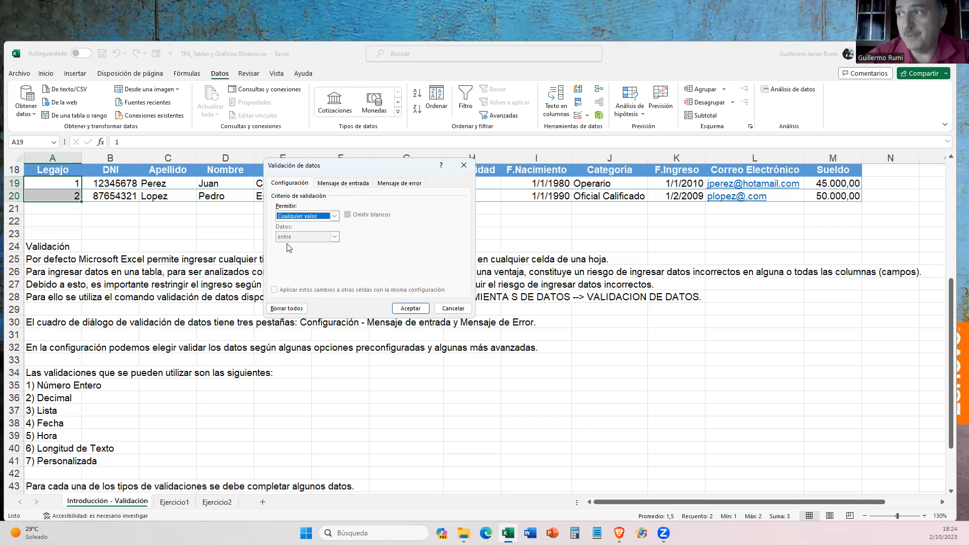
- Allow Número entero for the Legajo cells and try the comparisons no está entre and igual a
{"action": "left_click", "coordinate": [309, 218]}
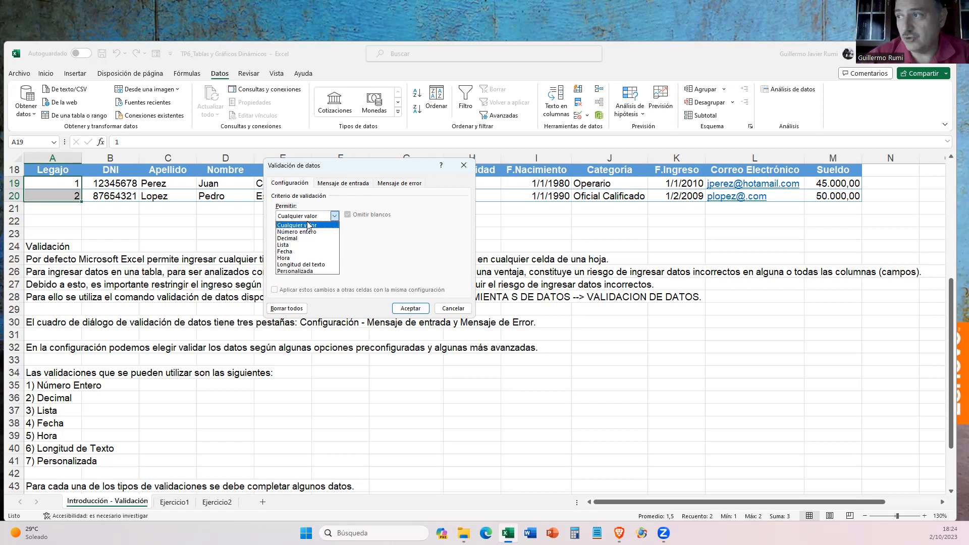
{"action": "left_click", "coordinate": [306, 232]}
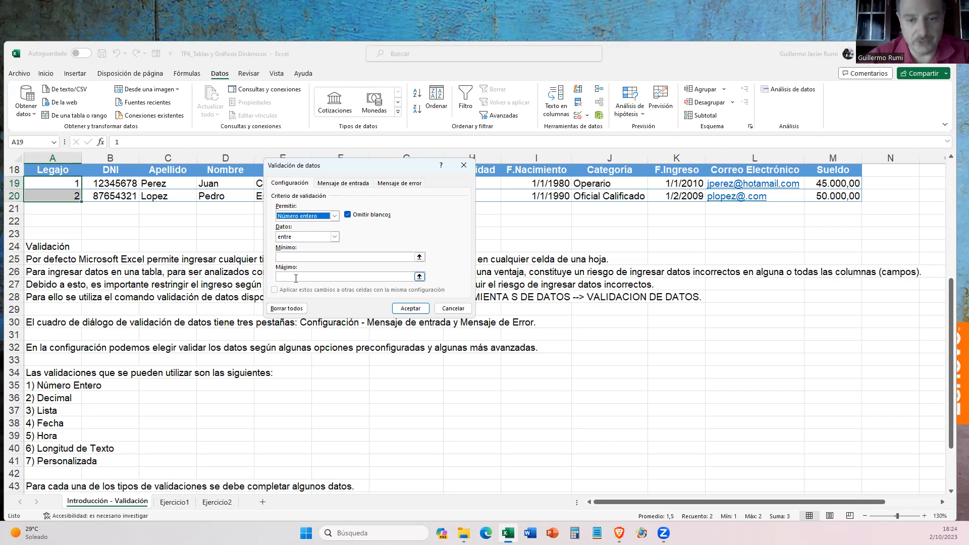
{"action": "left_click", "coordinate": [297, 237]}
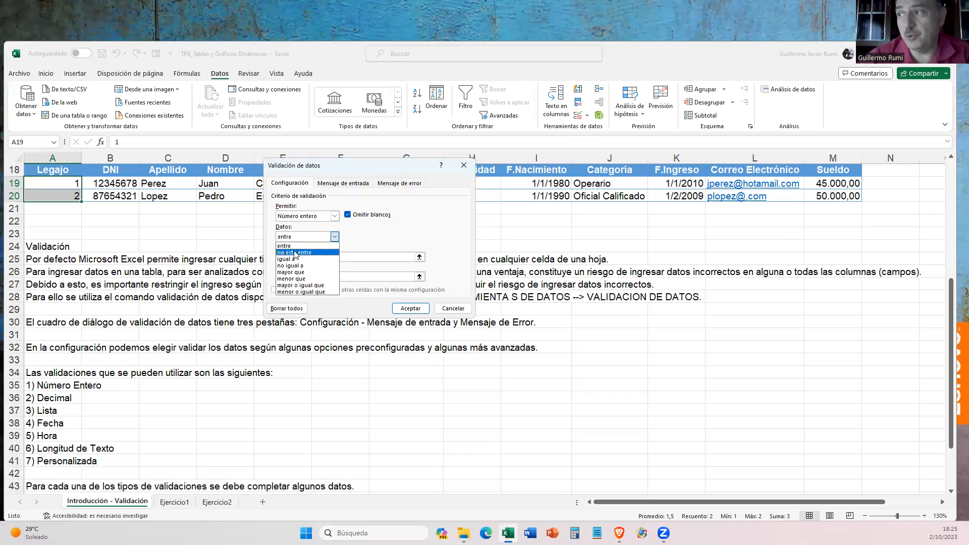
{"action": "left_click", "coordinate": [297, 252]}
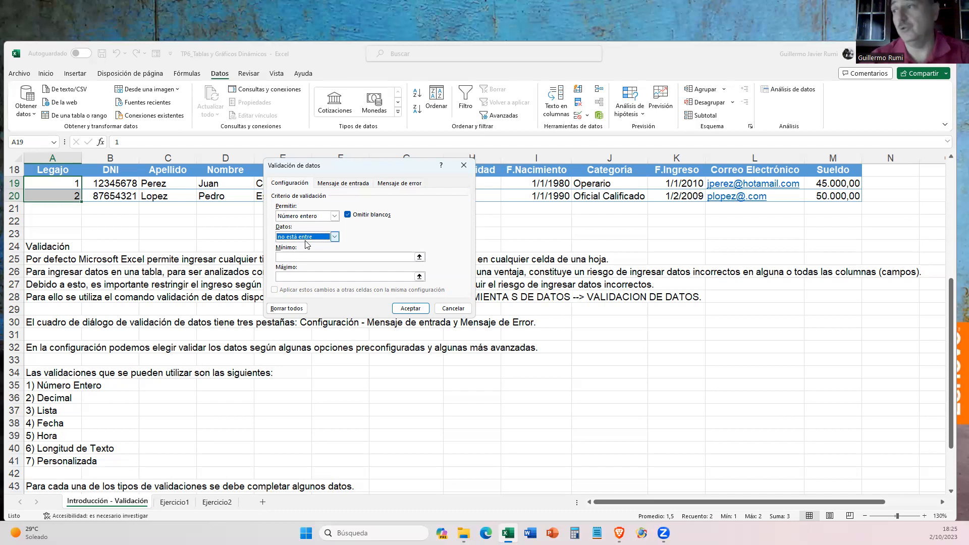
{"action": "left_click", "coordinate": [306, 241]}
{"action": "left_click", "coordinate": [302, 259]}
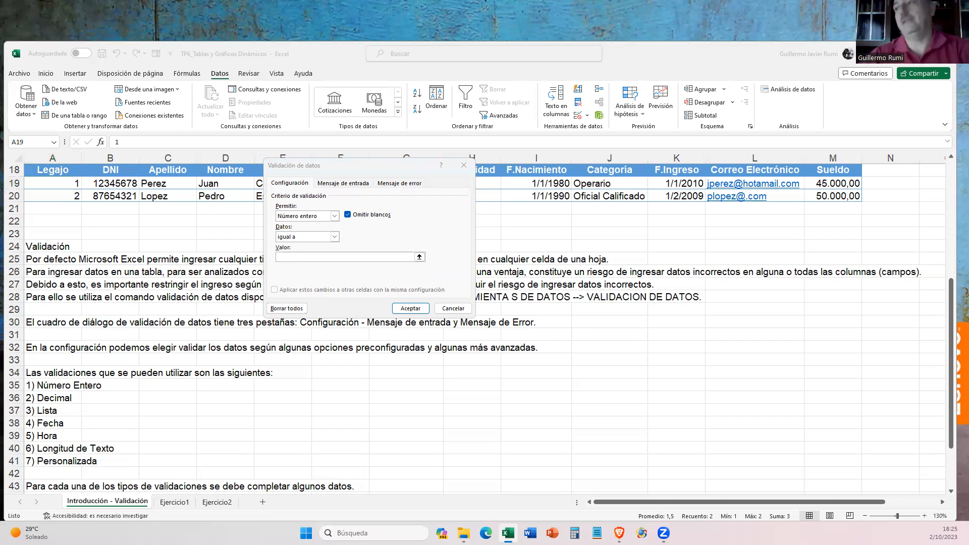
- Try the whole-number comparisons no igual a, mayor que and menor que to compare the limits each requires
{"action": "left_click", "coordinate": [286, 238]}
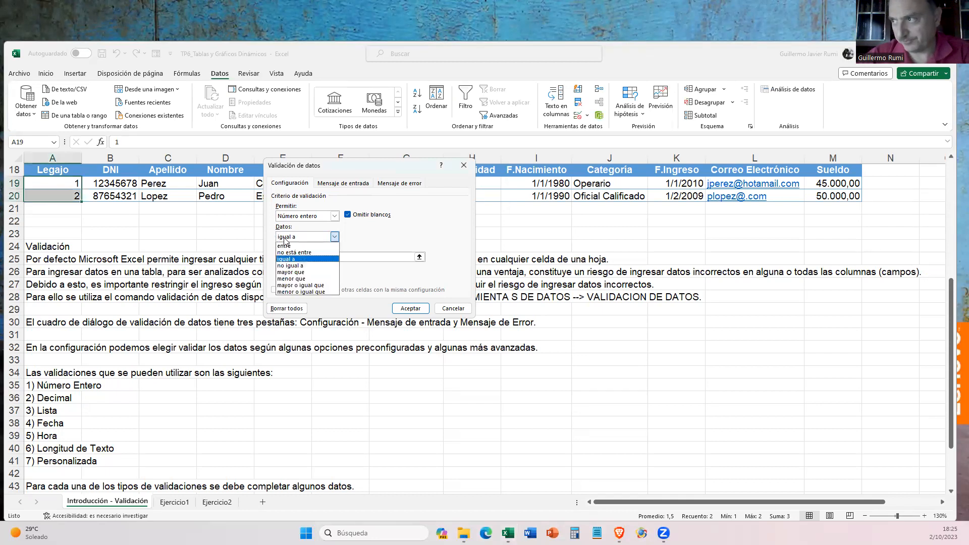
{"action": "left_click", "coordinate": [290, 265]}
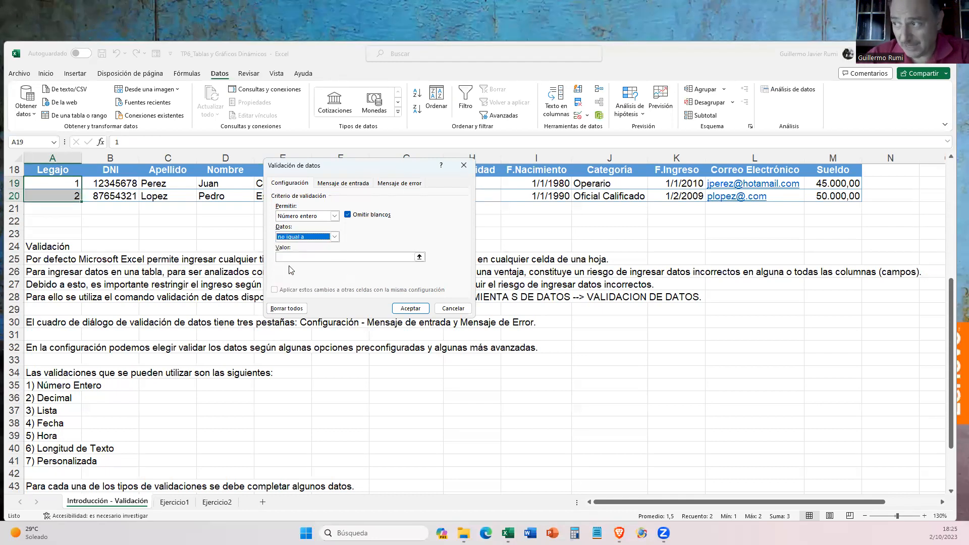
{"action": "left_click", "coordinate": [312, 236]}
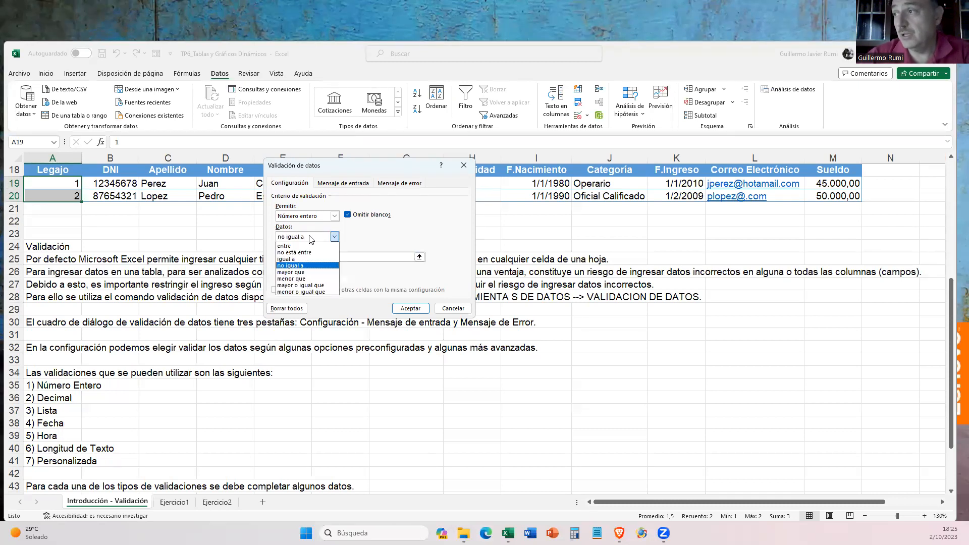
{"action": "left_click", "coordinate": [299, 272]}
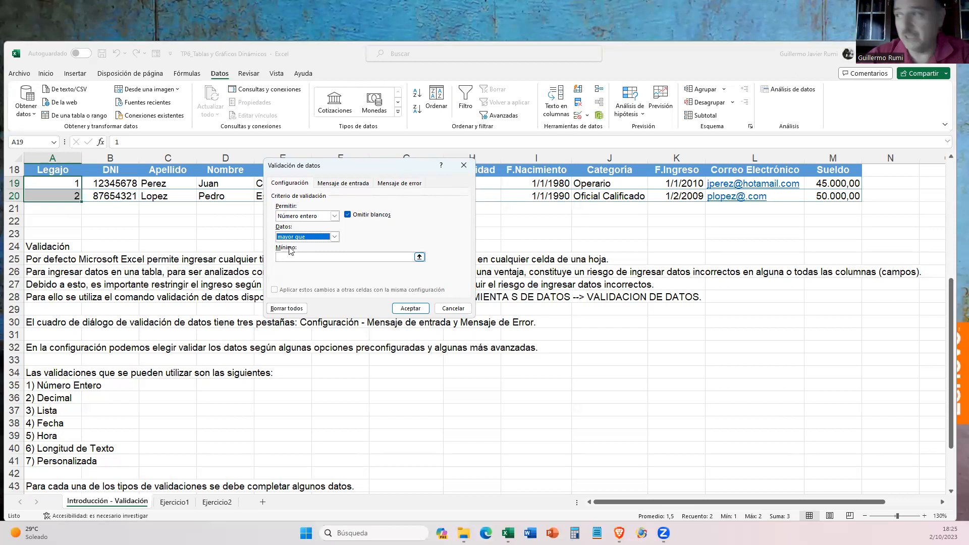
{"action": "left_click", "coordinate": [292, 237]}
{"action": "left_click", "coordinate": [289, 279]}
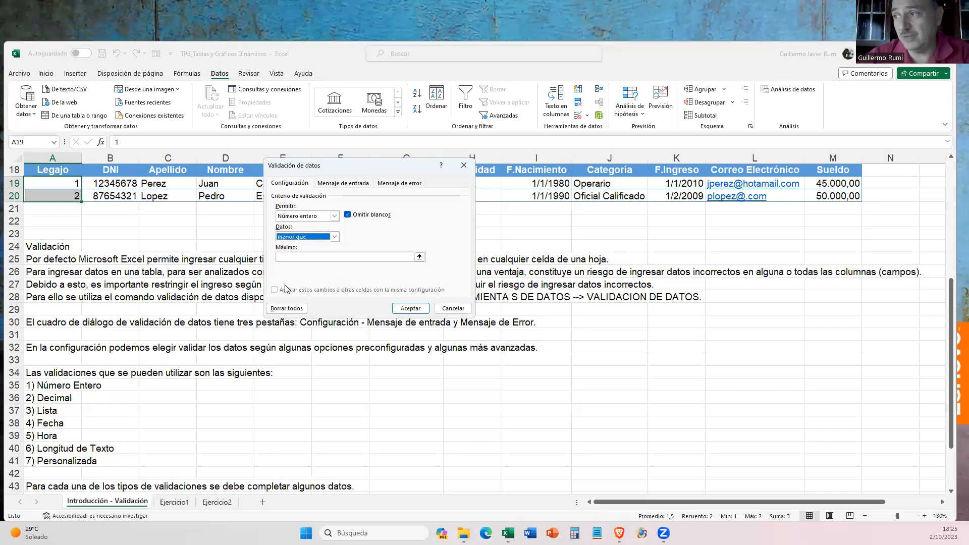
{"action": "left_click", "coordinate": [295, 237]}
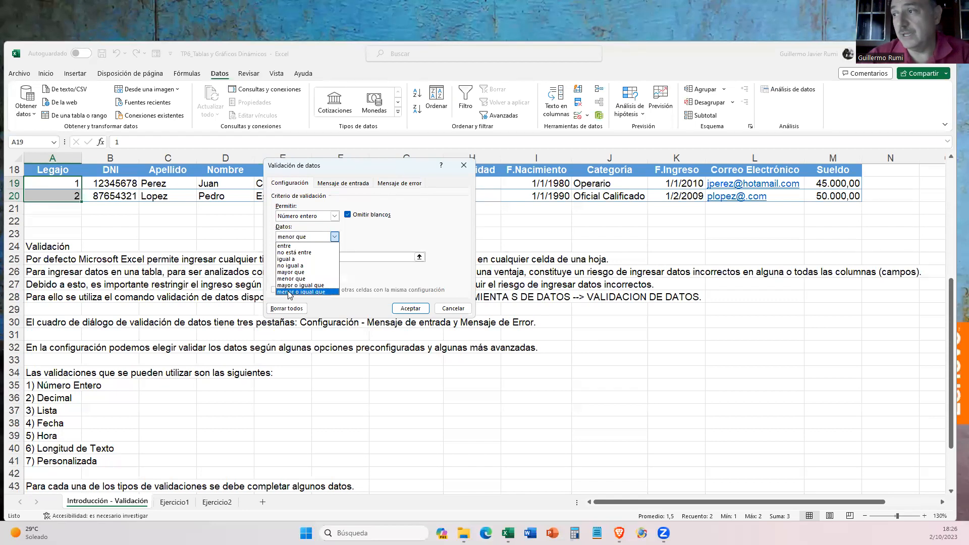
{"action": "left_click", "coordinate": [296, 228]}
- Change the permitted type to Decimal with the comparison entre and review its criteria
{"action": "left_click", "coordinate": [303, 216]}
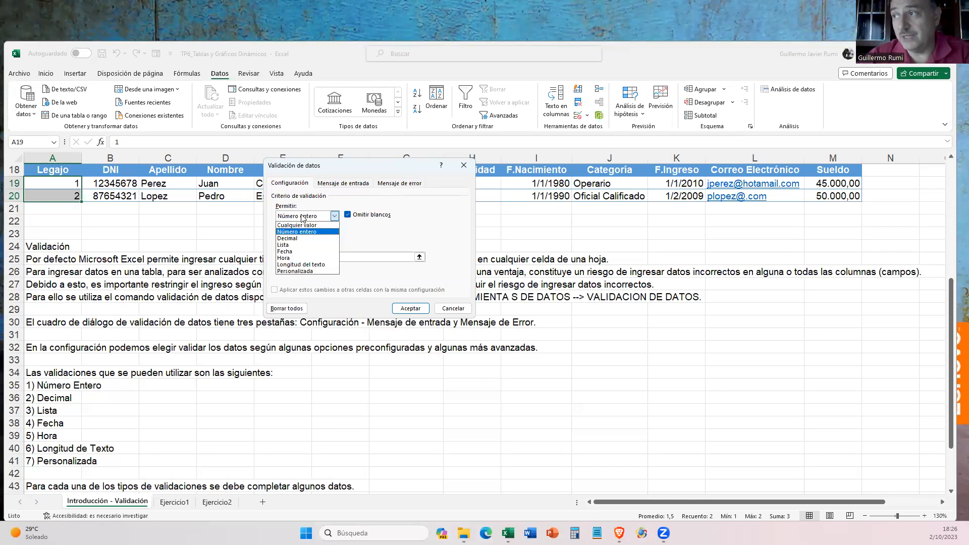
{"action": "left_click", "coordinate": [303, 239]}
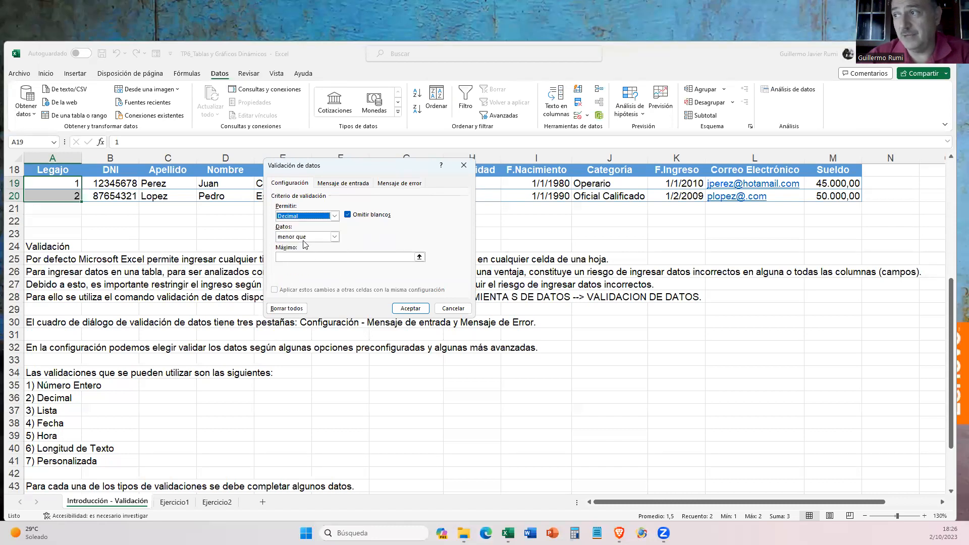
{"action": "left_click", "coordinate": [304, 237]}
{"action": "left_click", "coordinate": [301, 244]}
{"action": "left_click", "coordinate": [300, 237]}
{"action": "left_click", "coordinate": [307, 216]}
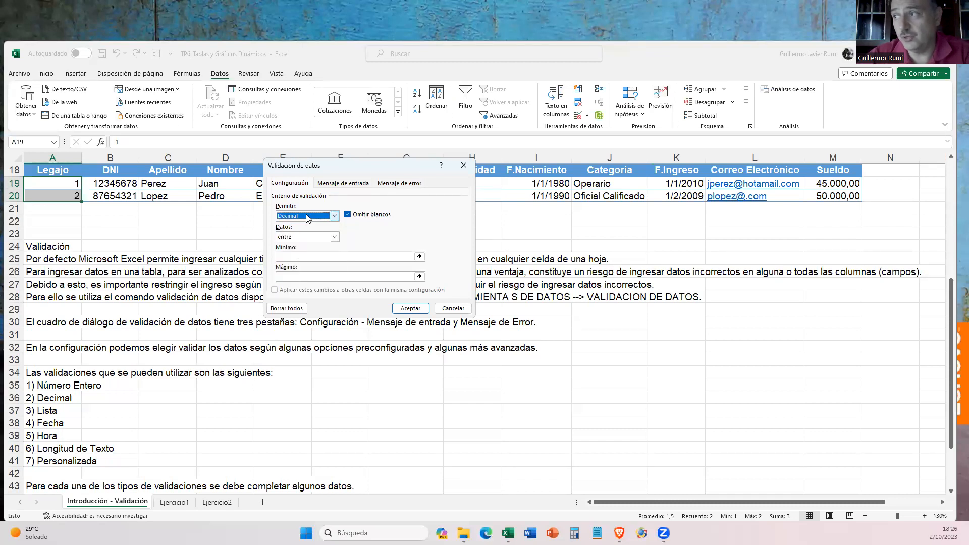
- Change the permitted type to Fecha and review its comparison options and date limits
{"action": "left_click", "coordinate": [308, 217]}
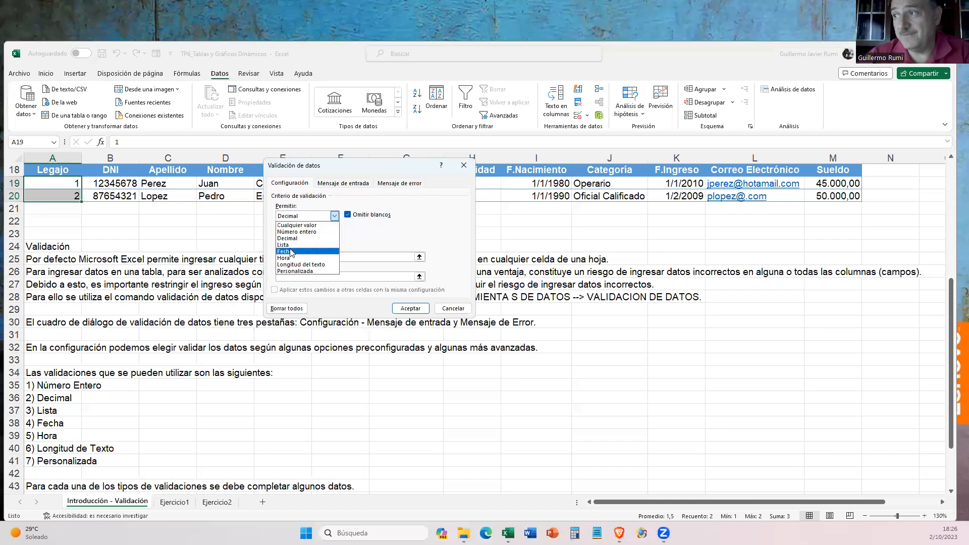
{"action": "left_click", "coordinate": [310, 251]}
{"action": "left_click", "coordinate": [301, 237]}
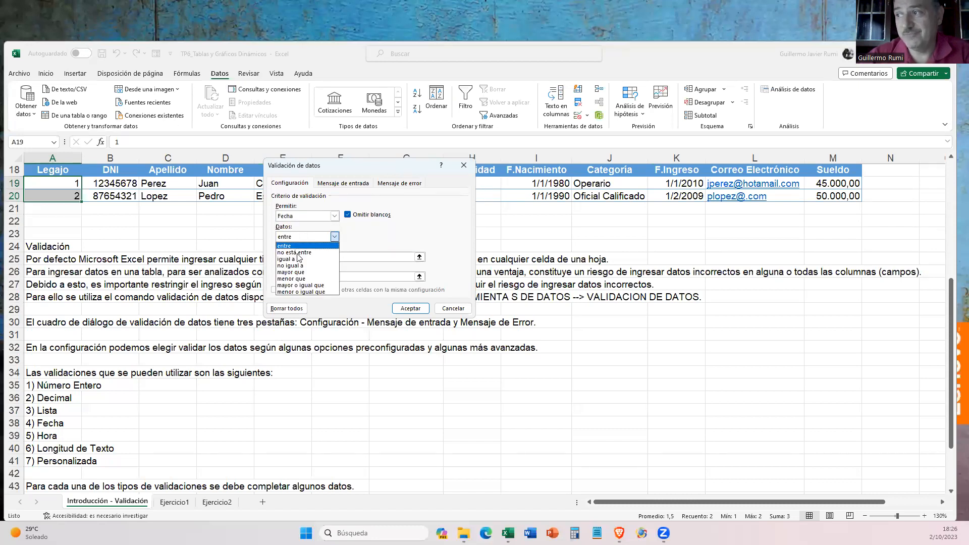
{"action": "left_click", "coordinate": [298, 237]}
{"action": "left_click", "coordinate": [296, 238]}
{"action": "left_click", "coordinate": [298, 221]}
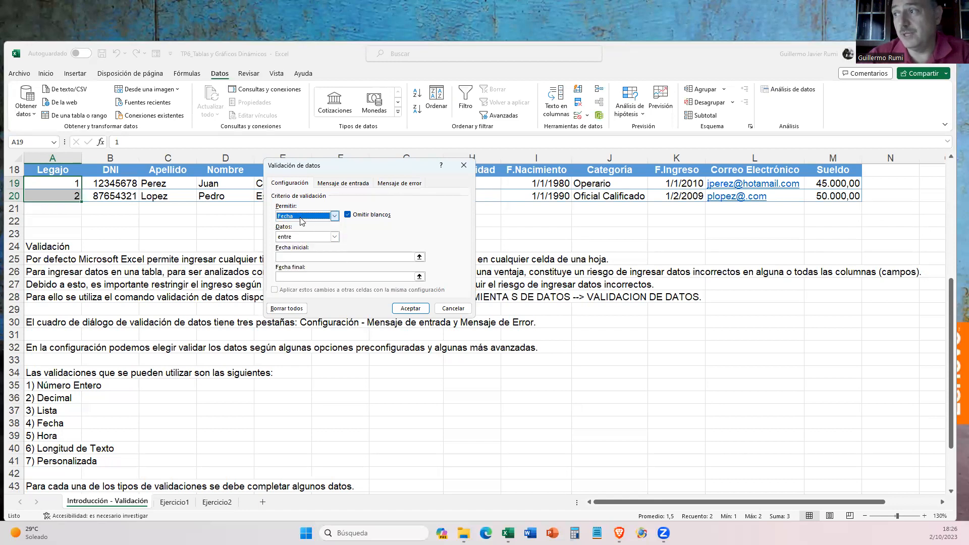
- Try the permitted types Hora and Longitud del texto, and review the comparisons offered for text length
{"action": "left_click", "coordinate": [297, 221]}
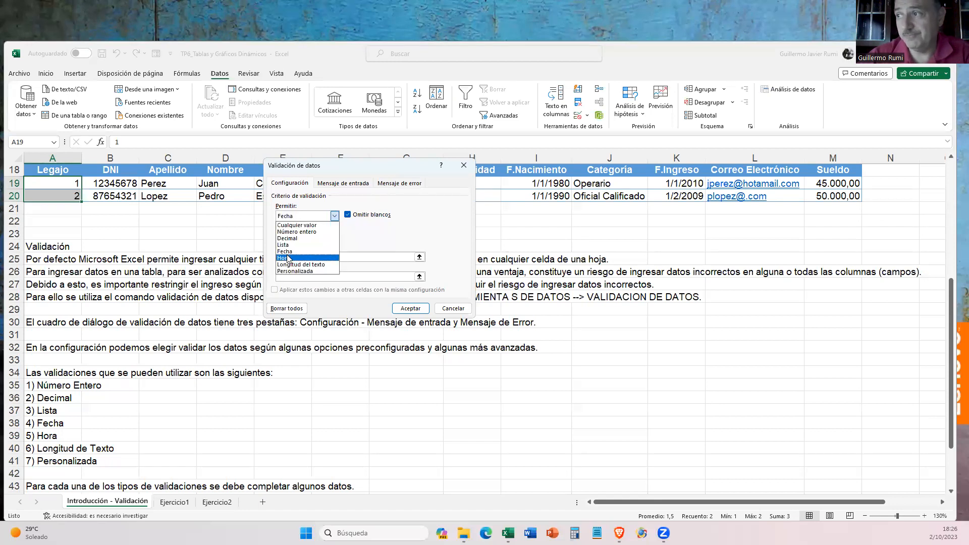
{"action": "left_click", "coordinate": [289, 258]}
{"action": "left_click", "coordinate": [297, 215]}
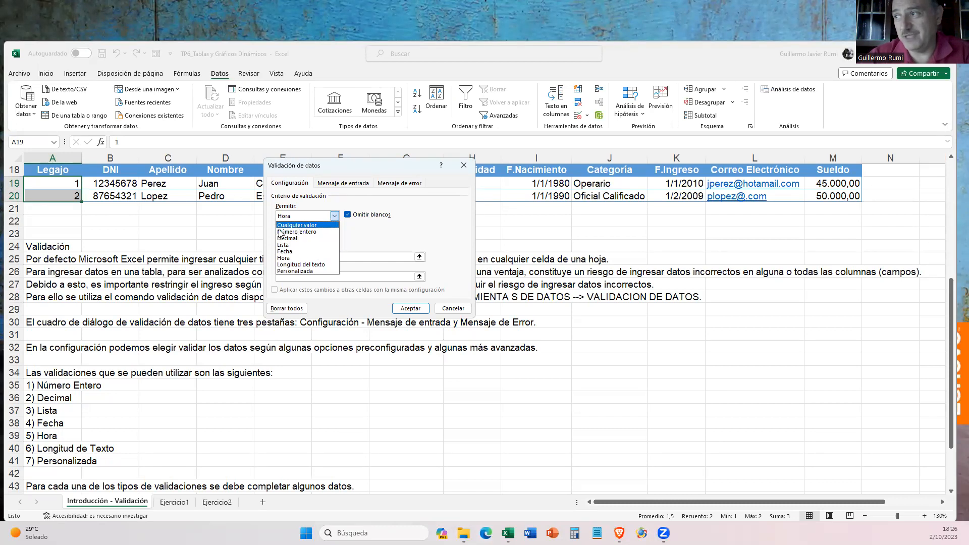
{"action": "left_click", "coordinate": [299, 265]}
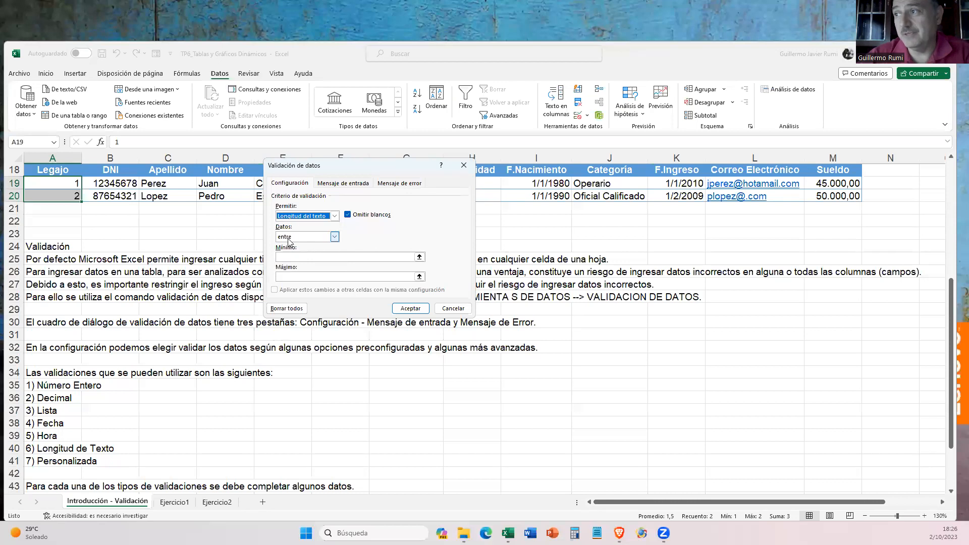
{"action": "left_click", "coordinate": [334, 236]}
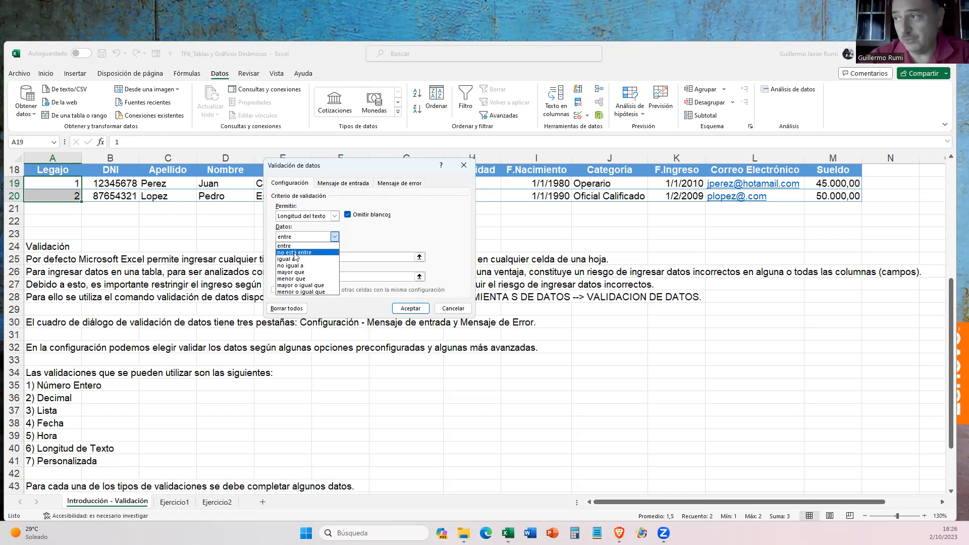
{"action": "left_click", "coordinate": [285, 217]}
- Try the permitted types Lista and Personalizada to examine their source and formula requirements
{"action": "left_click", "coordinate": [284, 217]}
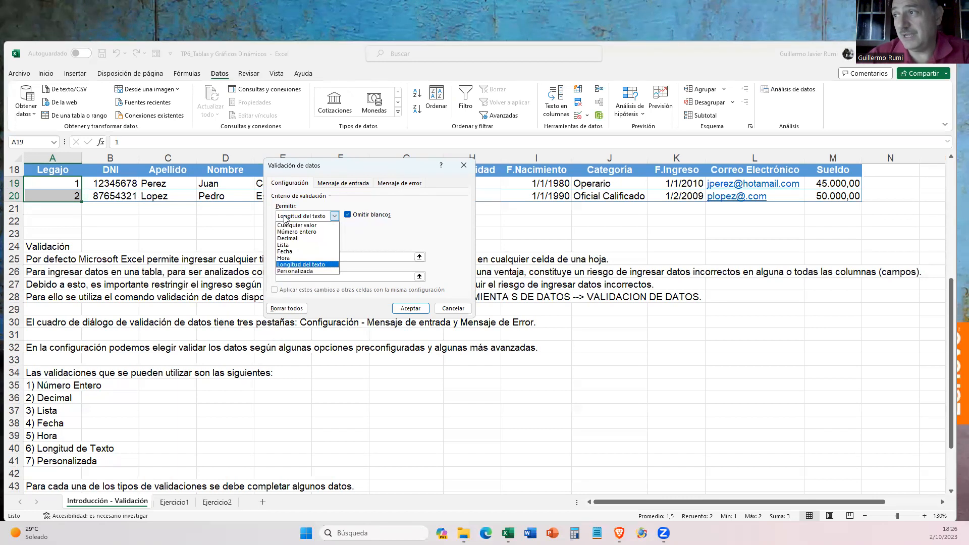
{"action": "left_click", "coordinate": [285, 246]}
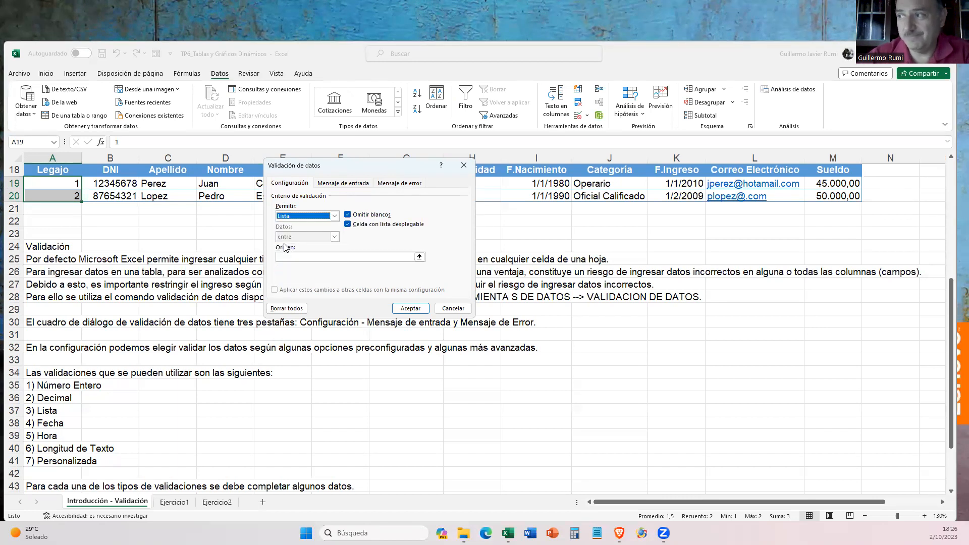
{"action": "left_click", "coordinate": [295, 216]}
{"action": "left_click", "coordinate": [296, 274]}
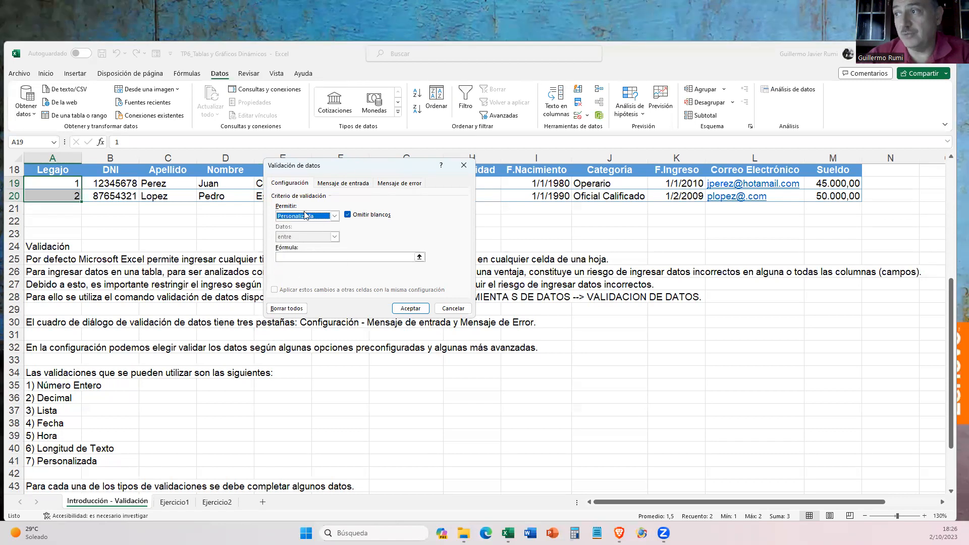
{"action": "left_click", "coordinate": [292, 256]}
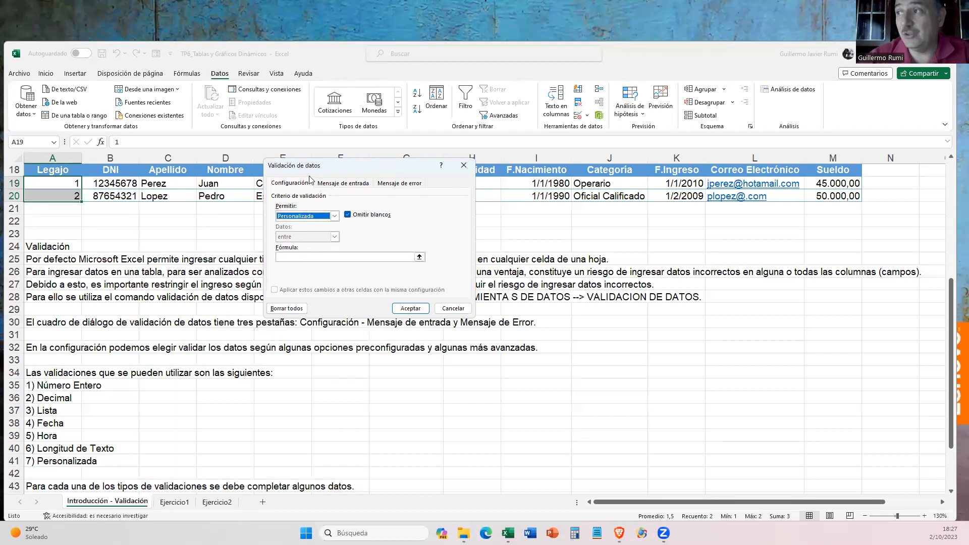
- Try to view the Mensaje de entrada settings while the custom rule's formula is empty
{"action": "left_click_drag", "start_coordinate": [337, 166], "coordinate": [359, 165]}
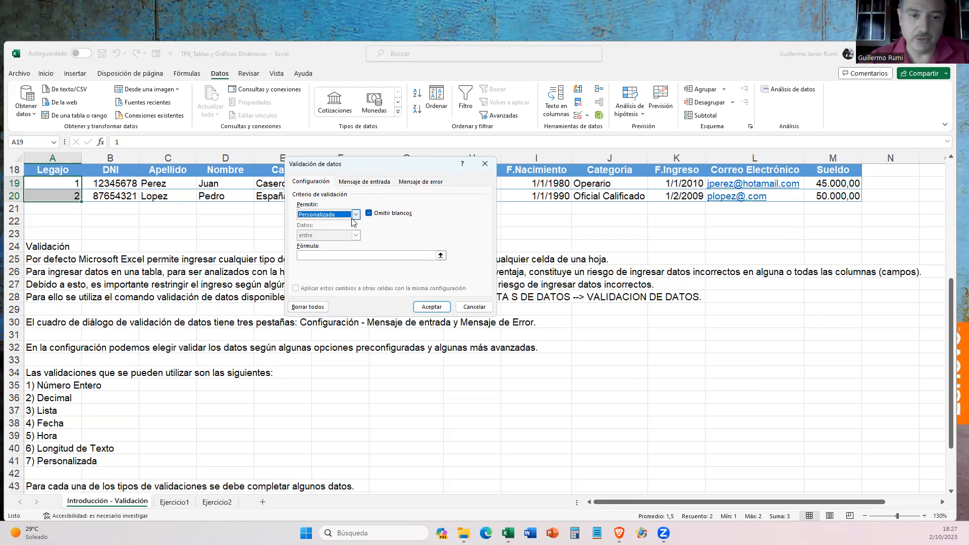
{"action": "left_click", "coordinate": [362, 183]}
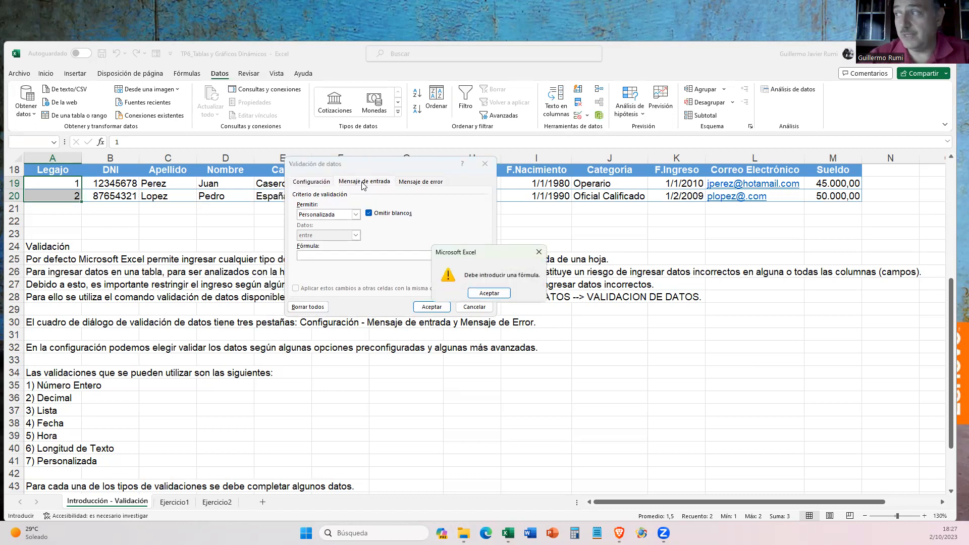
{"action": "left_click", "coordinate": [489, 293]}
- Set the Legajo validation to allow Número entero values with the condition mayor o igual que and a minimum of 1
{"action": "left_click", "coordinate": [354, 214]}
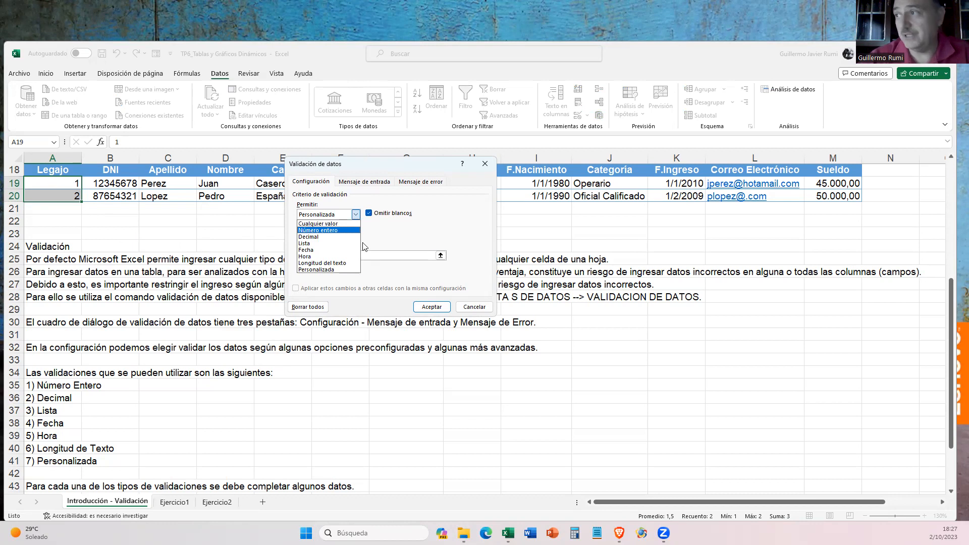
{"action": "left_click", "coordinate": [318, 230]}
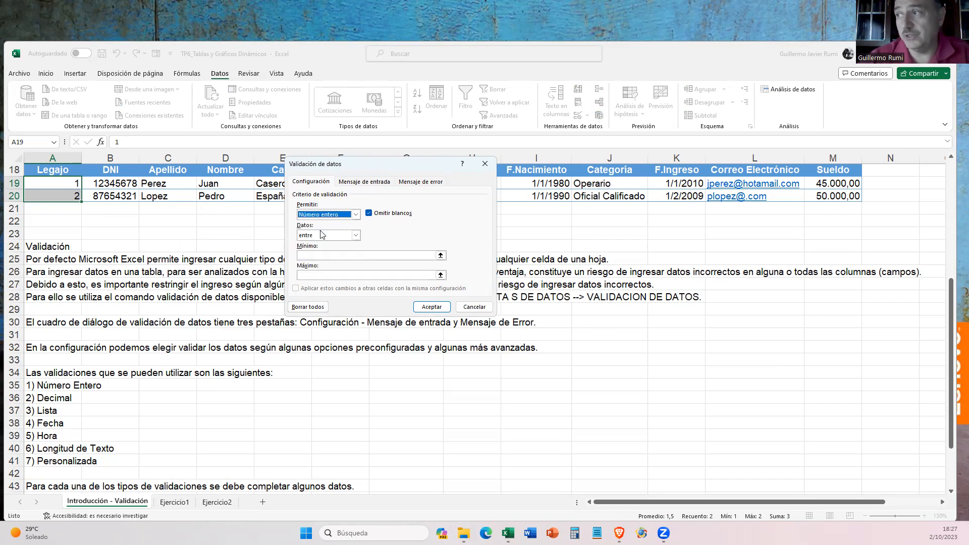
{"action": "left_click", "coordinate": [317, 236]}
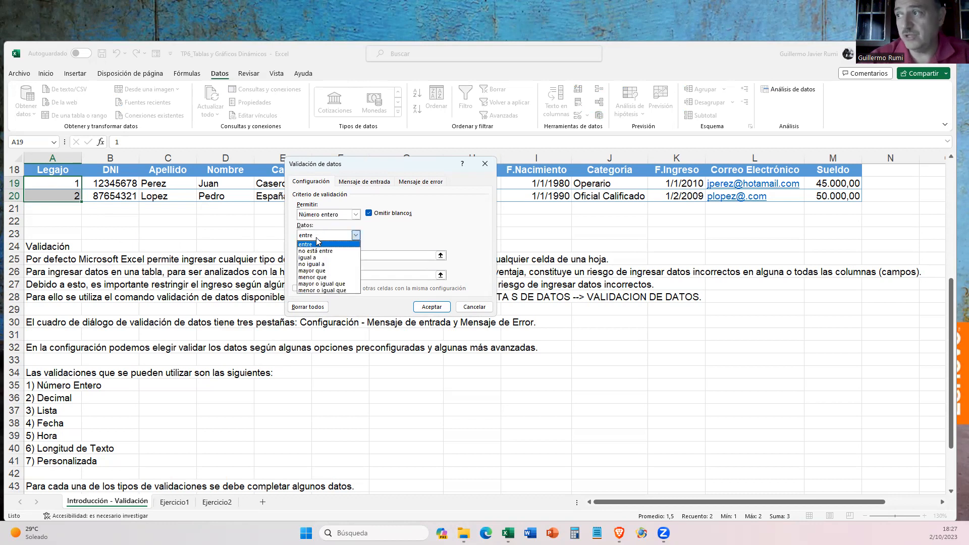
{"action": "left_click", "coordinate": [323, 284]}
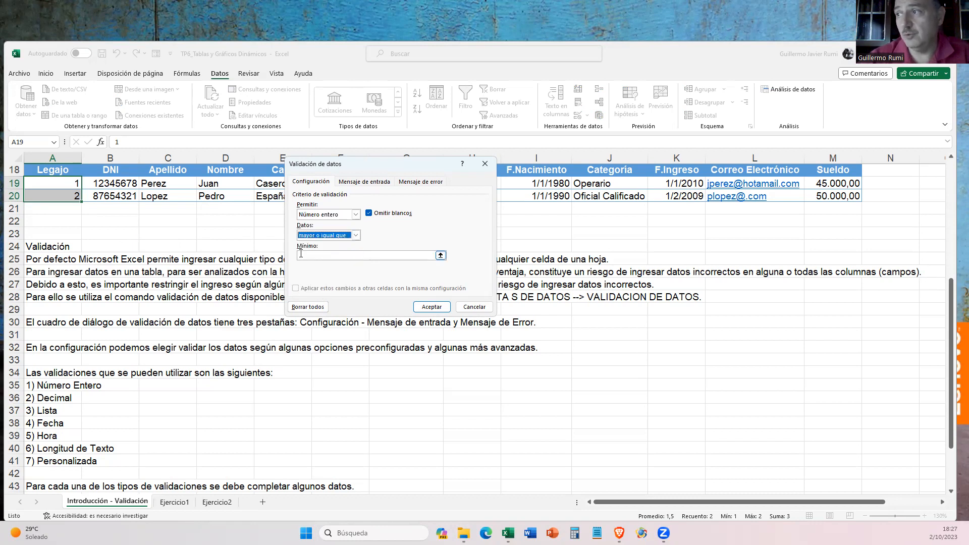
{"action": "left_click", "coordinate": [322, 257]}
{"action": "type", "text": "1"}
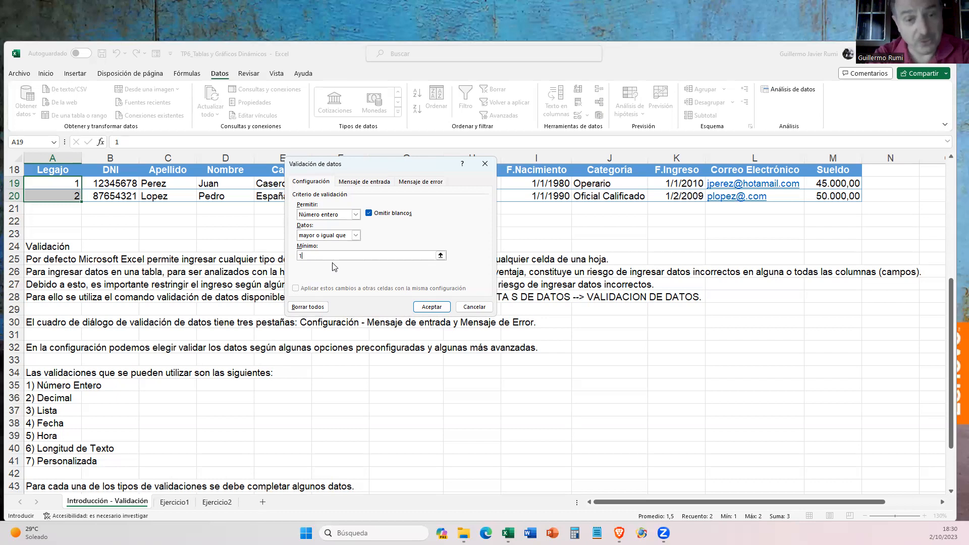
- Review the Mensaje de entrada and Mensaje de error settings, including the alert styles offered, keeping the Alto style
{"action": "left_click", "coordinate": [365, 182]}
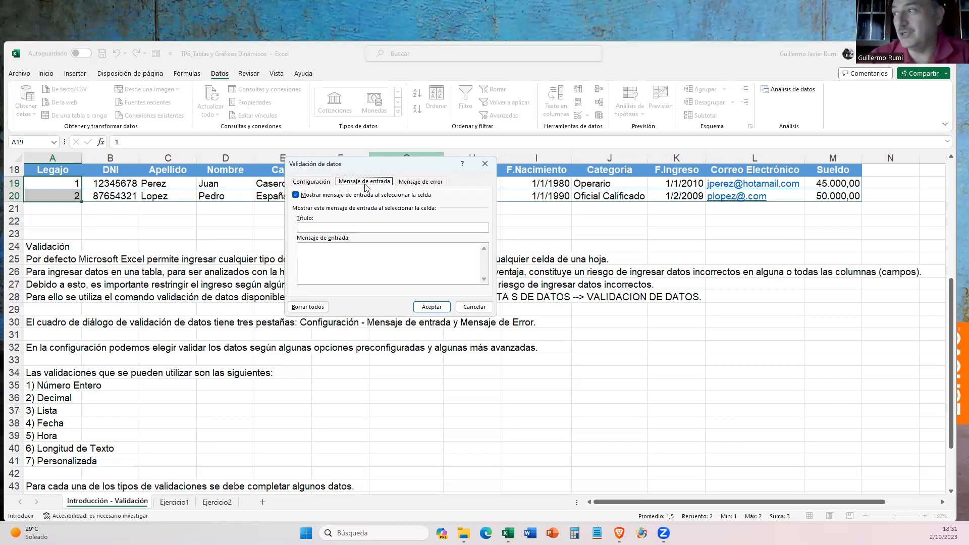
{"action": "left_click", "coordinate": [411, 183]}
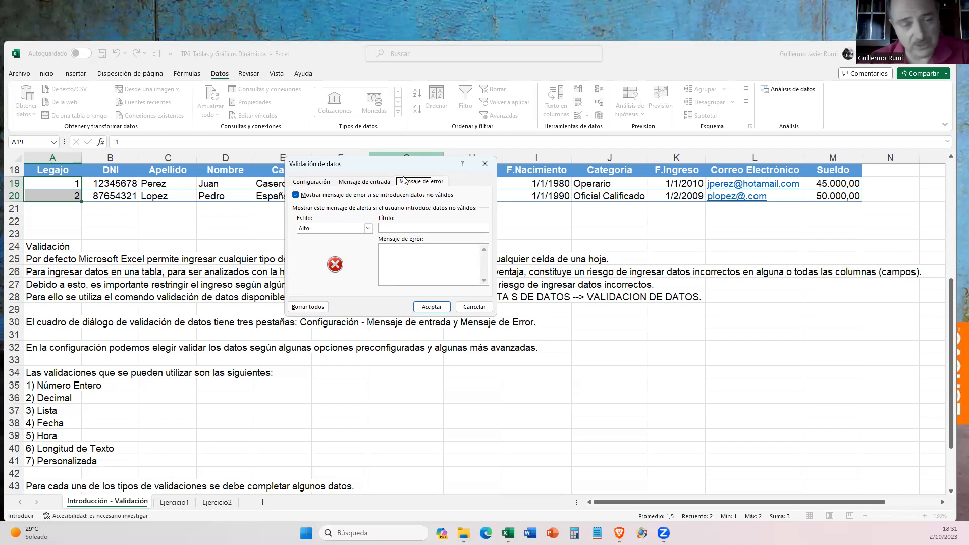
{"action": "left_click", "coordinate": [314, 230]}
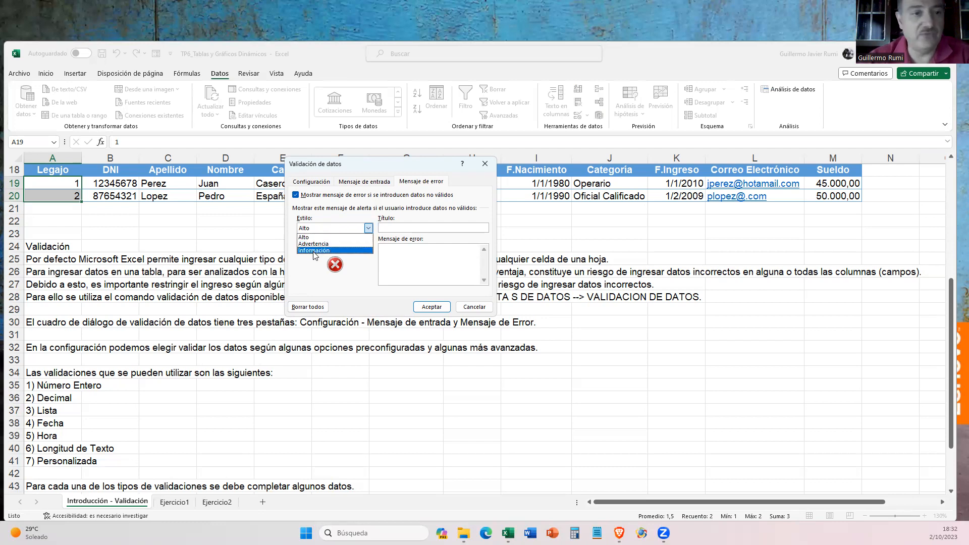
{"action": "left_click", "coordinate": [318, 237]}
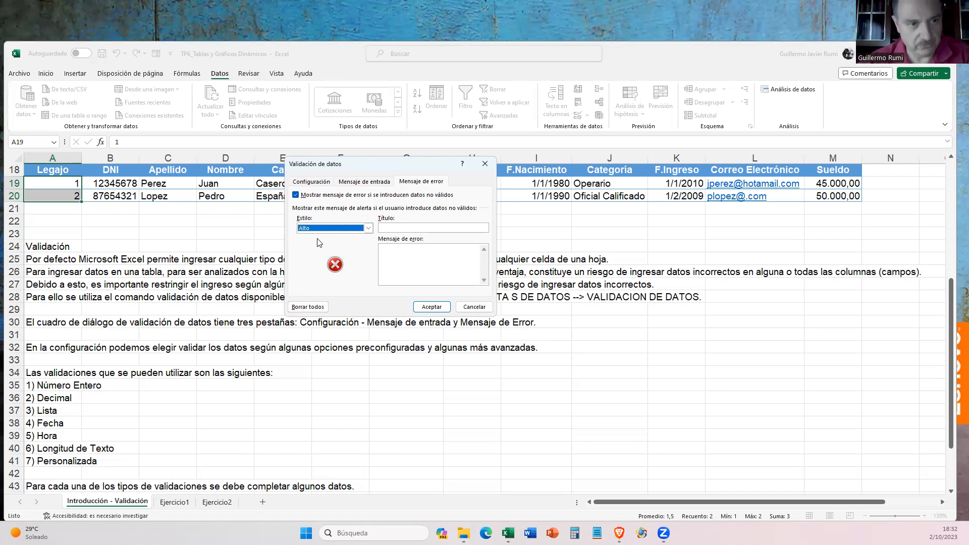
{"action": "left_click", "coordinate": [393, 227]}
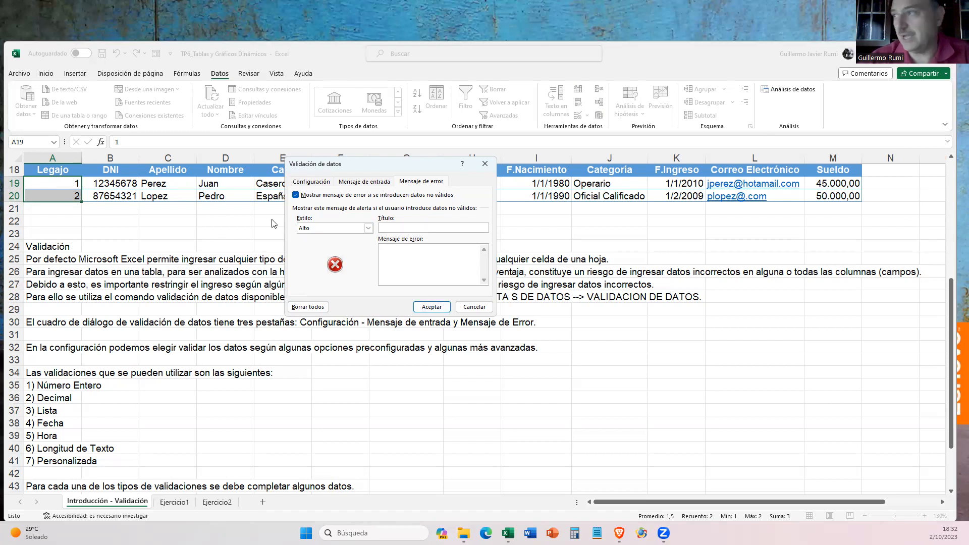
{"action": "left_click", "coordinate": [321, 181]}
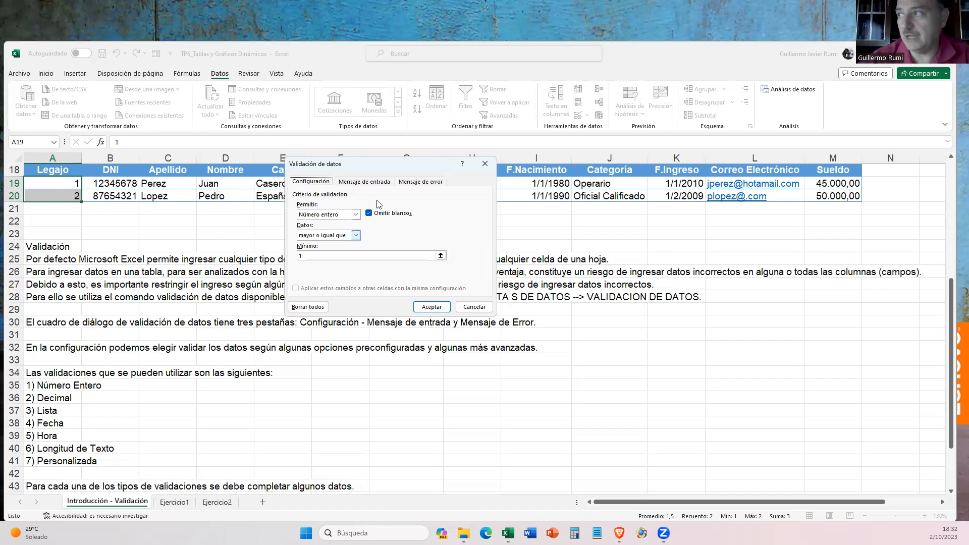
- Set the input message's title to "Ingrese el dato" and its text to "Ingrese el número de legajo del empleado."
{"action": "left_click", "coordinate": [364, 182]}
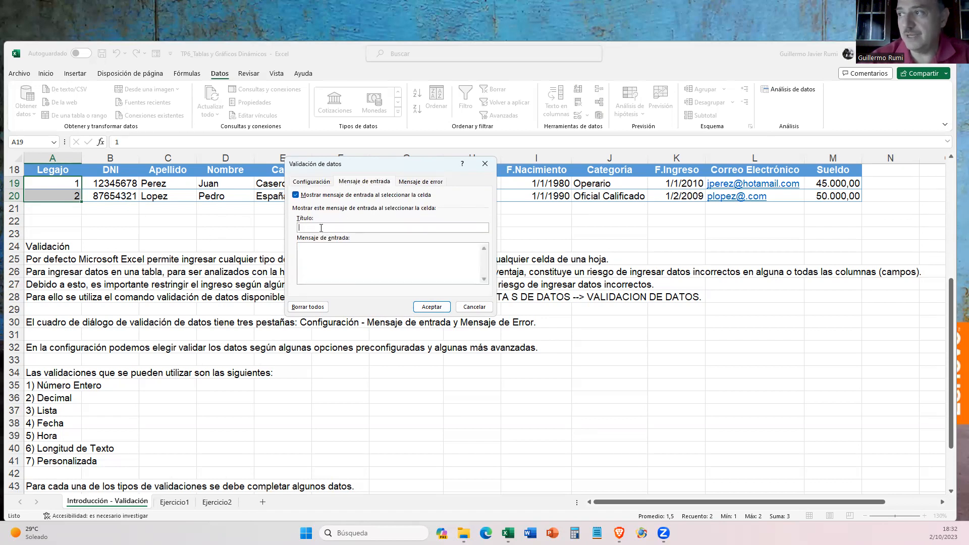
{"action": "type", "text": "In"}
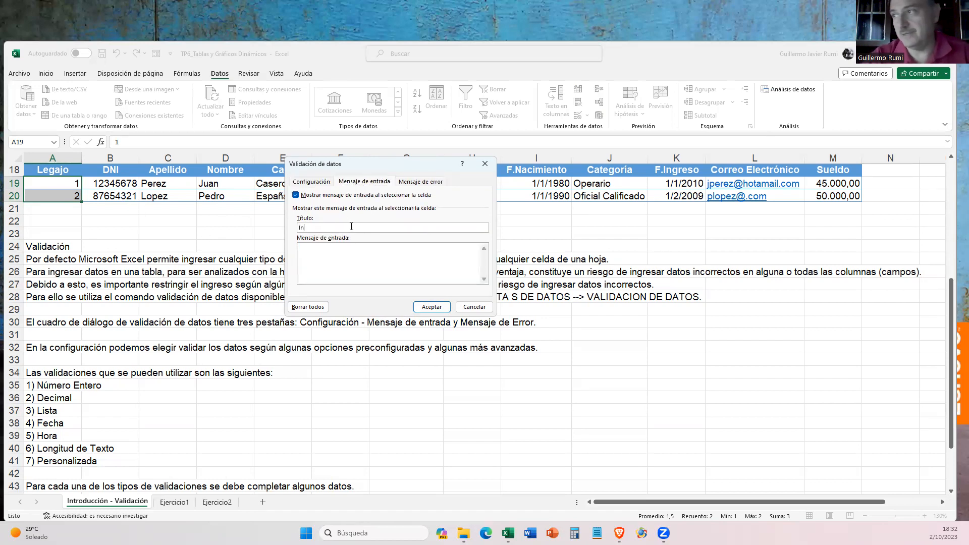
{"action": "type", "text": "grese el dato"}
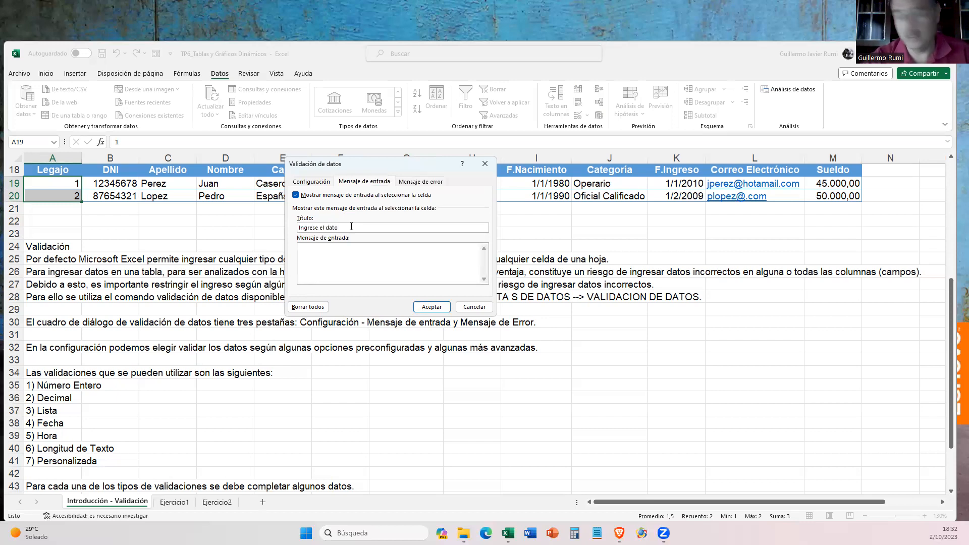
{"action": "key", "text": "Tab"}
{"action": "type", "text": "In"}
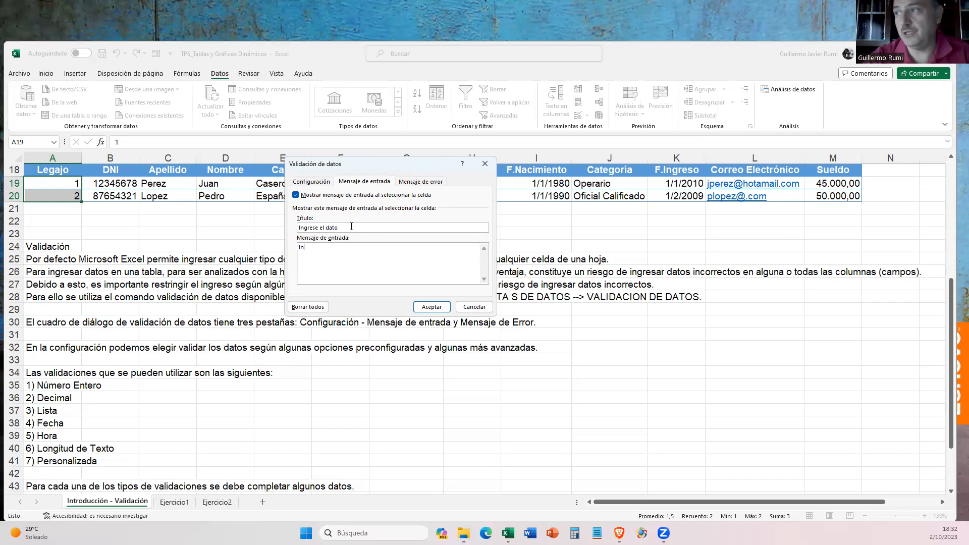
{"action": "type", "text": "grese el d"}
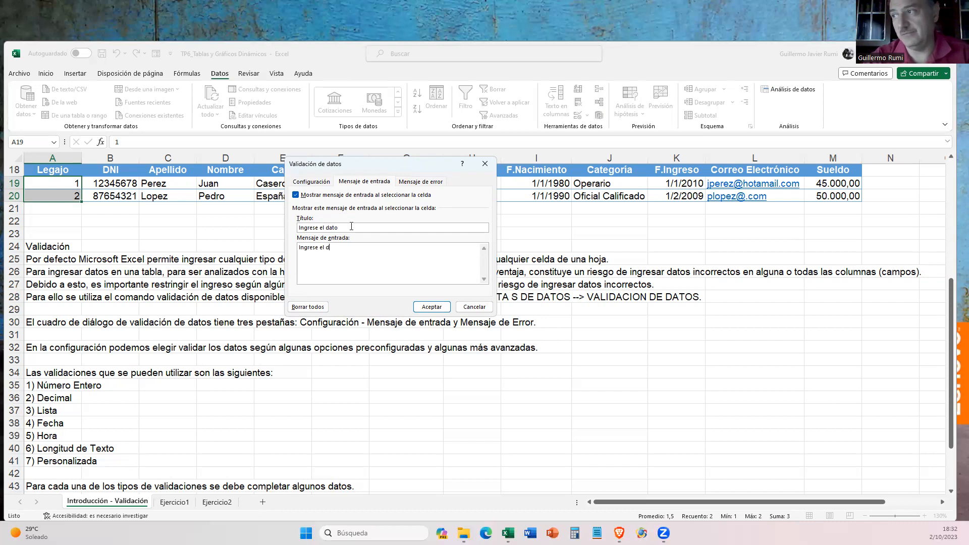
{"action": "key", "text": "BackSpace"}
{"action": "type", "text": "n"}
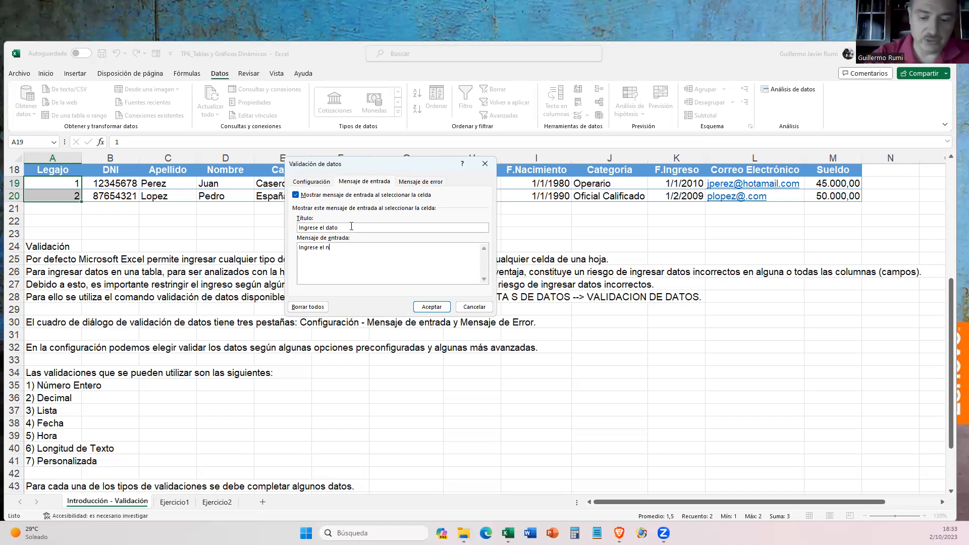
{"action": "type", "text": "úmero de legajo del empleado."}
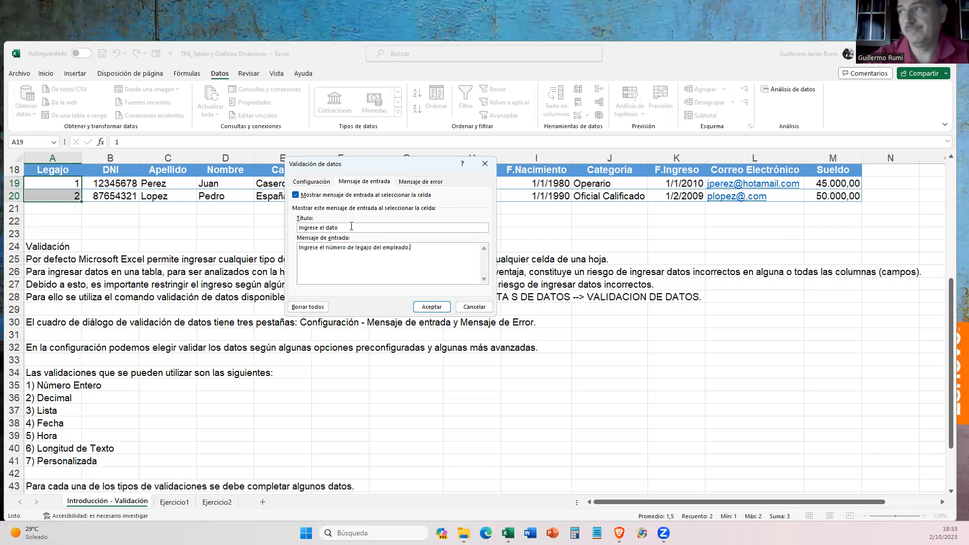
- Apply the validation with an error alert titled "Error!" reading "El valor que Ud. está intentando ingresar no es un número entero mayor a 1."
{"action": "left_click", "coordinate": [421, 181]}
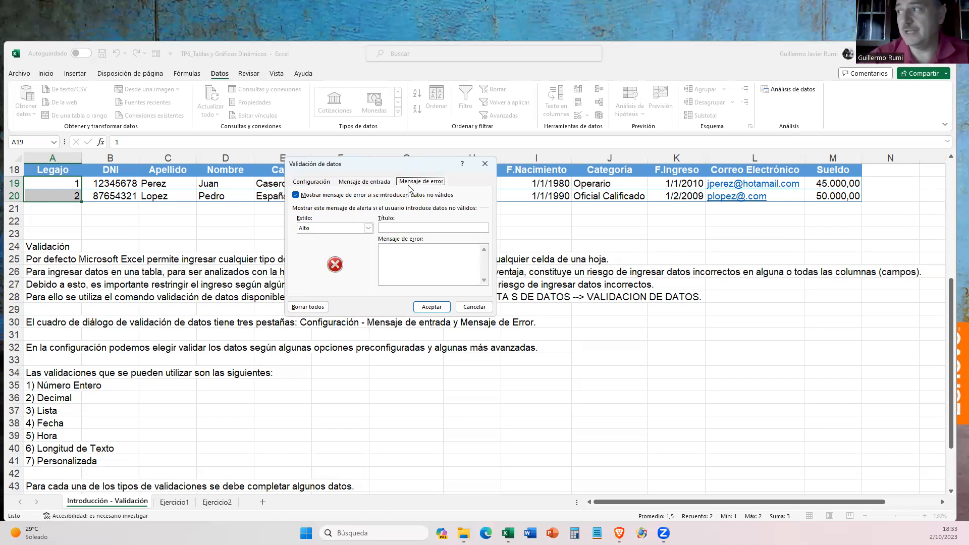
{"action": "left_click", "coordinate": [420, 227]}
{"action": "type", "text": "Error"}
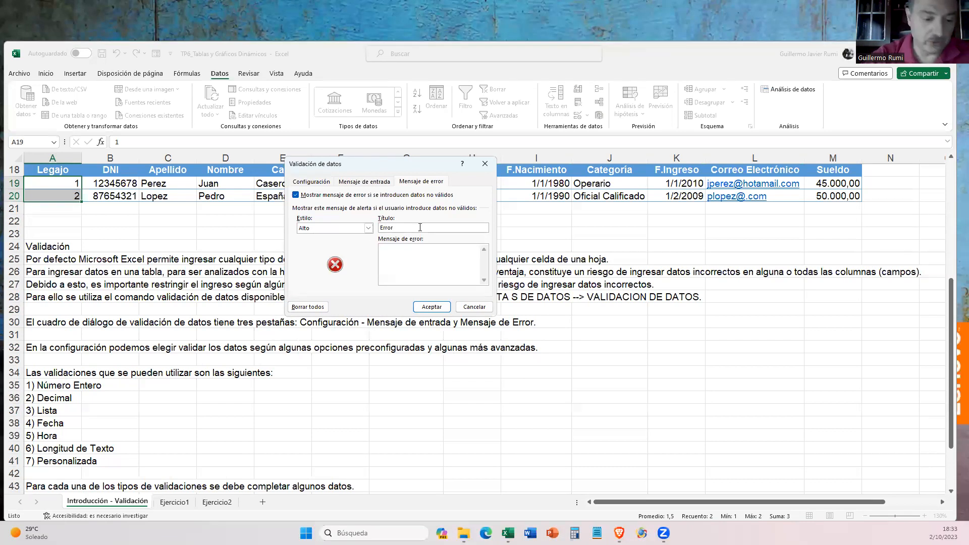
{"action": "left_click", "coordinate": [404, 248]}
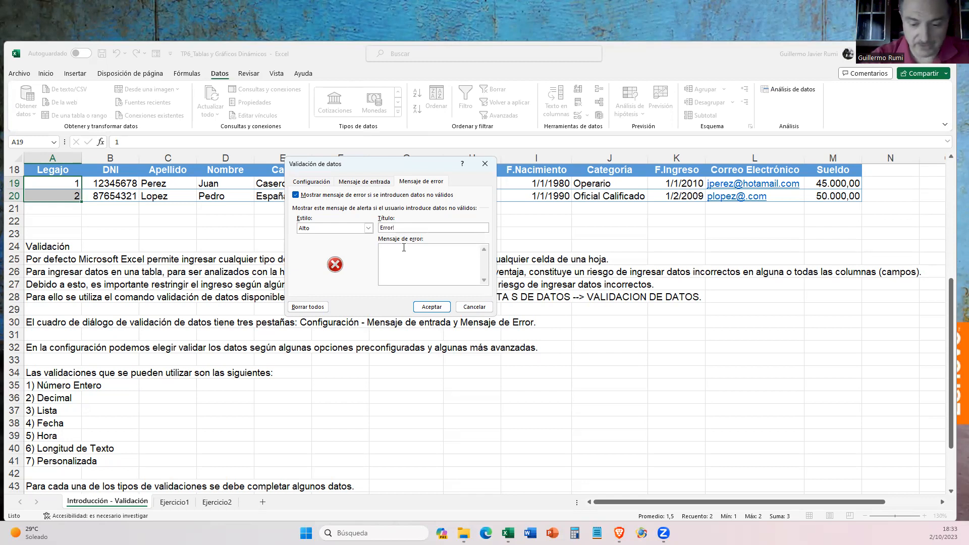
{"action": "type", "text": "El valor que "}
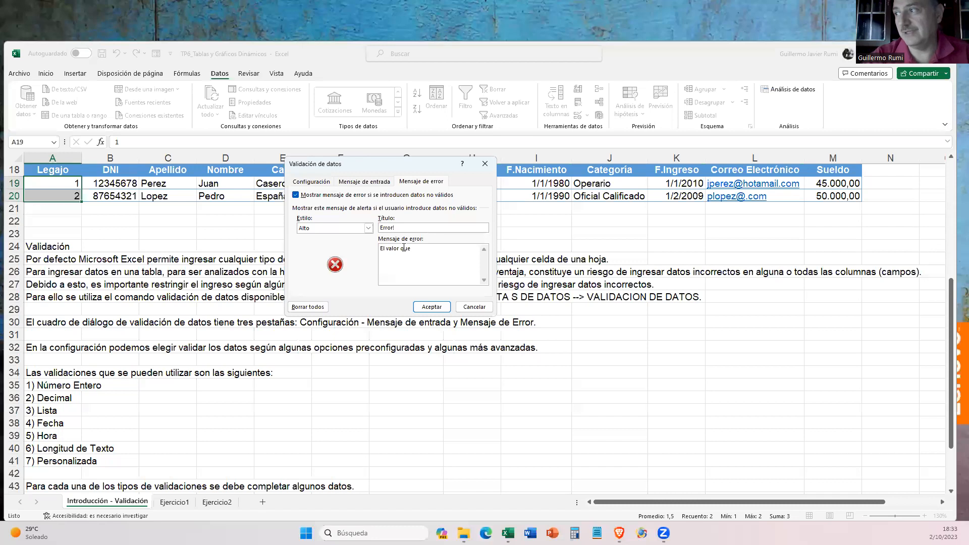
{"action": "type", "text": "Ud. es"}
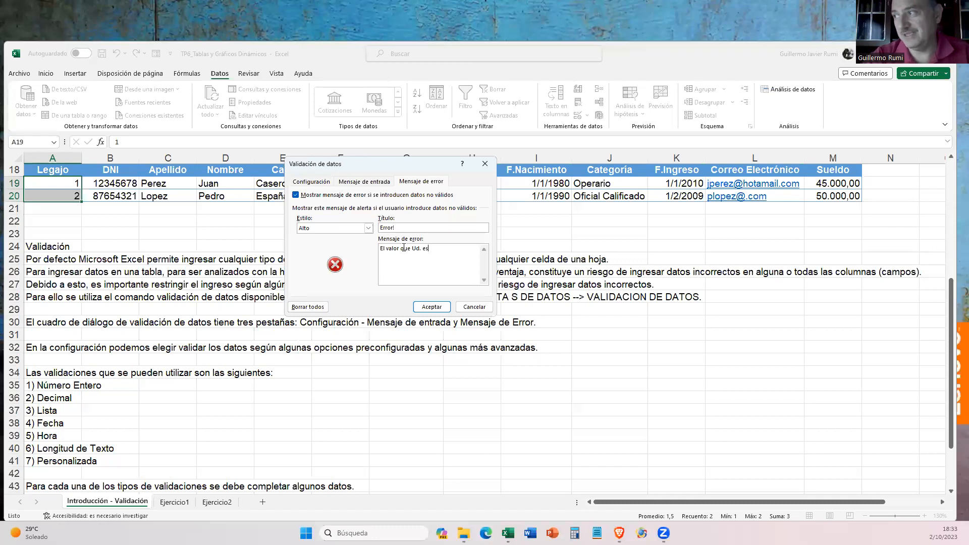
{"action": "type", "text": "tá inten"}
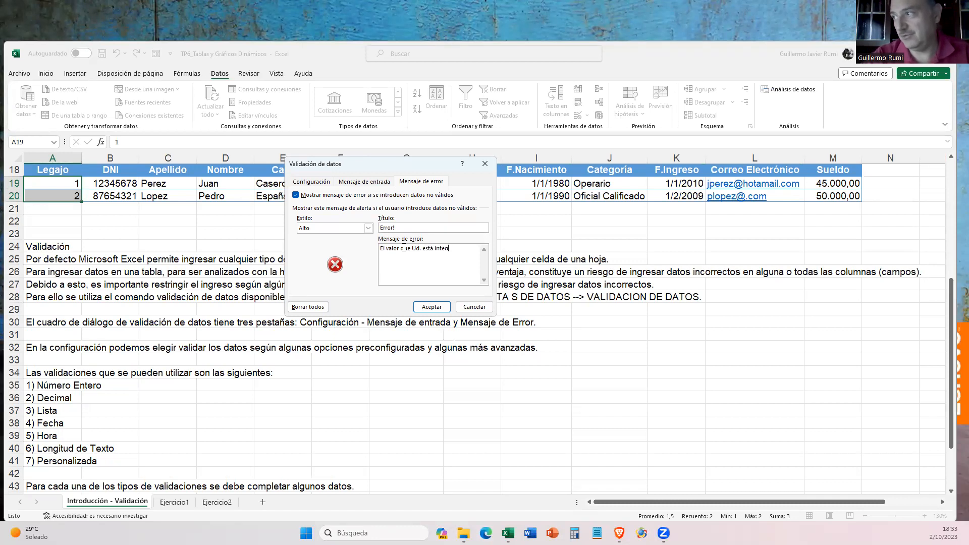
{"action": "type", "text": "tando i"}
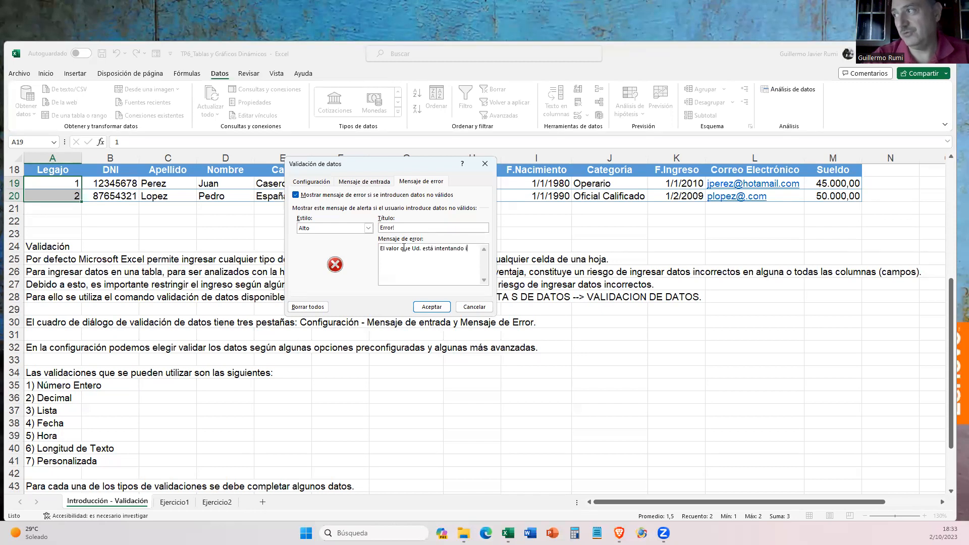
{"action": "type", "text": "ngresar n"}
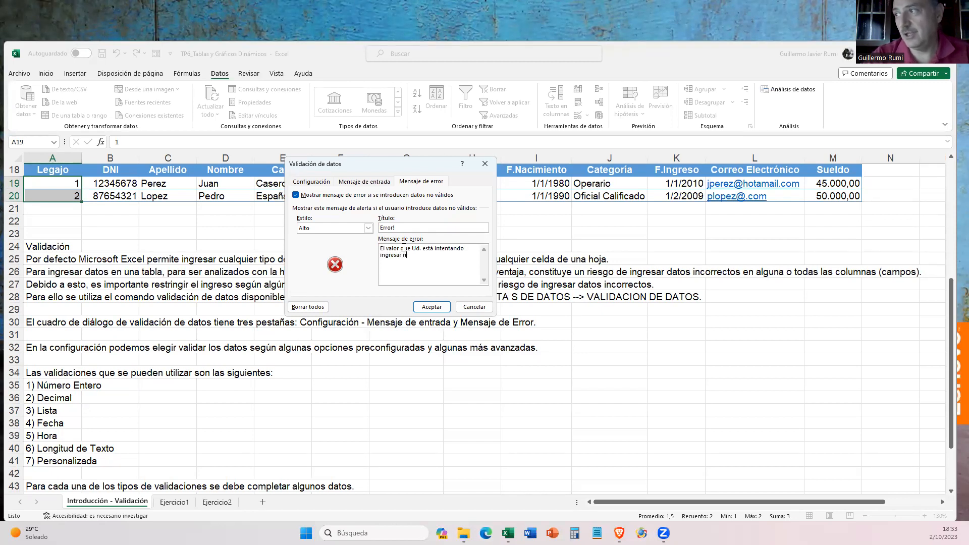
{"action": "type", "text": "o es un número entero mayor a 1."}
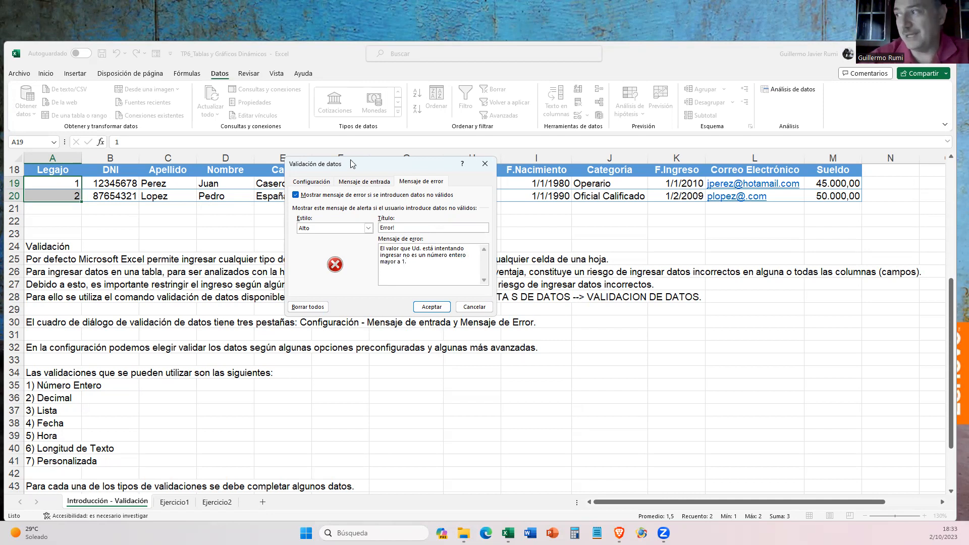
{"action": "left_click", "coordinate": [432, 307]}
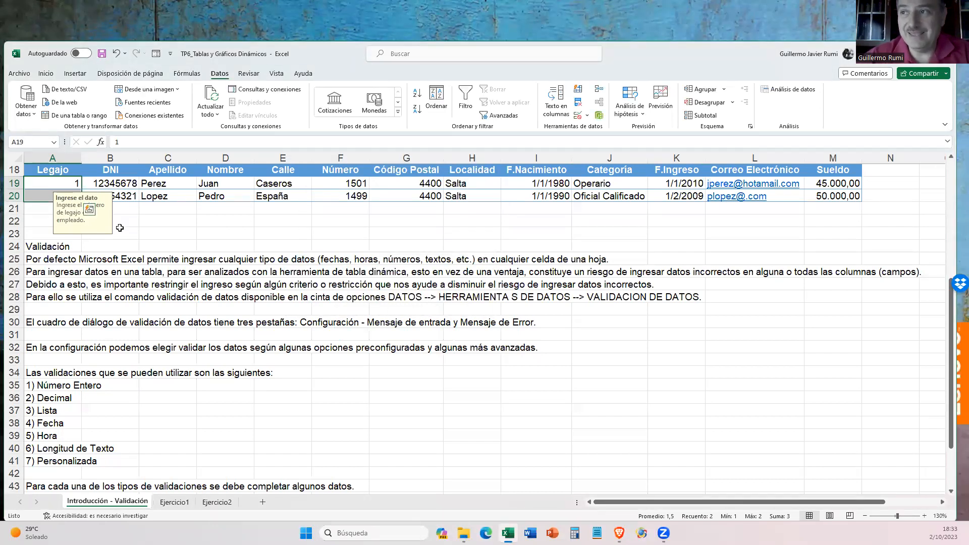
- Check the input message on both Legajo cells, A19 and A20
{"action": "left_click", "coordinate": [74, 184]}
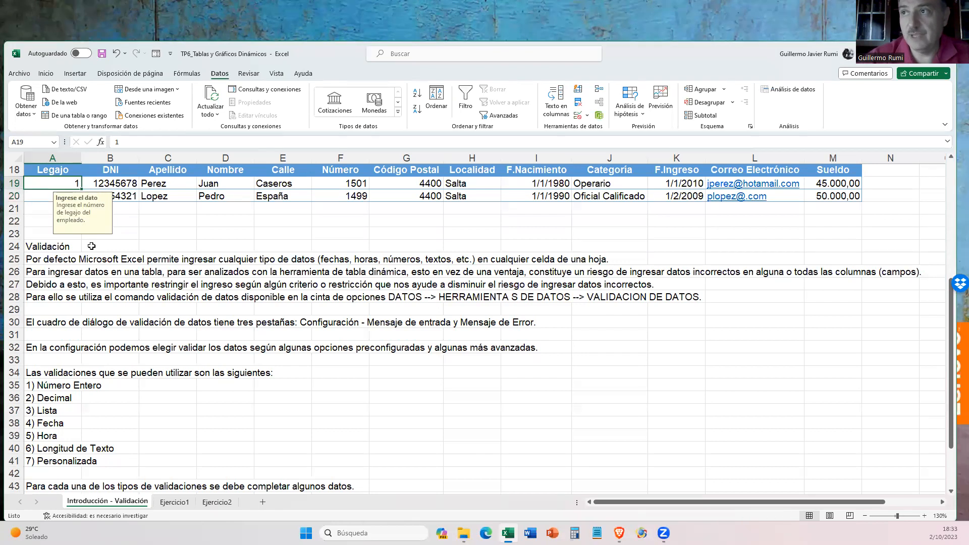
{"action": "left_click", "coordinate": [41, 200]}
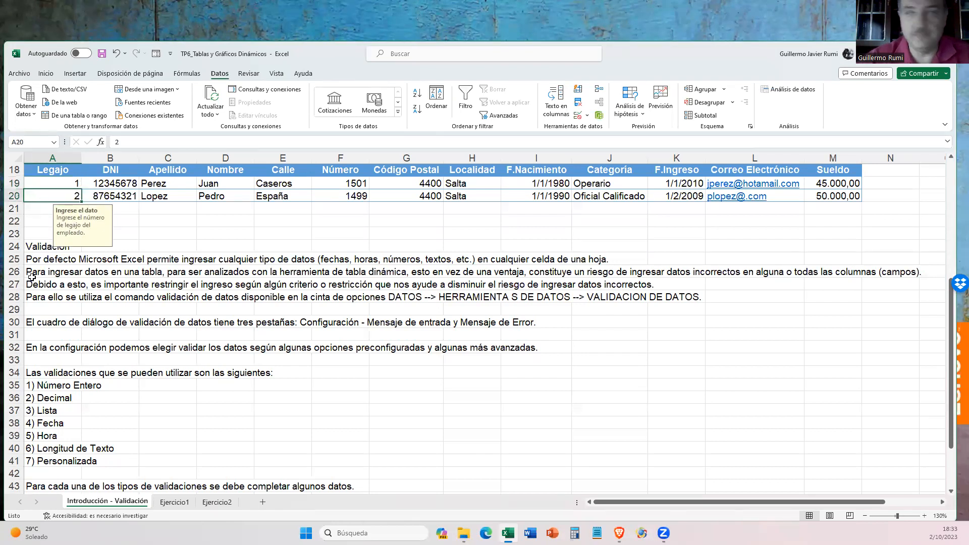
{"action": "left_click", "coordinate": [49, 185]}
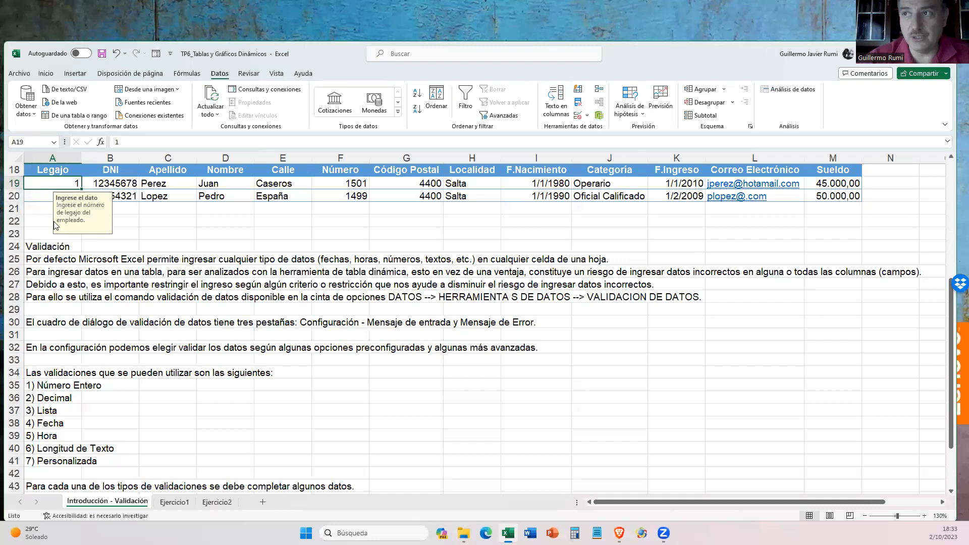
{"action": "left_click", "coordinate": [39, 195]}
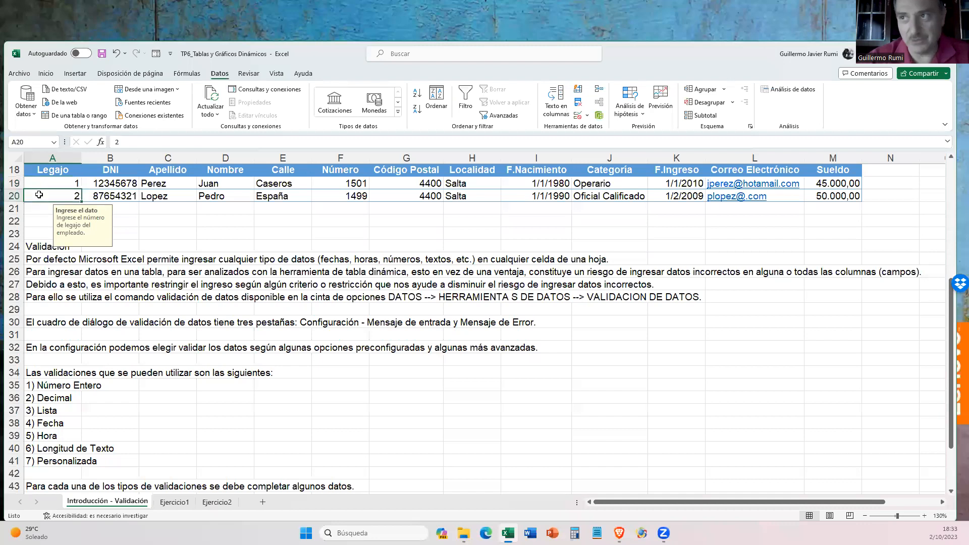
- Try to enter 0 as the Legajo in cell A19 to test the validation rule
{"action": "left_click", "coordinate": [62, 183]}
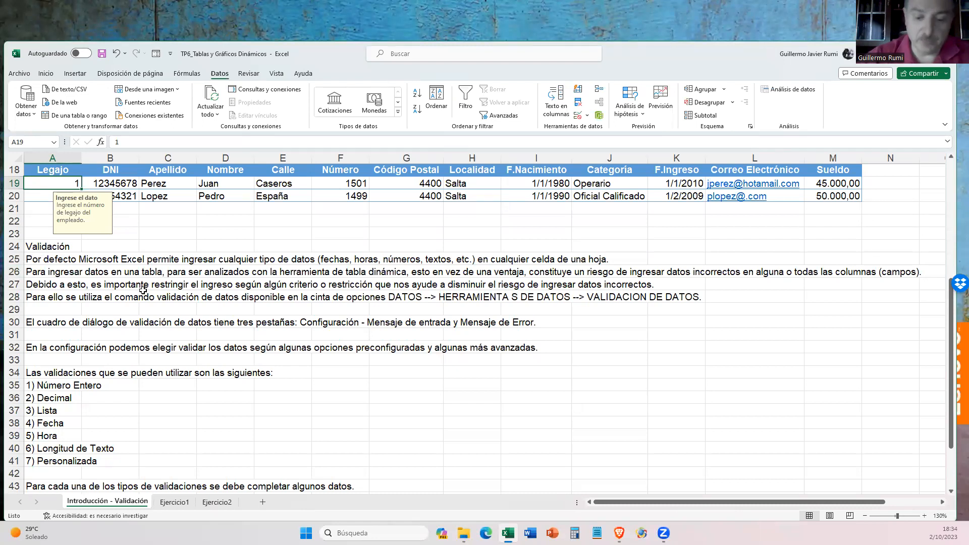
{"action": "type", "text": "0"}
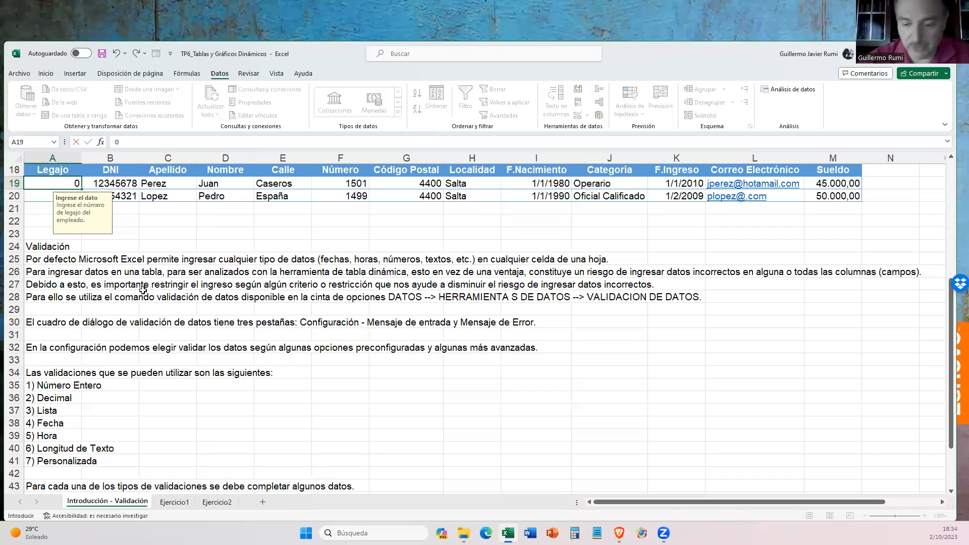
{"action": "key", "text": "Return"}
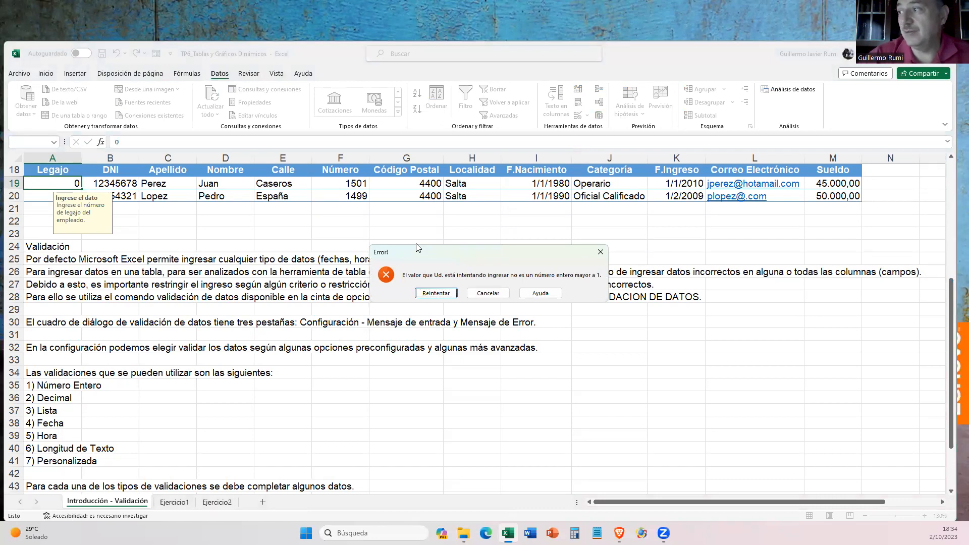
- Try to enter -1 as the Legajo in cell A19 to test the validation rule, and cancel the entry
{"action": "left_click_drag", "start_coordinate": [418, 248], "coordinate": [194, 169]}
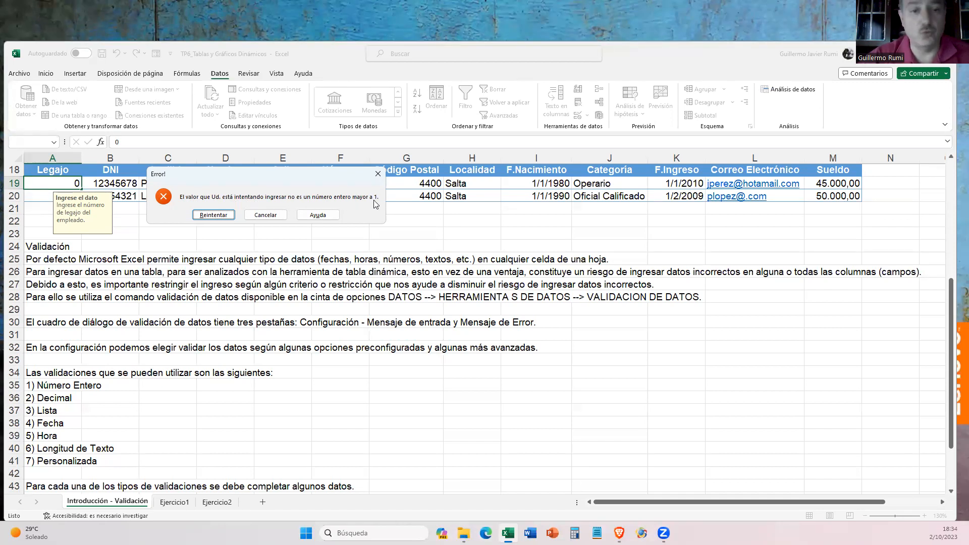
{"action": "left_click", "coordinate": [211, 214]}
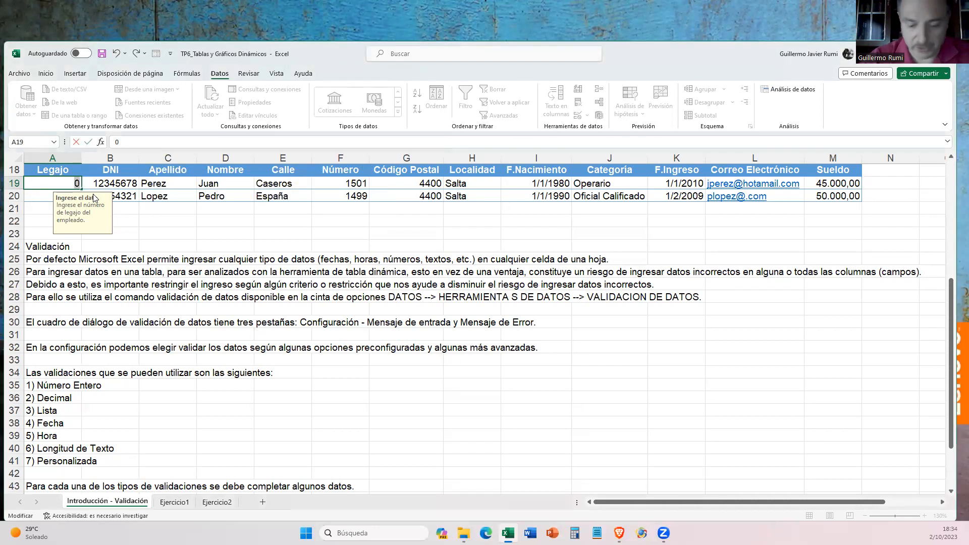
{"action": "type", "text": "-1"}
{"action": "key", "text": "Return"}
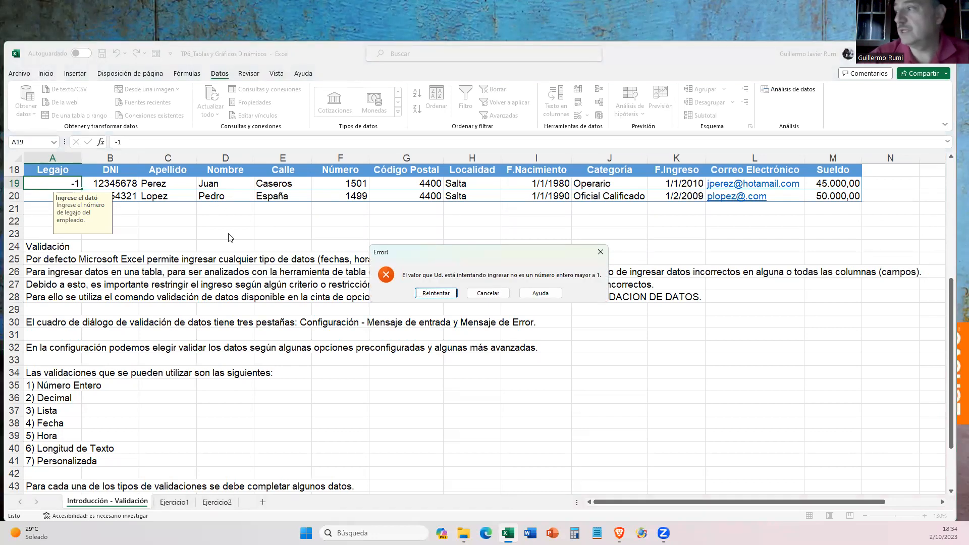
{"action": "left_click", "coordinate": [488, 293]}
- Enter 1 as the Legajo in cell A19, and replace it with 2 to test a duplicate of A20
{"action": "type", "text": "1"}
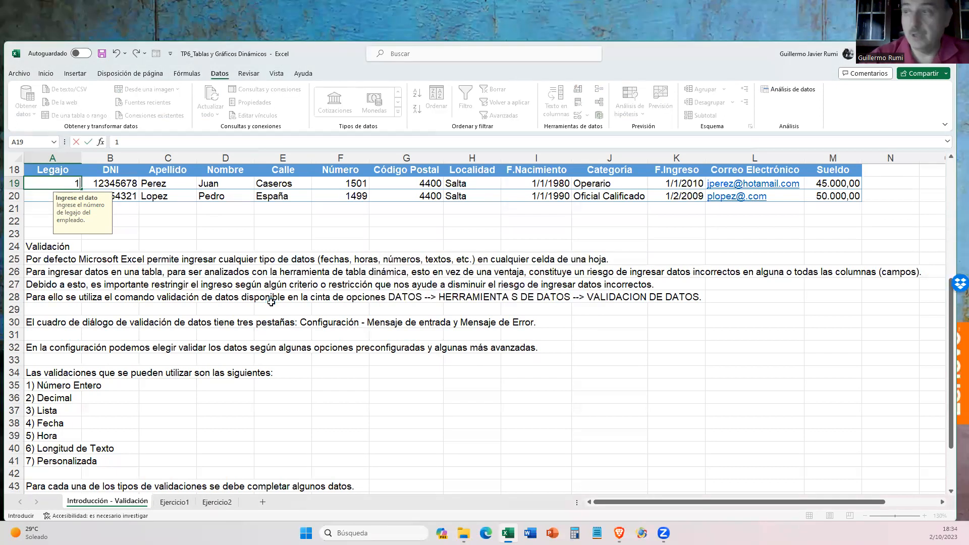
{"action": "key", "text": "Return"}
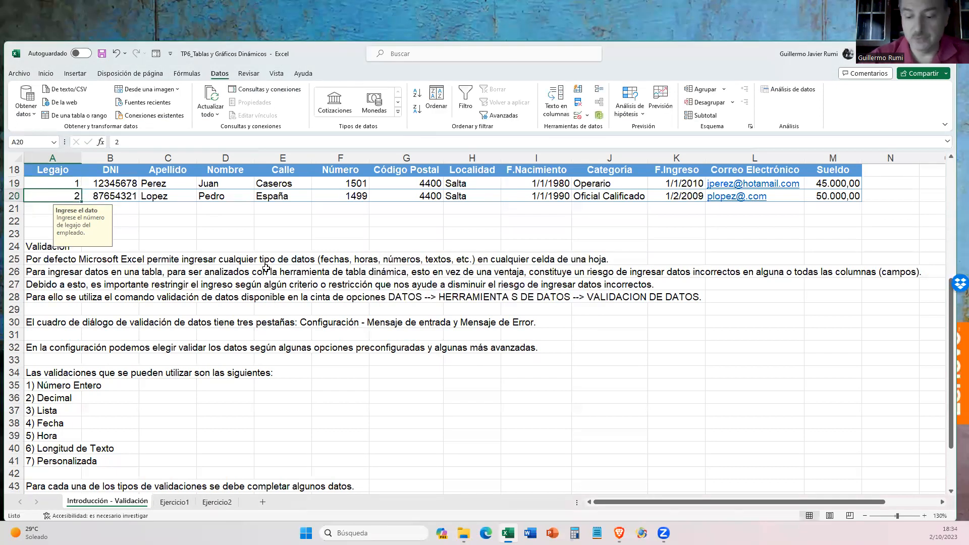
{"action": "key", "text": "Up"}
{"action": "type", "text": "2"}
{"action": "key", "text": "Return"}
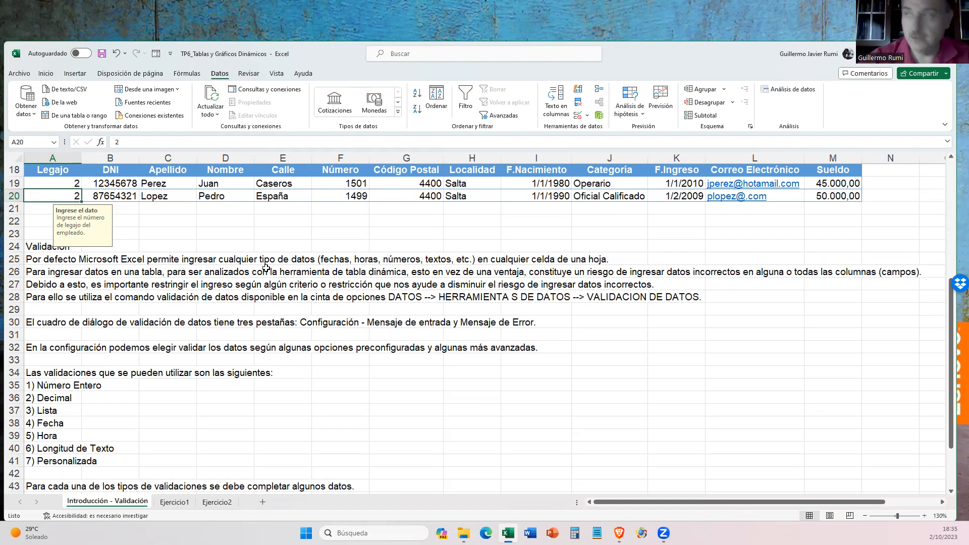
- Set the Legajo in cell A19 back to 1
{"action": "key", "text": "Up"}
{"action": "type", "text": "1"}
{"action": "key", "text": "Return"}
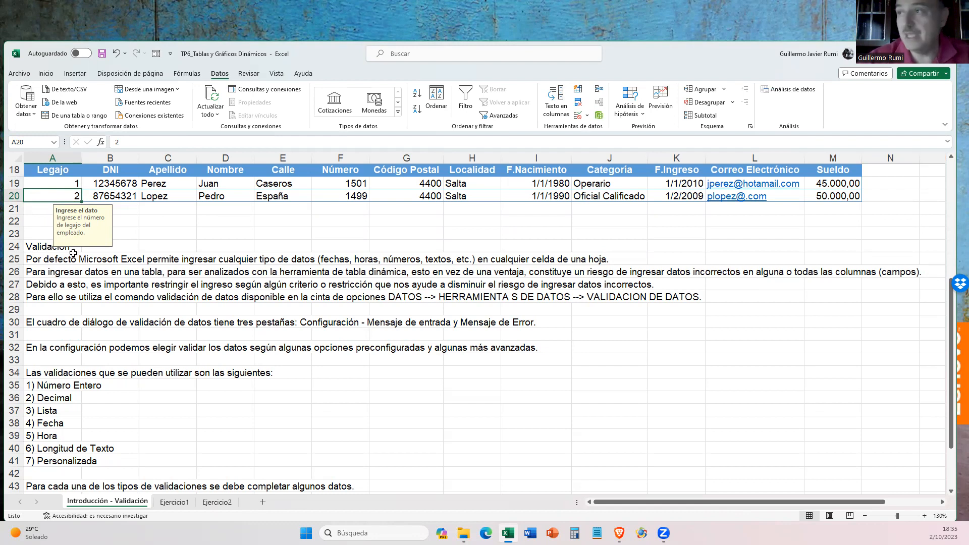
- Select the two Apellido cells of the employee table, C19:C20
{"action": "left_click", "coordinate": [105, 187]}
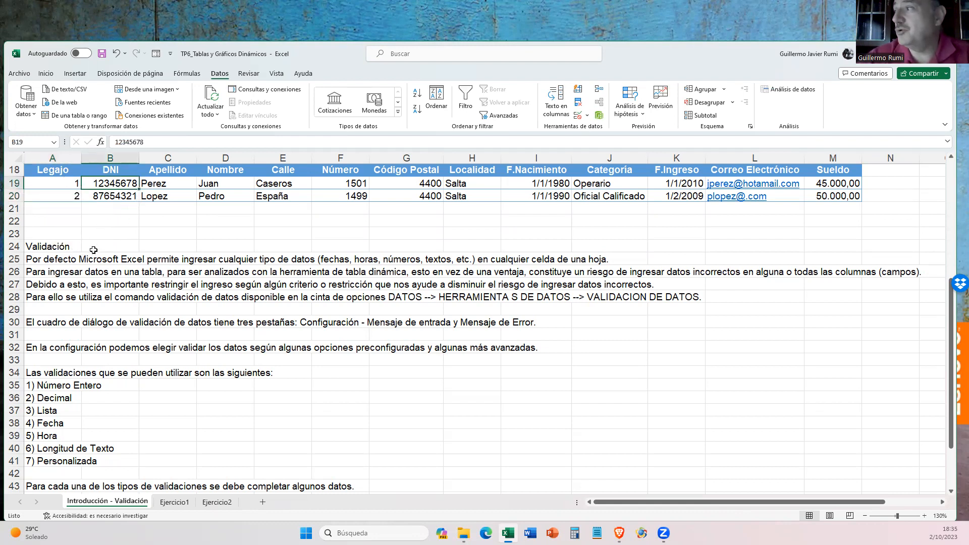
{"action": "left_click_drag", "start_coordinate": [163, 189], "coordinate": [161, 198]}
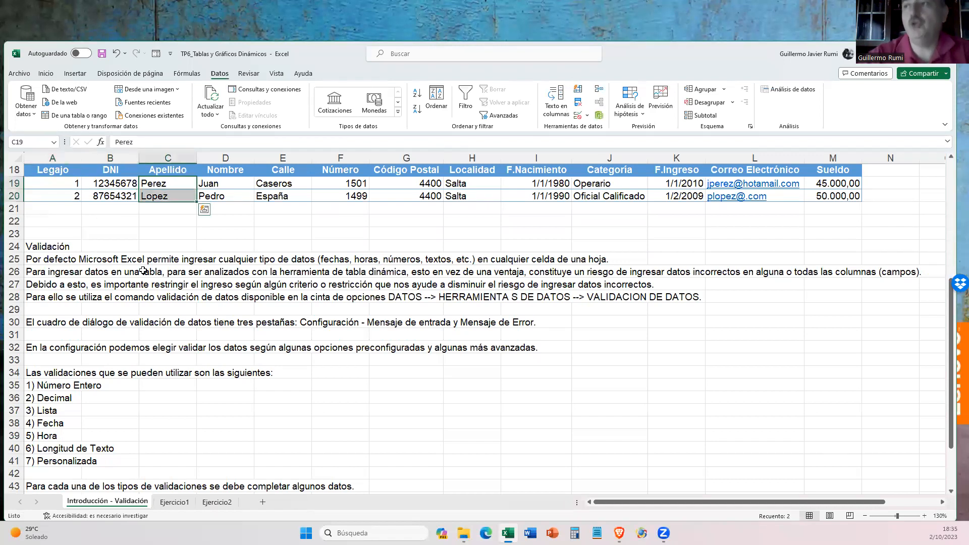
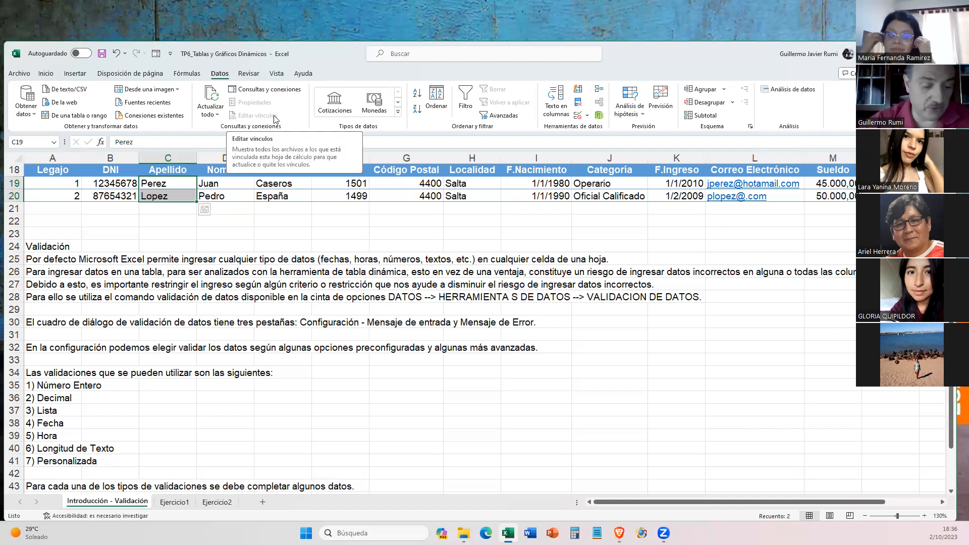
- Extend the selection to C19:D20 and start a data validation rule that allows Longitud del texto
{"action": "key", "text": "shift+Right"}
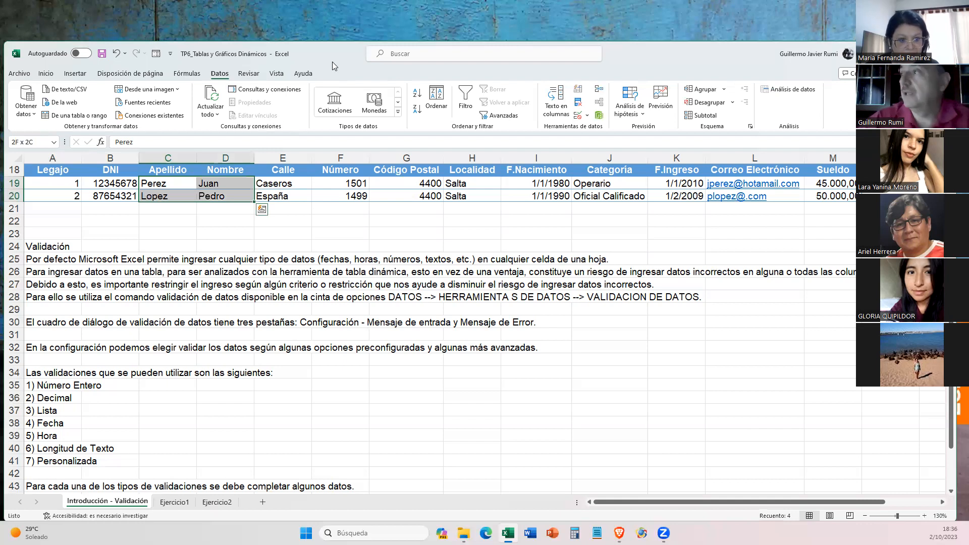
{"action": "left_click", "coordinate": [587, 116]}
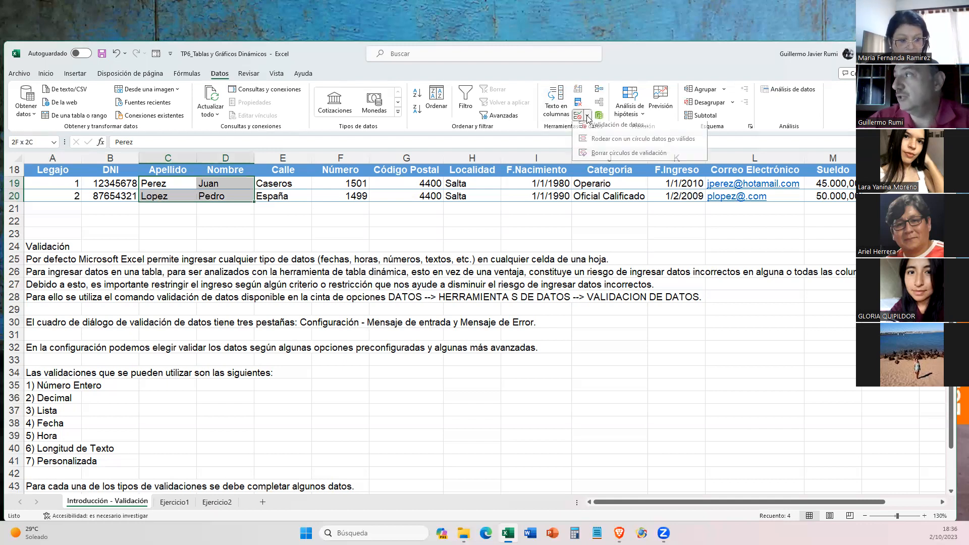
{"action": "left_click", "coordinate": [615, 130]}
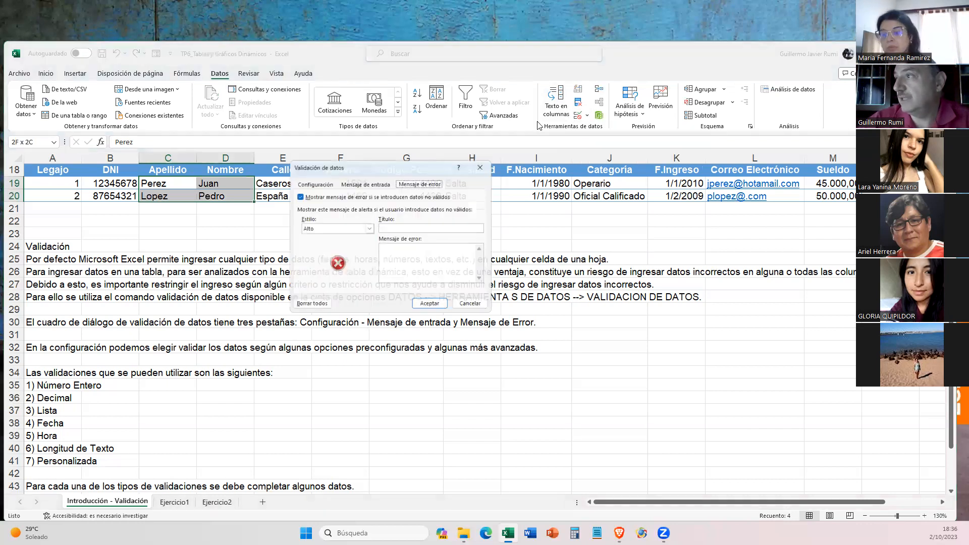
{"action": "left_click", "coordinate": [308, 183]}
{"action": "left_click", "coordinate": [312, 216]}
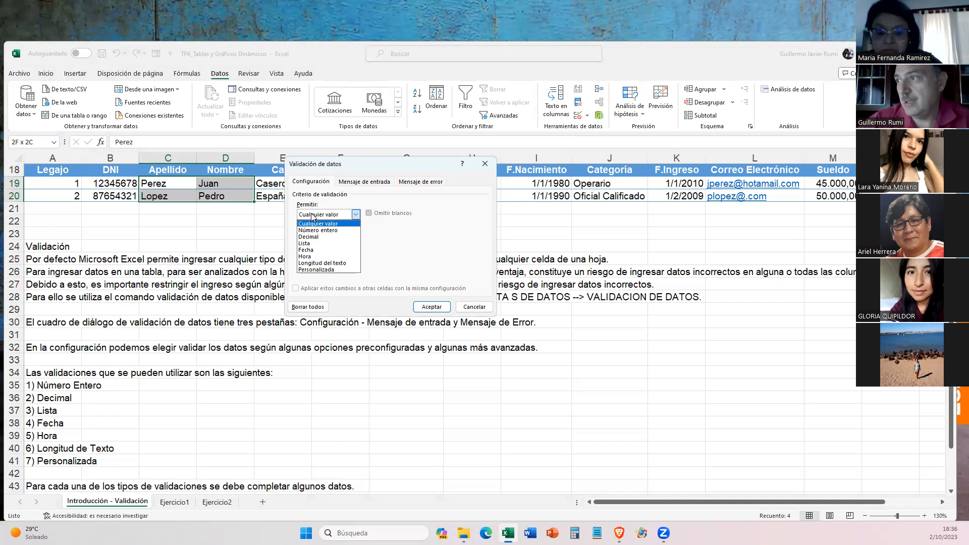
{"action": "left_click", "coordinate": [317, 265]}
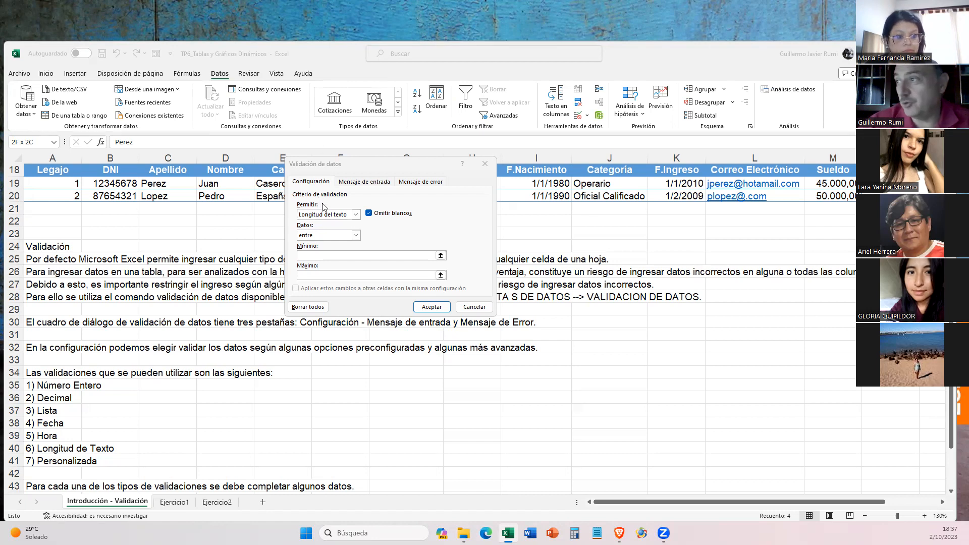
- Set the text length condition to mayor o igual que with a minimum of 1
{"action": "left_click", "coordinate": [356, 215]}
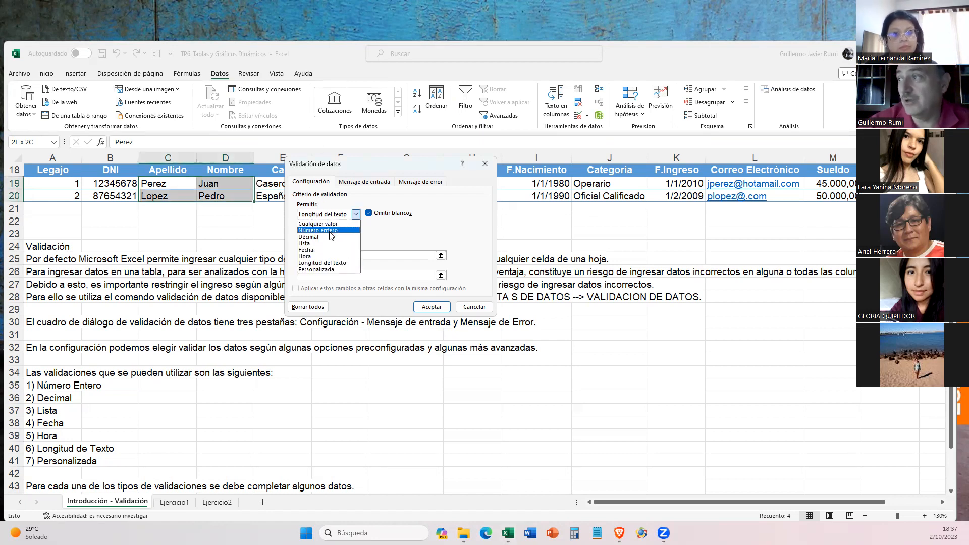
{"action": "left_click", "coordinate": [357, 215]}
{"action": "left_click", "coordinate": [318, 239]}
{"action": "left_click", "coordinate": [317, 237]}
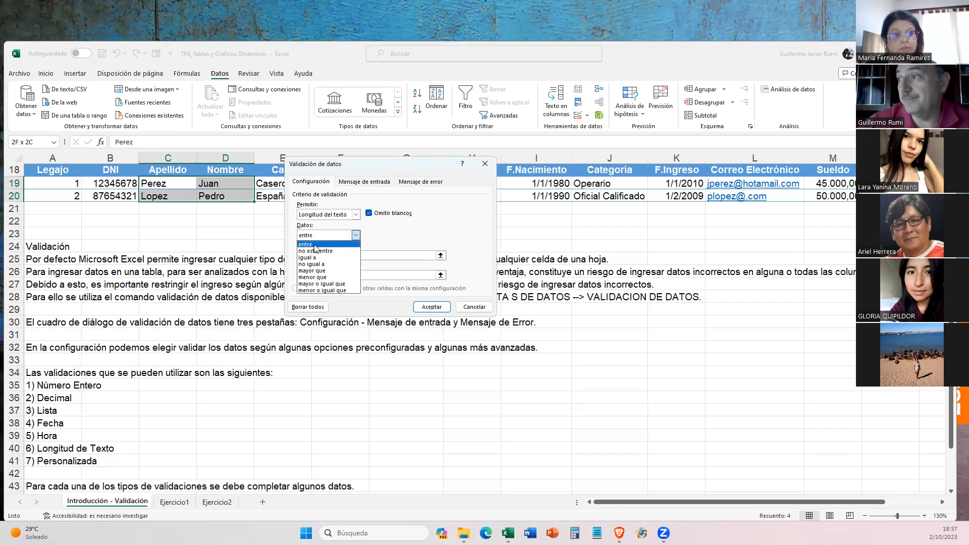
{"action": "left_click", "coordinate": [313, 284]}
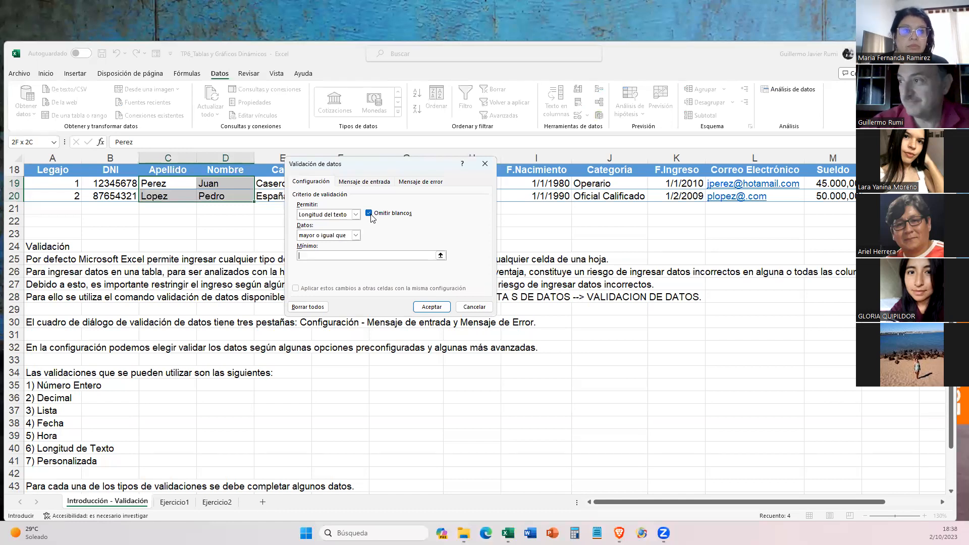
{"action": "type", "text": "1"}
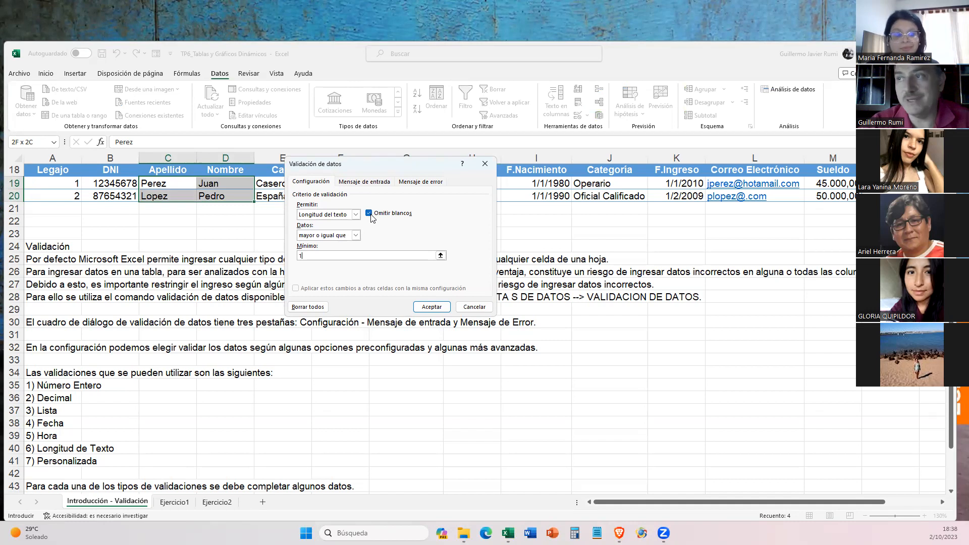
- Add an error alert titled "Error!" with the message "El valor ingresado no tienen la cantidad de caraceres mínimos.)" and apply the validation rule
{"action": "left_click", "coordinate": [405, 181]}
{"action": "left_click", "coordinate": [402, 230]}
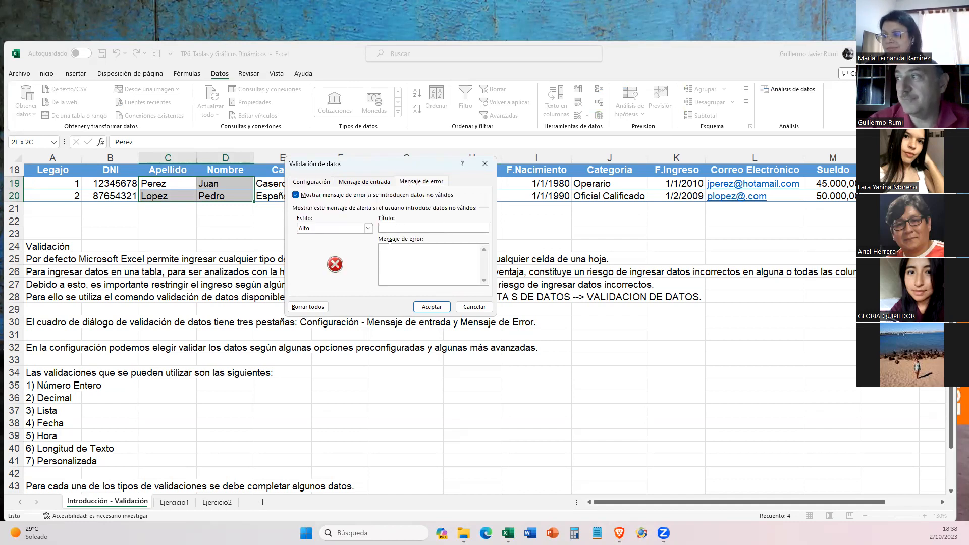
{"action": "type", "text": "E"}
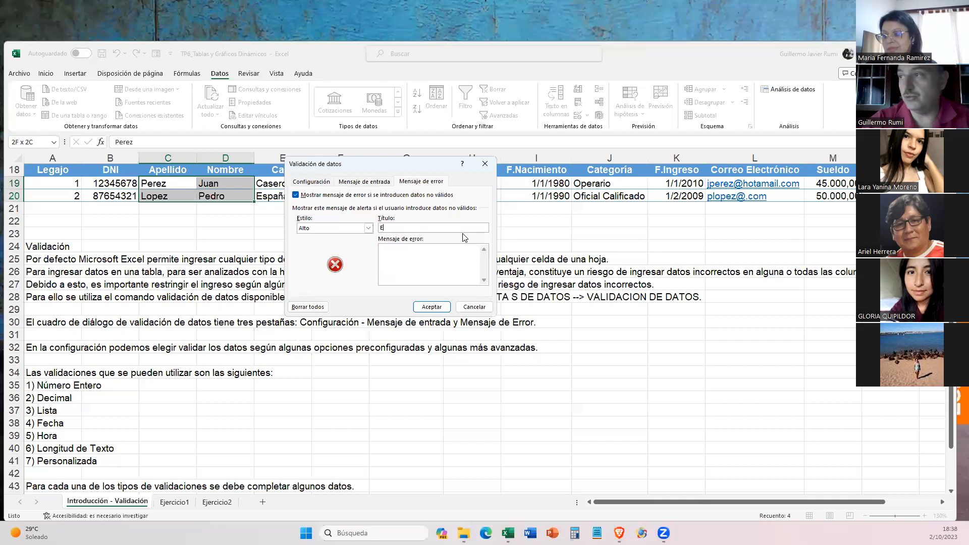
{"action": "type", "text": "rror!"}
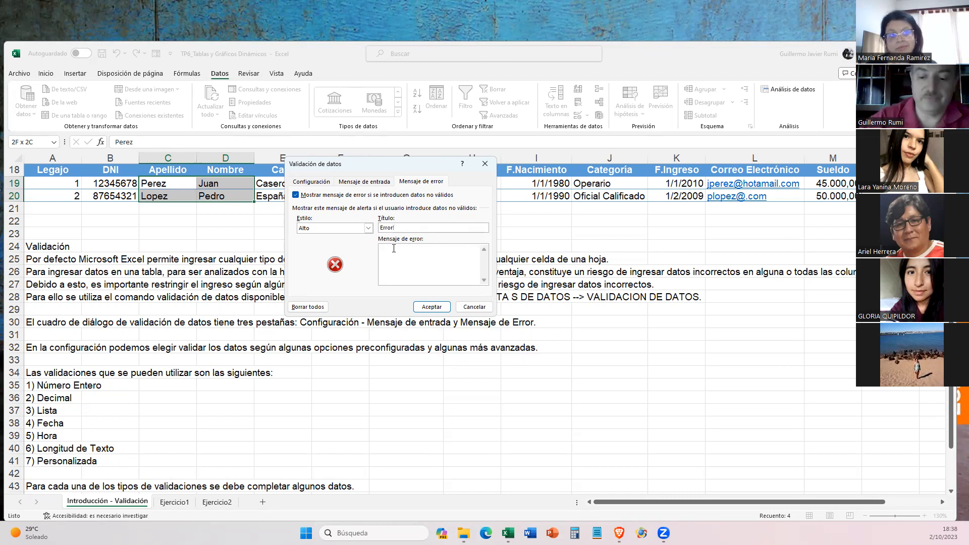
{"action": "type", "text": "valor"}
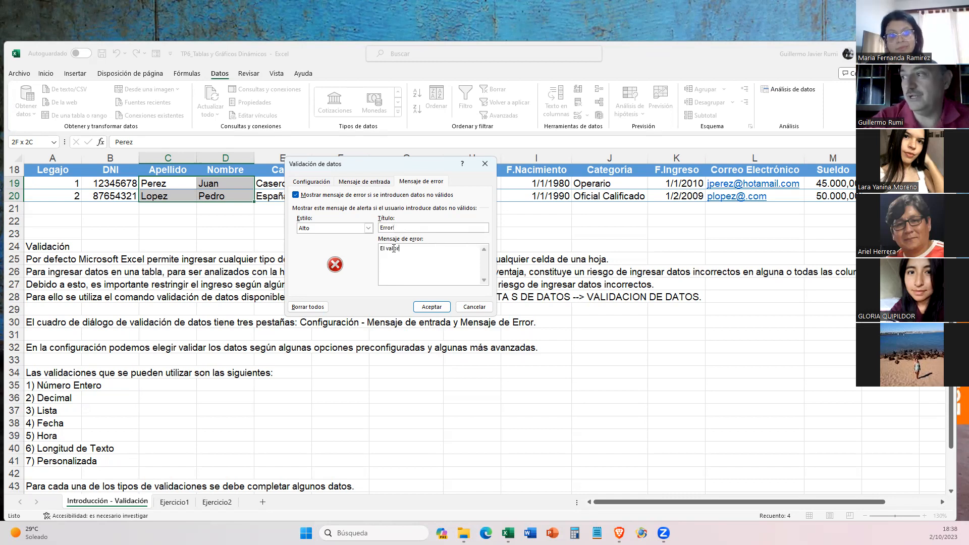
{"action": "type", "text": " ingresado no ti"}
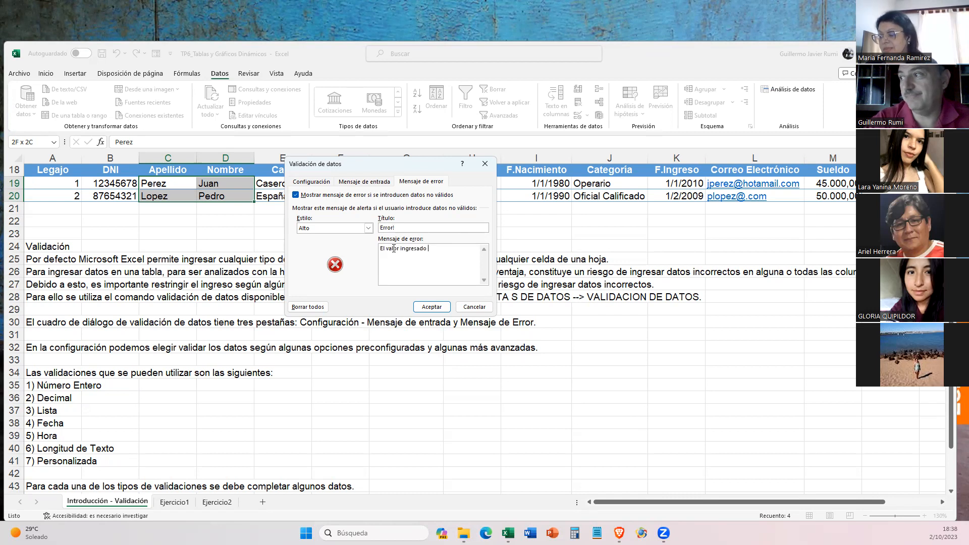
{"action": "type", "text": "la cantidad de "}
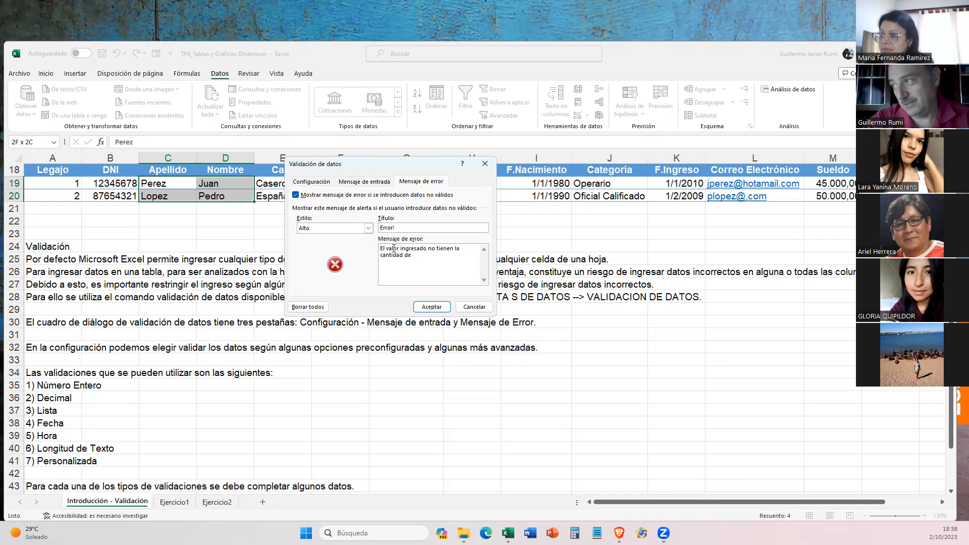
{"action": "type", "text": "caraceres mínimos."}
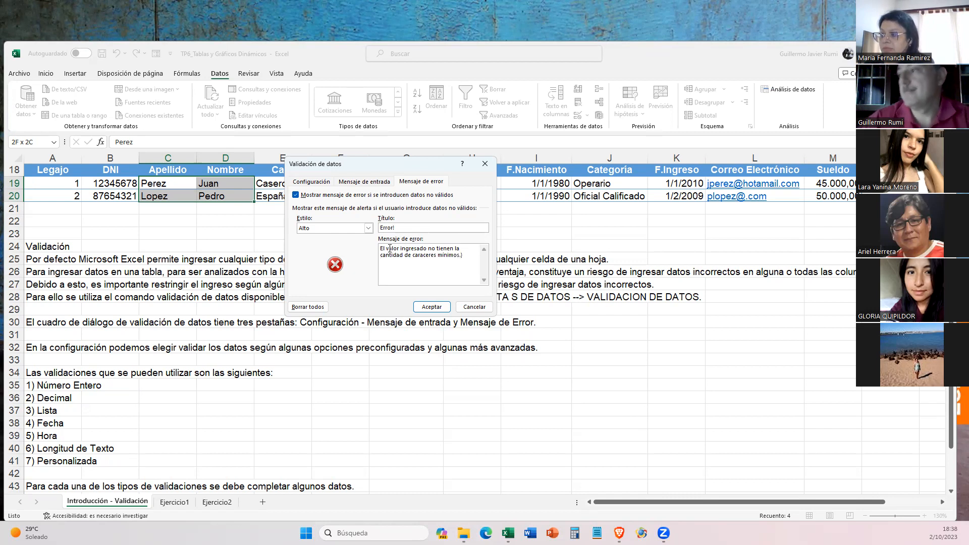
{"action": "left_click", "coordinate": [427, 307]}
- Shorten the Apellido in cell C19 to the single letter P to test the text length rule
{"action": "left_click_drag", "start_coordinate": [171, 187], "coordinate": [214, 192]}
{"action": "key", "text": "BackSpace"}
{"action": "key", "text": "BackSpace"}
{"action": "key", "text": "BackSpace"}
{"action": "key", "text": "BackSpace"}
{"action": "key", "text": "Return"}
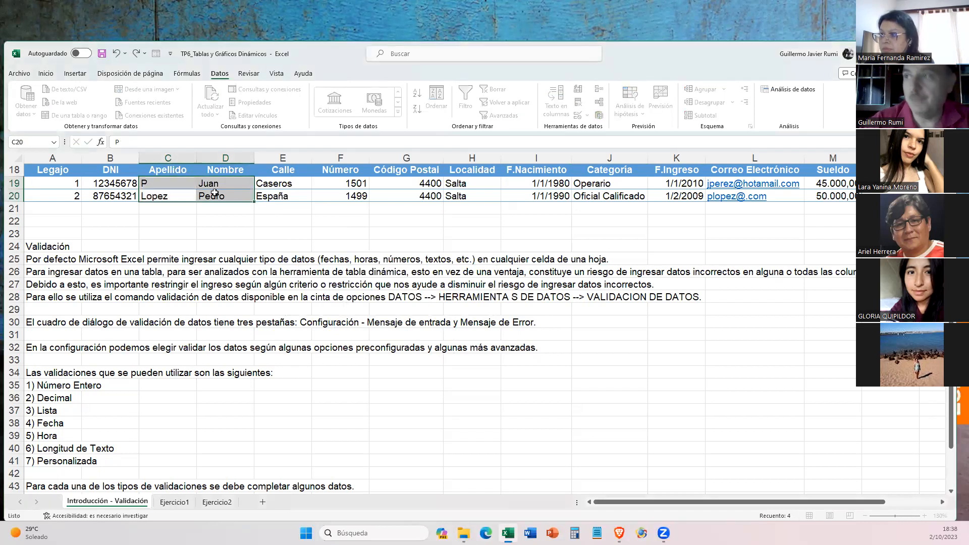
- Set the minimum text length in the validation rule of the Apellido and Nombre cells C19:D20 to 2
{"action": "left_click", "coordinate": [155, 187]}
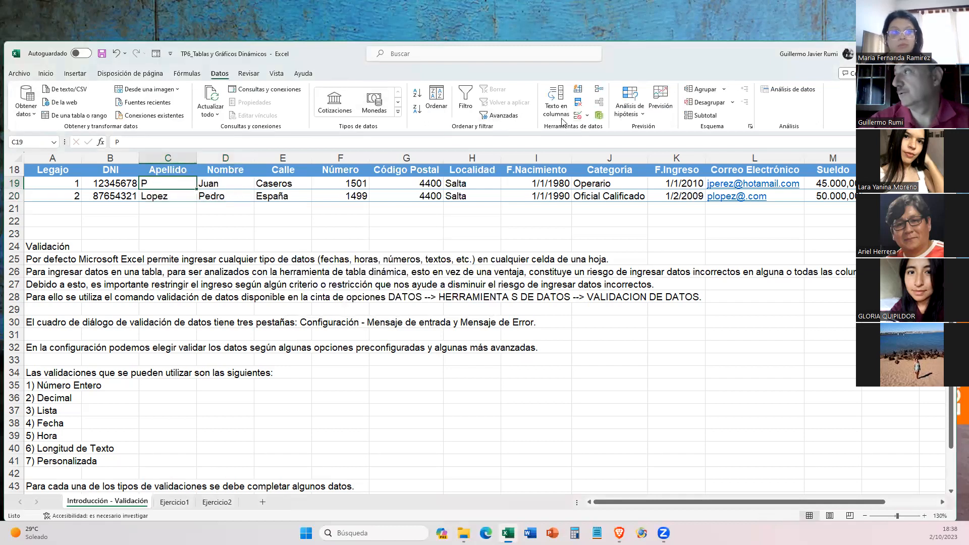
{"action": "left_click", "coordinate": [556, 101]}
{"action": "key", "text": "Escape"}
{"action": "left_click_drag", "start_coordinate": [161, 185], "coordinate": [233, 190]}
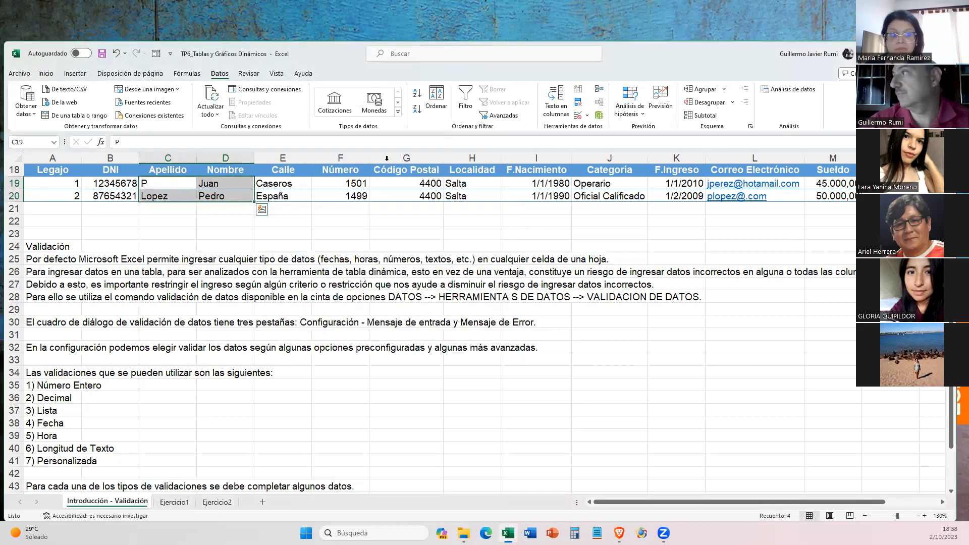
{"action": "left_click", "coordinate": [587, 116]}
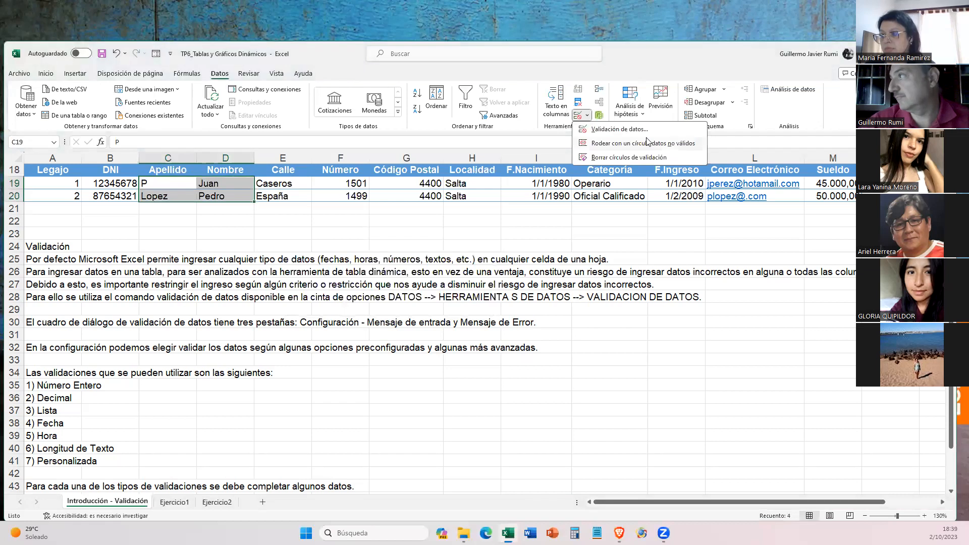
{"action": "left_click", "coordinate": [623, 130]}
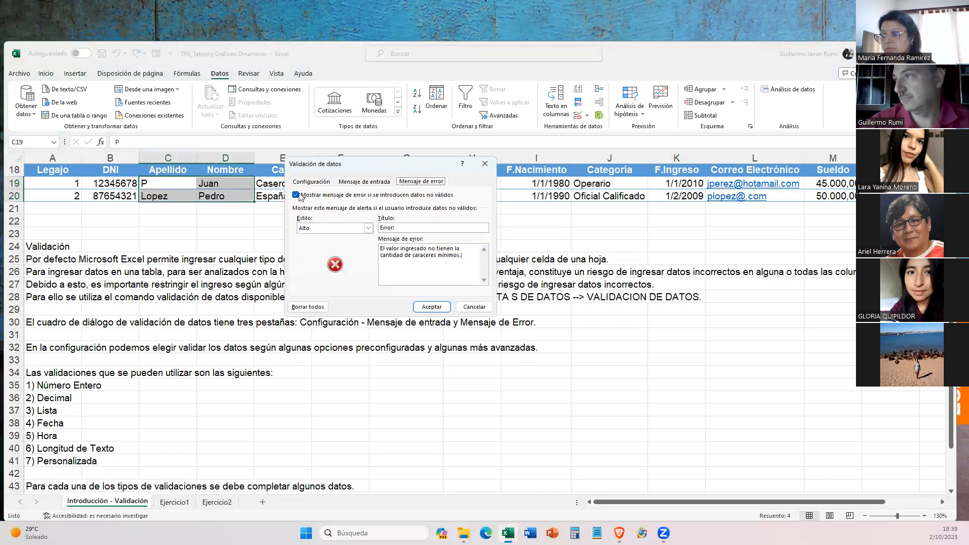
{"action": "left_click", "coordinate": [309, 182]}
{"action": "left_click", "coordinate": [319, 257]}
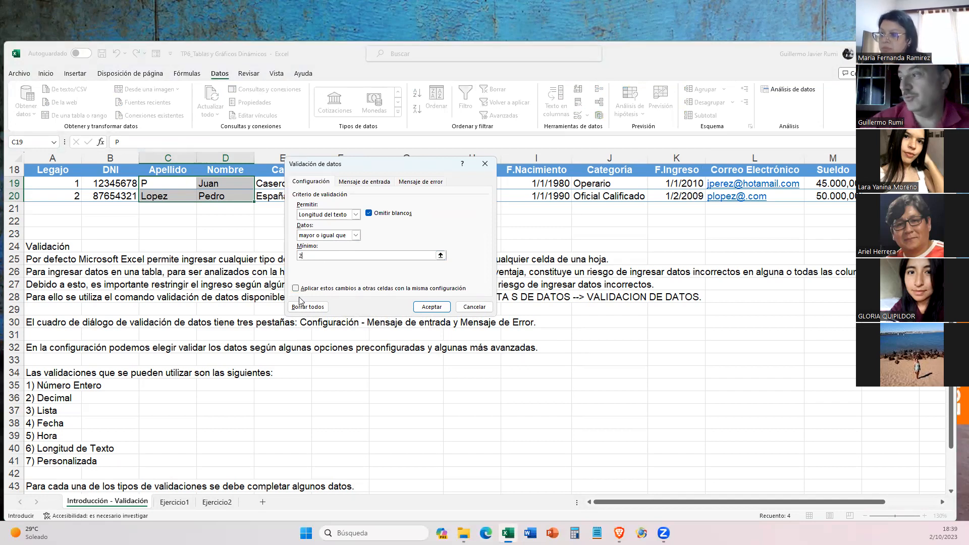
{"action": "left_click", "coordinate": [432, 307]}
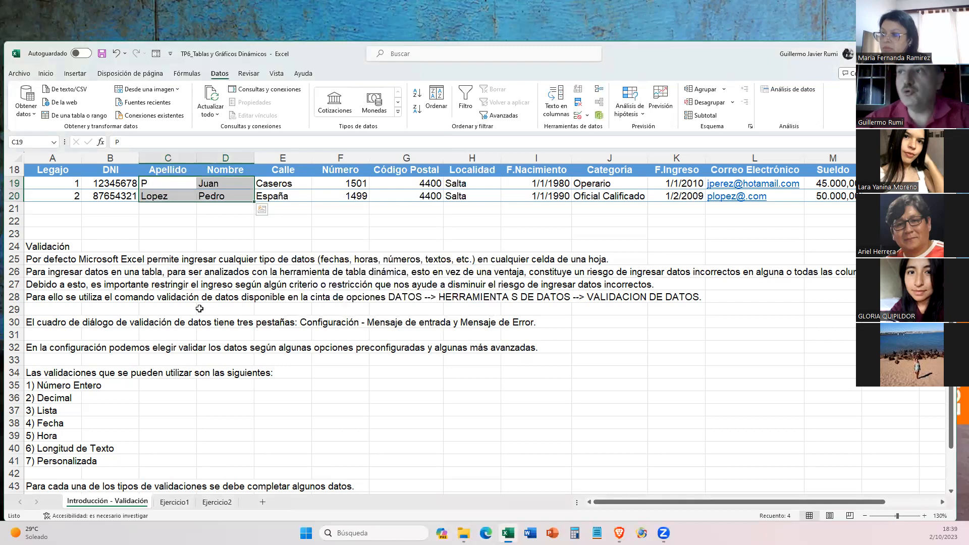
{"action": "left_click", "coordinate": [577, 117]}
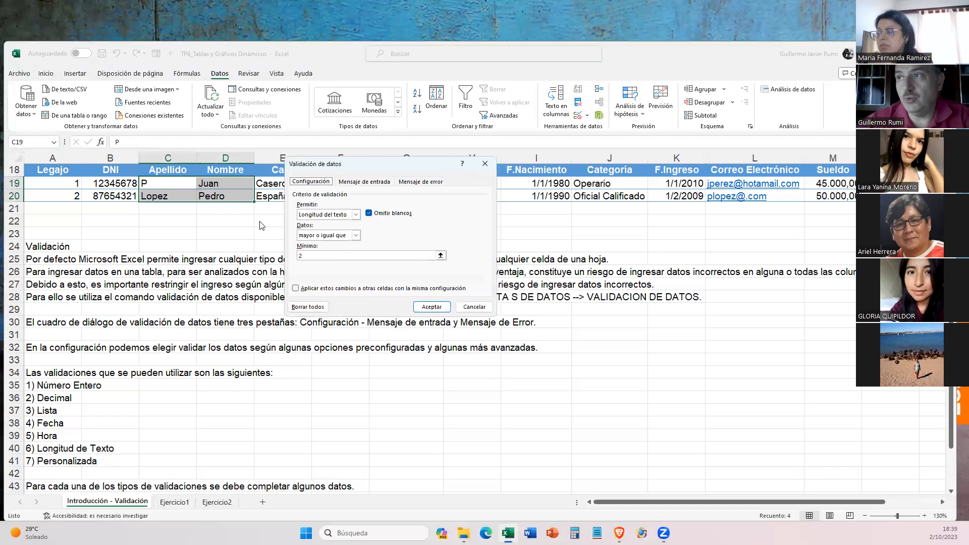
{"action": "left_click", "coordinate": [432, 306]}
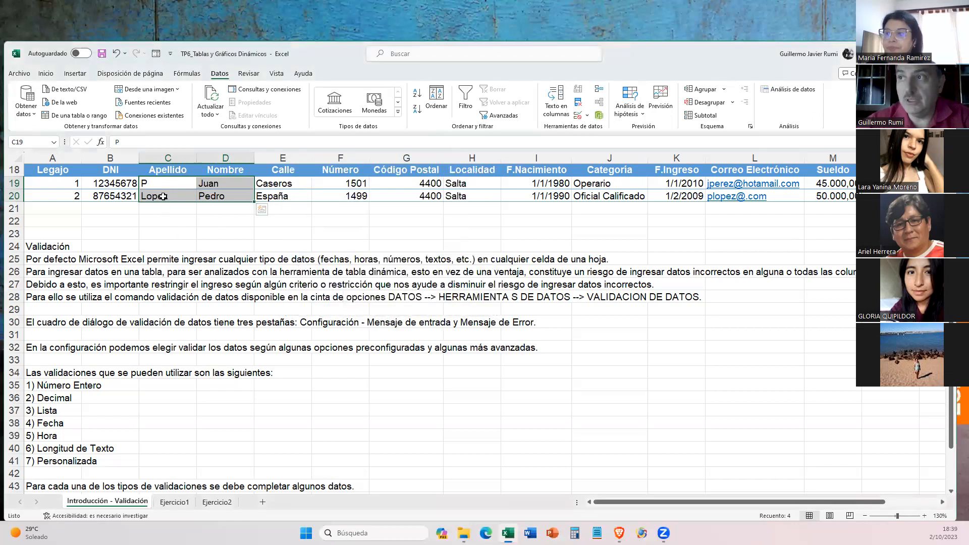
- Circle the invalid data in the employee table
{"action": "left_click", "coordinate": [149, 183]}
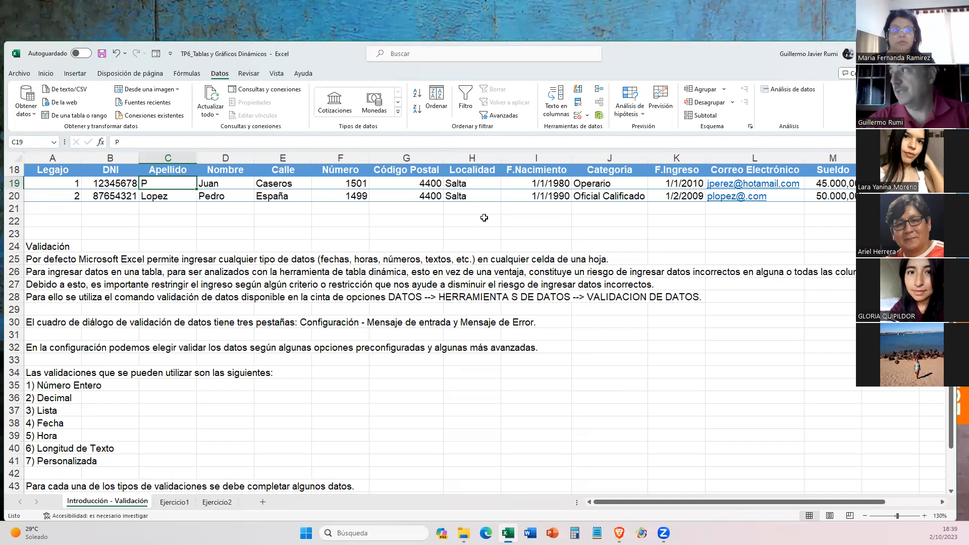
{"action": "left_click", "coordinate": [585, 115]}
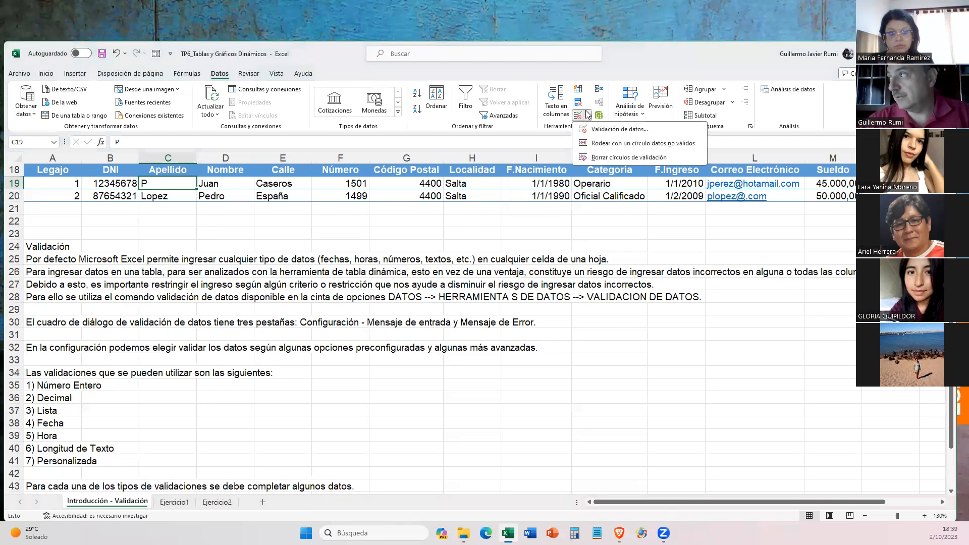
{"action": "left_click", "coordinate": [605, 144]}
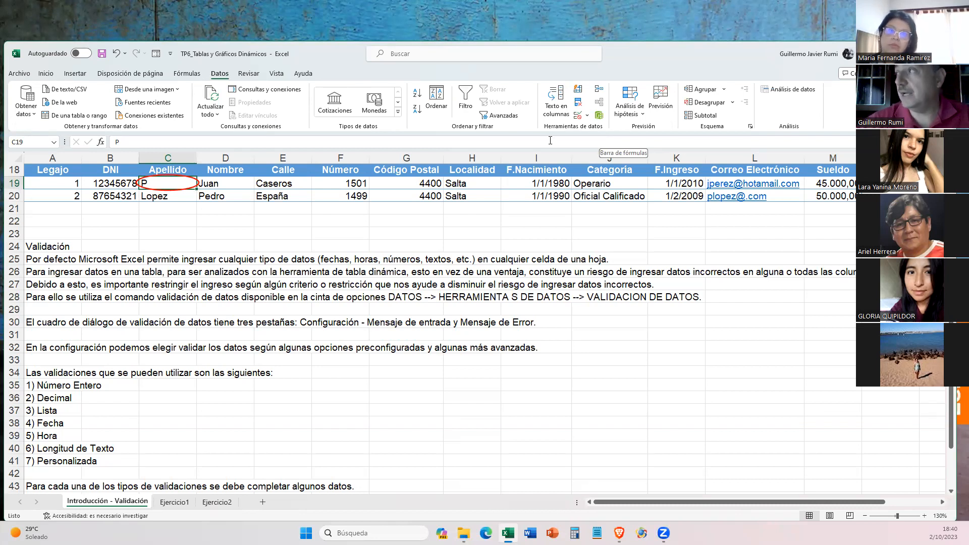
- Clear the validation circles and enter the employee's full surname in cell C19 again
{"action": "left_click", "coordinate": [581, 115]}
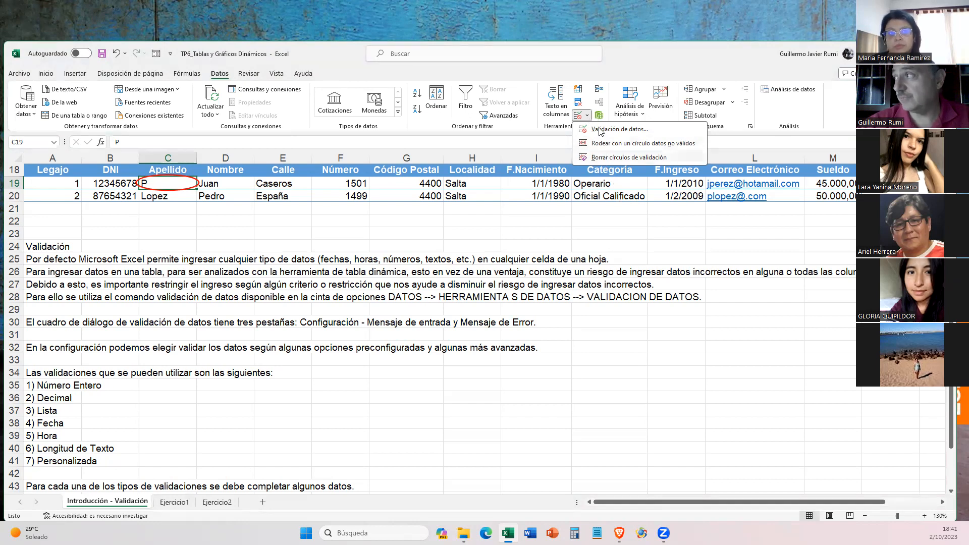
{"action": "left_click", "coordinate": [605, 161]}
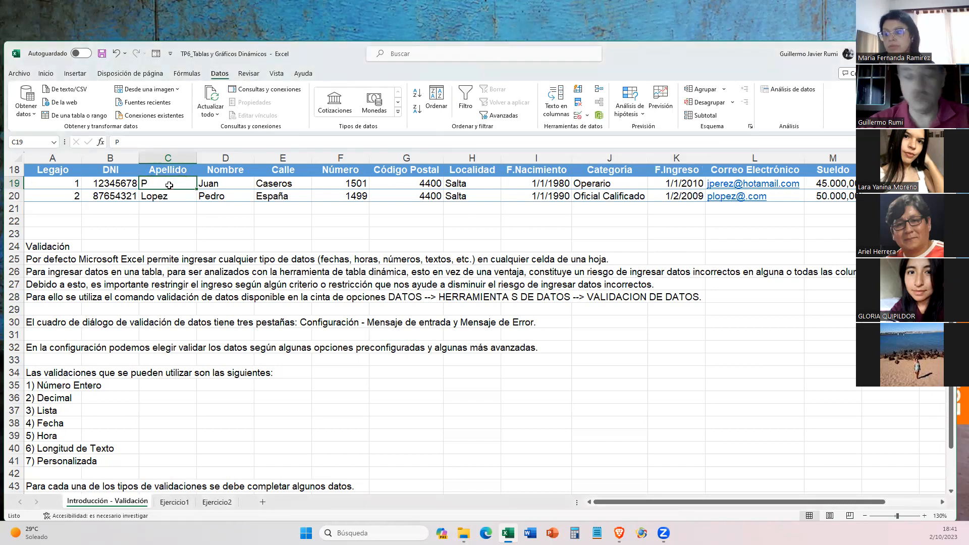
{"action": "type", "text": "Perez"}
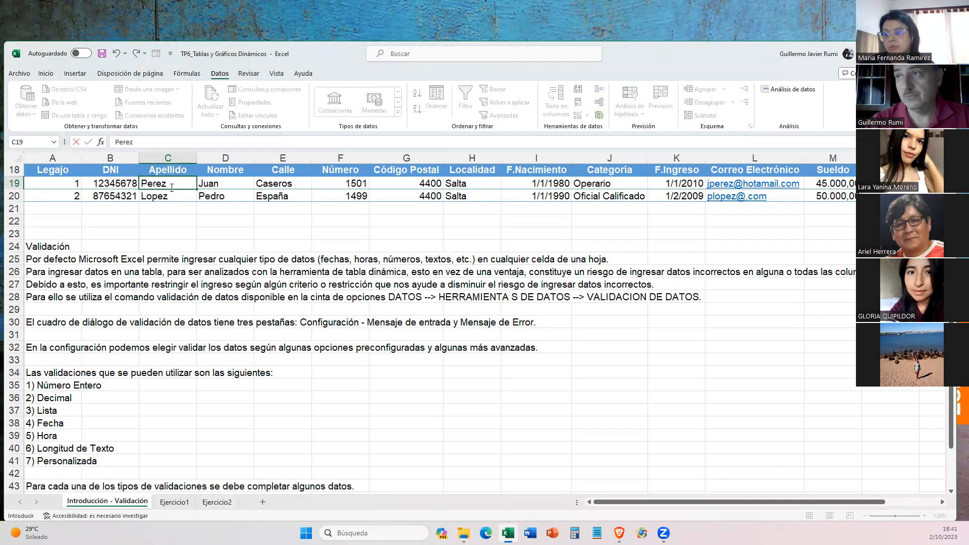
{"action": "key", "text": "Return"}
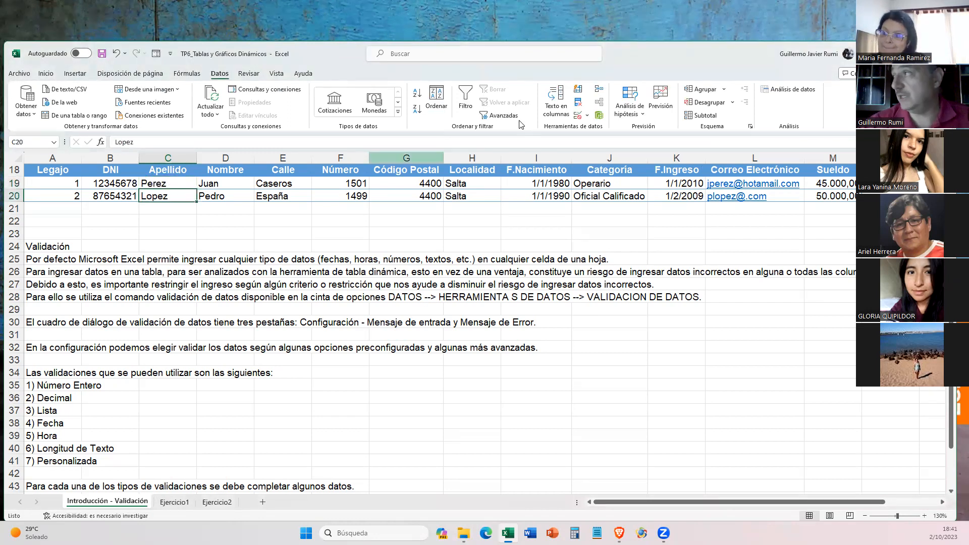
- Review the validation rule of cell C20 without changing it, and check the table again by circling invalid data
{"action": "left_click", "coordinate": [589, 118]}
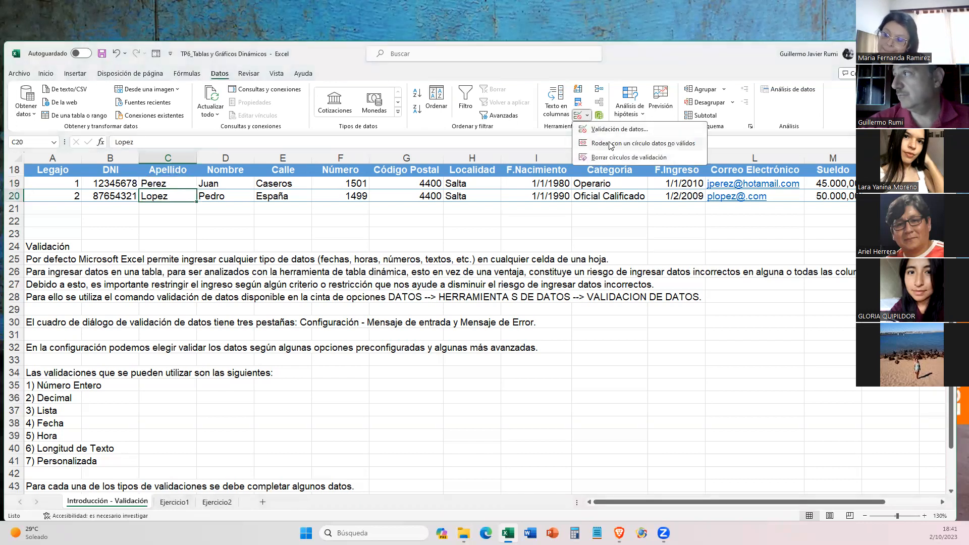
{"action": "left_click", "coordinate": [528, 266]}
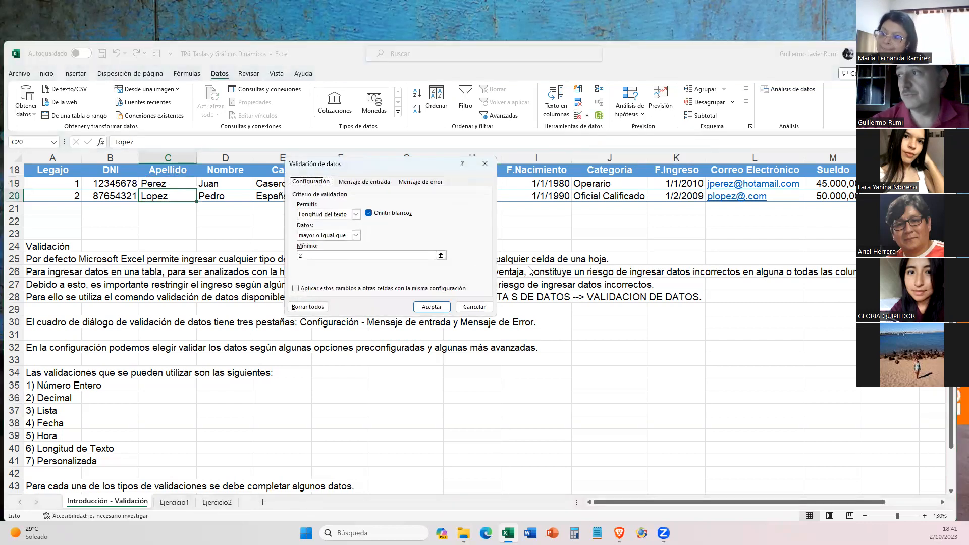
{"action": "key", "text": "Escape"}
{"action": "left_click", "coordinate": [581, 116]}
{"action": "left_click", "coordinate": [593, 144]}
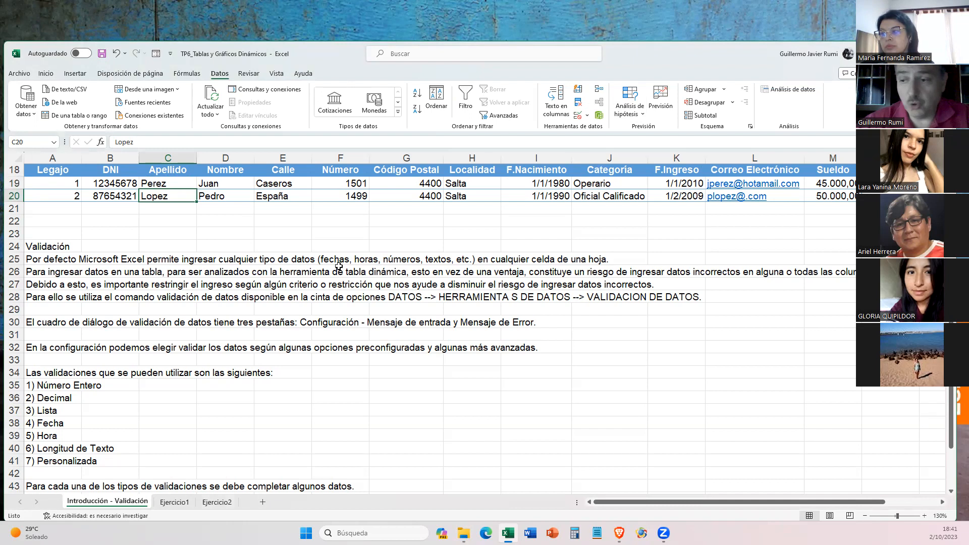
{"action": "scroll", "coordinate": [250, 330], "scroll_direction": "down", "scroll_amount": 2}
{"action": "scroll", "coordinate": [249, 330], "scroll_direction": "down", "scroll_amount": 2}
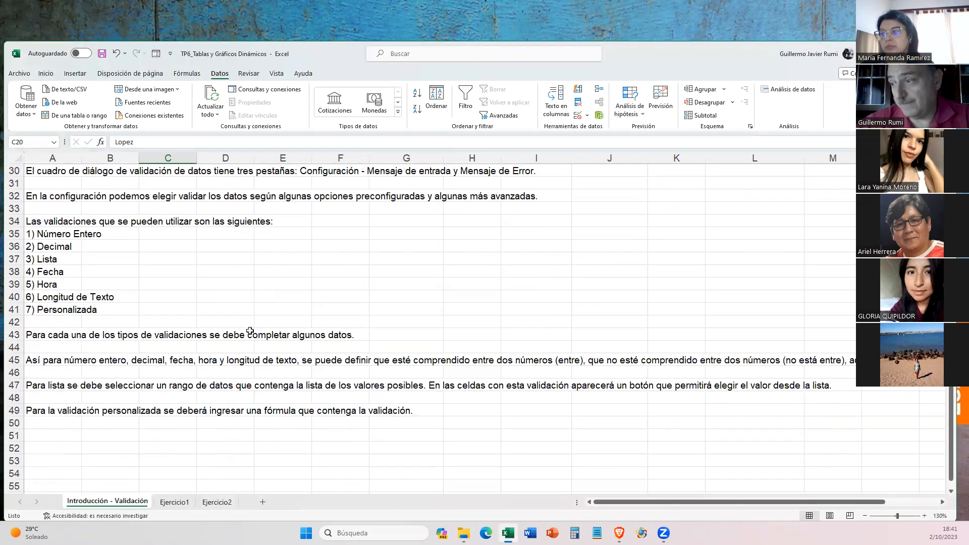
{"action": "scroll", "coordinate": [250, 330], "scroll_direction": "up", "scroll_amount": 6}
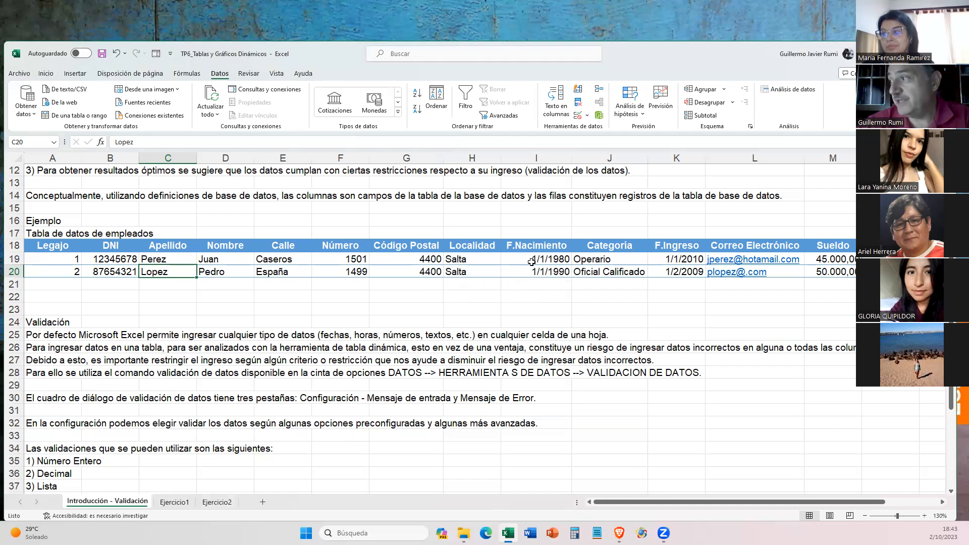
{"action": "left_click_drag", "start_coordinate": [521, 259], "coordinate": [521, 276]}
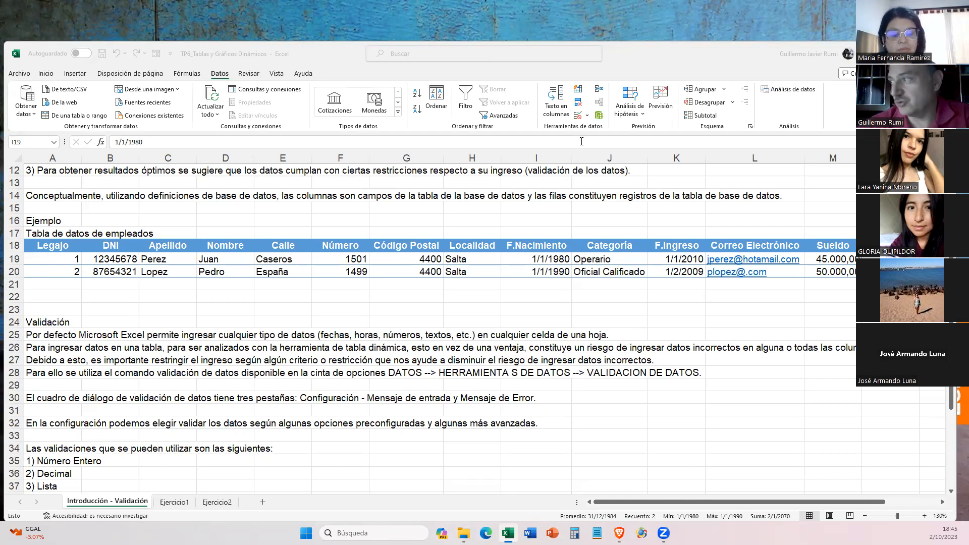
- Review the list validation rule of the Categoría cell J19 without changing it
{"action": "left_click", "coordinate": [597, 265]}
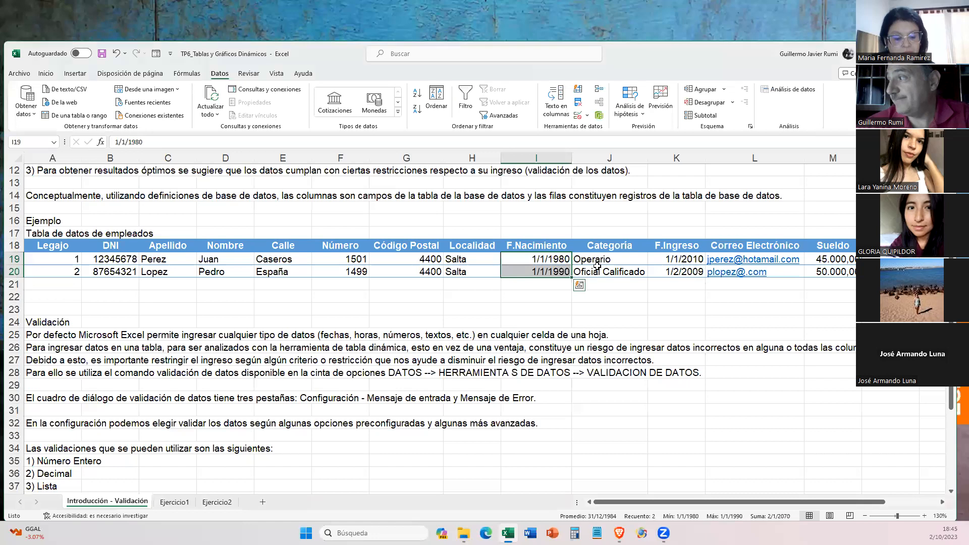
{"action": "left_click_drag", "start_coordinate": [597, 261], "coordinate": [599, 275]}
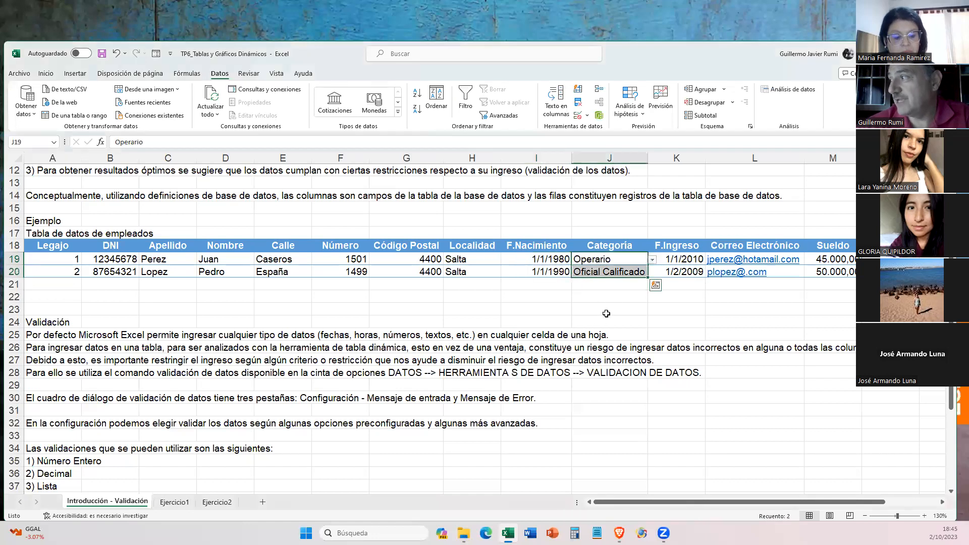
{"action": "left_click", "coordinate": [648, 260]}
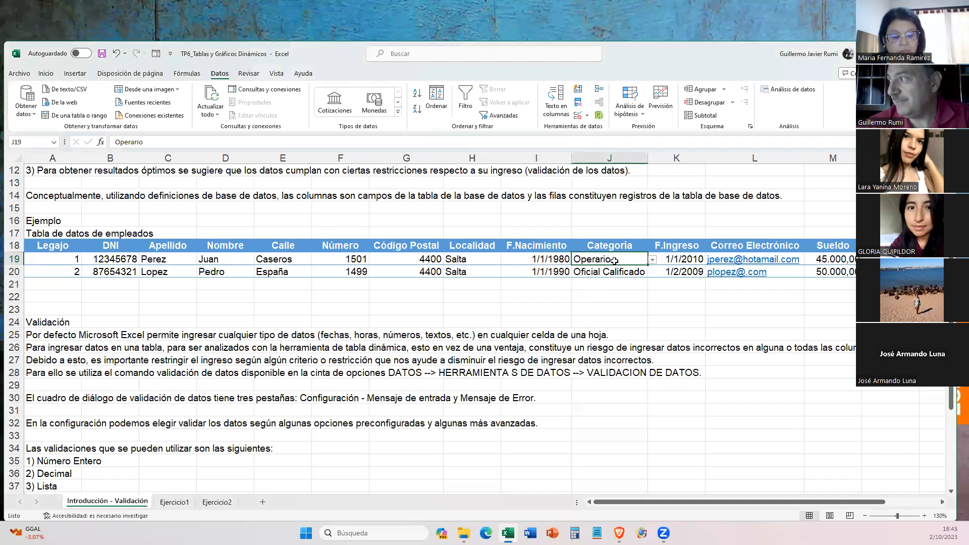
{"action": "left_click", "coordinate": [940, 503]}
{"action": "left_click", "coordinate": [941, 503]}
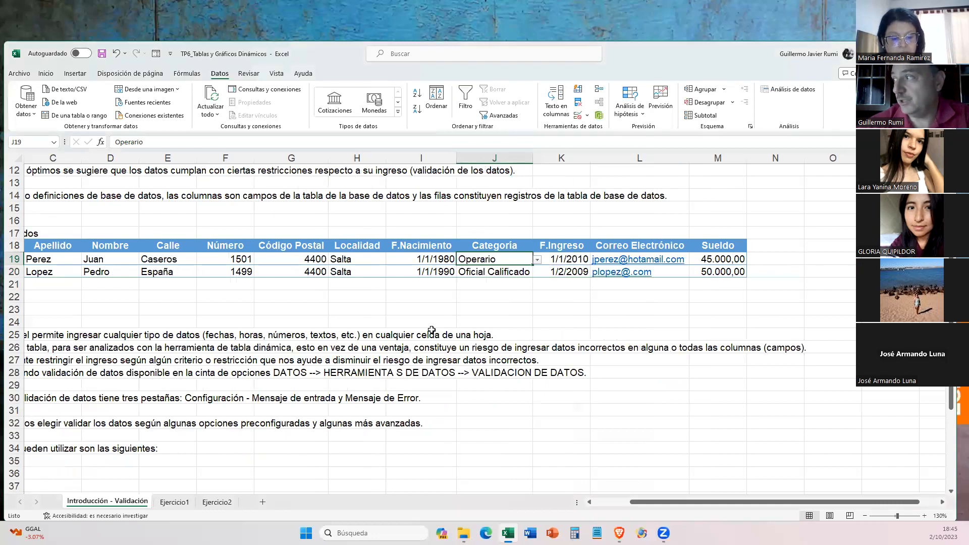
{"action": "left_click", "coordinate": [587, 115]}
{"action": "left_click", "coordinate": [610, 129]}
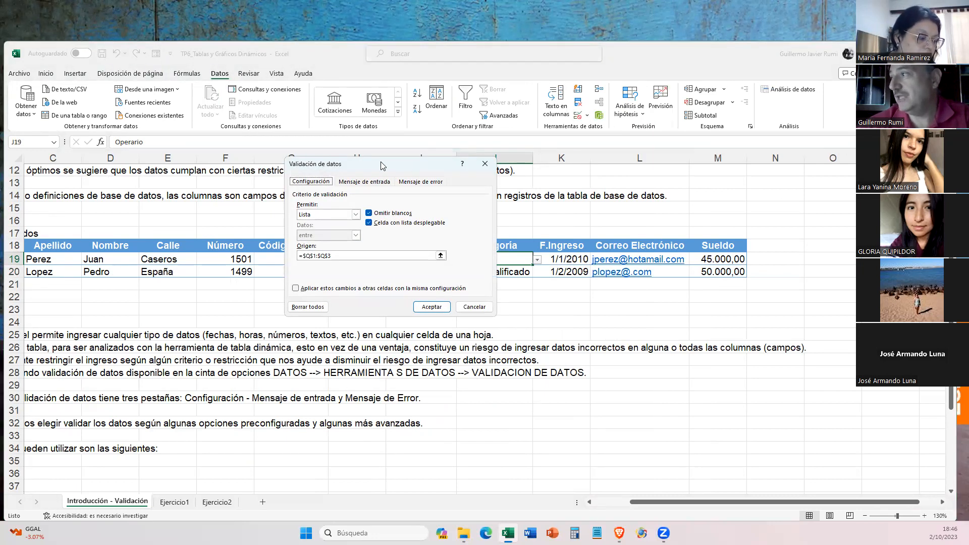
{"action": "left_click_drag", "start_coordinate": [381, 165], "coordinate": [174, 152]}
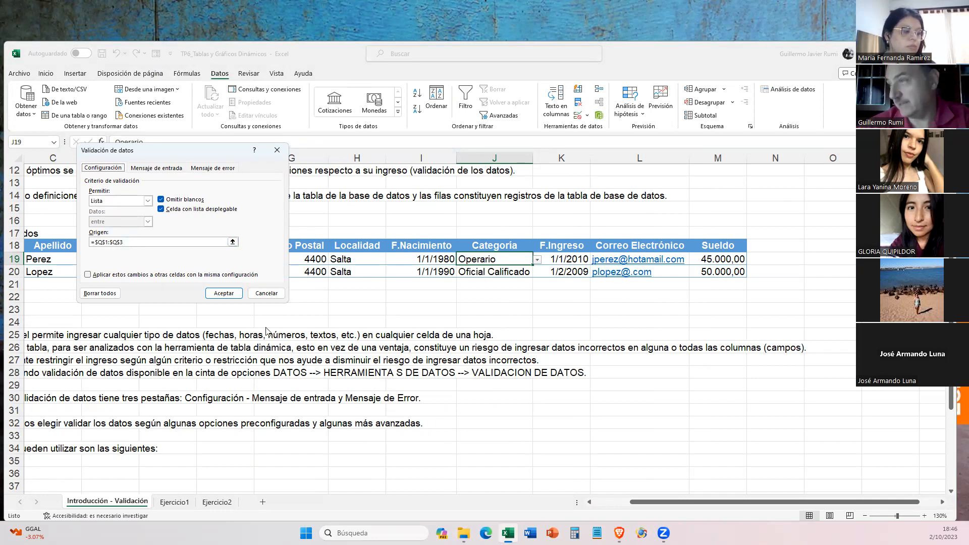
{"action": "left_click", "coordinate": [279, 293]}
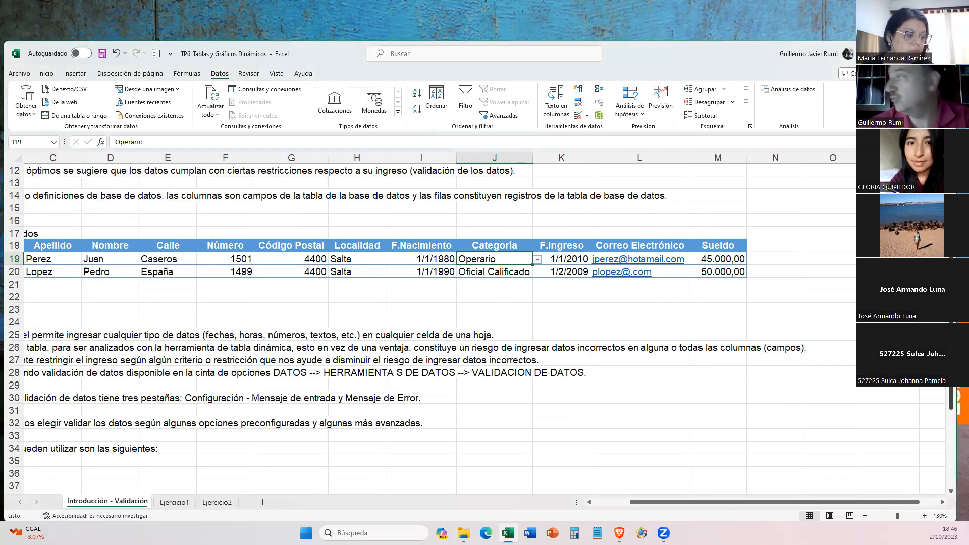
- Check the hidden source values of the Categoría list in cells Q1 and Q2
{"action": "left_click", "coordinate": [941, 504]}
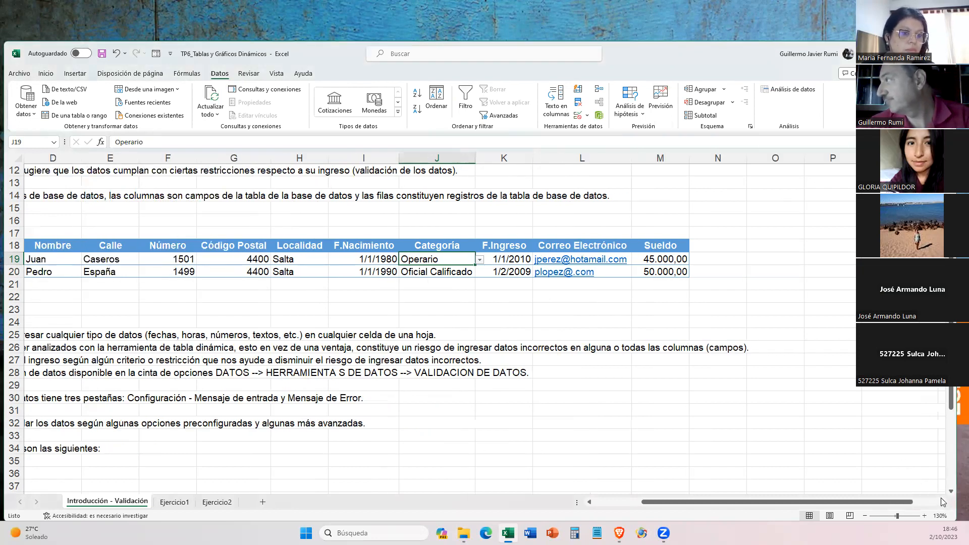
{"action": "left_click", "coordinate": [941, 503]}
{"action": "scroll", "coordinate": [853, 263], "scroll_direction": "up", "scroll_amount": 2}
{"action": "scroll", "coordinate": [853, 263], "scroll_direction": "up", "scroll_amount": 2}
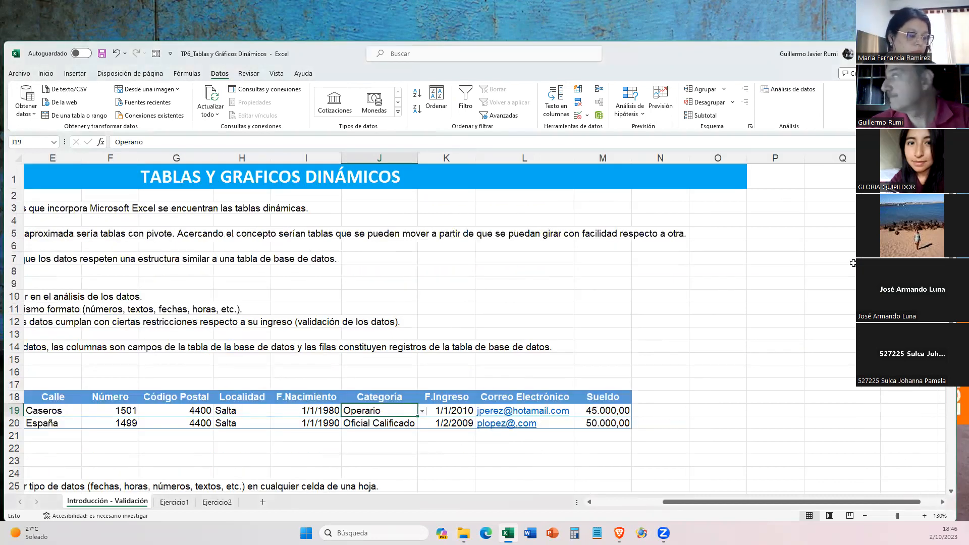
{"action": "left_click", "coordinate": [845, 177]}
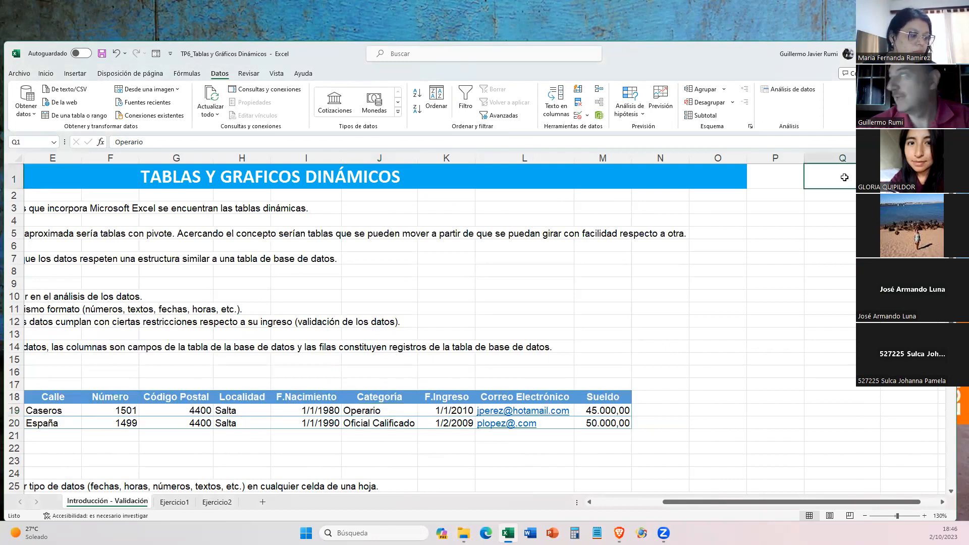
{"action": "left_click", "coordinate": [834, 197]}
{"action": "left_click", "coordinate": [841, 172]}
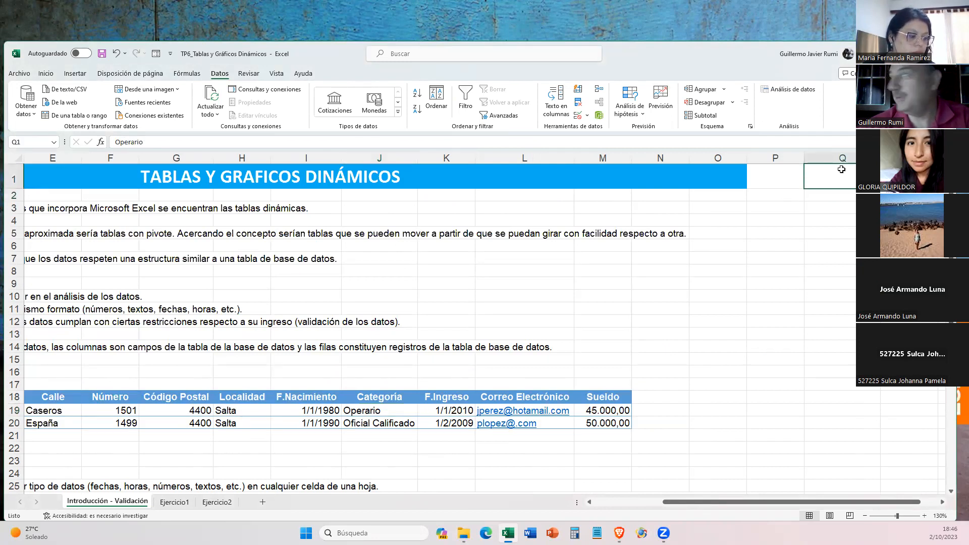
- Give the list source cells Q1:Q2 a yellow fill and red font color
{"action": "mouse_move", "coordinate": [826, 197]}
{"action": "left_mouse_down"}
{"action": "mouse_move", "coordinate": [828, 176]}
{"action": "mouse_move", "coordinate": [828, 195]}
{"action": "left_mouse_up"}
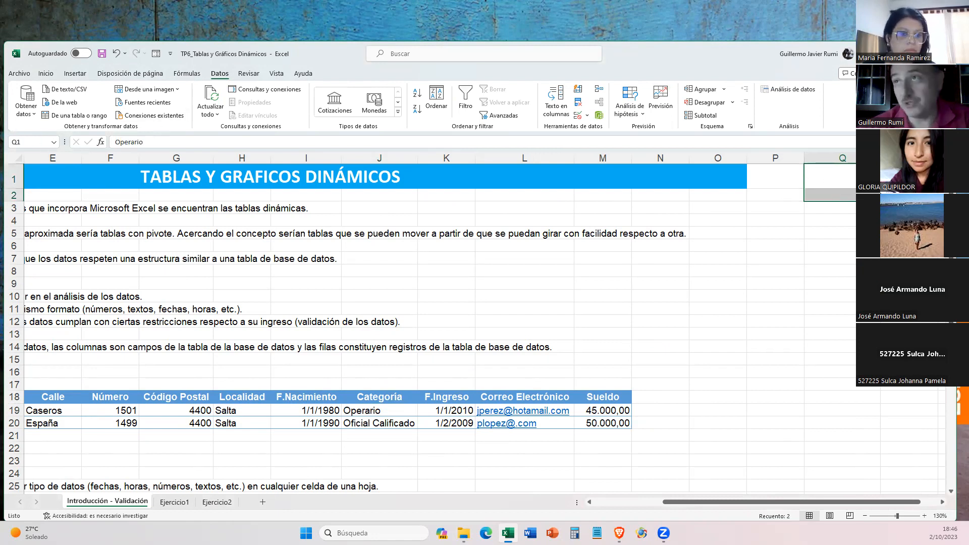
{"action": "left_click", "coordinate": [47, 74]}
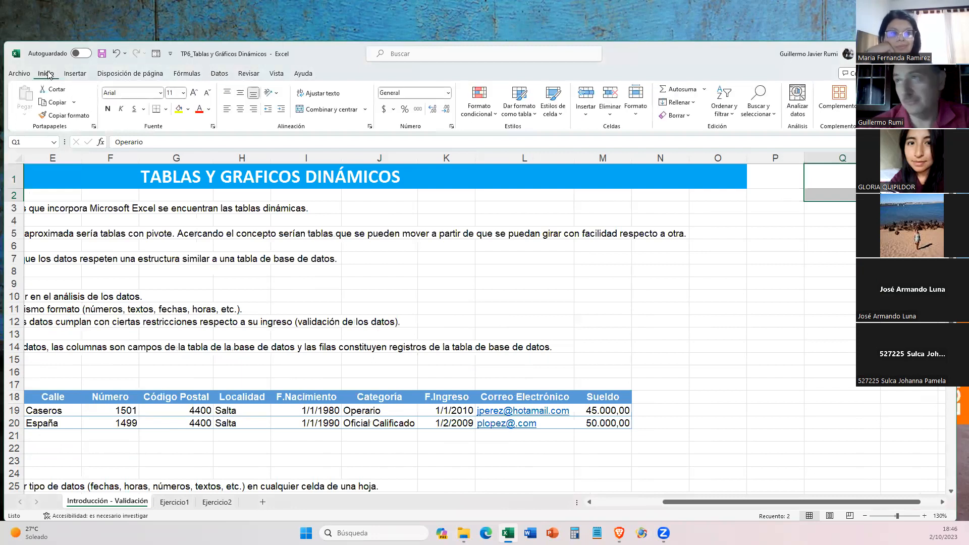
{"action": "left_click", "coordinate": [180, 110]}
{"action": "left_click", "coordinate": [200, 110]}
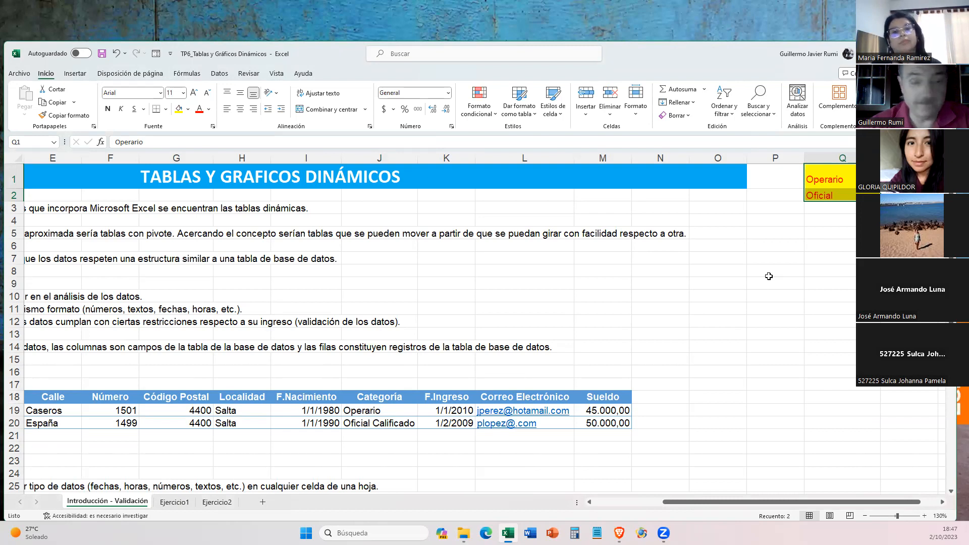
- Undo the font color and fill changes on cells Q1:Q2
{"action": "left_click_drag", "start_coordinate": [766, 179], "coordinate": [770, 231]}
{"action": "key", "text": "ctrl+z"}
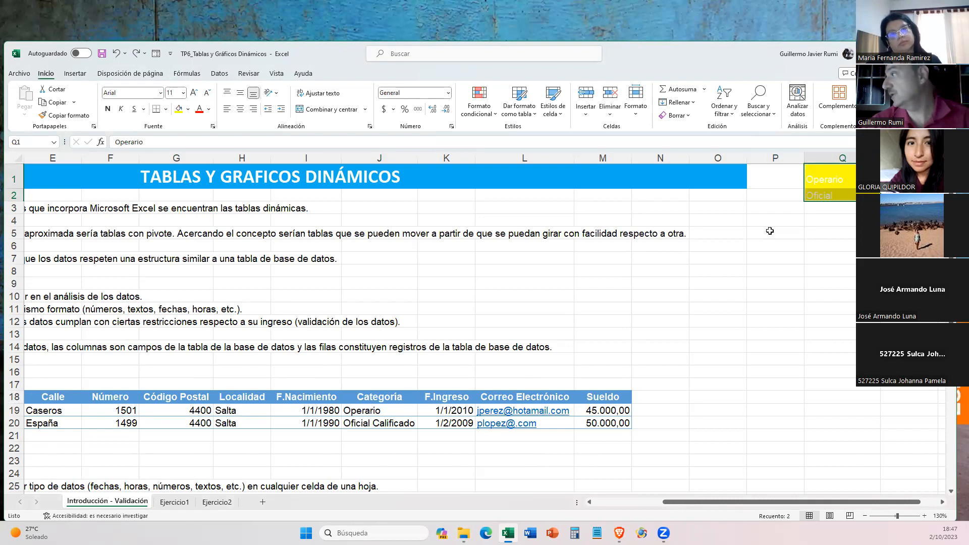
{"action": "key", "text": "ctrl+z"}
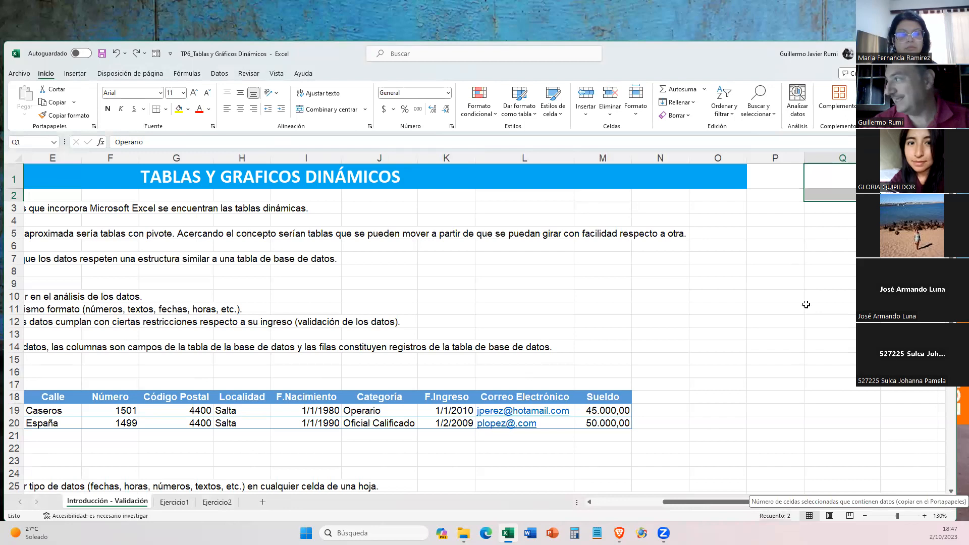
- Highlight the list values in cells Q1:Q2 again with yellow fill and red text
{"action": "left_click_drag", "start_coordinate": [809, 272], "coordinate": [830, 384]}
{"action": "left_click_drag", "start_coordinate": [837, 172], "coordinate": [840, 193]}
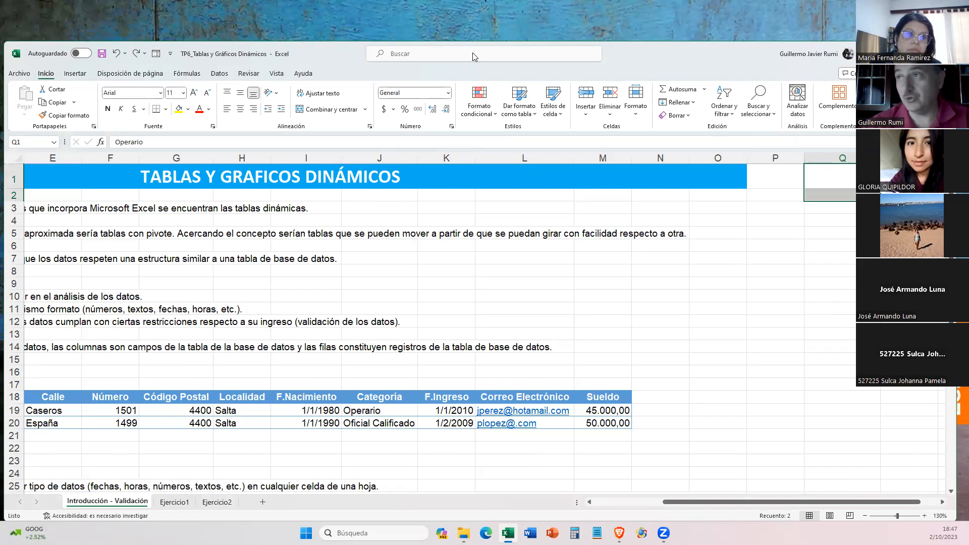
{"action": "left_click", "coordinate": [179, 114]}
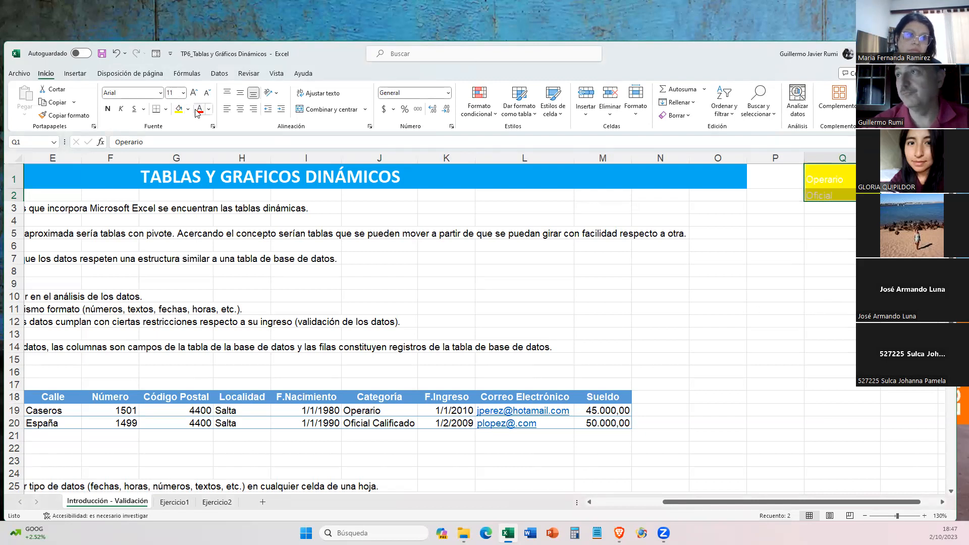
{"action": "left_click", "coordinate": [199, 109]}
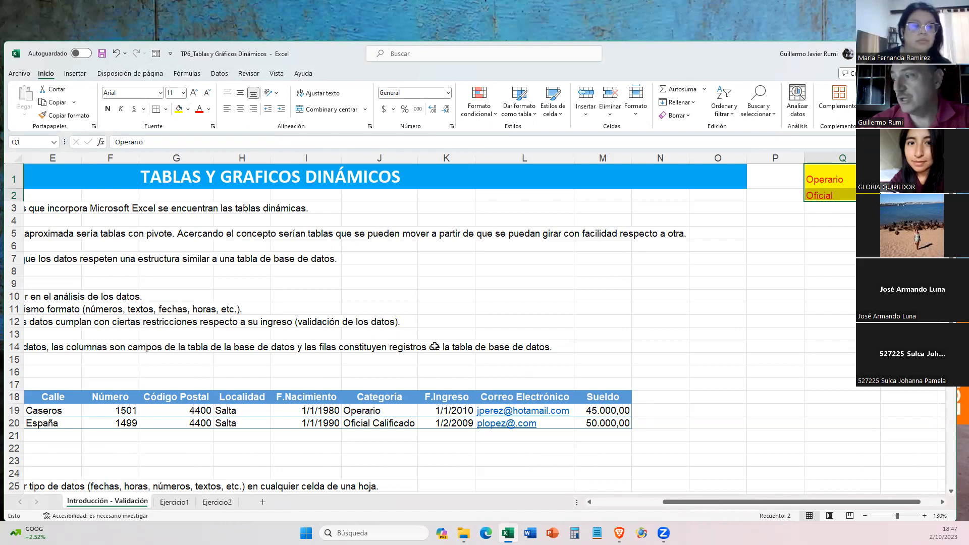
- Add an error alert to the validation of Categoría cell J19, titled "Error!" with the message "El valor no está definido en la lista."
{"action": "left_click", "coordinate": [373, 397]}
{"action": "left_click", "coordinate": [371, 412]}
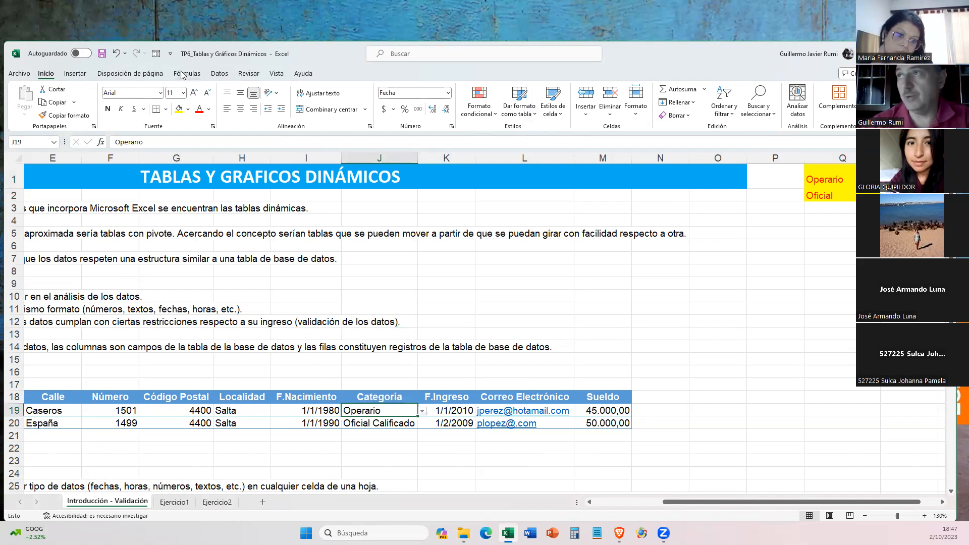
{"action": "left_click", "coordinate": [220, 75]}
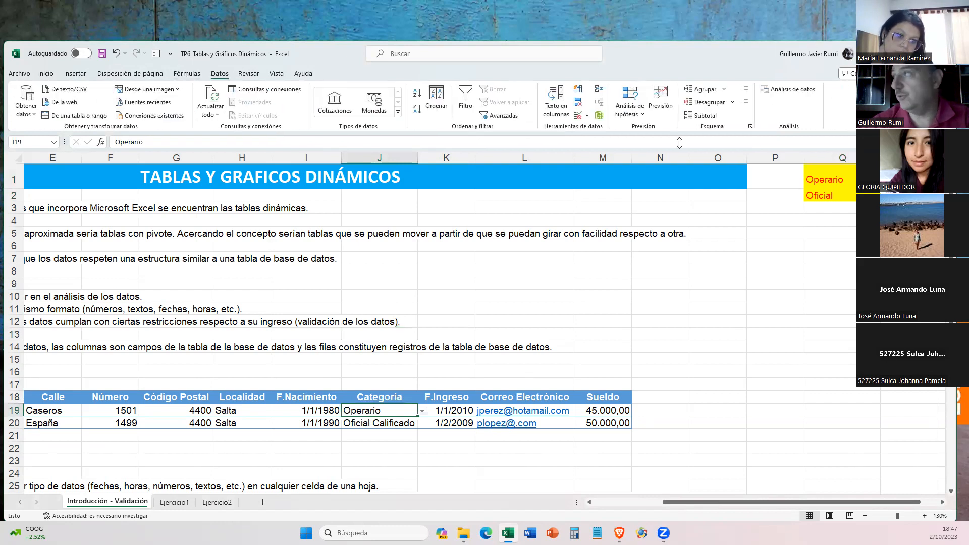
{"action": "left_click", "coordinate": [588, 116]}
{"action": "left_click", "coordinate": [596, 126]}
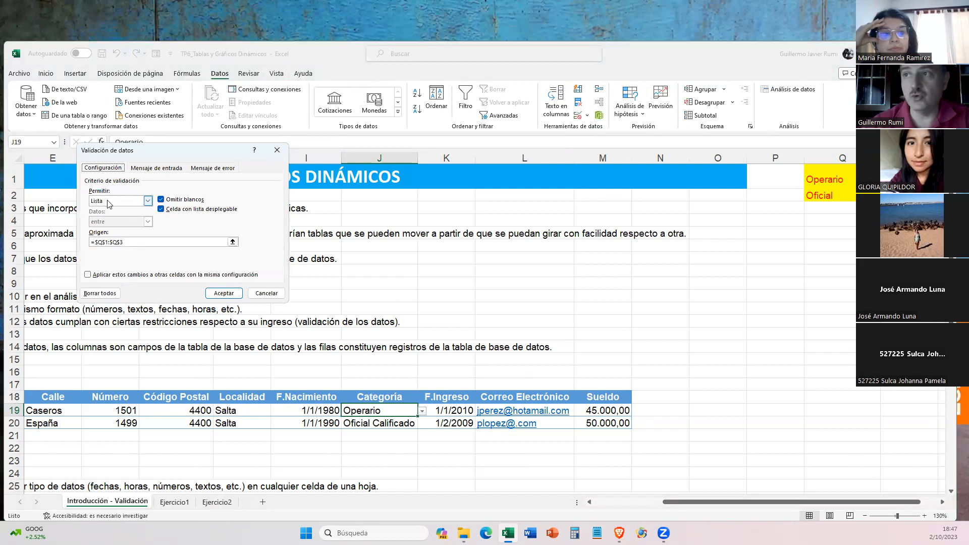
{"action": "left_click", "coordinate": [157, 168]}
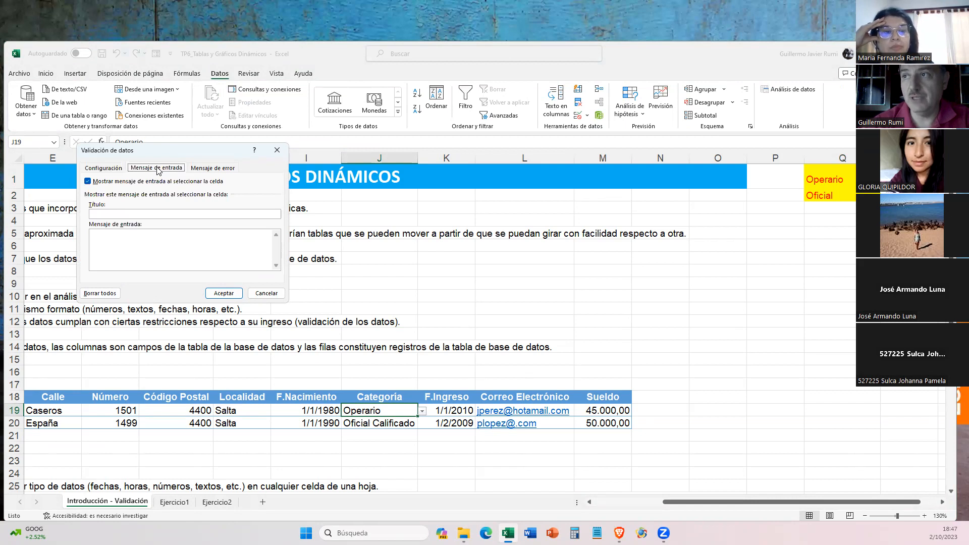
{"action": "left_click", "coordinate": [225, 171]}
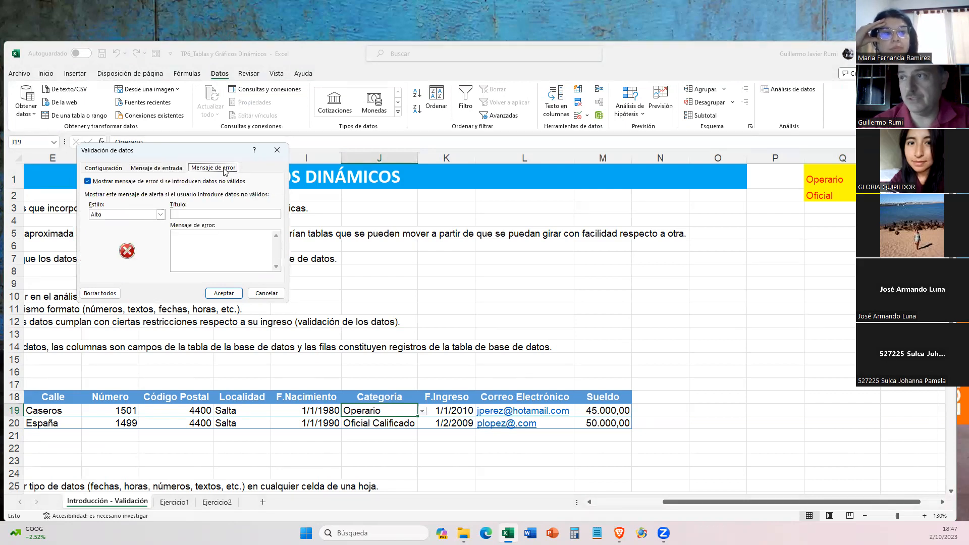
{"action": "left_click", "coordinate": [173, 214]}
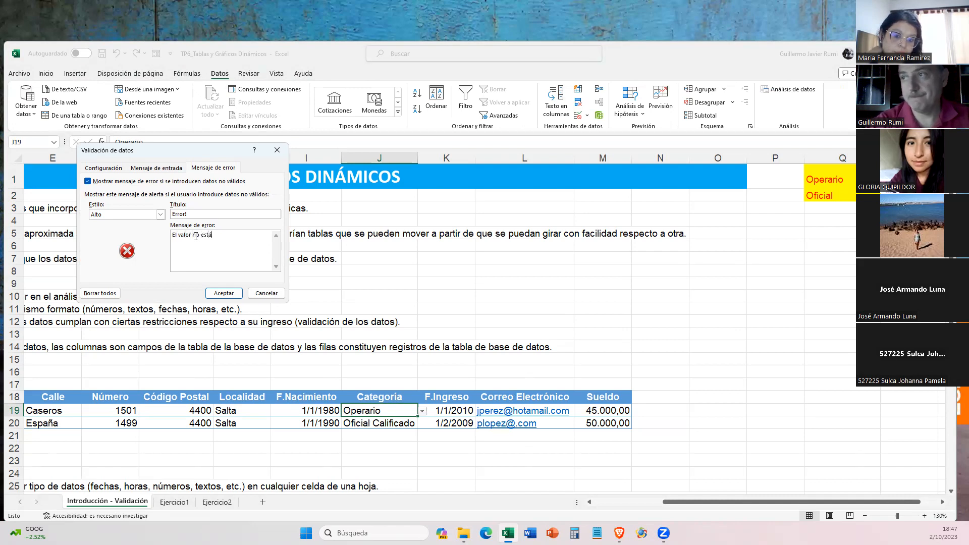
{"action": "type", "text": "do en la lista."}
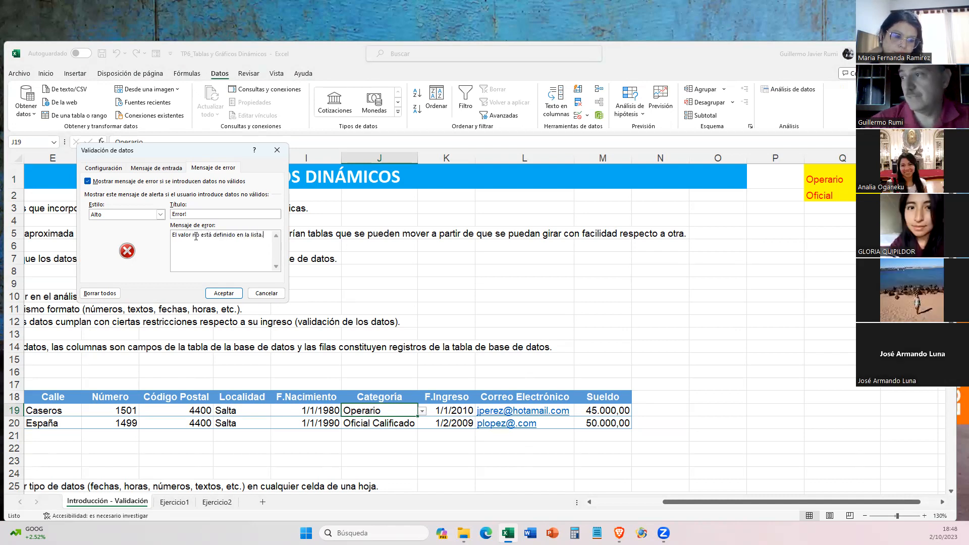
{"action": "left_click", "coordinate": [228, 294]}
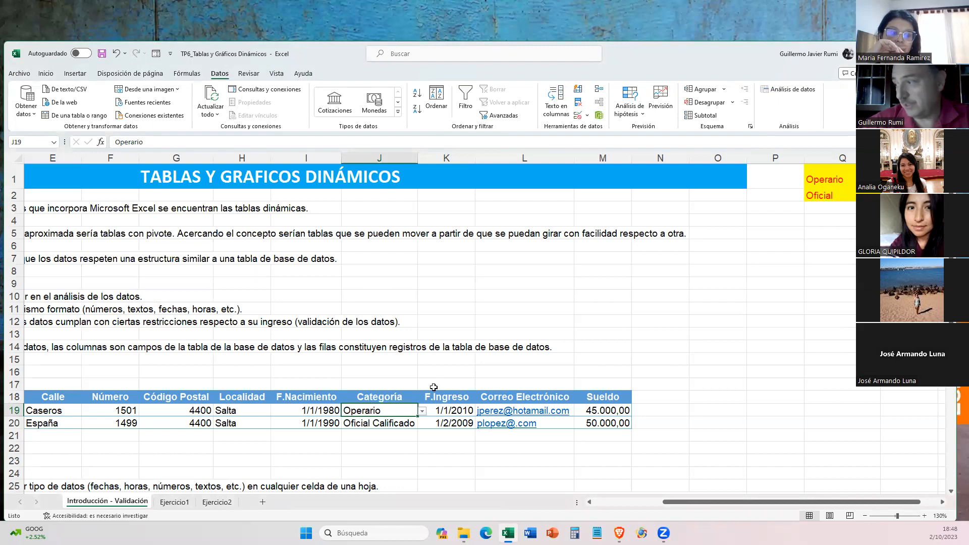
- Choose Operario from the drop-down list in Categoría cell J19 and check the list's source cells Q3 and Q1
{"action": "left_click", "coordinate": [422, 412]}
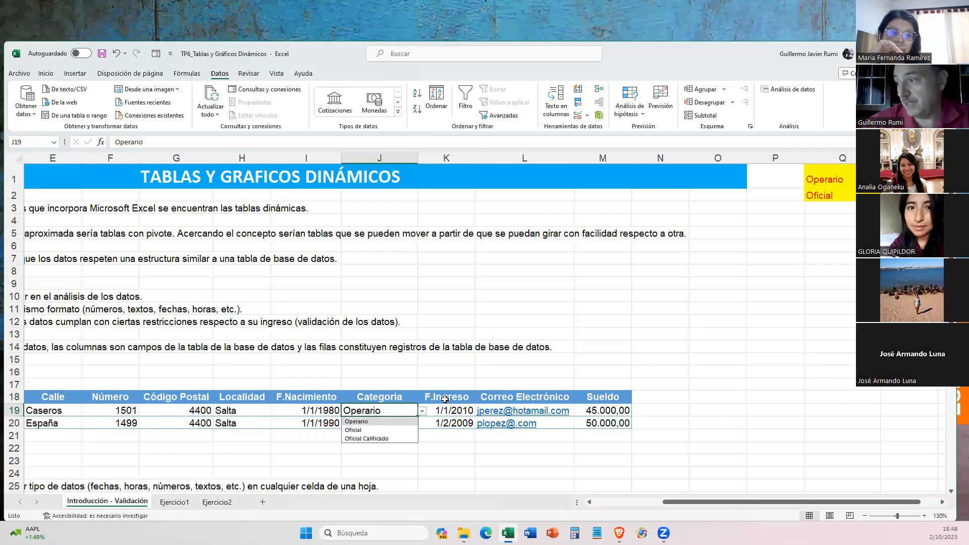
{"action": "left_click", "coordinate": [366, 422]}
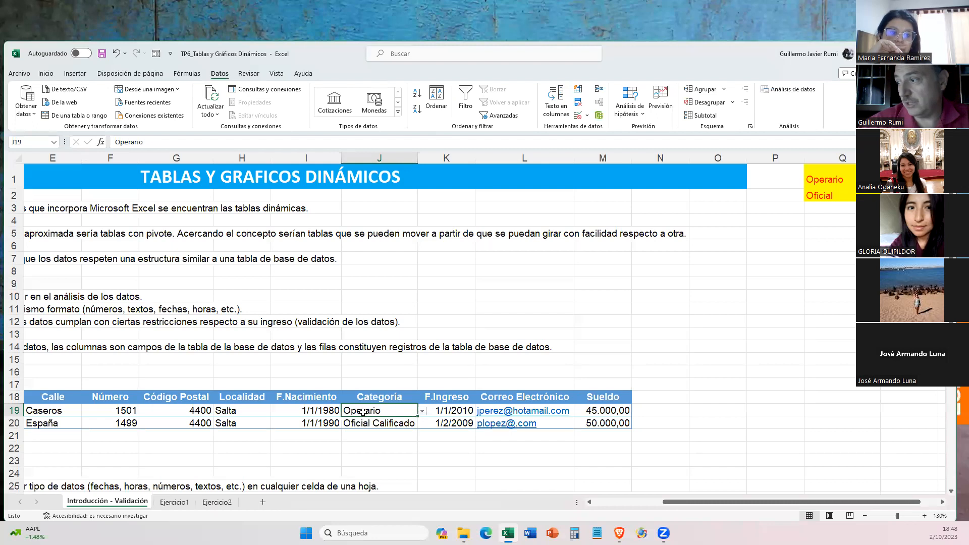
{"action": "left_click", "coordinate": [424, 406]}
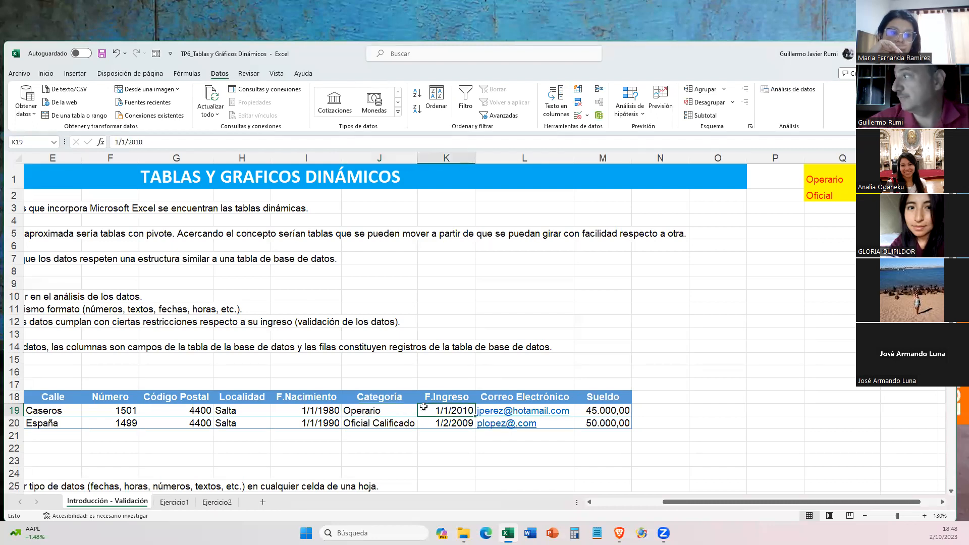
{"action": "left_click", "coordinate": [371, 409]}
{"action": "left_click", "coordinate": [814, 211]}
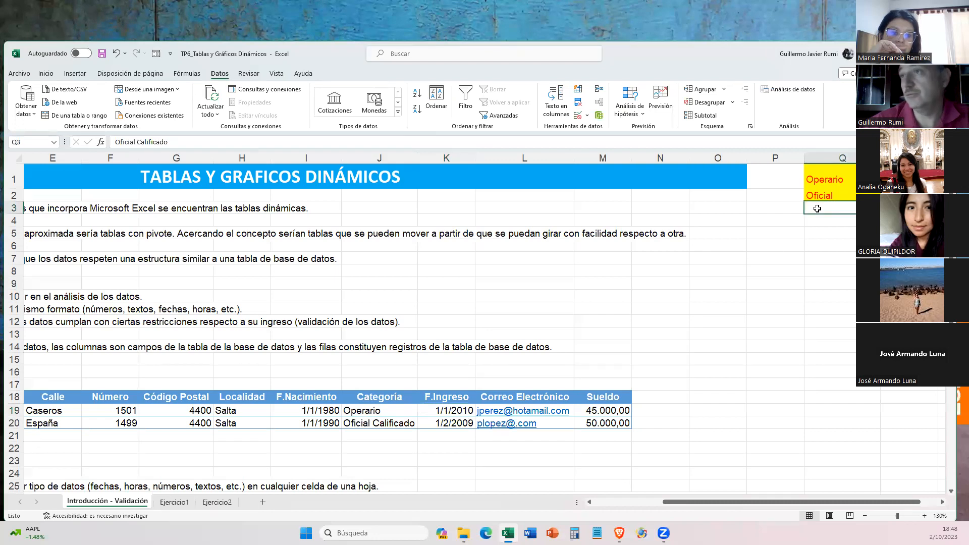
{"action": "left_click", "coordinate": [833, 180]}
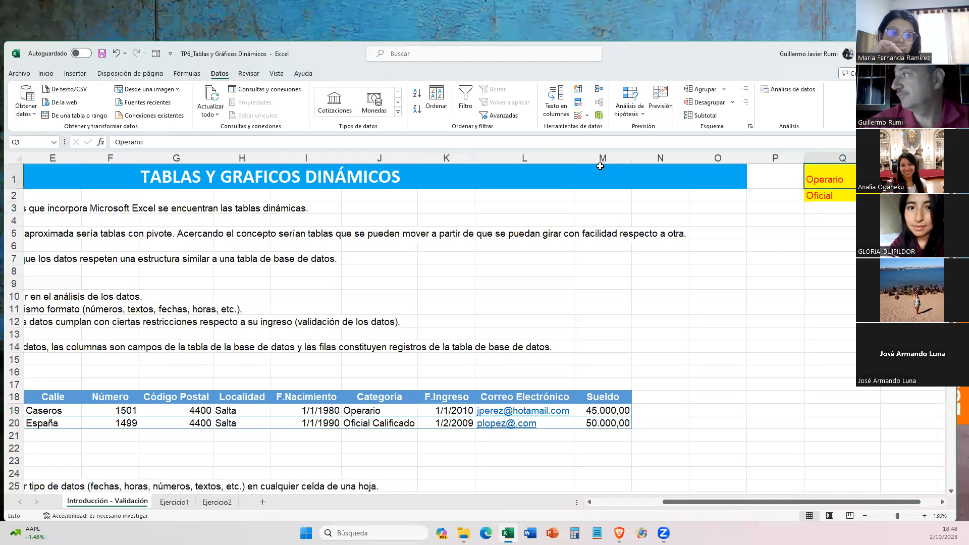
- Copy the formatting of cell Q1 onto the list cells Q1:Q4 with Format Painter
{"action": "left_click", "coordinate": [45, 74]}
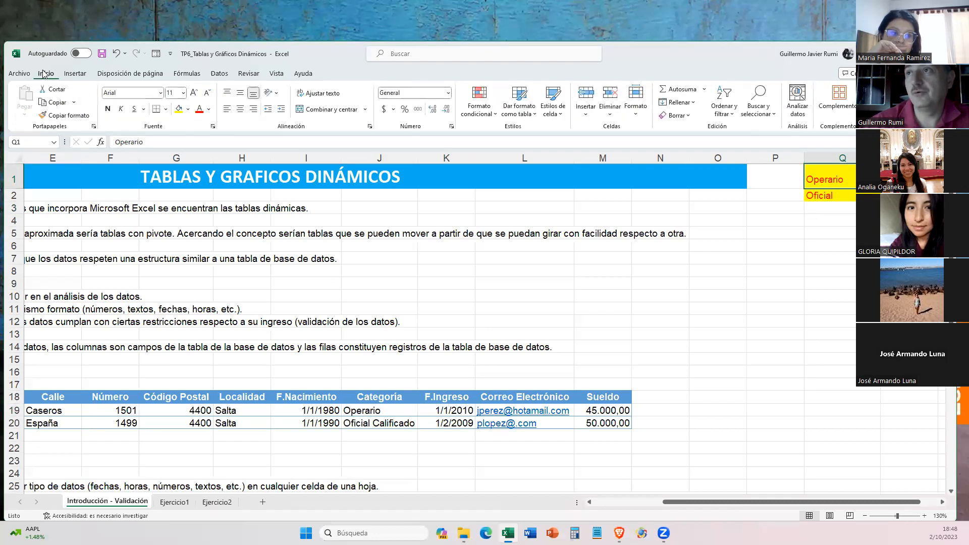
{"action": "left_click", "coordinate": [23, 77]}
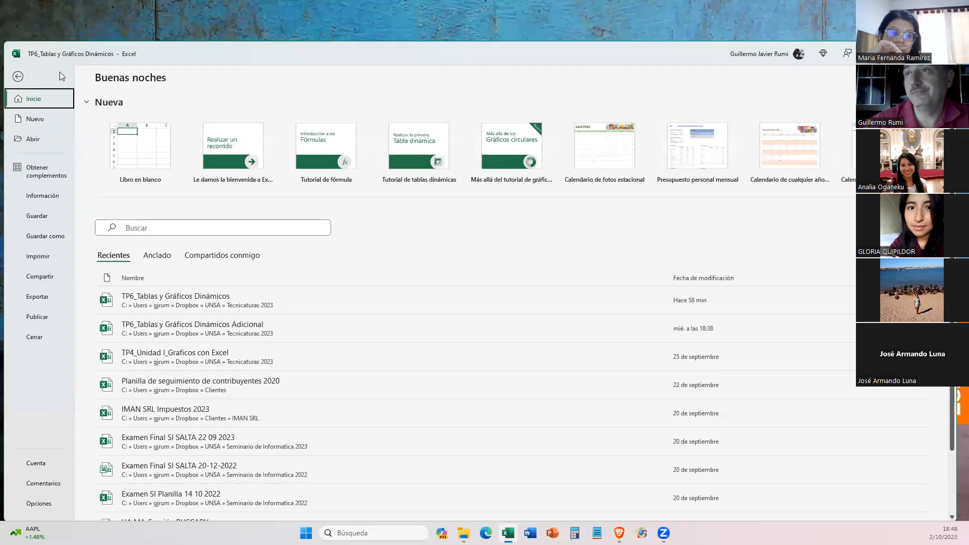
{"action": "key", "text": "Escape"}
{"action": "left_click", "coordinate": [65, 115]}
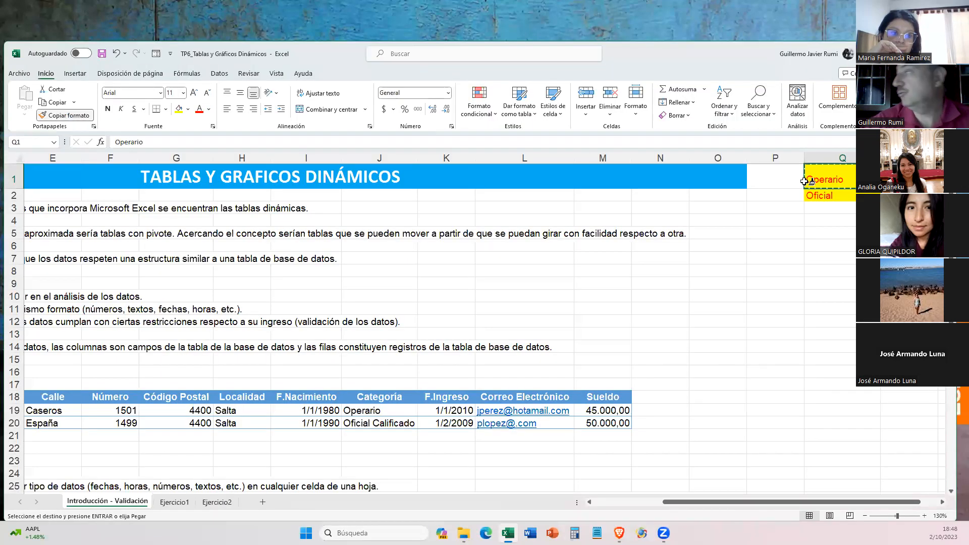
{"action": "left_click_drag", "start_coordinate": [818, 180], "coordinate": [815, 220]}
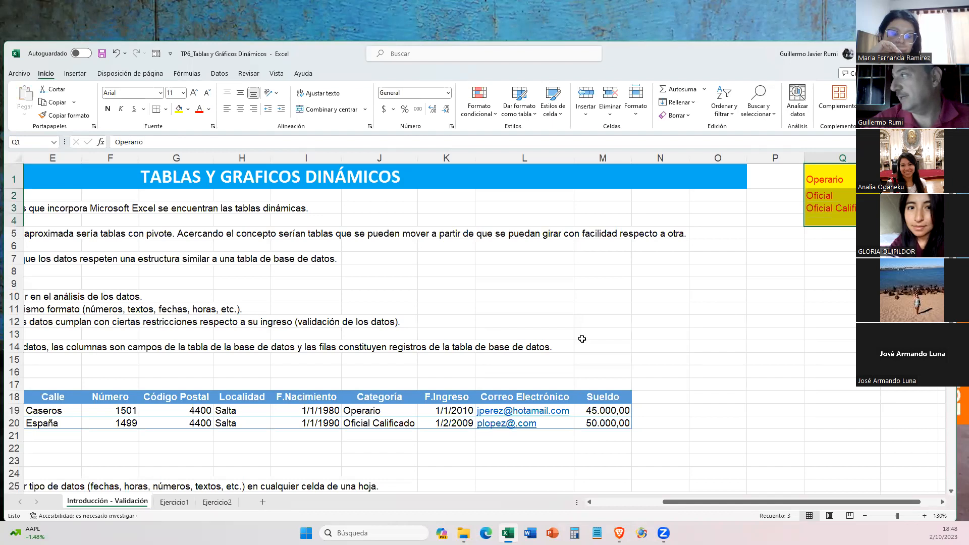
- Choose Oficial Calificado from the drop-down list in Categoría cell J19
{"action": "left_click", "coordinate": [388, 415]}
{"action": "left_click", "coordinate": [389, 423]}
{"action": "left_click", "coordinate": [392, 414]}
{"action": "left_click", "coordinate": [424, 412]}
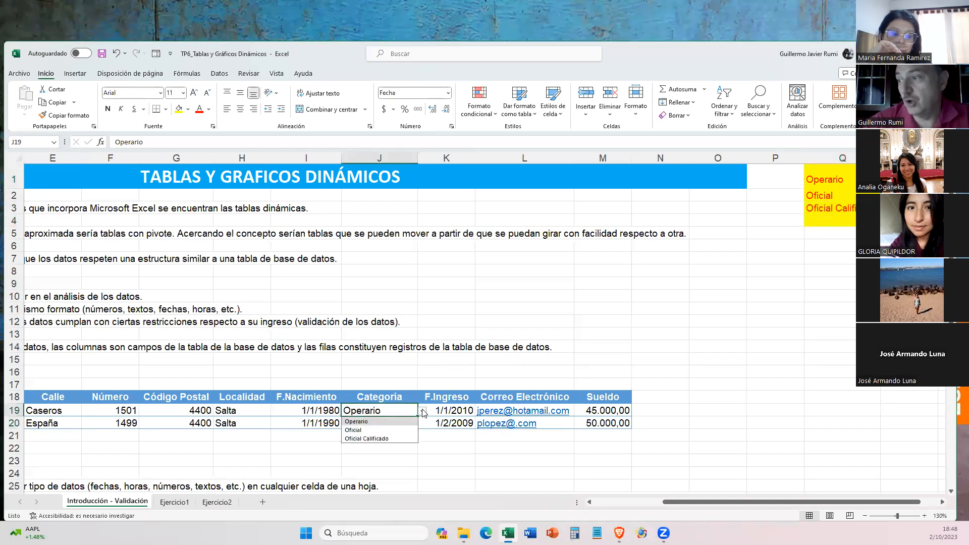
{"action": "left_click", "coordinate": [359, 438]}
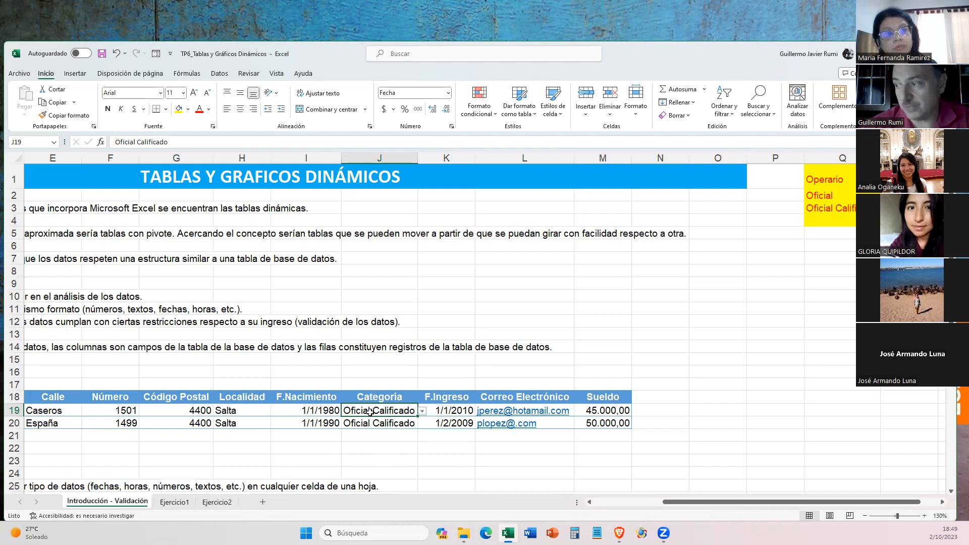
- Set Categoría cell J19 back to Operario from its drop-down list and review the list options again
{"action": "left_click", "coordinate": [422, 411]}
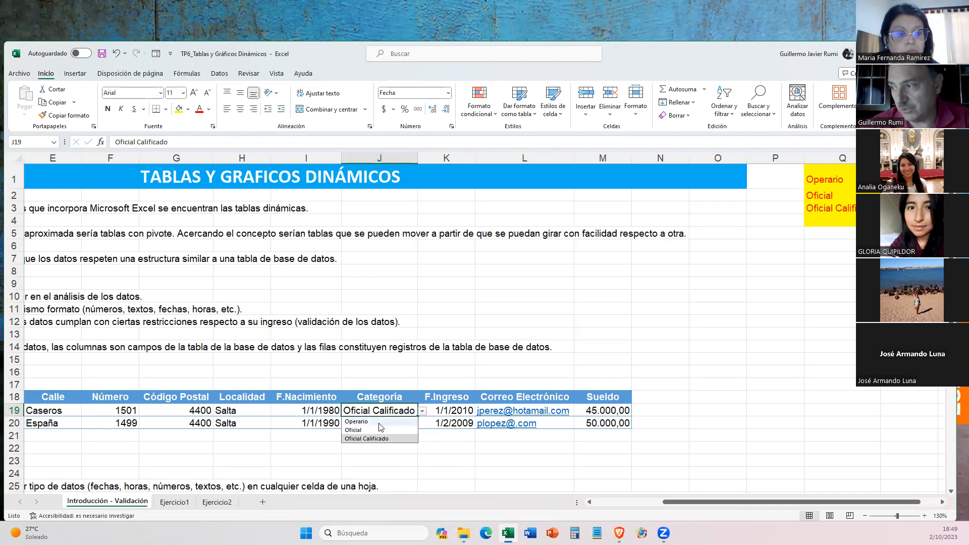
{"action": "left_click", "coordinate": [378, 421]}
{"action": "left_click", "coordinate": [424, 412]}
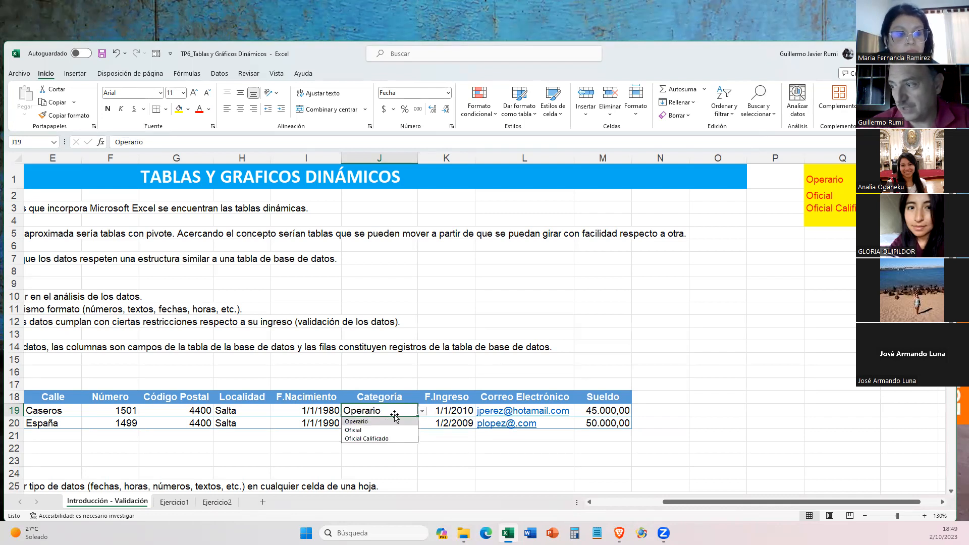
{"action": "left_click", "coordinate": [370, 460]}
- Enter Oficial manually in Categoría cell J19 instead of picking it from the list
{"action": "left_click", "coordinate": [359, 411]}
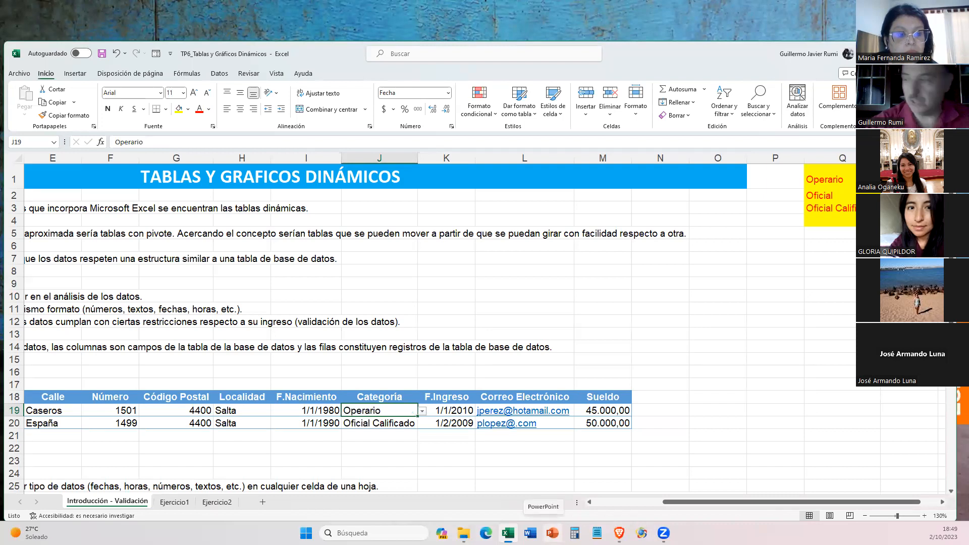
{"action": "type", "text": "Oficial"}
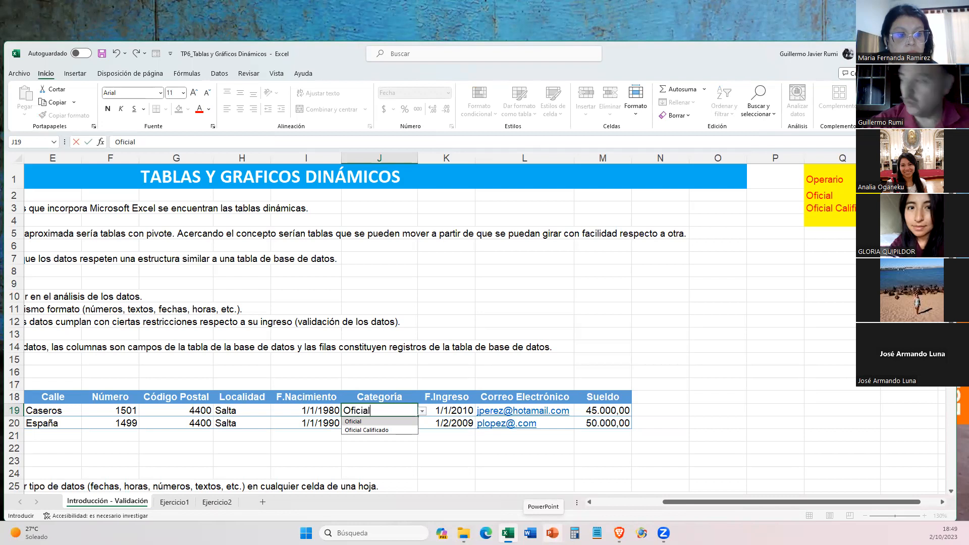
{"action": "key", "text": "Return"}
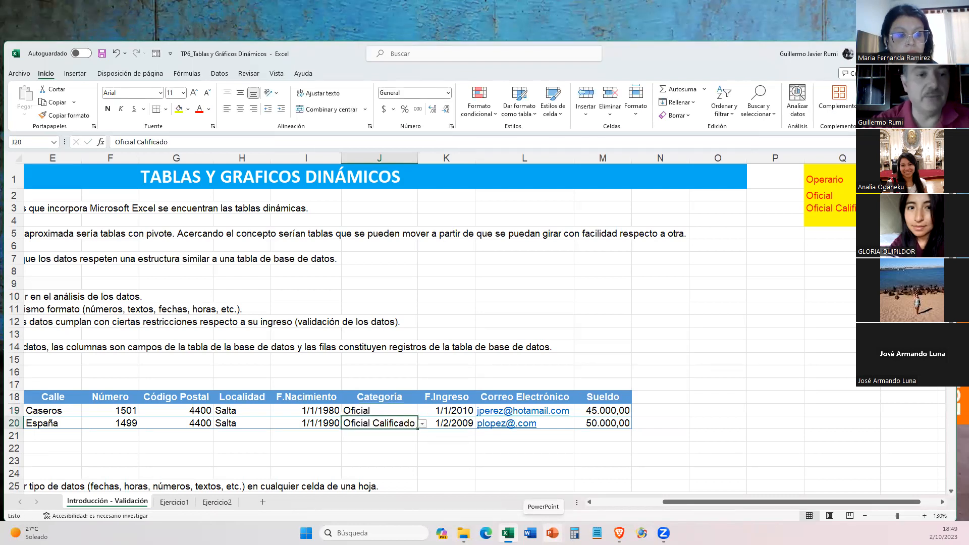
- Edit Categoría cell J19 by adding a space after Oficial and accept the suggested Oficial Calificado
{"action": "key", "text": "Up"}
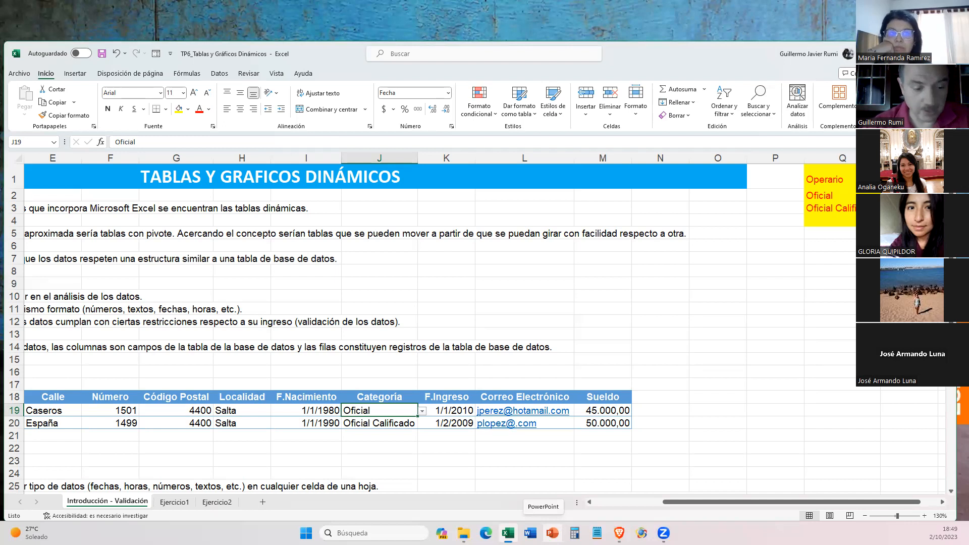
{"action": "key", "text": "F2"}
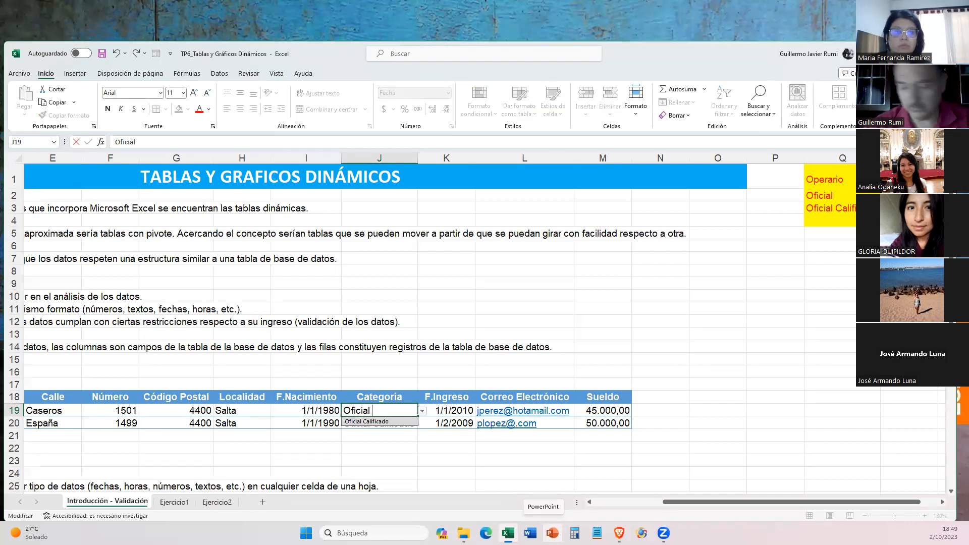
{"action": "key", "text": "Return"}
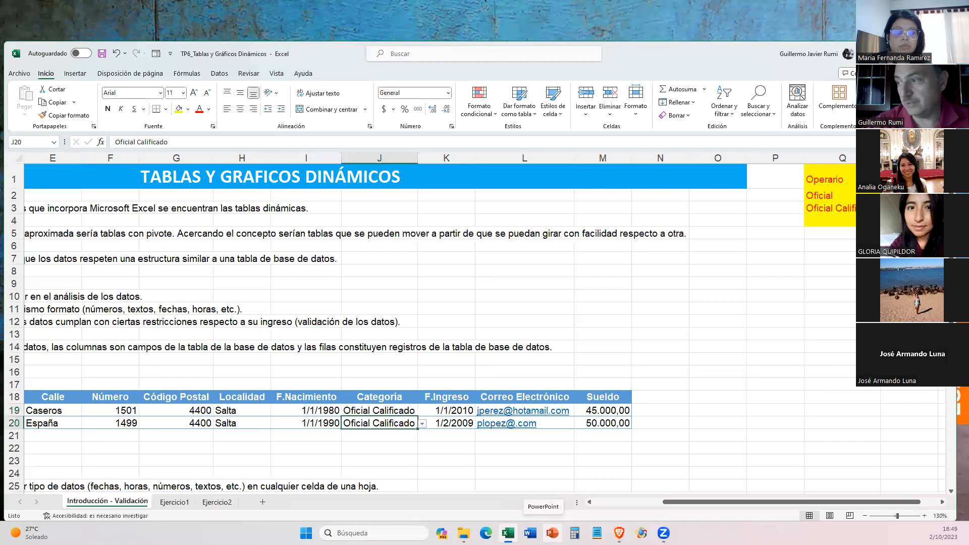
- Delete Calificado from Categoría cell J19 and retry the entry without the trailing space, leaving Oficial
{"action": "key", "text": "Up"}
{"action": "key", "text": "F2"}
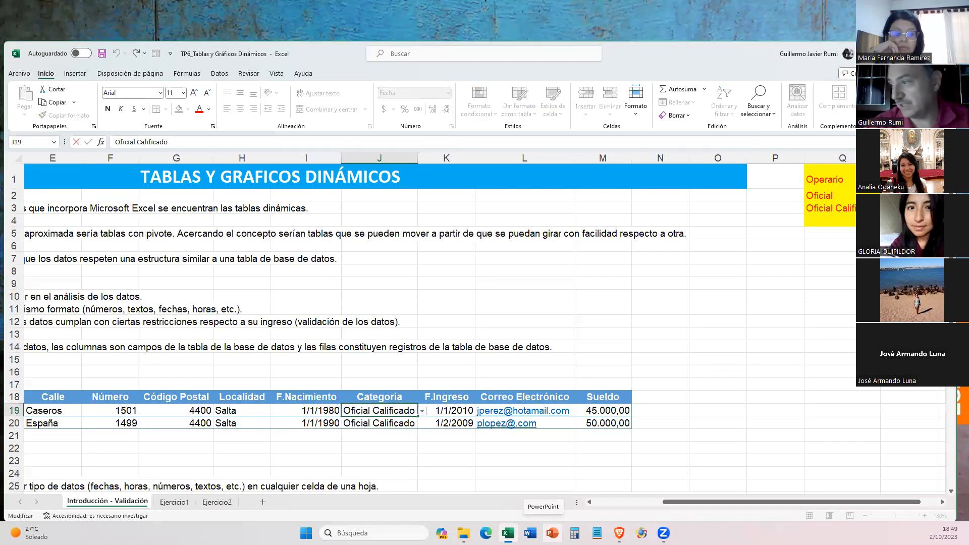
{"action": "key", "text": "ctrl+shift+Left"}
{"action": "key", "text": "BackSpace"}
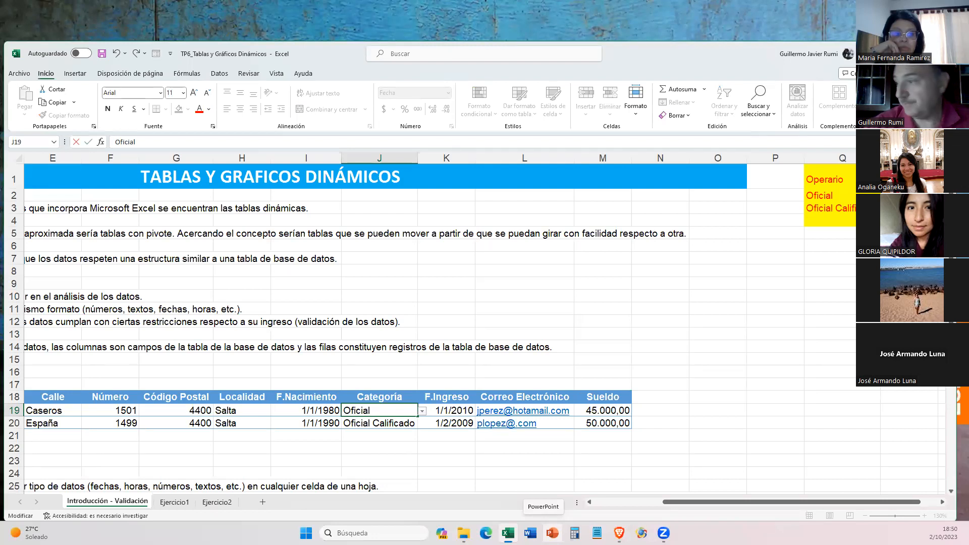
{"action": "key", "text": "Return"}
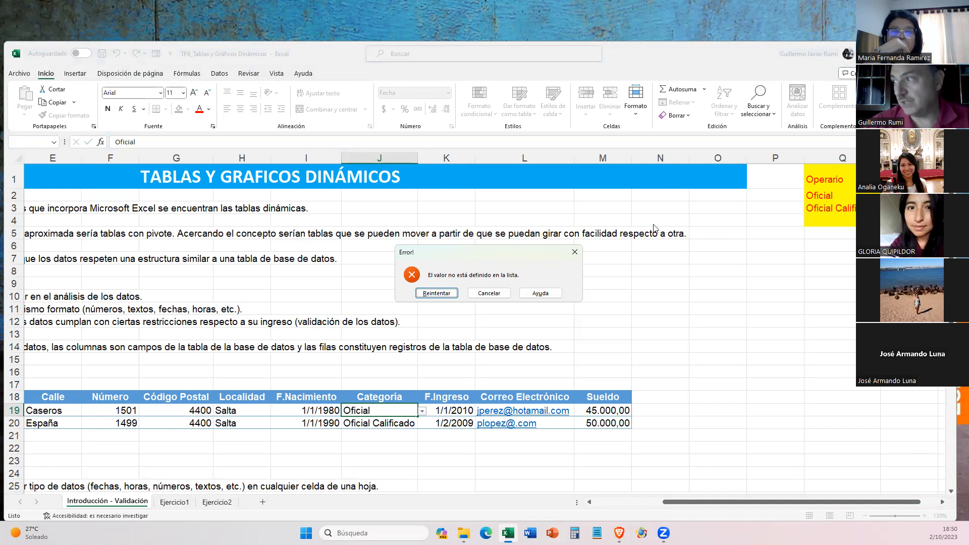
{"action": "left_click", "coordinate": [437, 293]}
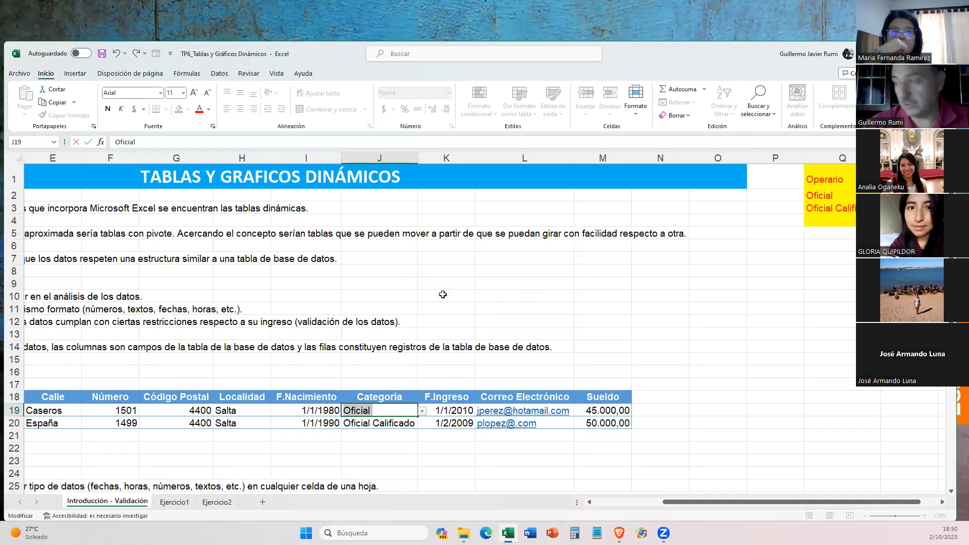
{"action": "key", "text": "Right"}
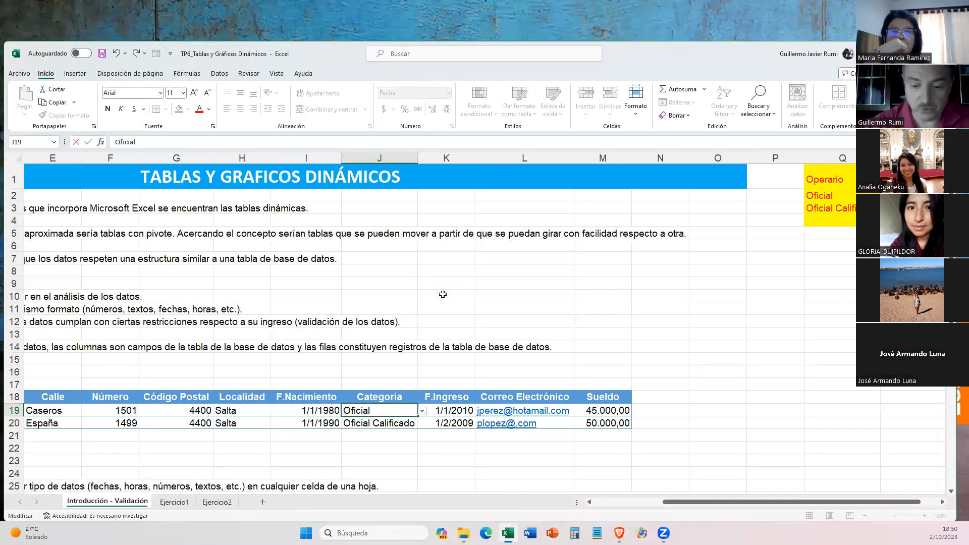
{"action": "key", "text": "Return"}
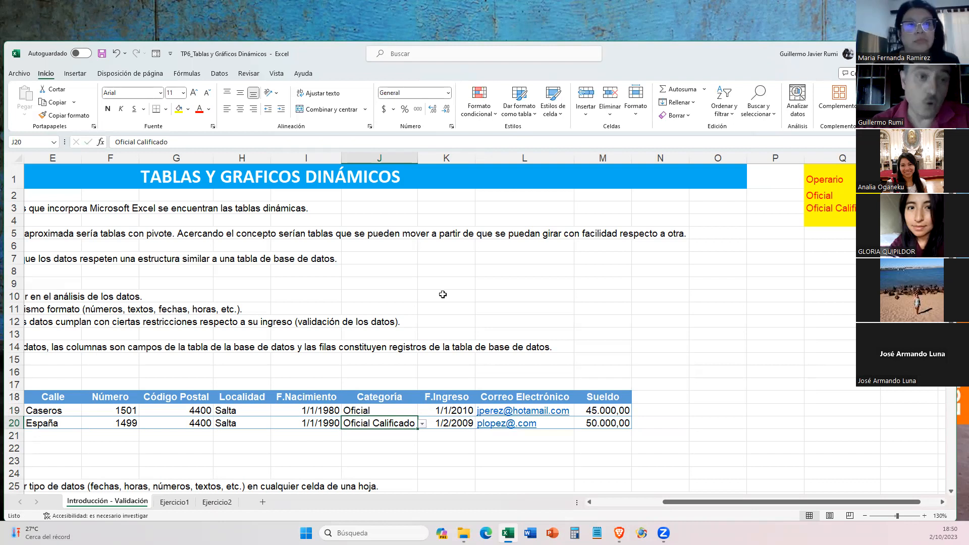
- Choose Oficial and then Operario from the drop-down list in Categoría cell J20
{"action": "left_click", "coordinate": [423, 424]}
{"action": "left_click", "coordinate": [374, 442]}
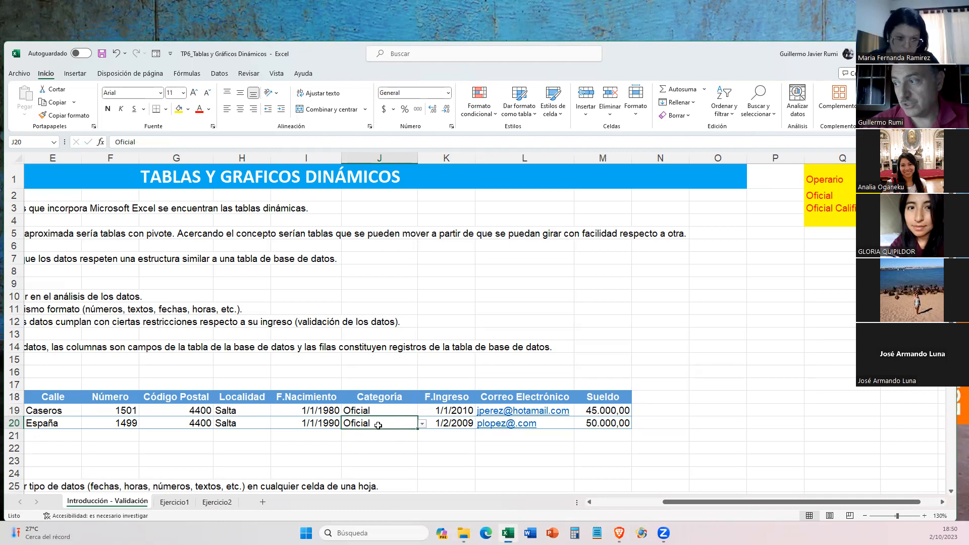
{"action": "left_click", "coordinate": [422, 424]}
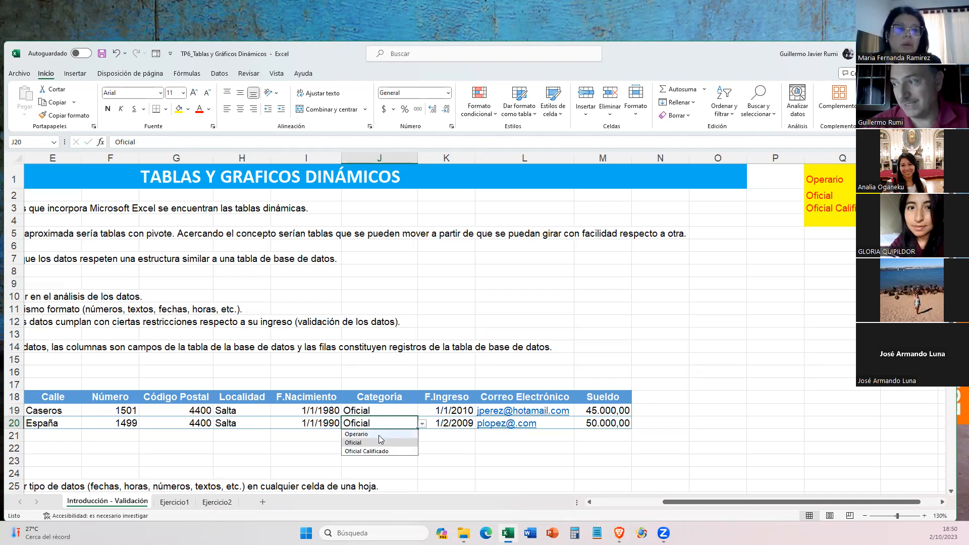
{"action": "left_click", "coordinate": [379, 435]}
- Choose Operario from the drop-down list in Categoría cell J19
{"action": "left_click", "coordinate": [387, 412]}
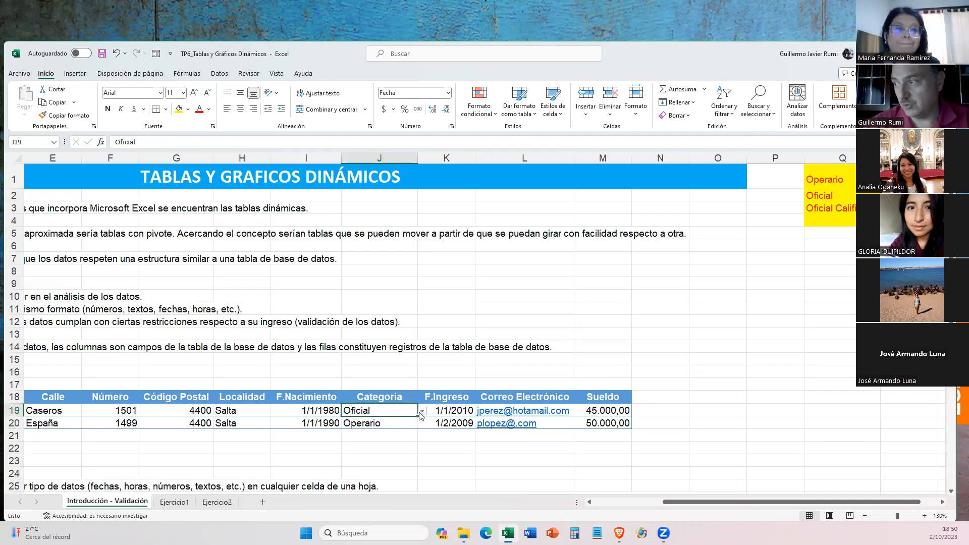
{"action": "left_click", "coordinate": [423, 411]}
{"action": "left_click", "coordinate": [399, 422]}
- Choose Oficial from the drop-down list in Categoría cell J20
{"action": "left_click", "coordinate": [418, 426]}
{"action": "left_click", "coordinate": [419, 425]}
{"action": "left_click", "coordinate": [417, 425]}
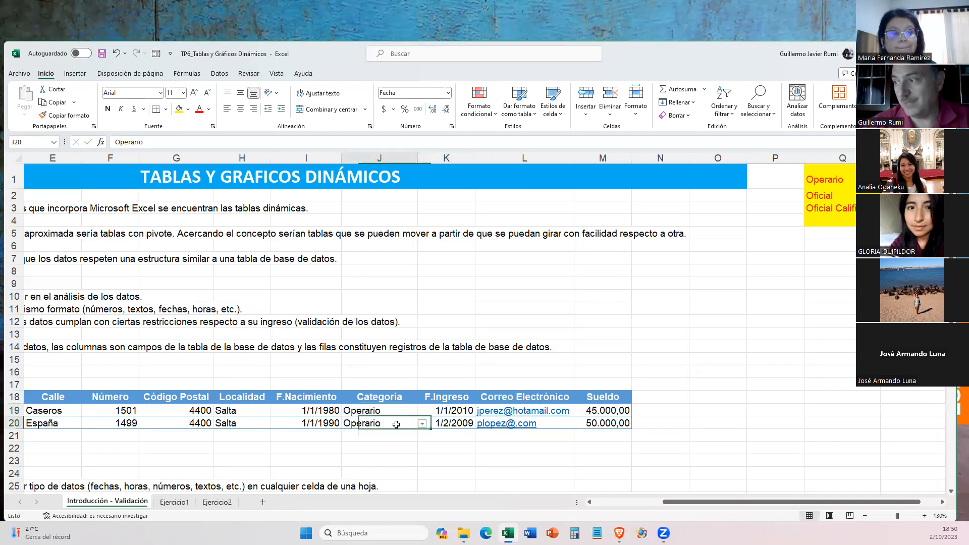
{"action": "left_click", "coordinate": [421, 425]}
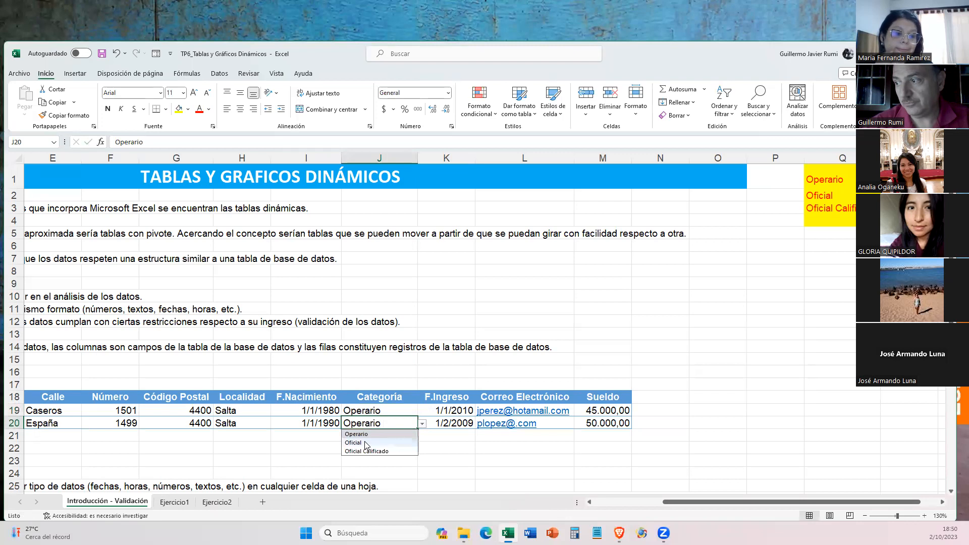
{"action": "left_click", "coordinate": [367, 441]}
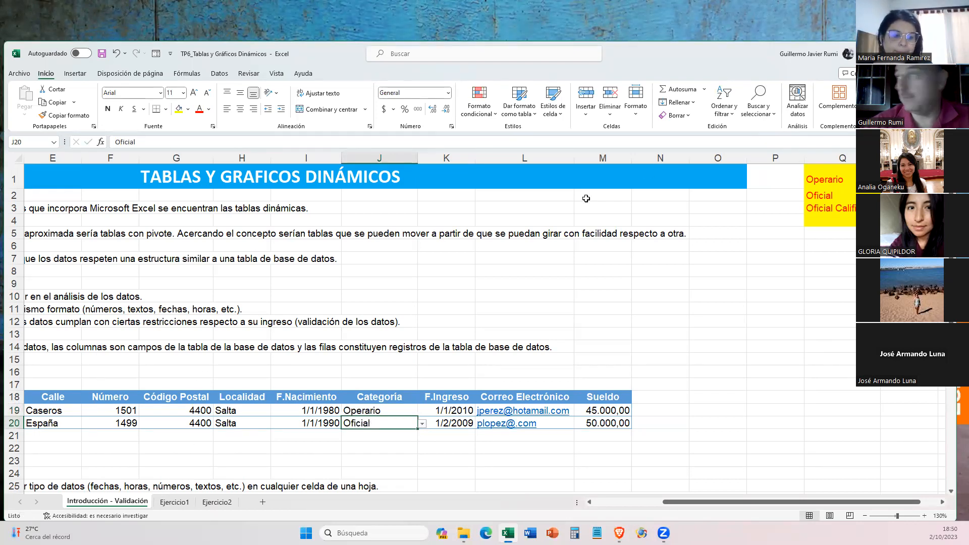
- Review the allowed criteria types, including Personalizada, in the data validation settings of cell J20 and close them without changes
{"action": "left_click", "coordinate": [214, 74]}
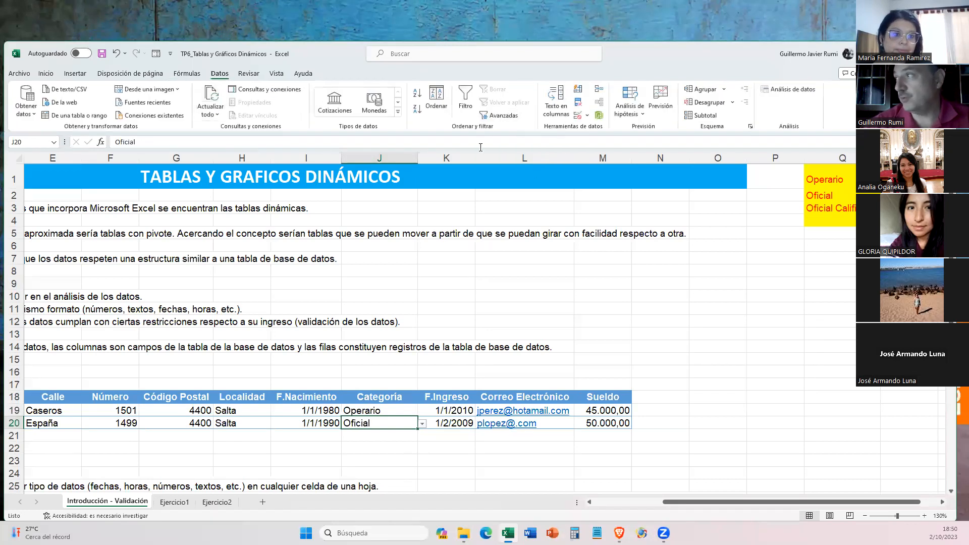
{"action": "left_click", "coordinate": [586, 115]}
{"action": "left_click", "coordinate": [599, 129]}
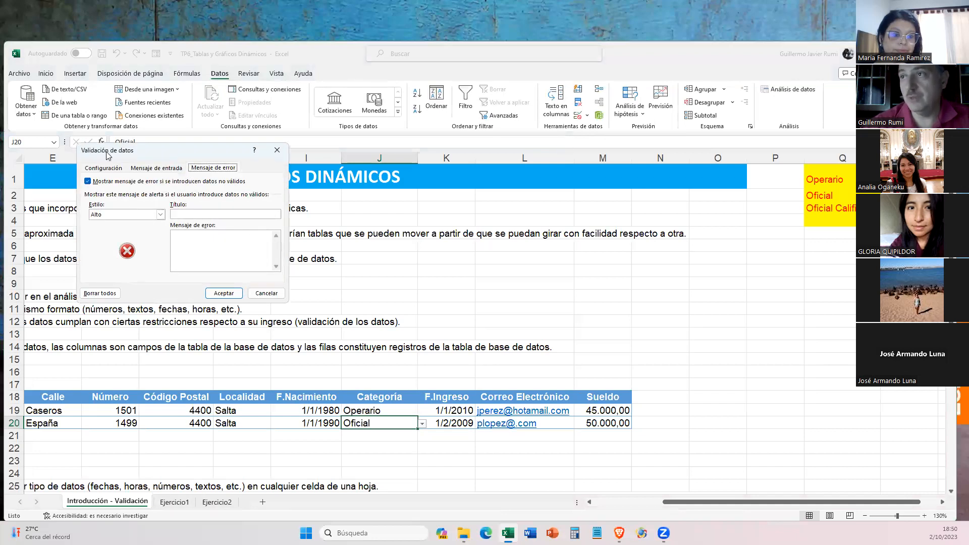
{"action": "left_click", "coordinate": [106, 168]}
{"action": "left_click", "coordinate": [113, 201]}
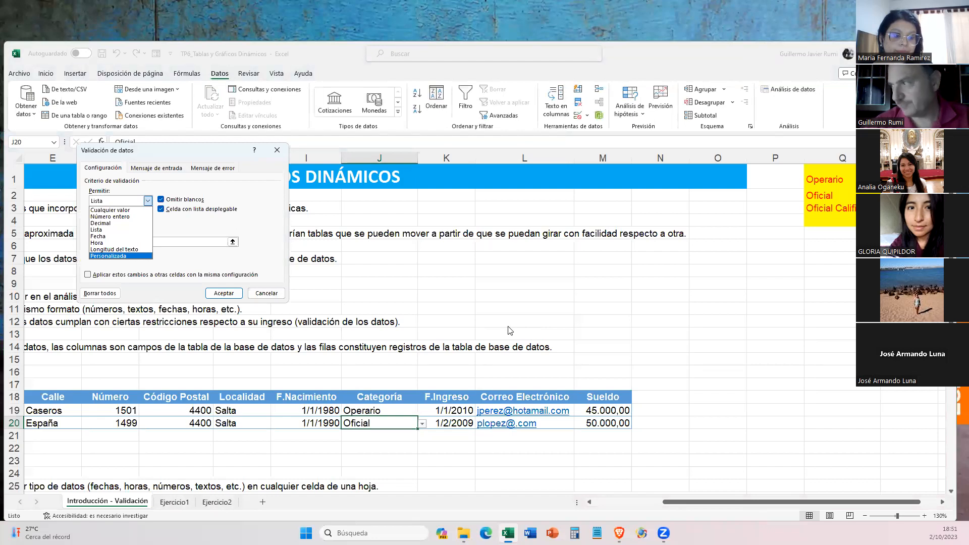
{"action": "key", "text": "Escape"}
{"action": "key", "text": "Escape"}
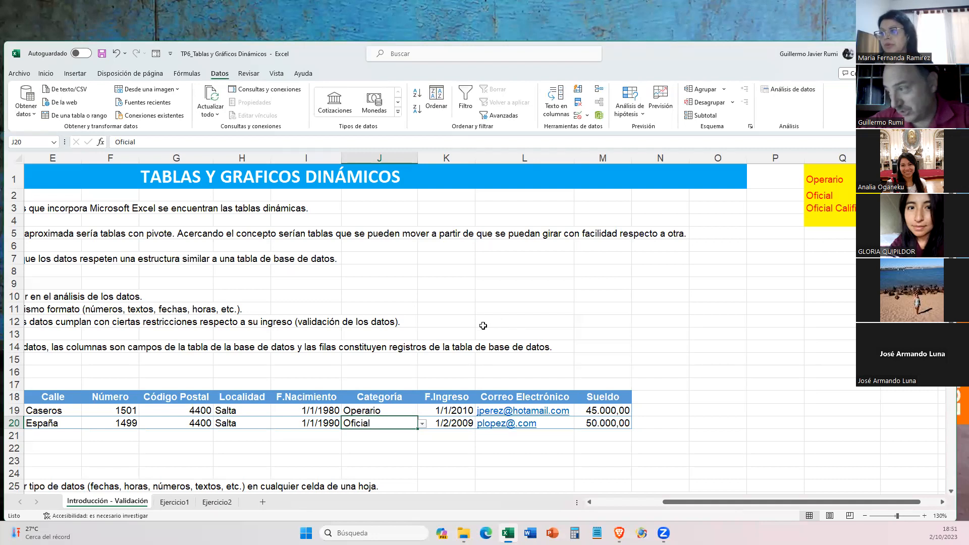
{"action": "left_click", "coordinate": [573, 411]}
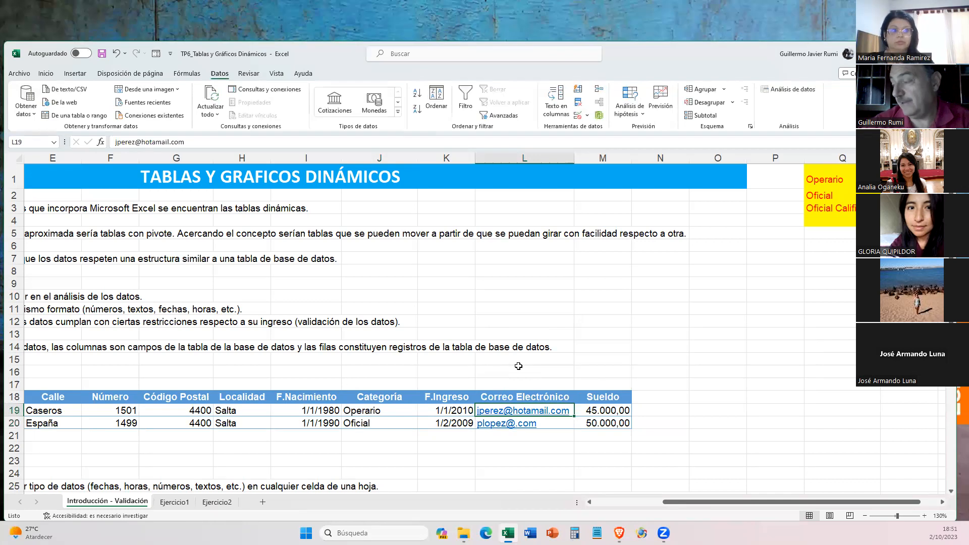
{"action": "scroll", "coordinate": [518, 366], "scroll_direction": "down", "scroll_amount": 1}
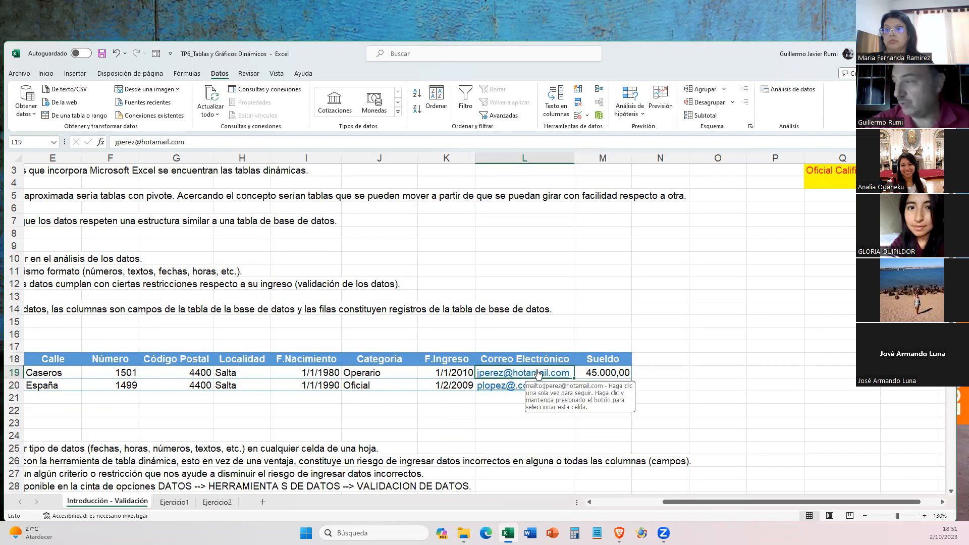
{"action": "left_click_drag", "start_coordinate": [538, 374], "coordinate": [536, 385]}
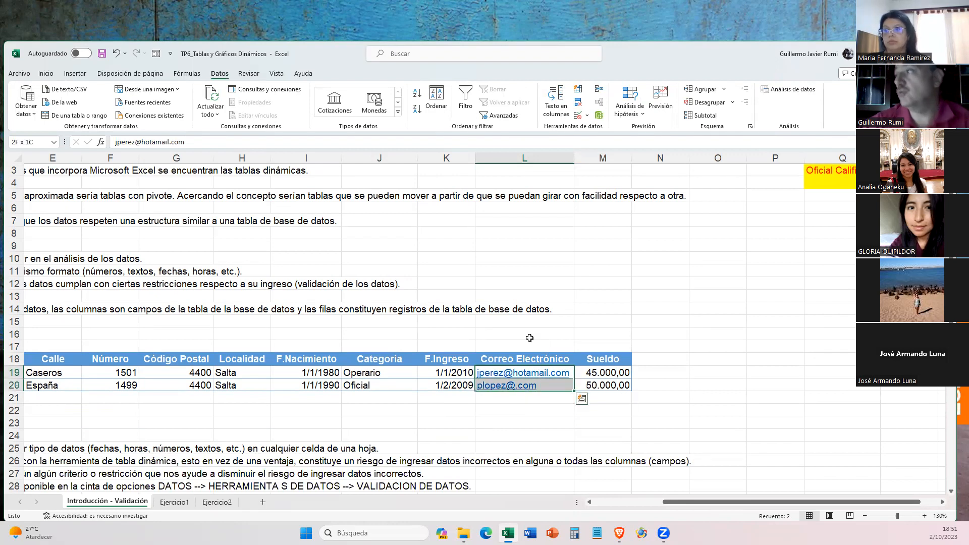
{"action": "left_click", "coordinate": [588, 115]}
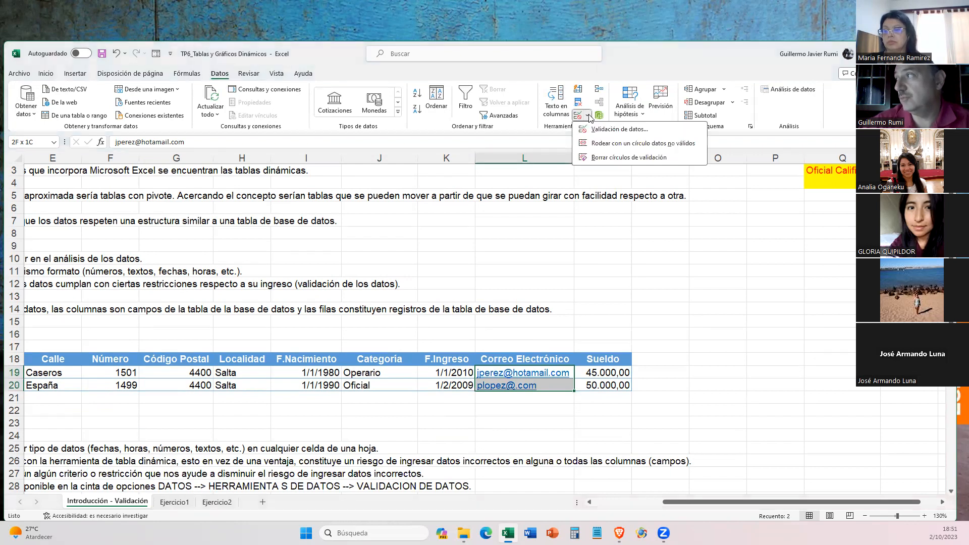
{"action": "left_click", "coordinate": [595, 129]}
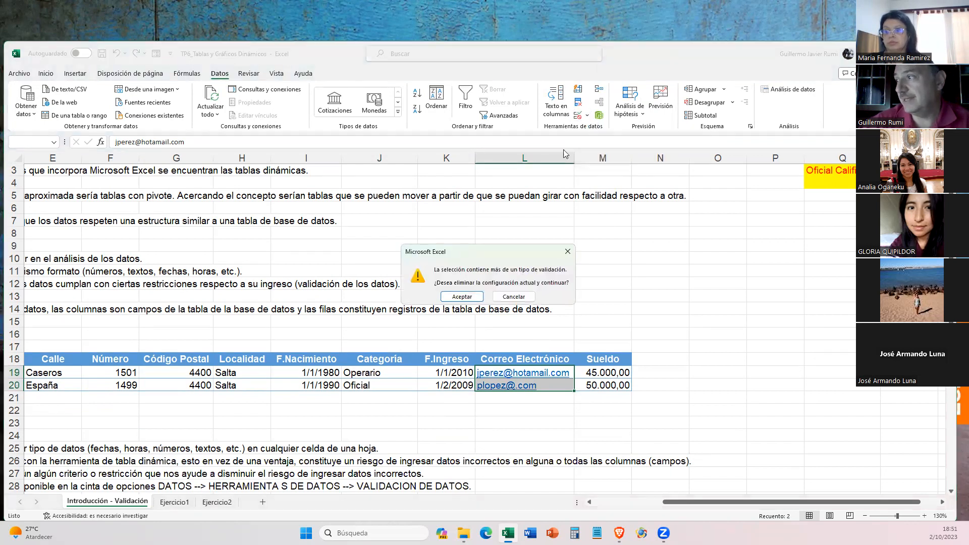
{"action": "left_click", "coordinate": [462, 297]}
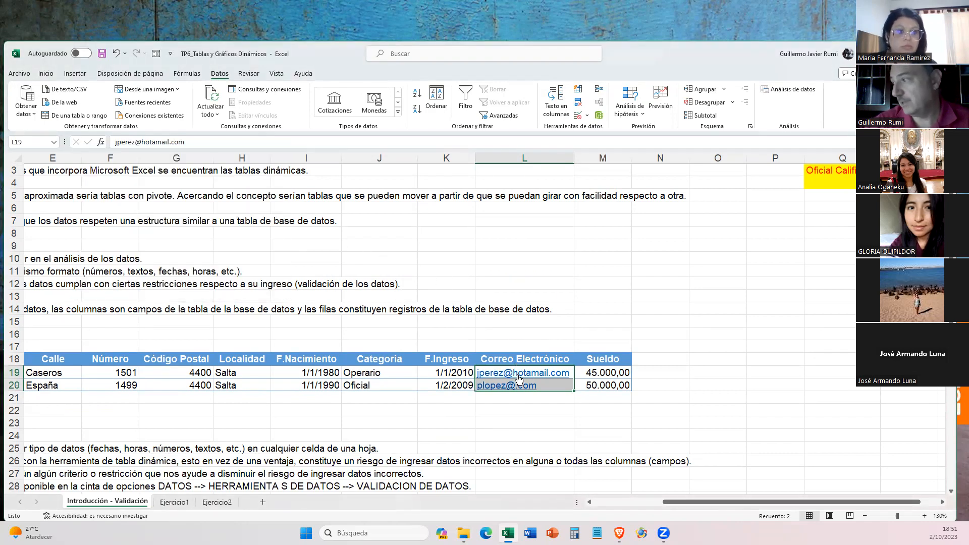
{"action": "left_click", "coordinate": [752, 335]}
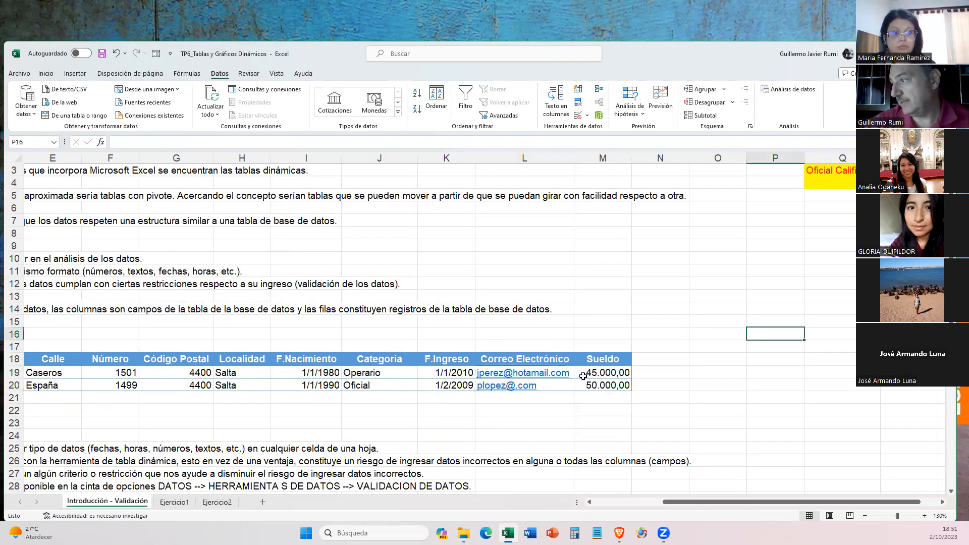
- Review the Personalizada formula in the data validation settings of Correo Electrónico cell L19 and close them without saving changes
{"action": "left_click", "coordinate": [566, 371]}
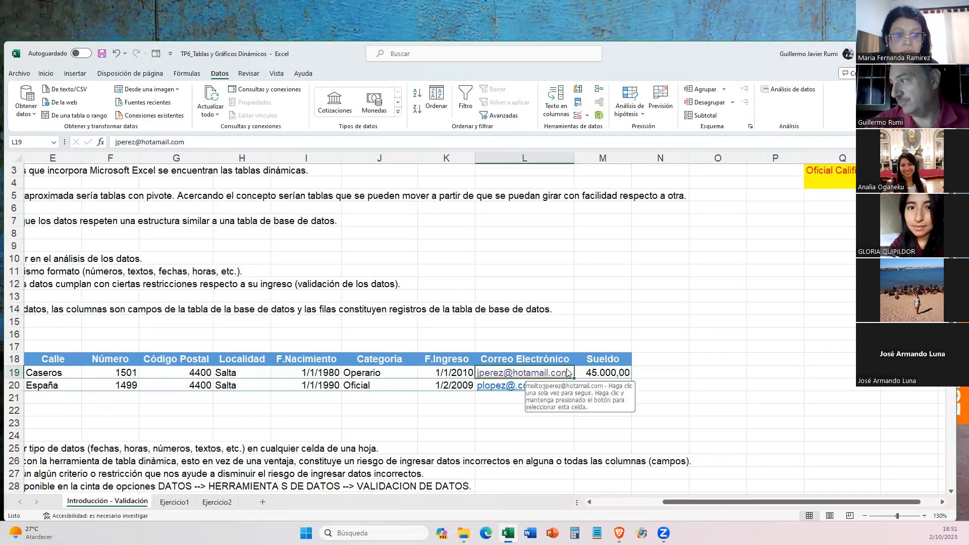
{"action": "left_click", "coordinate": [587, 115]}
{"action": "left_click", "coordinate": [604, 130]}
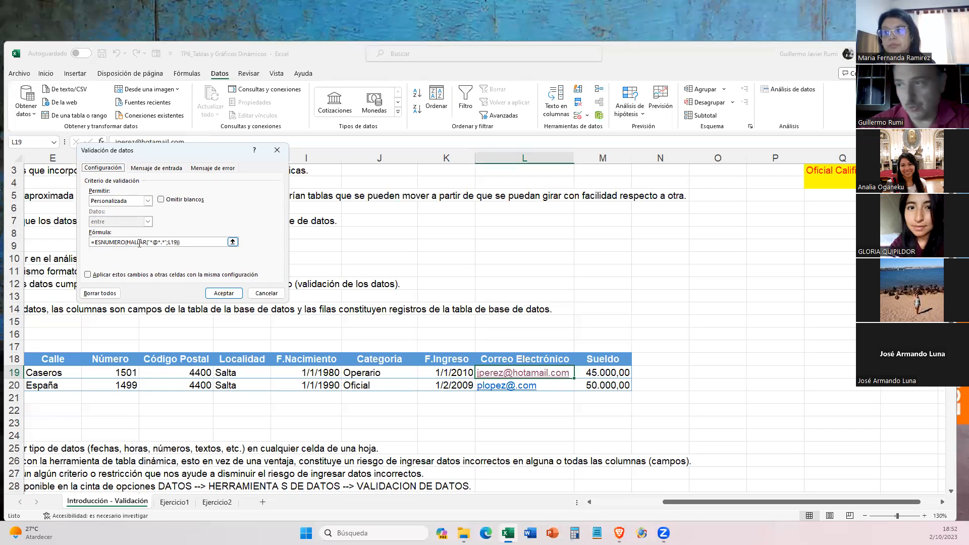
{"action": "left_click_drag", "start_coordinate": [182, 243], "coordinate": [82, 242]}
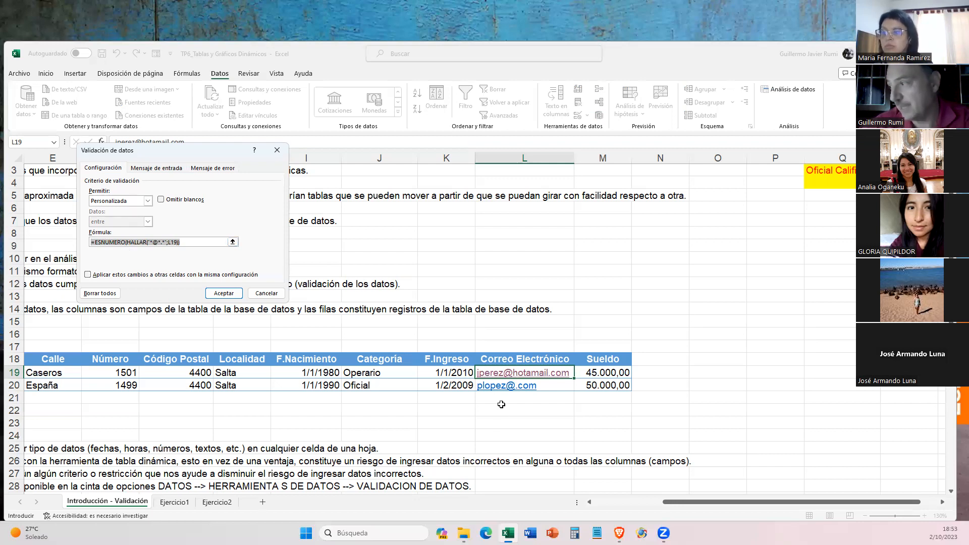
{"action": "left_click", "coordinate": [524, 372]}
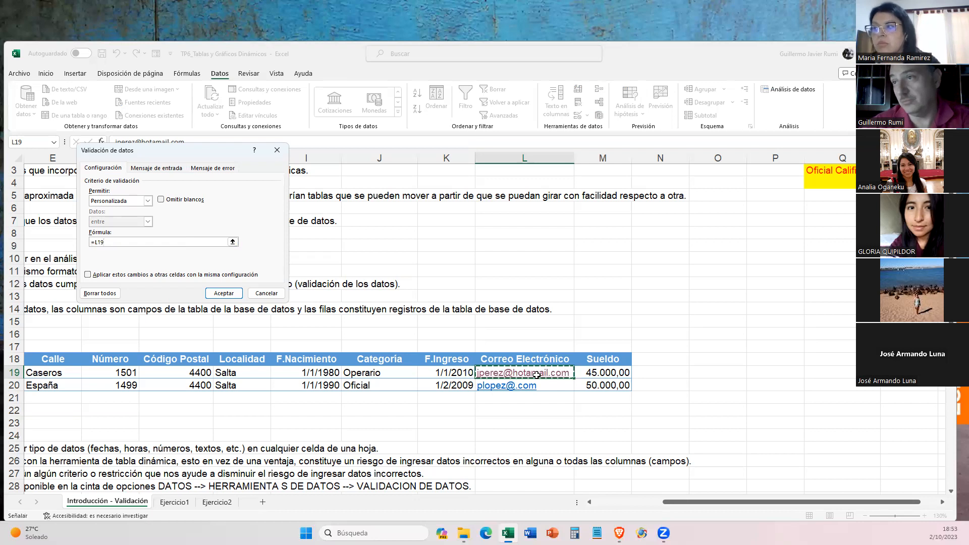
{"action": "key", "text": "Return"}
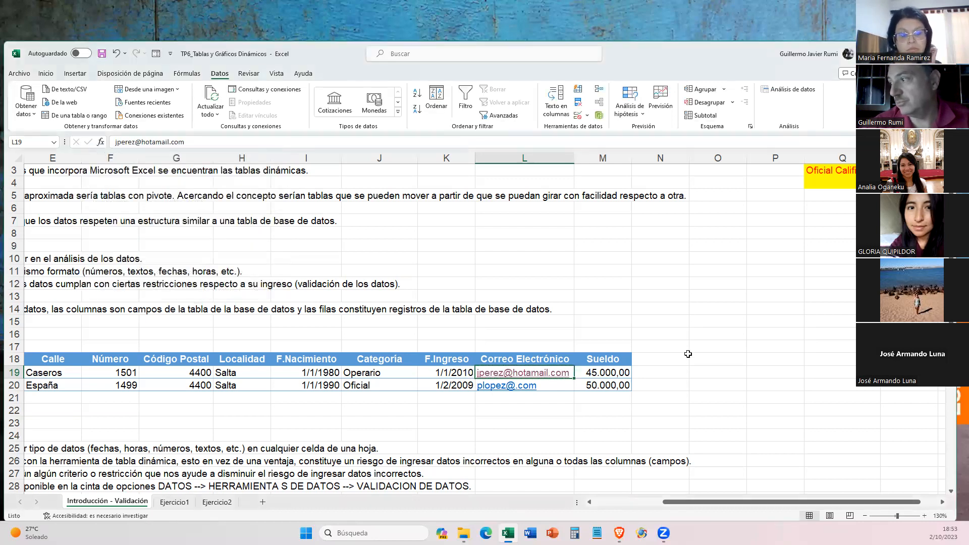
- Try to enter the e-mail address in Correo Electrónico cell L19 without its @ sign, and cancel the entry
{"action": "key", "text": "F2"}
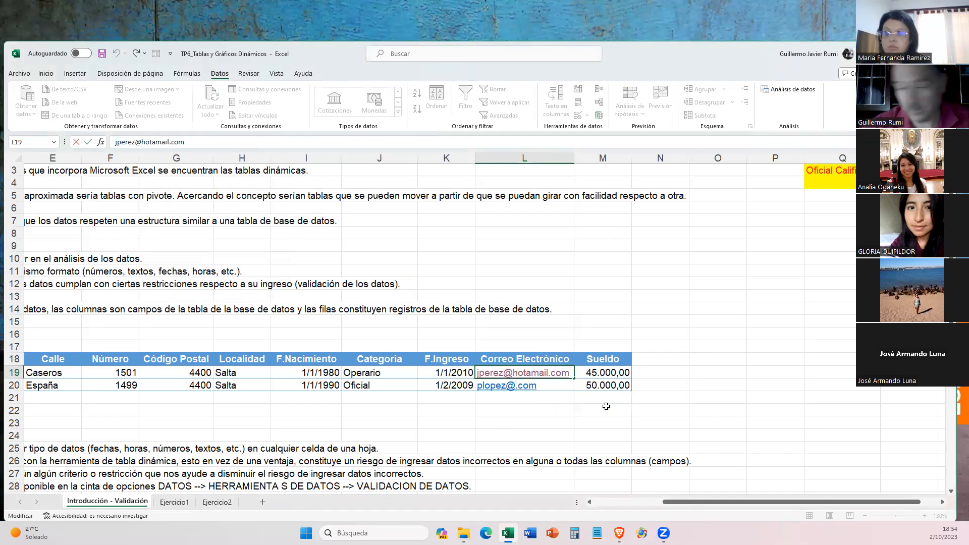
{"action": "key", "text": "BackSpace"}
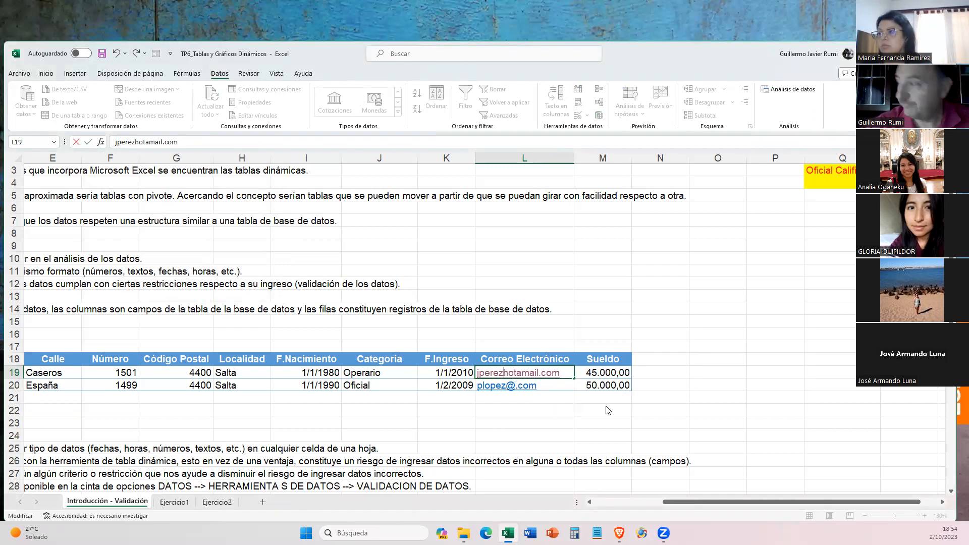
{"action": "key", "text": "Return"}
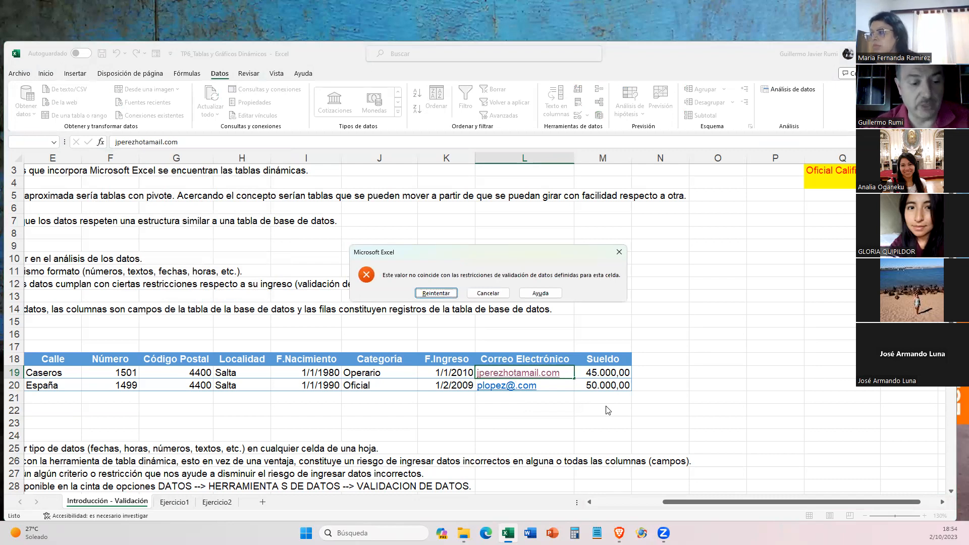
{"action": "key", "text": "Escape"}
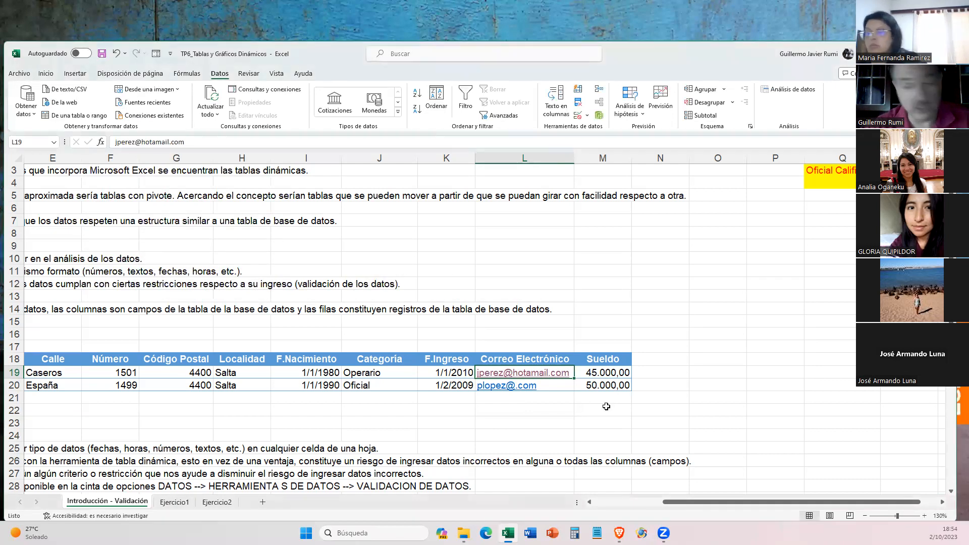
- Try to enter the e-mail address in cell L19 without the dot before com, and cancel the entry
{"action": "key", "text": "F2"}
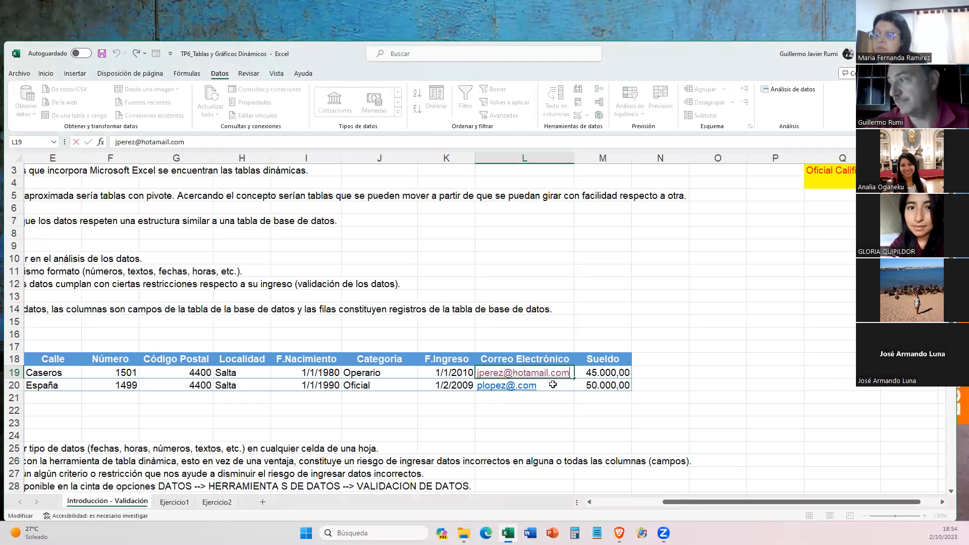
{"action": "left_click", "coordinate": [553, 372]}
{"action": "key", "text": "BackSpace"}
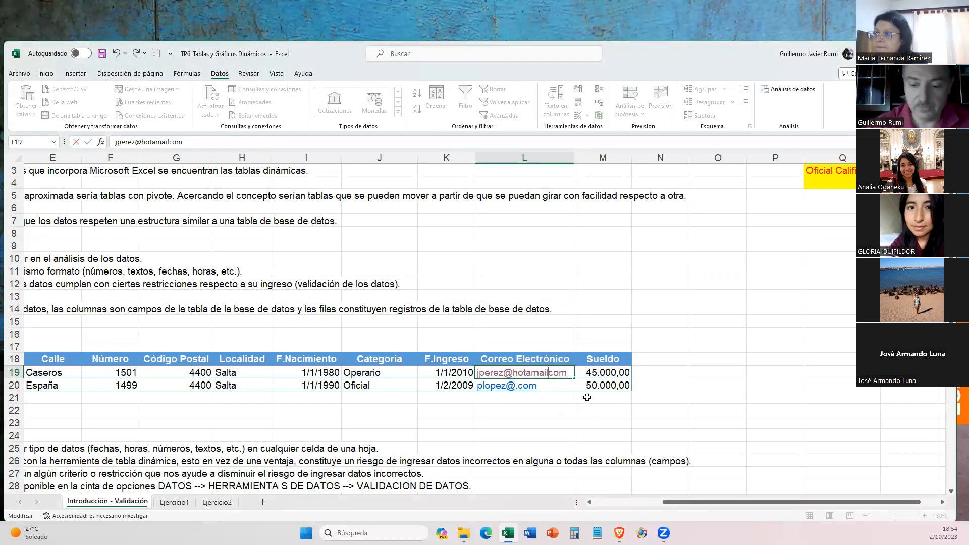
{"action": "key", "text": "Return"}
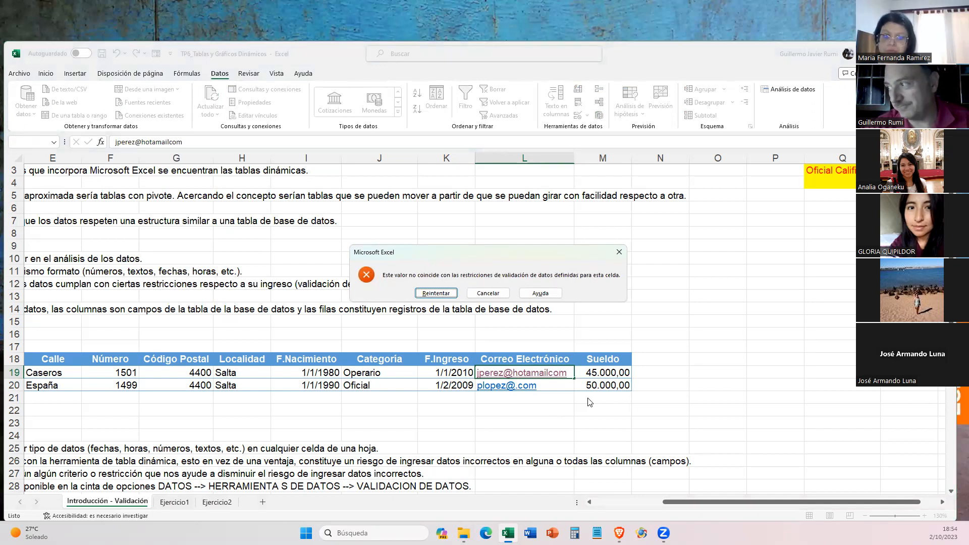
{"action": "key", "text": "Escape"}
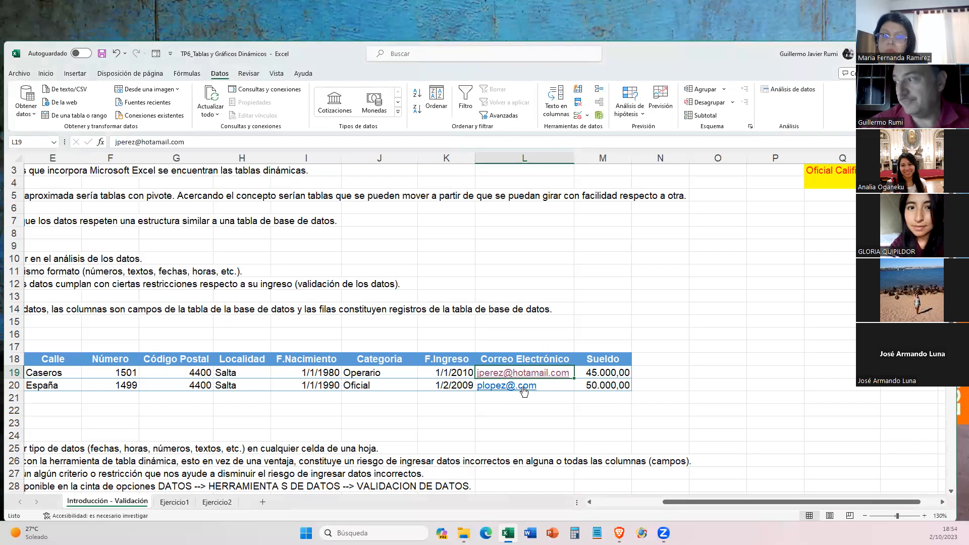
- Check the criteria type and formula of the validation rule on e-mail cell L19 once more and close the settings
{"action": "key", "text": "F2"}
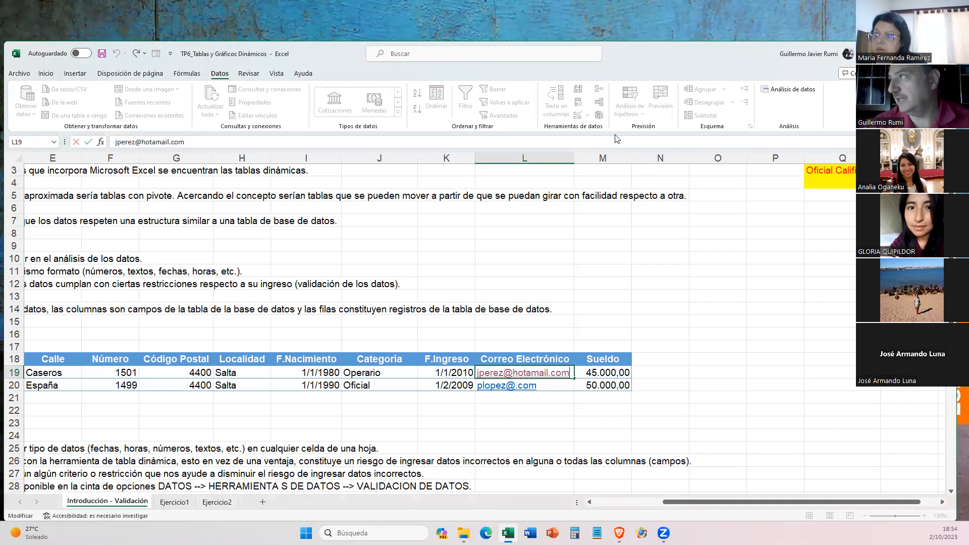
{"action": "key", "text": "Escape"}
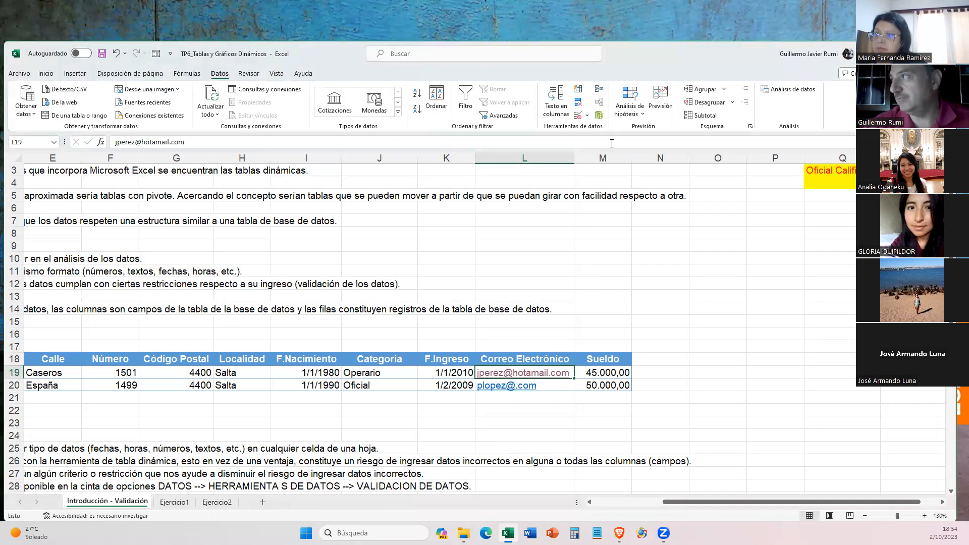
{"action": "left_click", "coordinate": [588, 116]}
{"action": "left_click", "coordinate": [606, 129]}
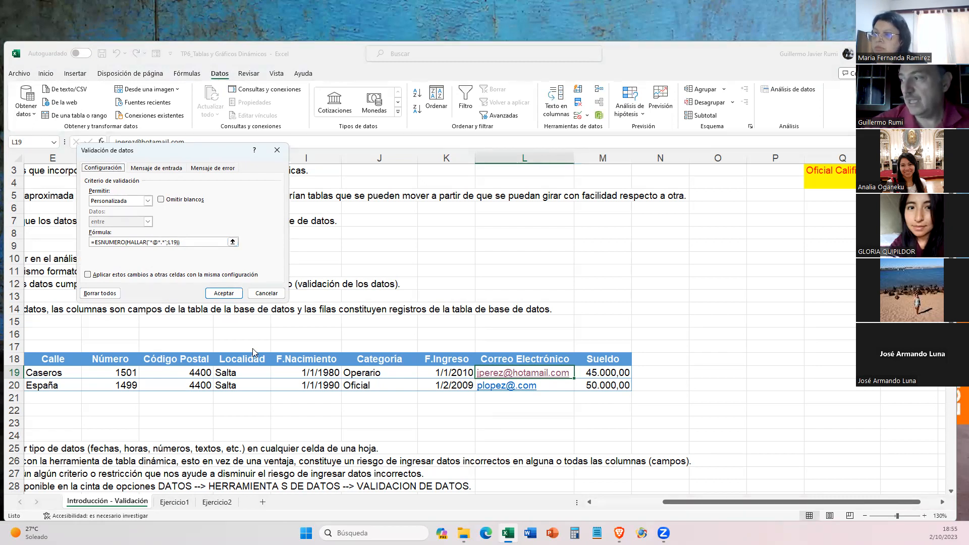
{"action": "key", "text": "Return"}
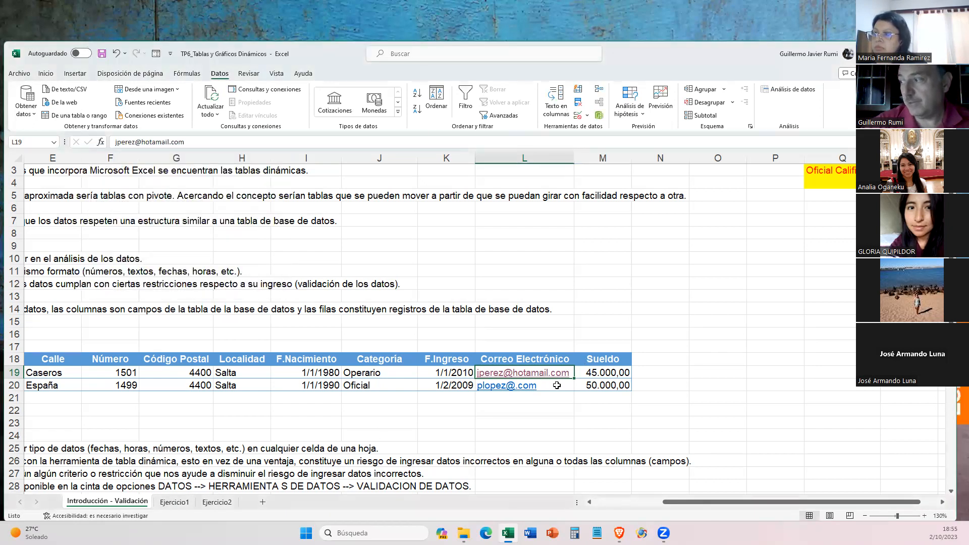
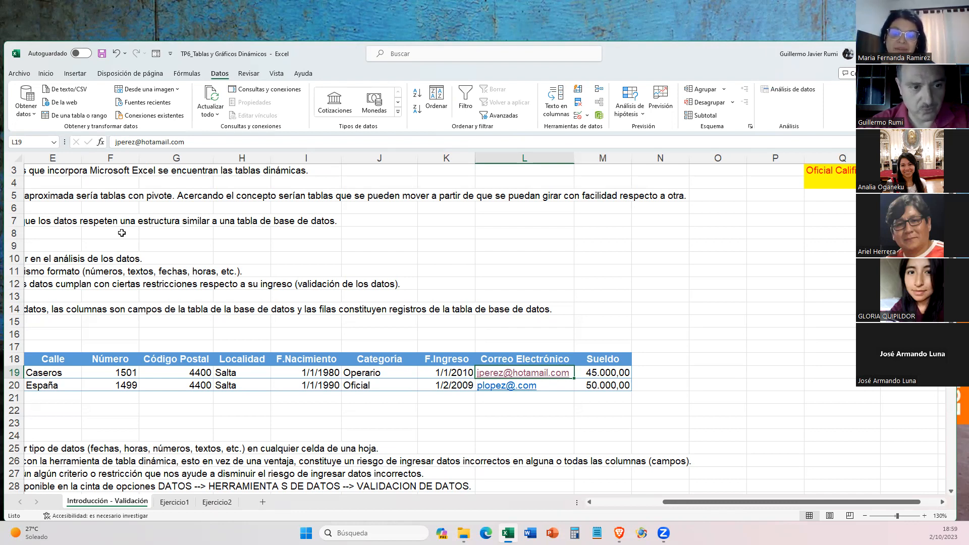
- Write GIGO in the empty cell L8 above the employee table and clear the cell again
{"action": "left_click", "coordinate": [515, 335]}
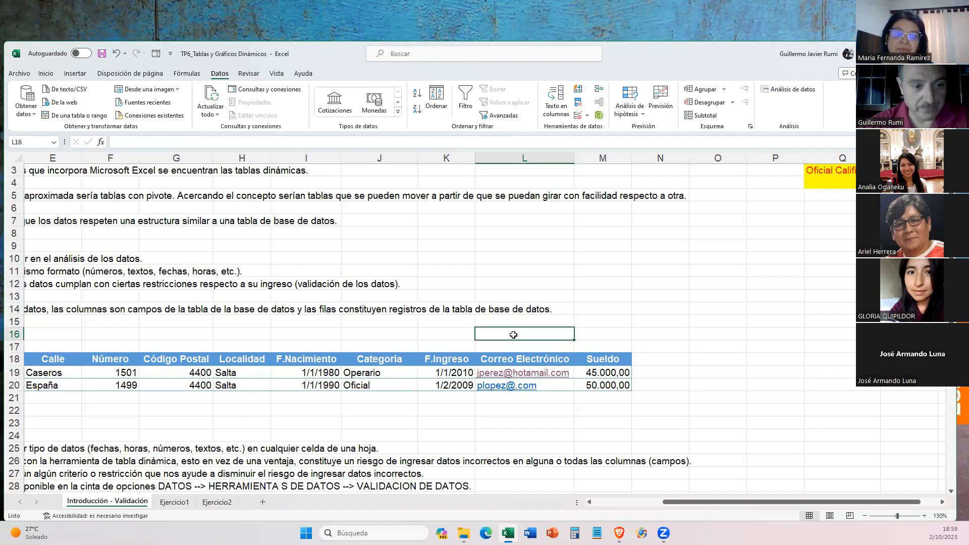
{"action": "left_click", "coordinate": [507, 233]}
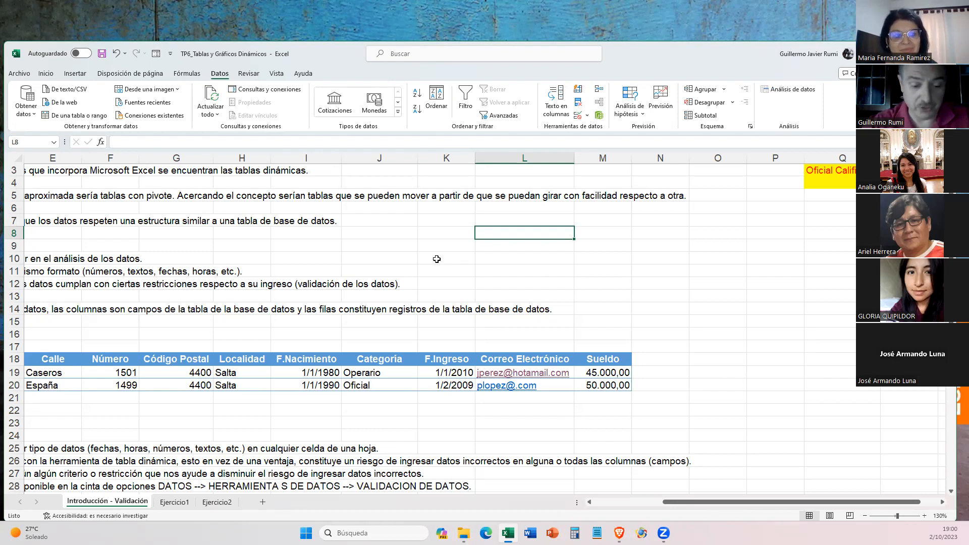
{"action": "type", "text": "GIGO"}
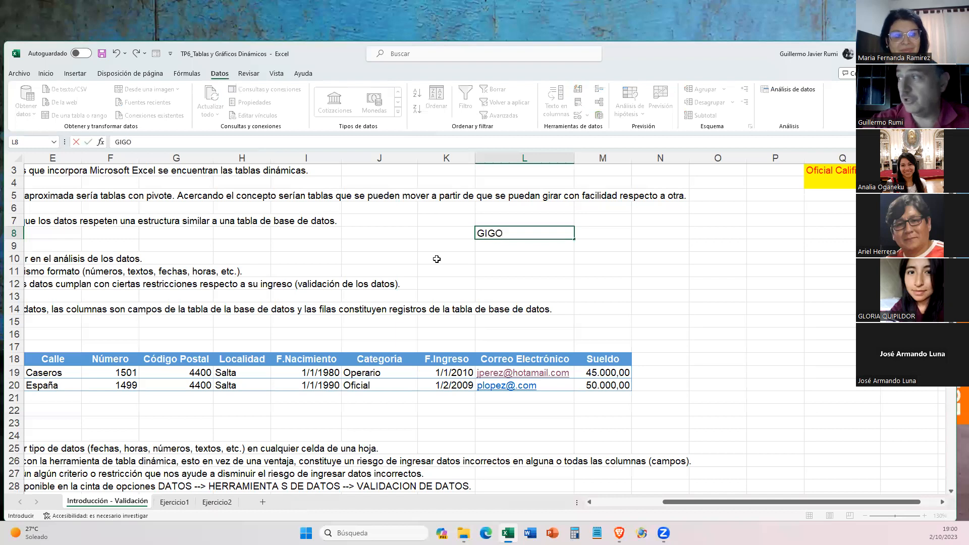
{"action": "key", "text": "Return"}
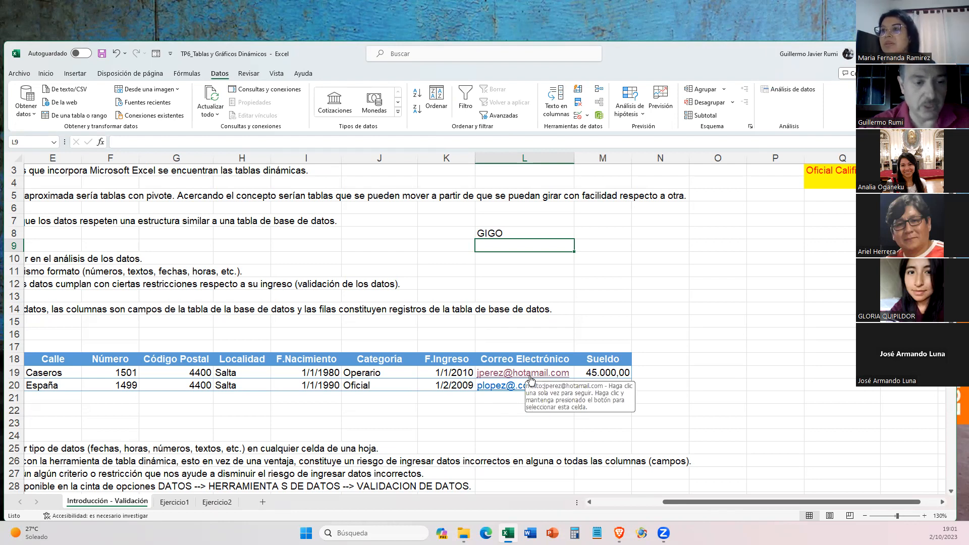
{"action": "left_click", "coordinate": [490, 231]}
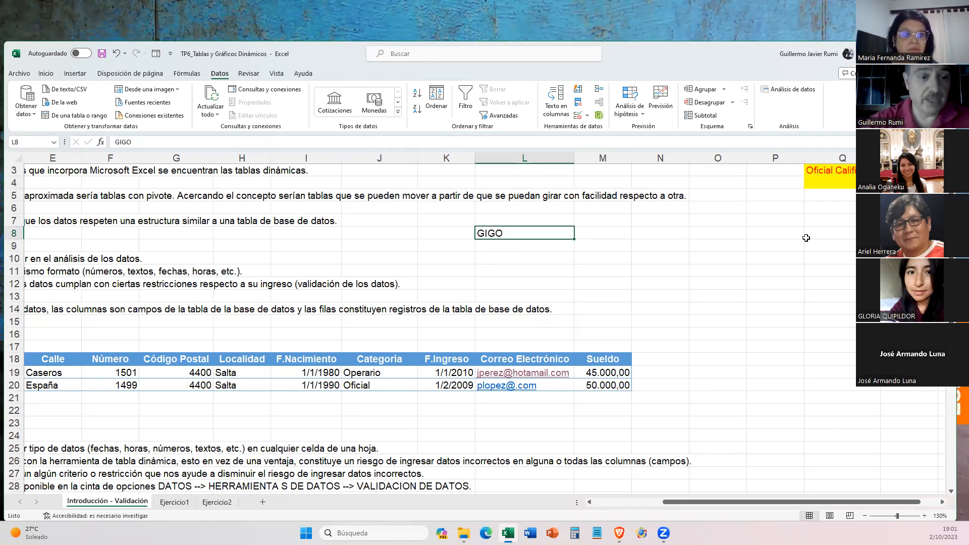
{"action": "key", "text": "Delete"}
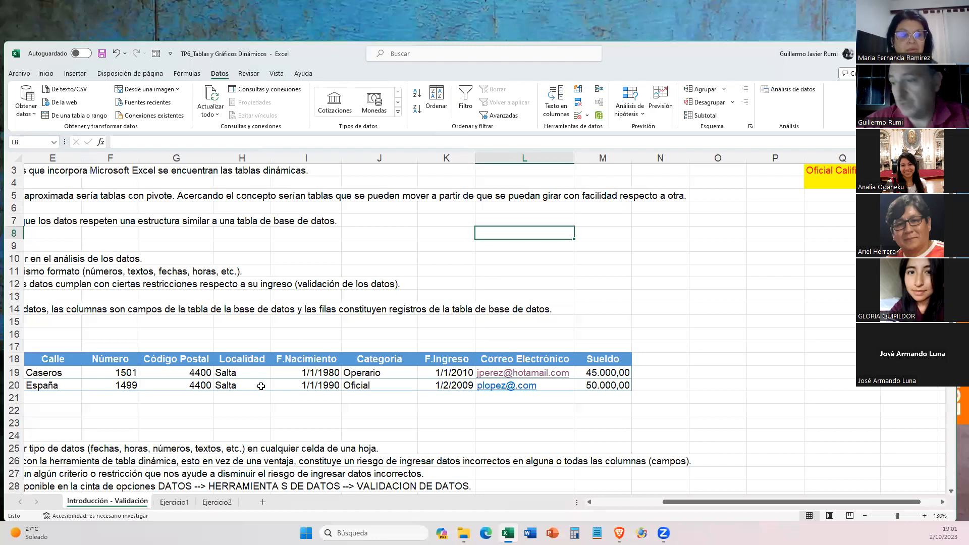
- Open the Ejercicio1 sheet and examine the Fecha, Vendedor, Forma Pago and Importe columns of its sales list
{"action": "left_click", "coordinate": [174, 501]}
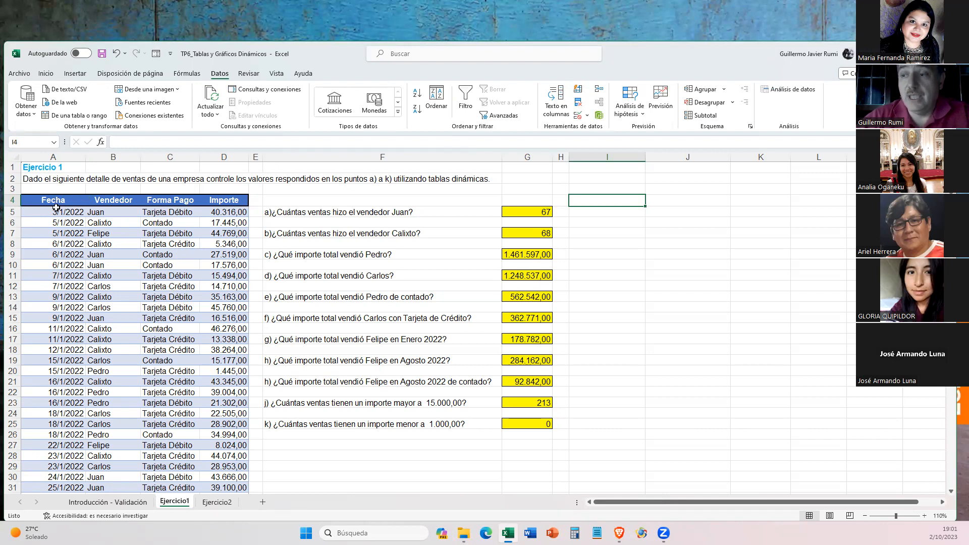
{"action": "scroll", "coordinate": [56, 210], "scroll_direction": "down", "scroll_amount": 3}
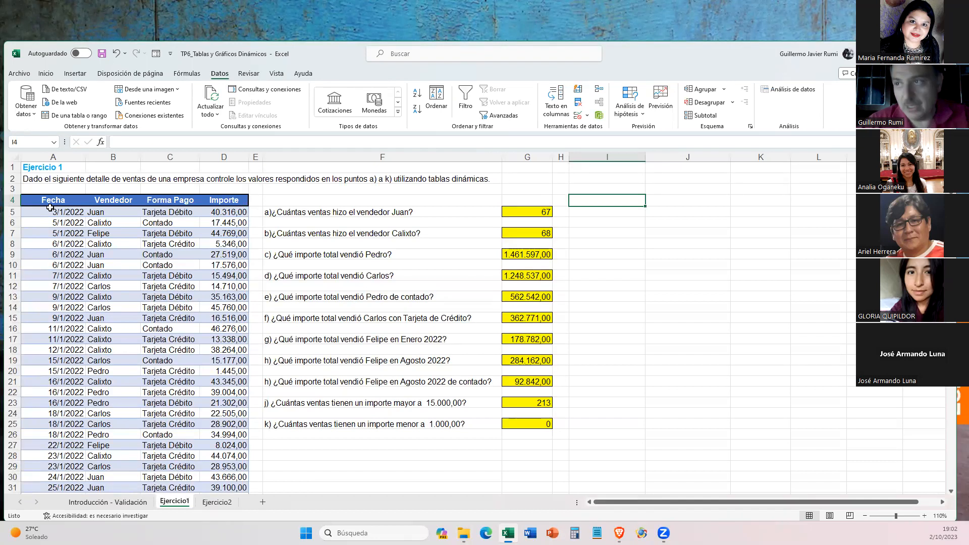
{"action": "left_click_drag", "start_coordinate": [58, 198], "coordinate": [205, 199]}
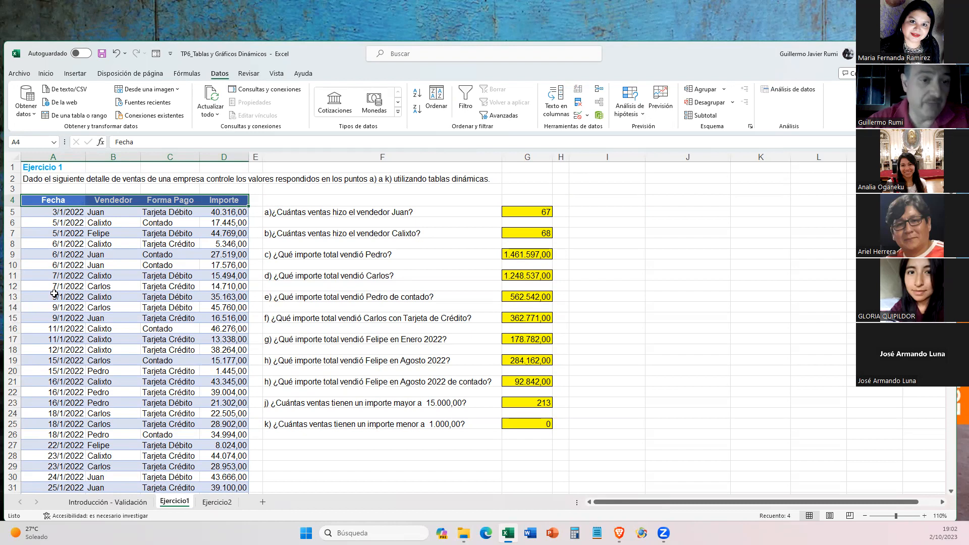
{"action": "scroll", "coordinate": [54, 293], "scroll_direction": "down", "scroll_amount": 7}
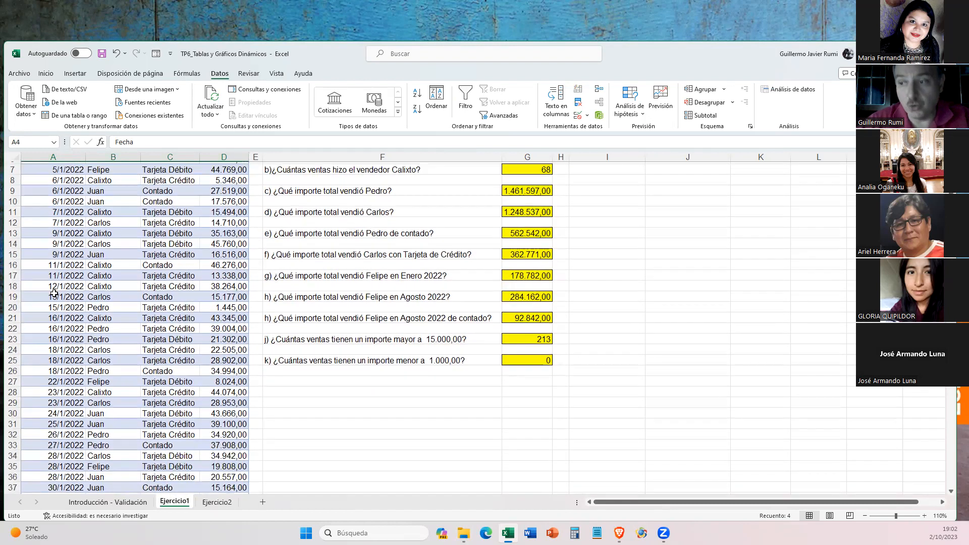
{"action": "scroll", "coordinate": [54, 293], "scroll_direction": "down", "scroll_amount": 2}
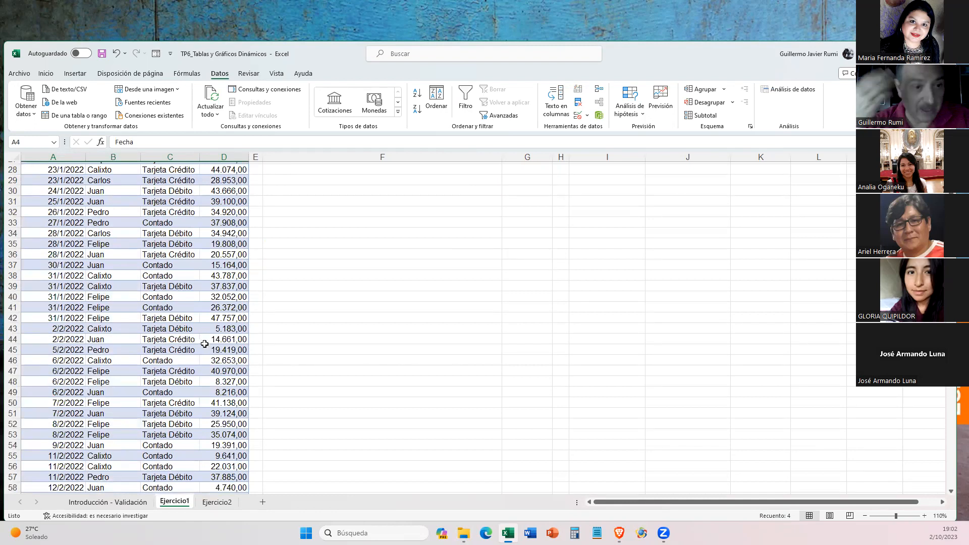
{"action": "scroll", "coordinate": [151, 406], "scroll_direction": "up", "scroll_amount": 7}
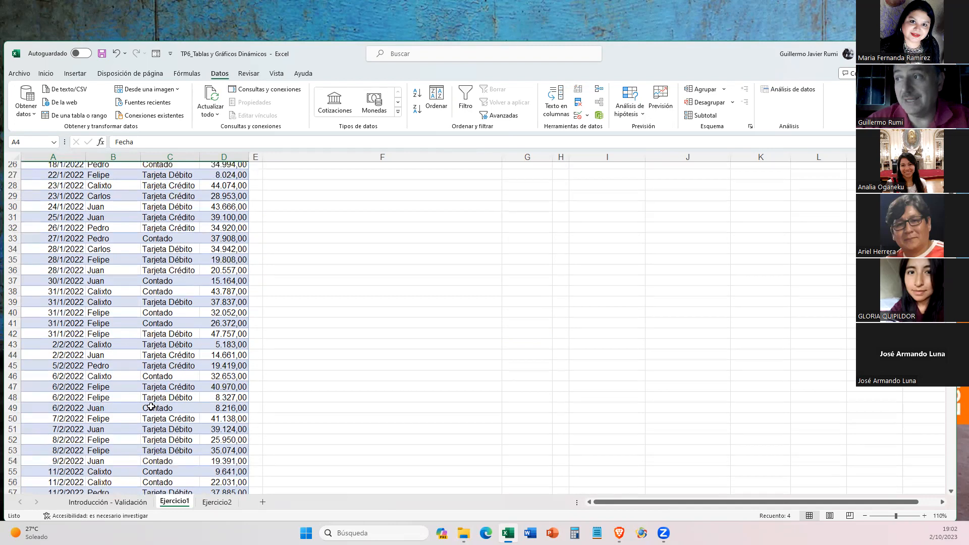
{"action": "scroll", "coordinate": [150, 407], "scroll_direction": "up", "scroll_amount": 2}
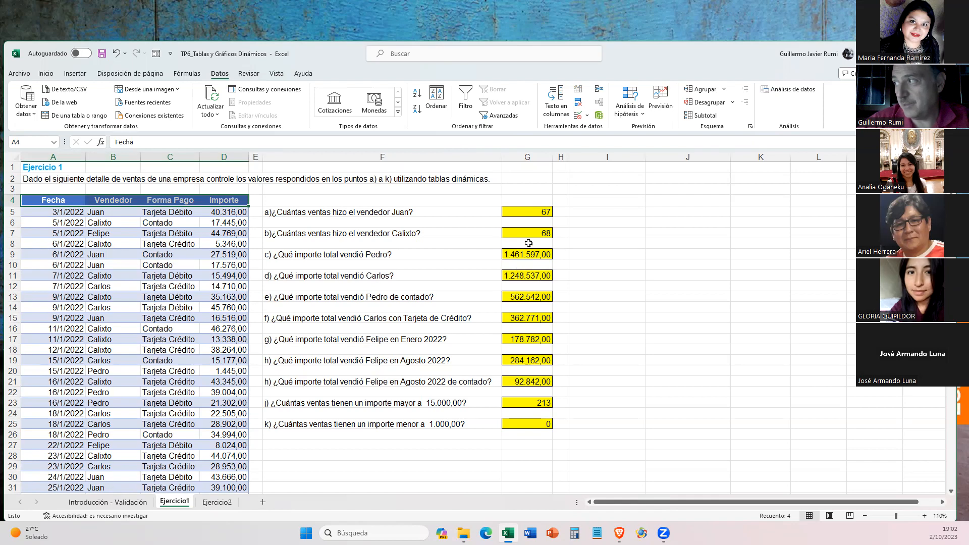
- Examine the formulas behind the answers to questions a) to e) in cells G5 to G13
{"action": "left_click", "coordinate": [524, 213]}
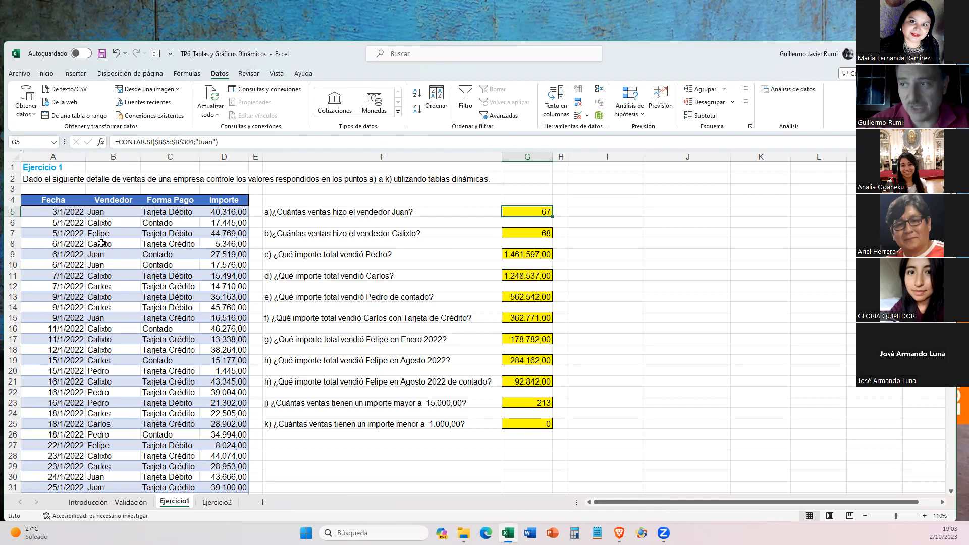
{"action": "scroll", "coordinate": [101, 243], "scroll_direction": "down", "scroll_amount": 9}
{"action": "scroll", "coordinate": [102, 243], "scroll_direction": "up", "scroll_amount": 9}
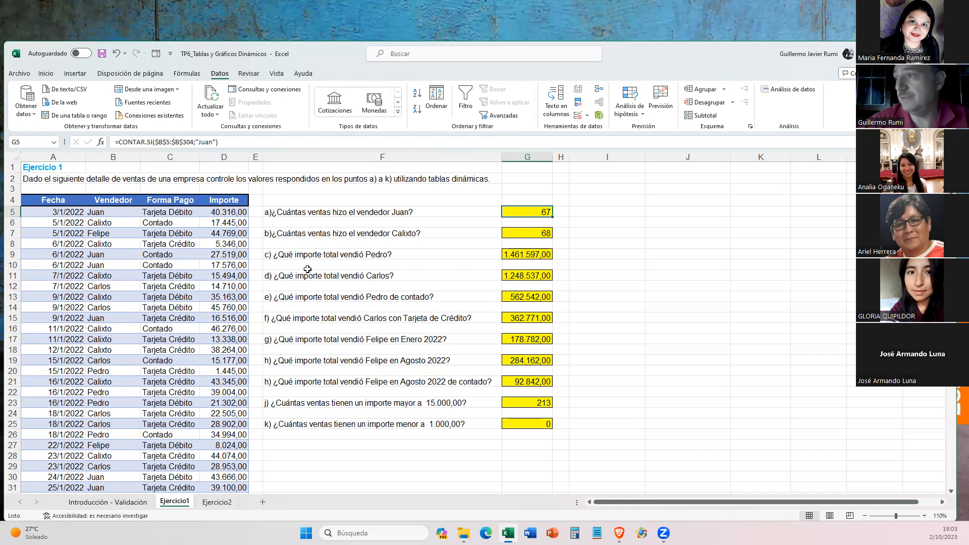
{"action": "left_click", "coordinate": [530, 232]}
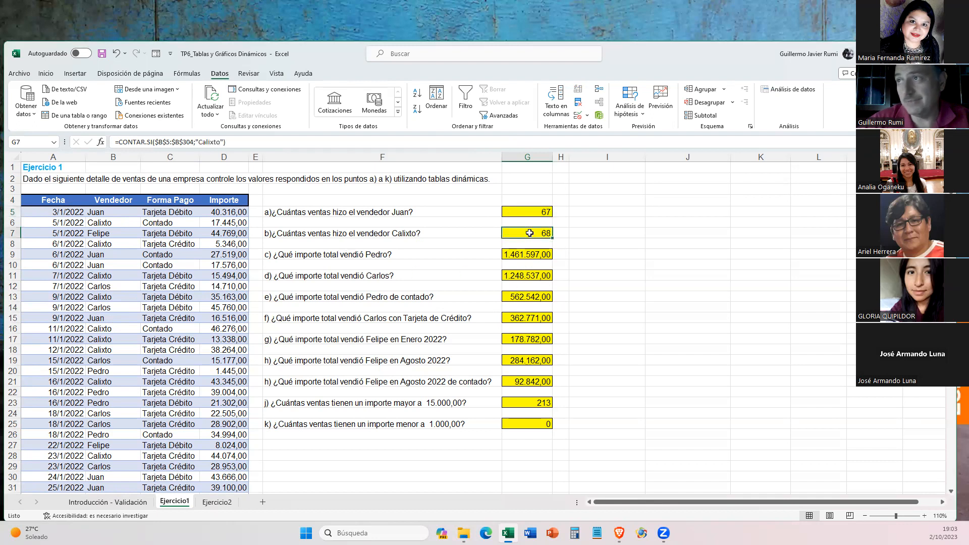
{"action": "left_click", "coordinate": [529, 253]}
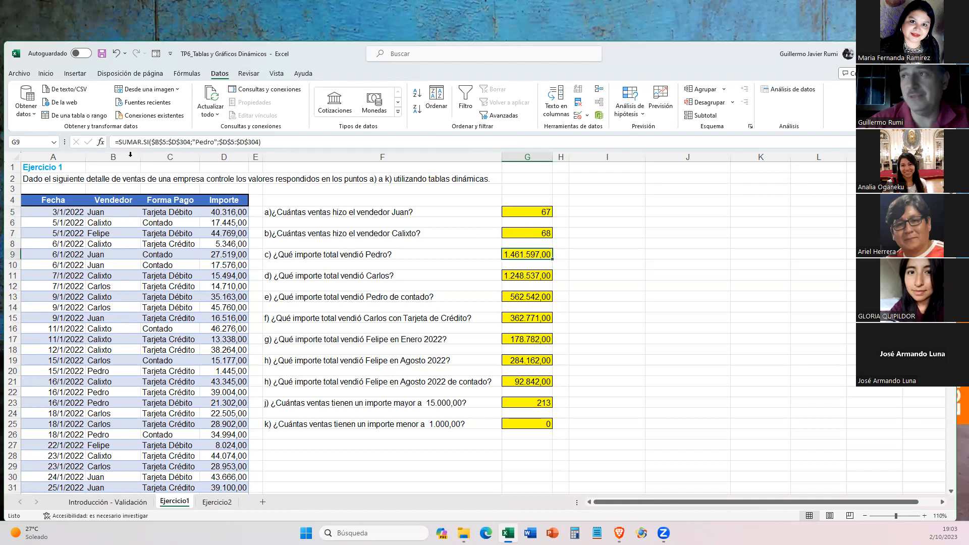
{"action": "left_click", "coordinate": [520, 274]}
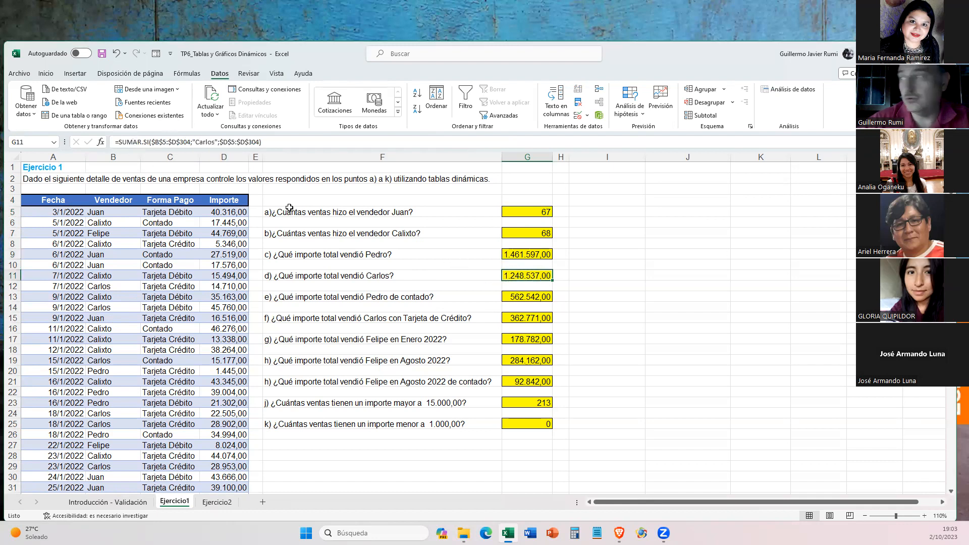
{"action": "left_click", "coordinate": [540, 302]}
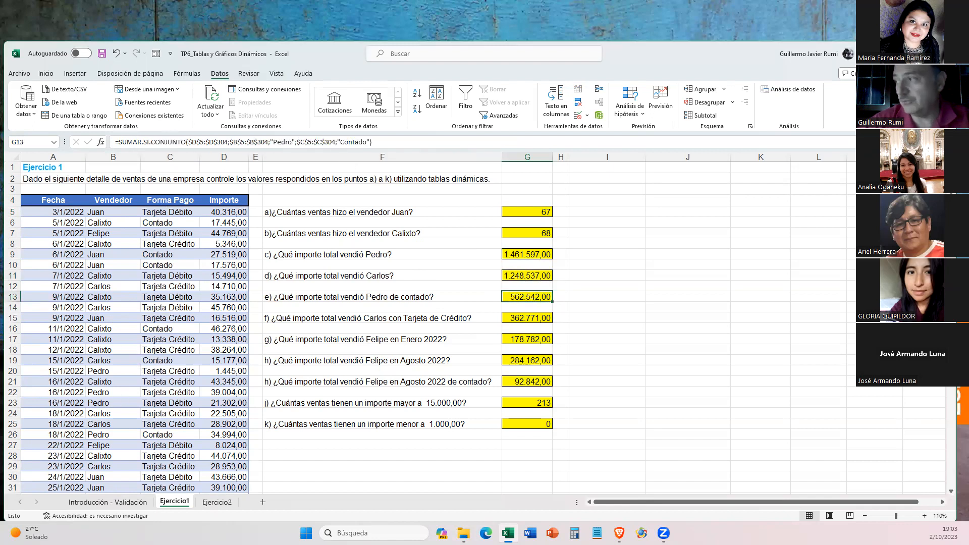
- Go through the formulas of all the yellow answer cells from G5 down to G25 and return to G5
{"action": "left_click", "coordinate": [531, 215]}
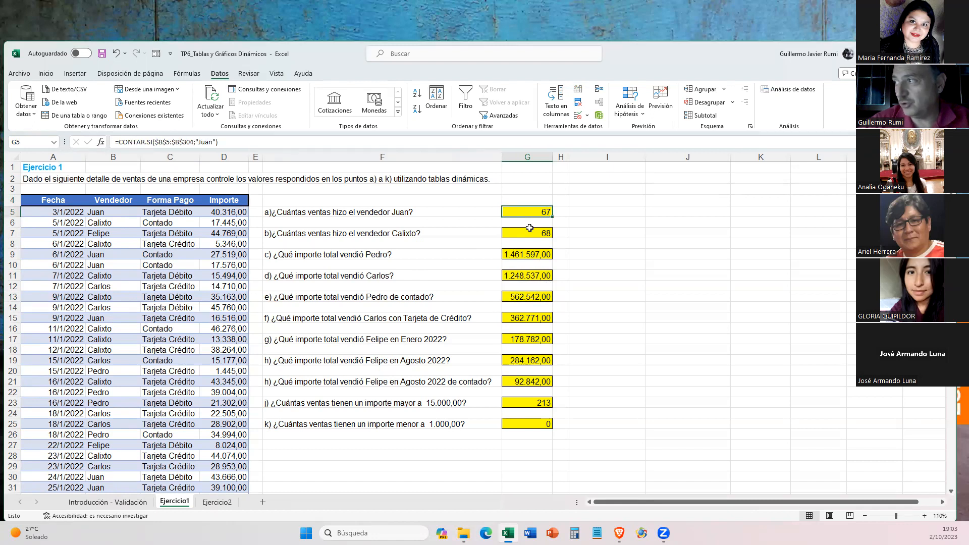
{"action": "left_click", "coordinate": [530, 231]}
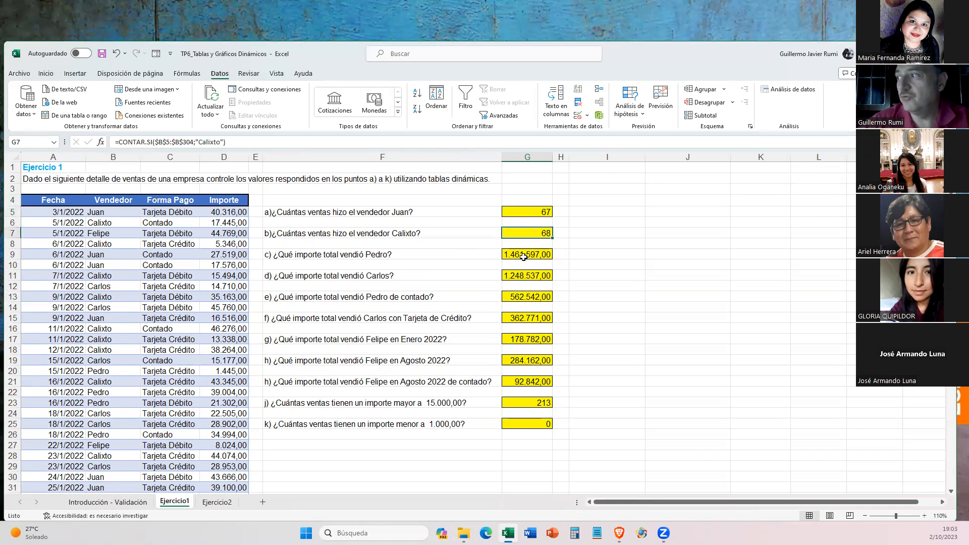
{"action": "left_click", "coordinate": [523, 256]}
{"action": "left_click", "coordinate": [524, 277]}
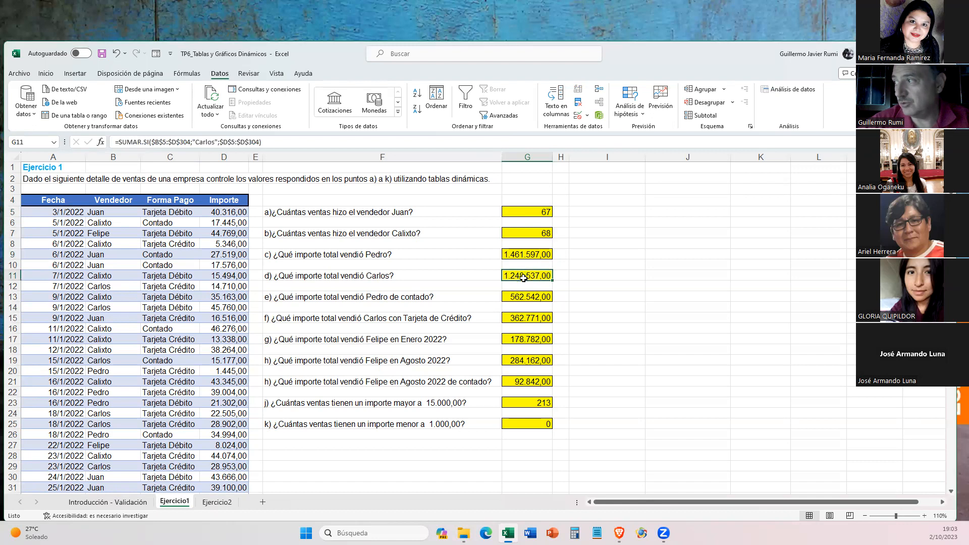
{"action": "left_click", "coordinate": [524, 297]}
{"action": "left_click", "coordinate": [520, 319]}
{"action": "left_click", "coordinate": [517, 340]}
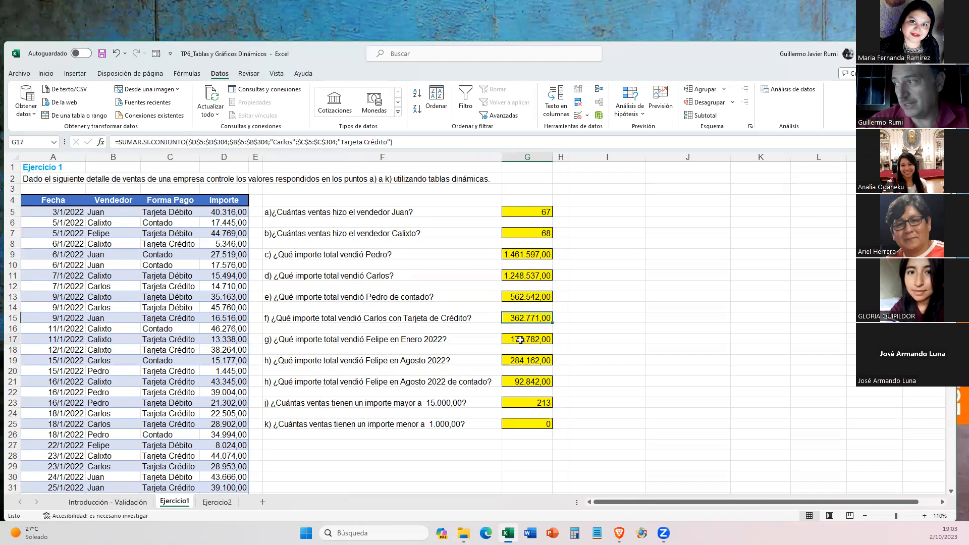
{"action": "left_click", "coordinate": [512, 360]}
{"action": "left_click", "coordinate": [510, 382]}
{"action": "left_click", "coordinate": [512, 402]}
{"action": "left_click", "coordinate": [516, 424]}
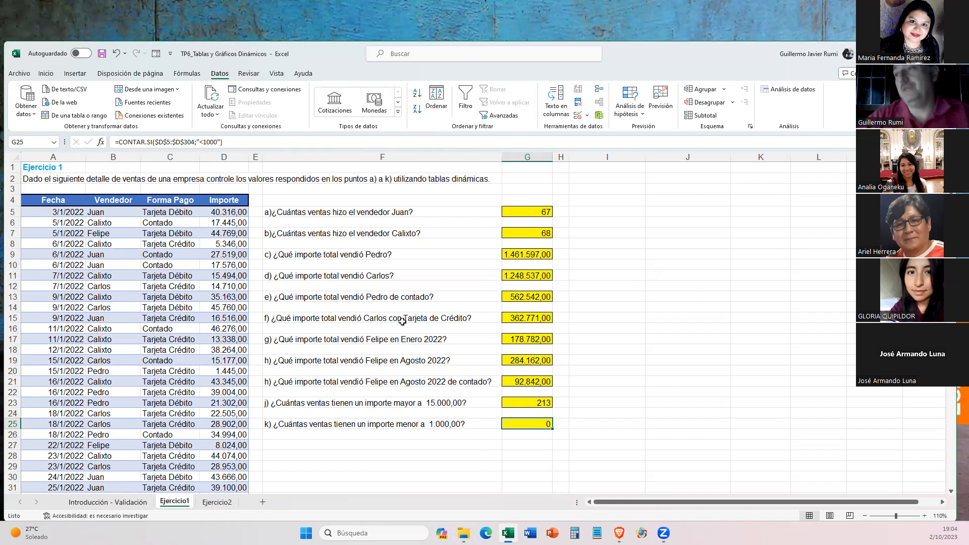
{"action": "left_click", "coordinate": [382, 297]}
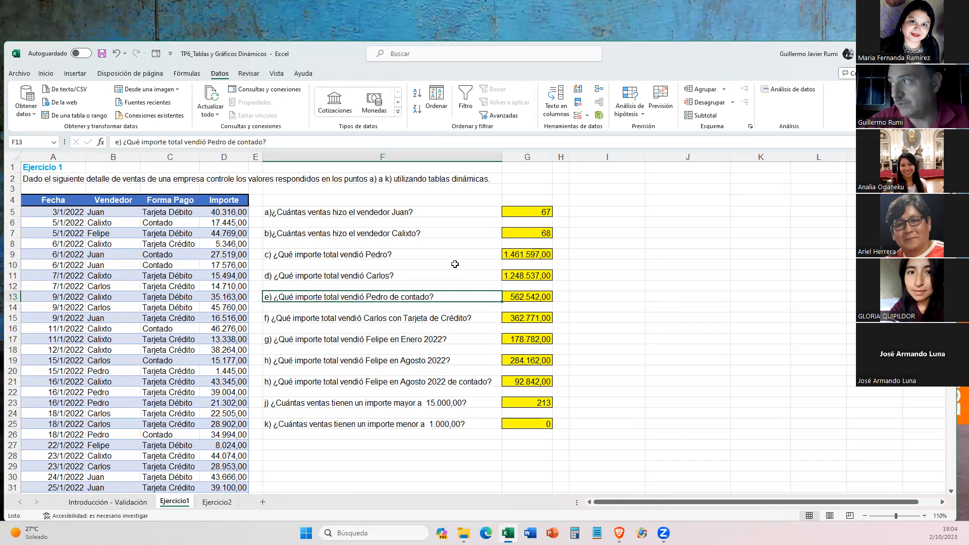
{"action": "left_click", "coordinate": [533, 209]}
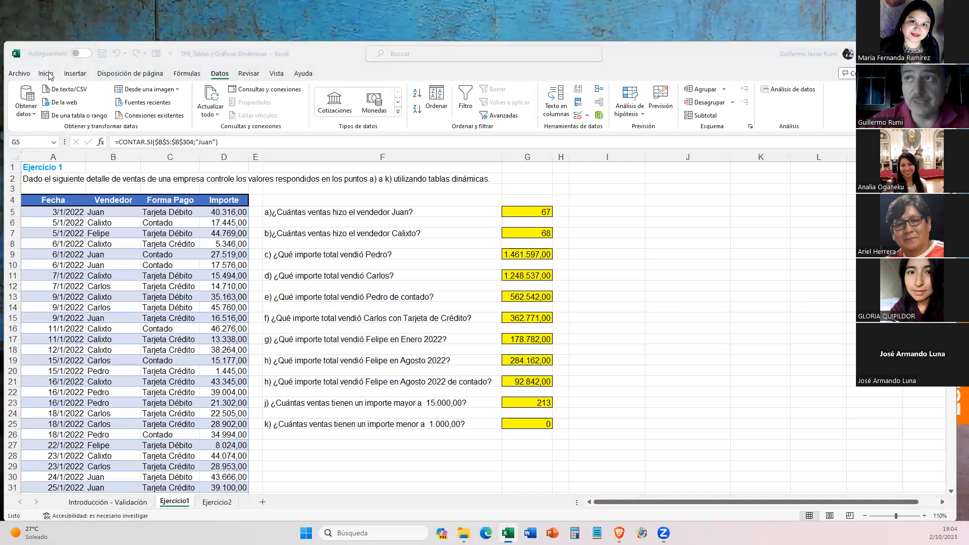
- Try to insert a pivot table with empty cell A3 above the sales headers selected, and cancel its setup
{"action": "left_click", "coordinate": [70, 78]}
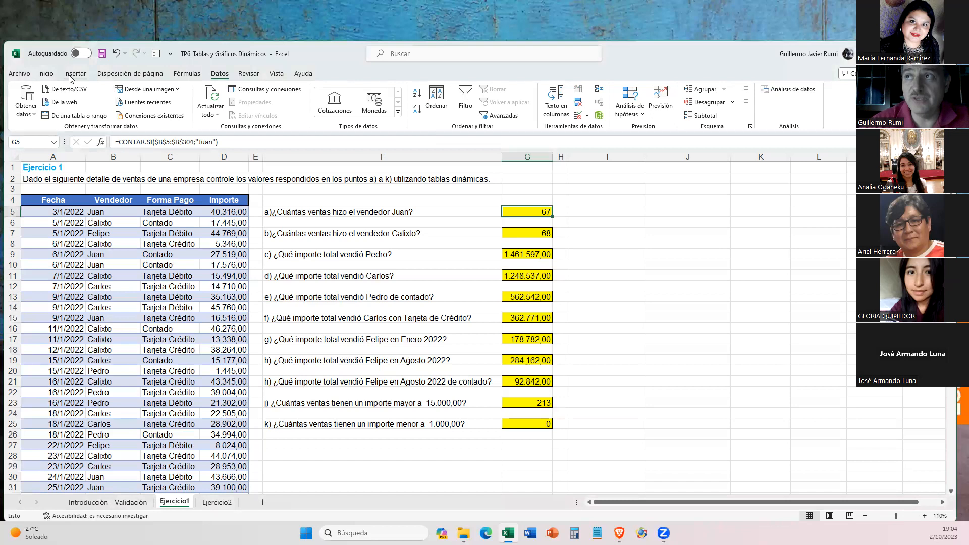
{"action": "left_click", "coordinate": [71, 76]}
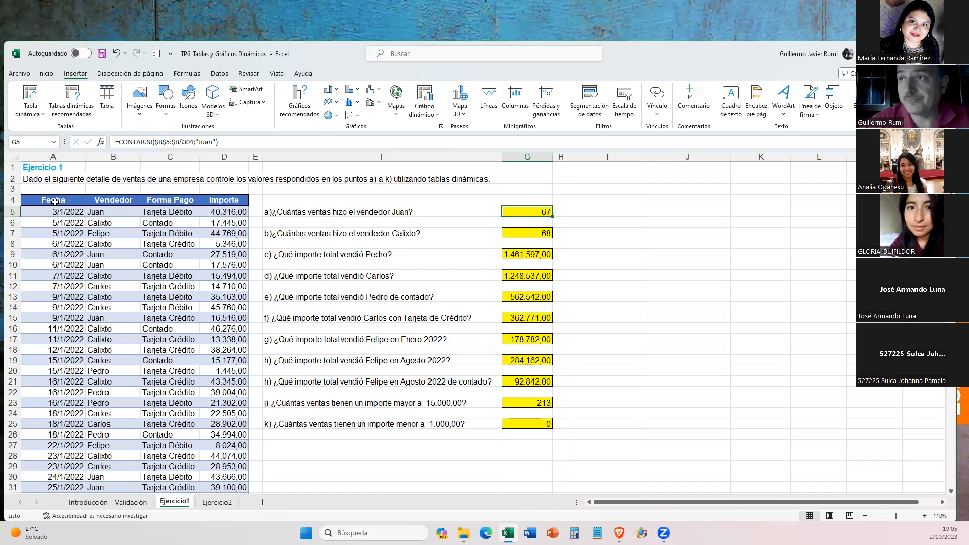
{"action": "left_click_drag", "start_coordinate": [55, 202], "coordinate": [193, 200]}
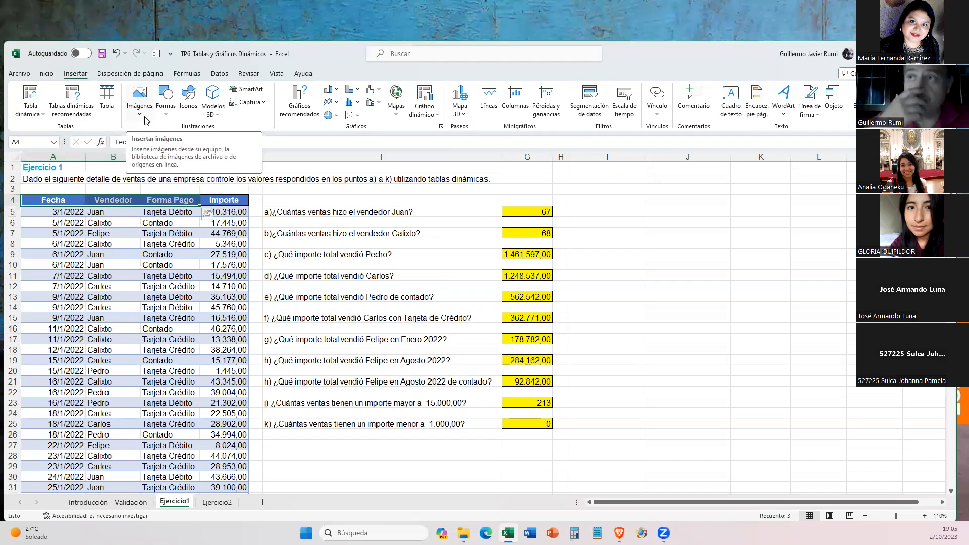
{"action": "left_click", "coordinate": [46, 190]}
{"action": "left_click", "coordinate": [31, 96]}
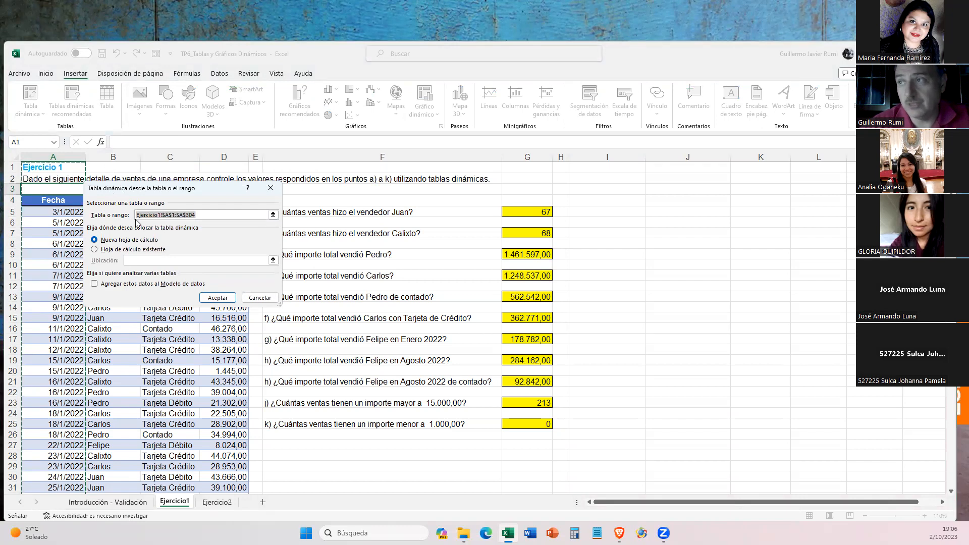
{"action": "left_click", "coordinate": [259, 298]}
- Select the entire sales list A4:D304 on Ejercicio1, from the Fecha header through the last Importe row
{"action": "left_click", "coordinate": [57, 202]}
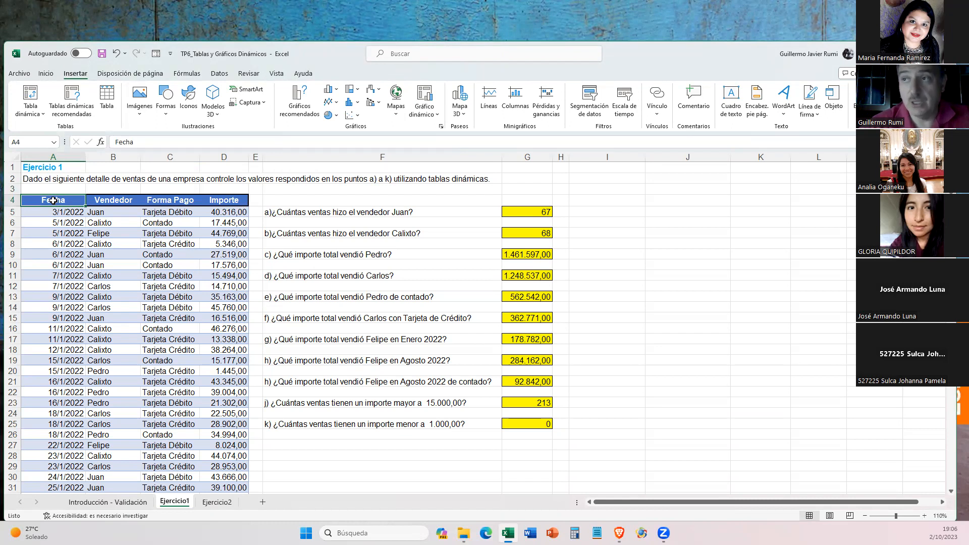
{"action": "left_click_drag", "start_coordinate": [53, 201], "coordinate": [234, 200]}
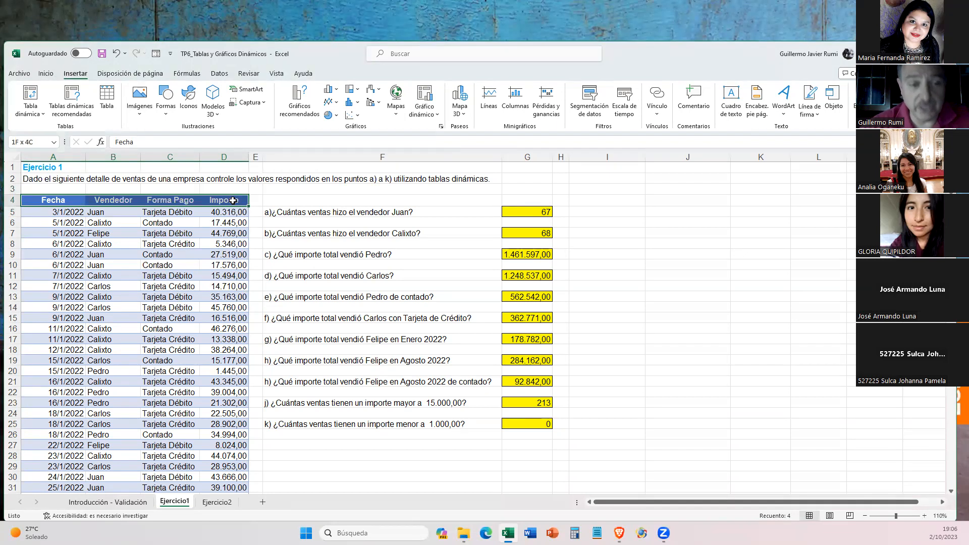
{"action": "left_click_drag", "start_coordinate": [233, 200], "coordinate": [60, 204]}
{"action": "left_click", "coordinate": [77, 259]}
{"action": "key", "text": "Up"}
{"action": "key", "text": "Up"}
{"action": "key", "text": "Up"}
{"action": "key", "text": "Up"}
{"action": "key", "text": "Up"}
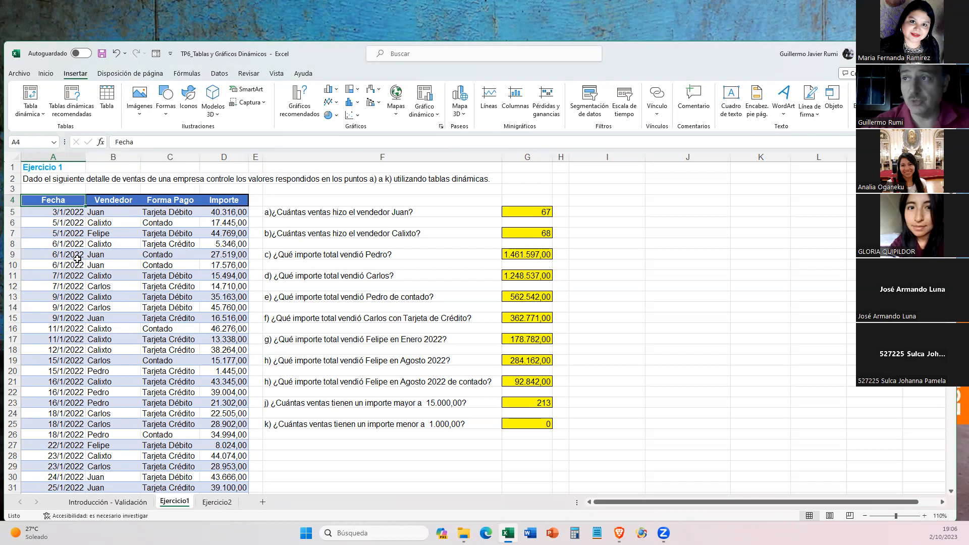
{"action": "key", "text": "ctrl+shift+Right"}
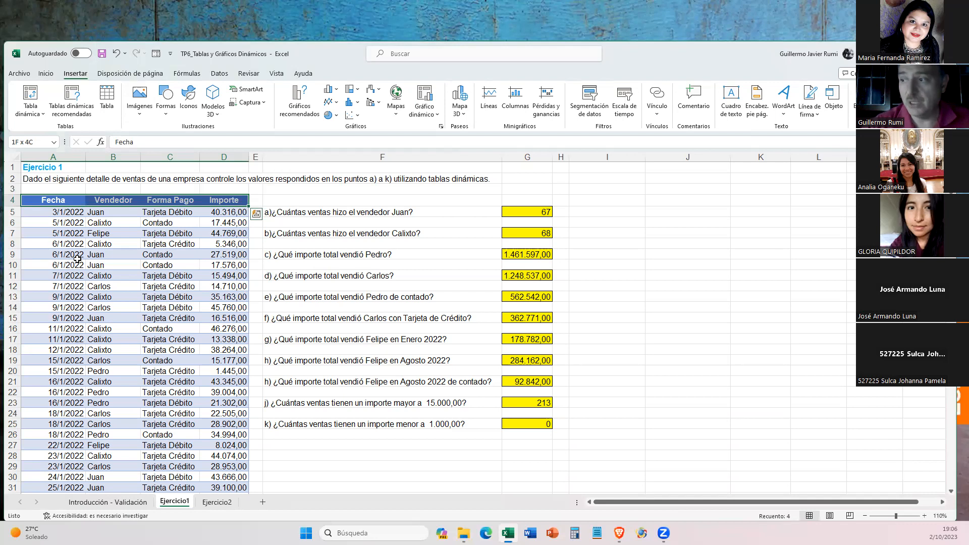
{"action": "key", "text": "ctrl+shift+Down"}
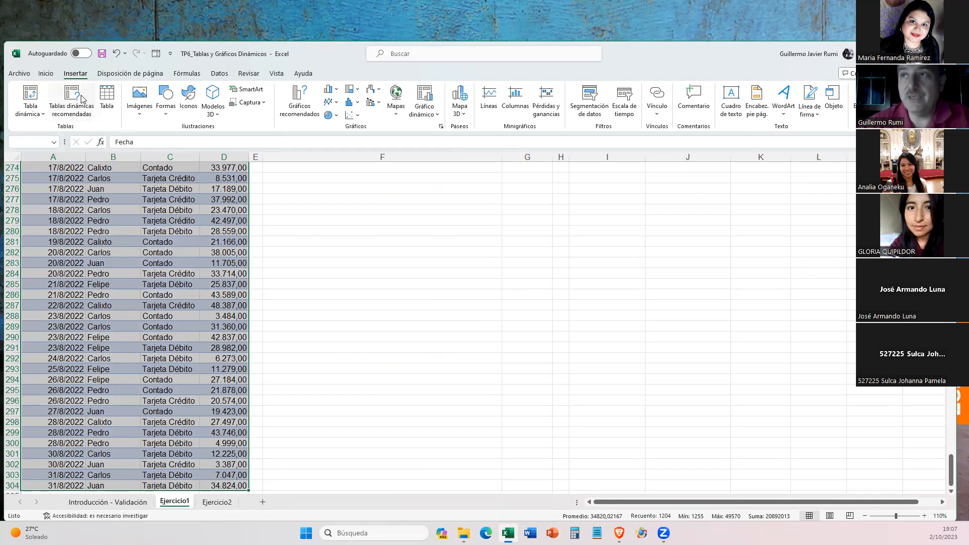
- Insert a pivot table based on the range Ejercicio1!$A$4:$D$304 and place it on a new worksheet
{"action": "left_click", "coordinate": [31, 95]}
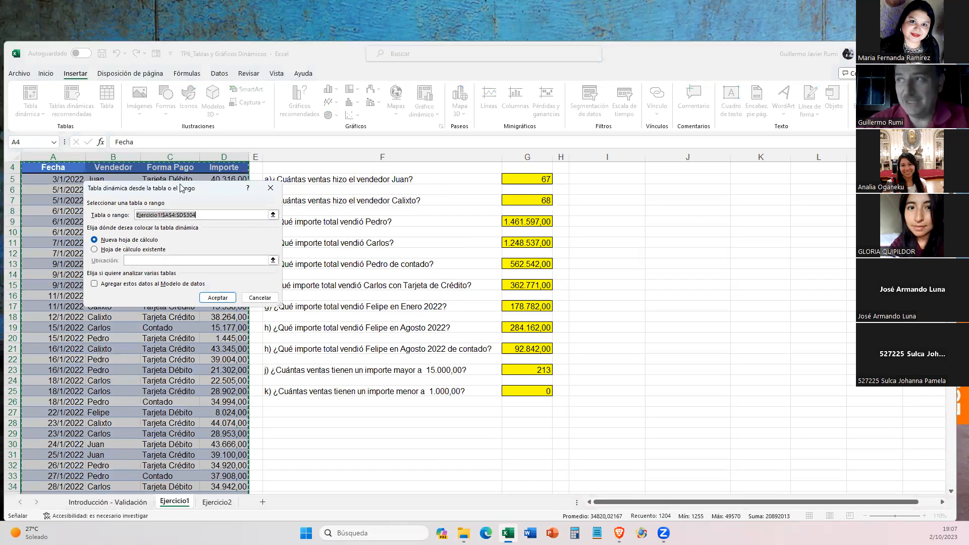
{"action": "left_click_drag", "start_coordinate": [181, 187], "coordinate": [382, 168]}
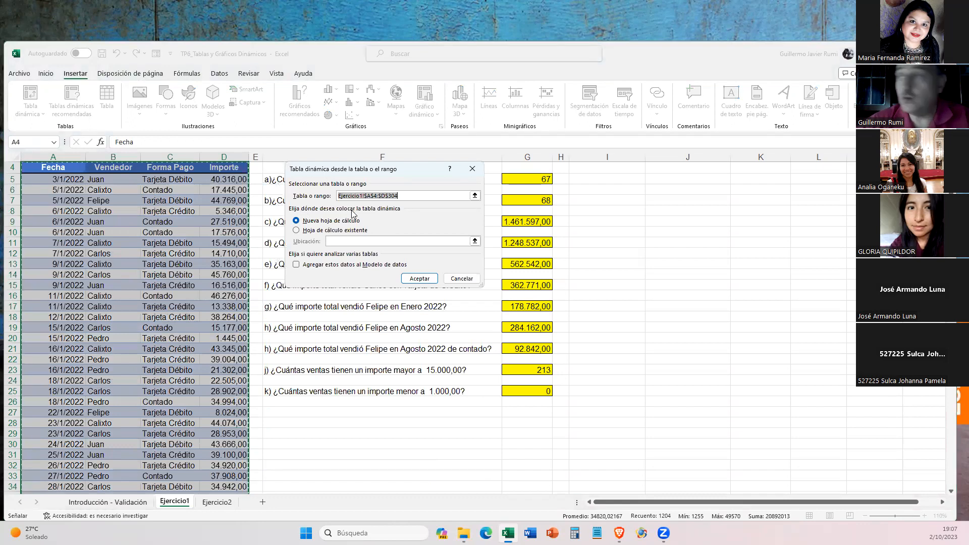
{"action": "left_click", "coordinate": [474, 196]}
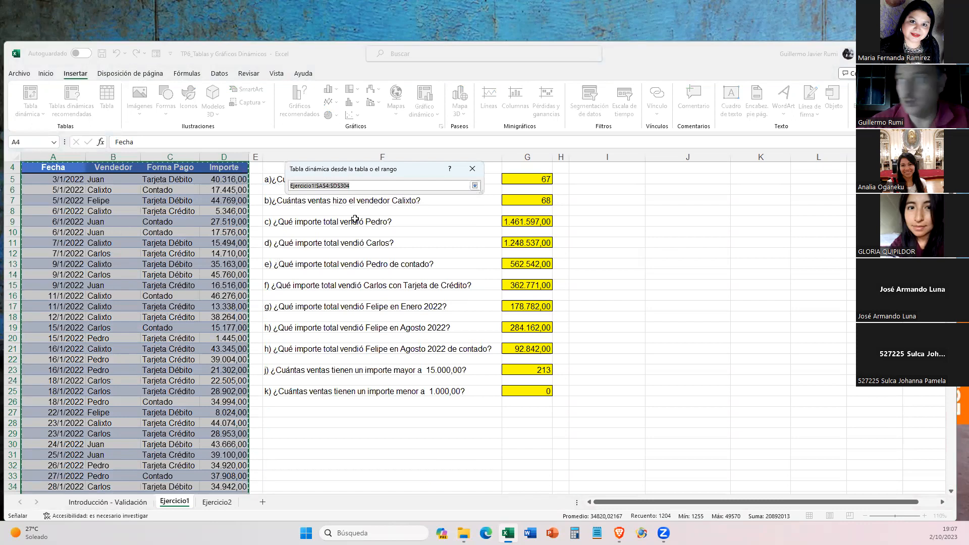
{"action": "left_click", "coordinate": [475, 186]}
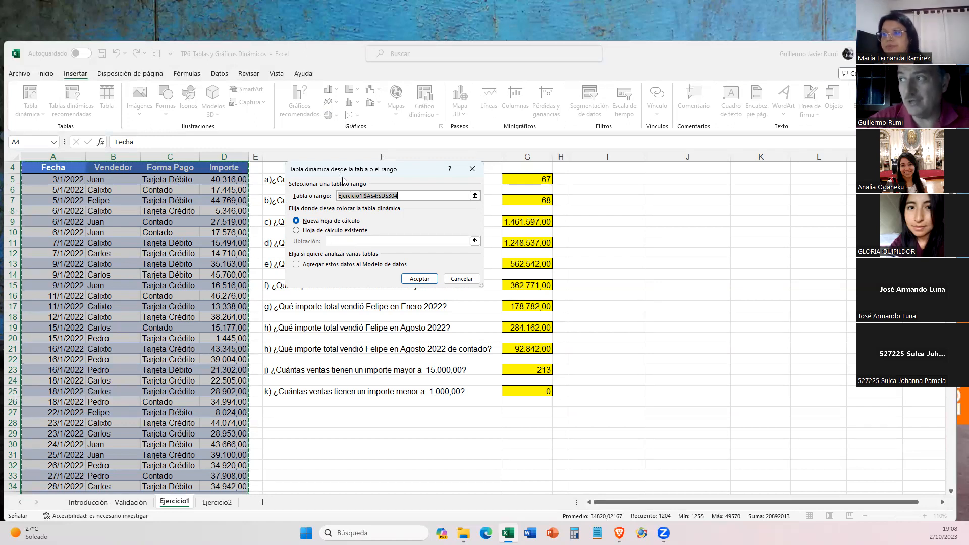
{"action": "left_click_drag", "start_coordinate": [343, 175], "coordinate": [322, 182]}
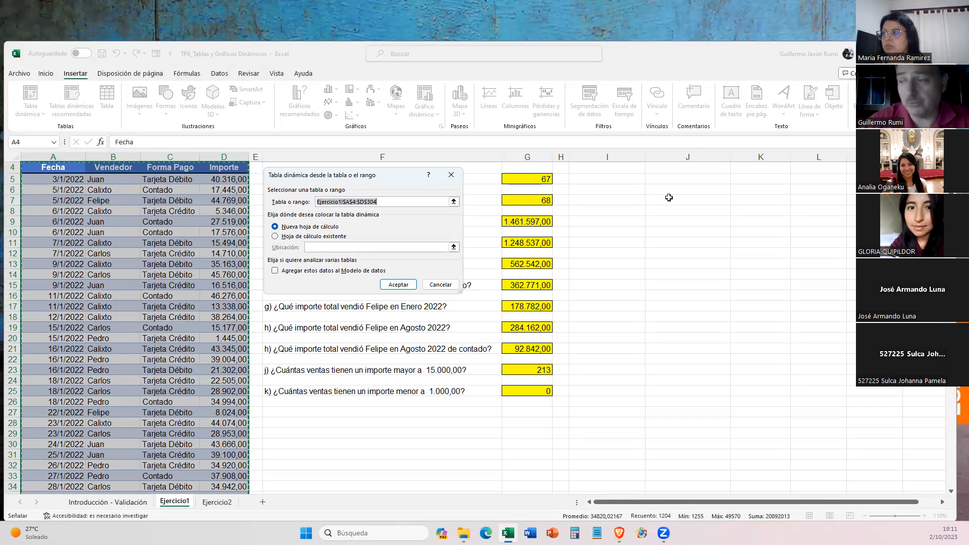
{"action": "left_click", "coordinate": [398, 285]}
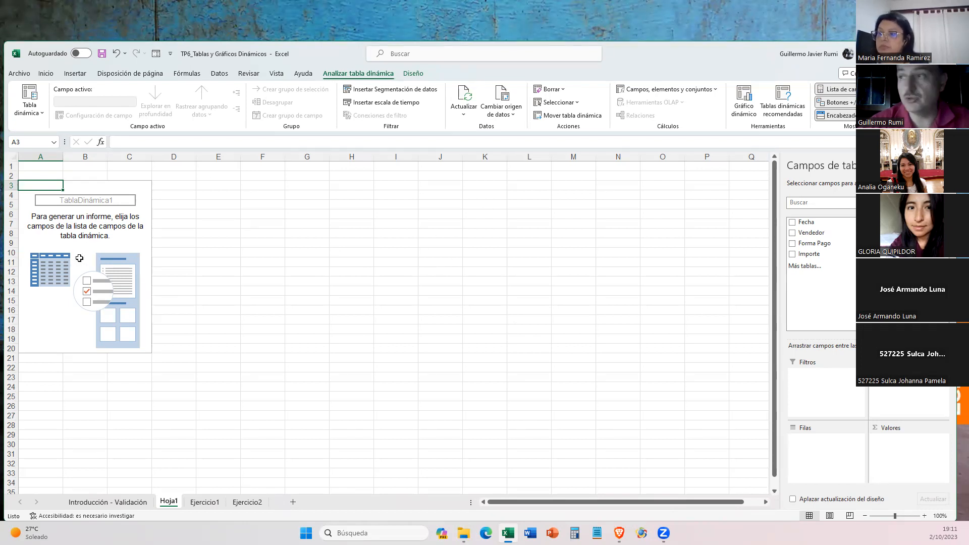
- Examine the empty pivot table on Hoja1 with the selection outside and inside it, check the Ejercicio1 questions, and return to Hoja1
{"action": "left_click", "coordinate": [337, 251]}
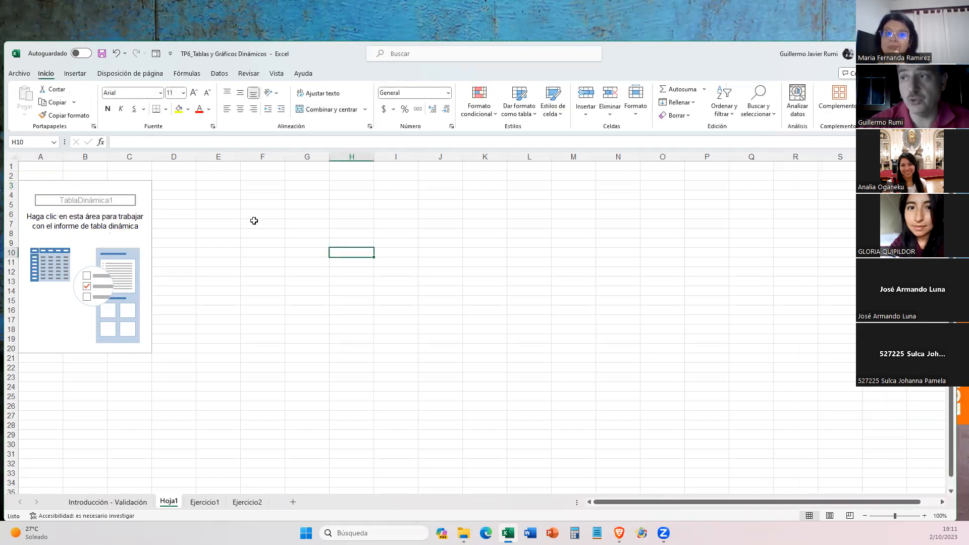
{"action": "left_click", "coordinate": [35, 233]}
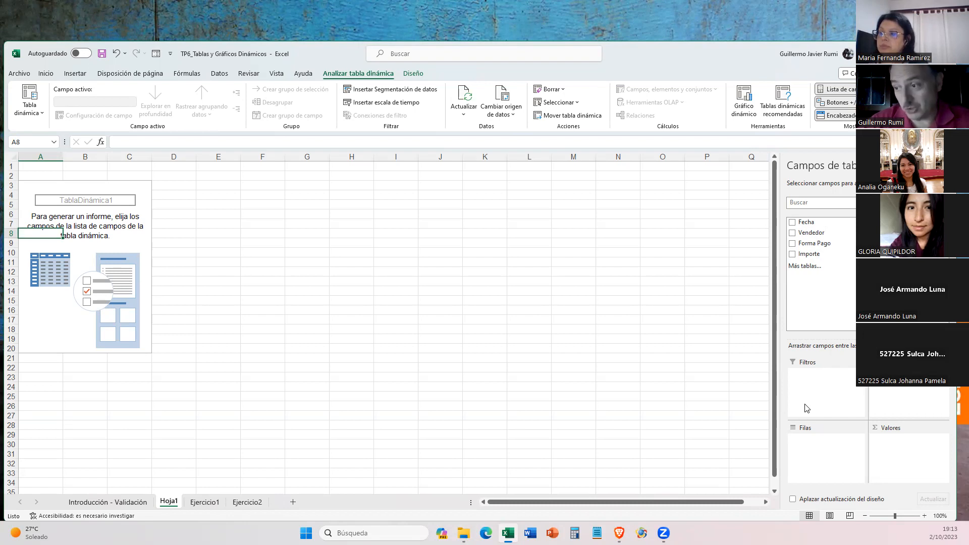
{"action": "left_click", "coordinate": [206, 502]}
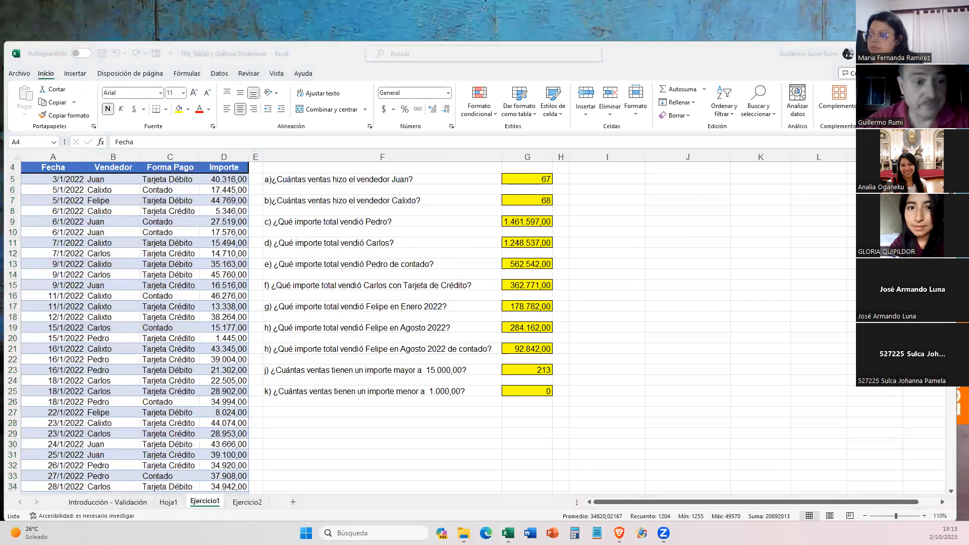
{"action": "left_click", "coordinate": [494, 189]}
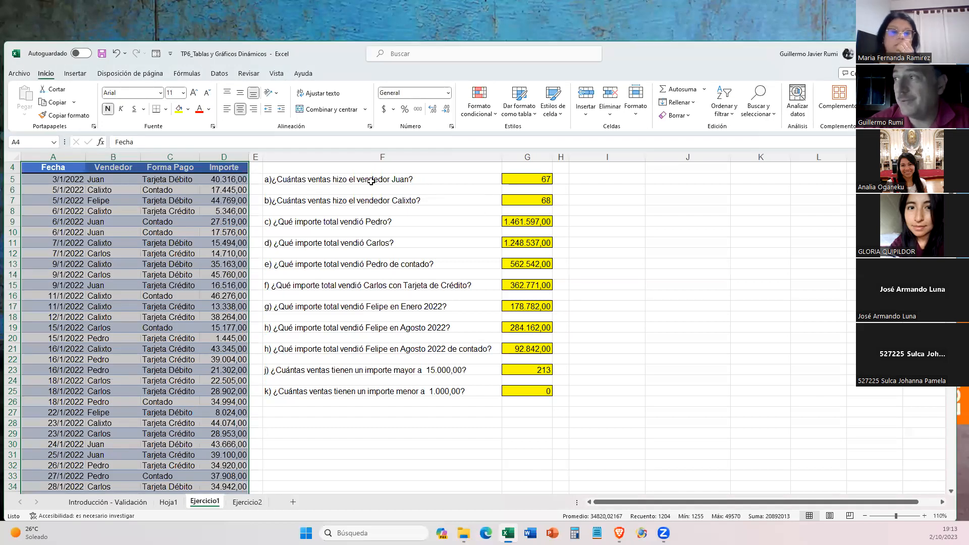
{"action": "left_click", "coordinate": [168, 502]}
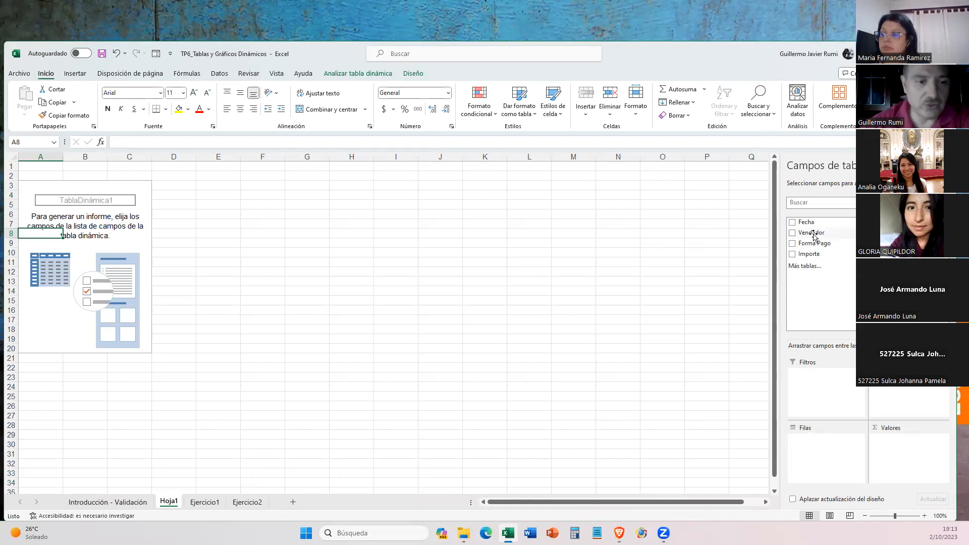
- Add the Vendedor field to the pivot table, trying it as column labels before placing it in the rows area
{"action": "left_click", "coordinate": [794, 235]}
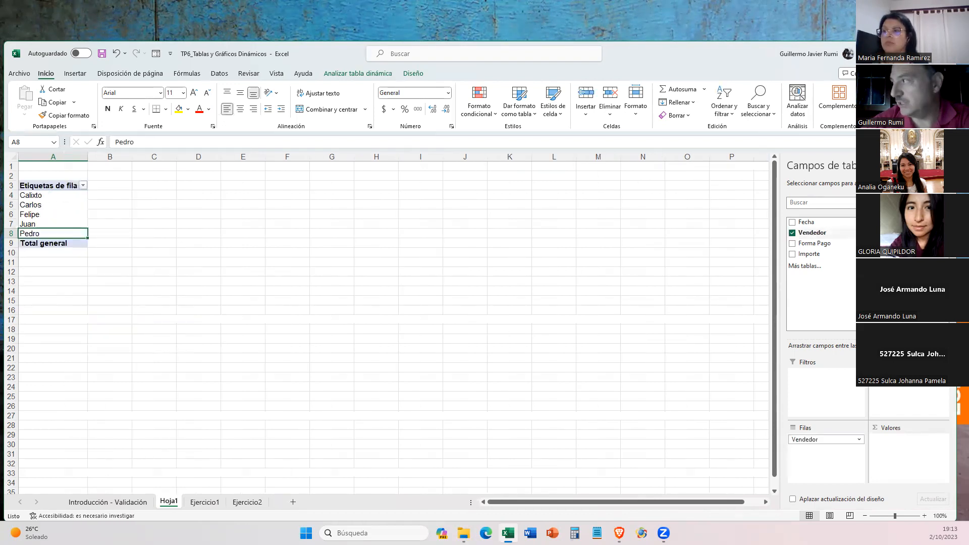
{"action": "left_click", "coordinate": [792, 233]}
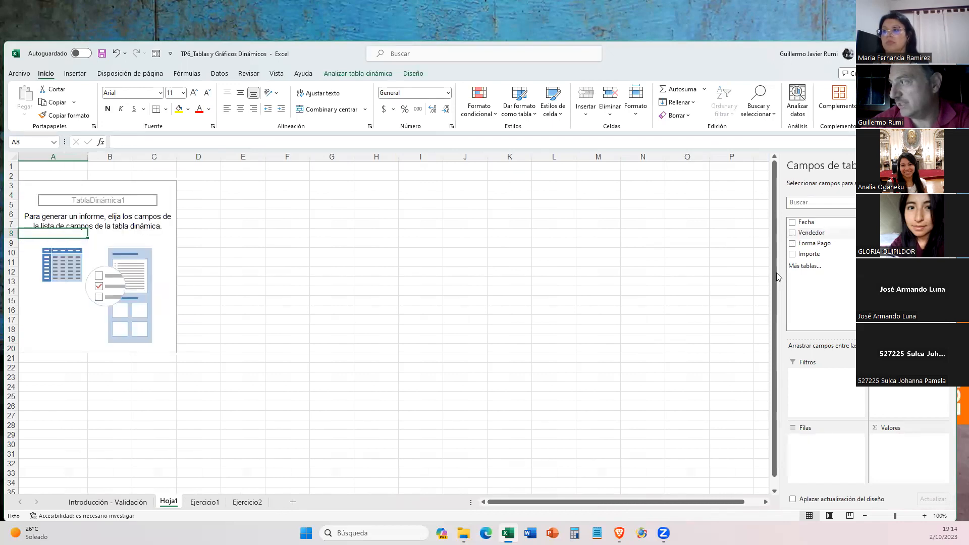
{"action": "left_click", "coordinate": [821, 235]}
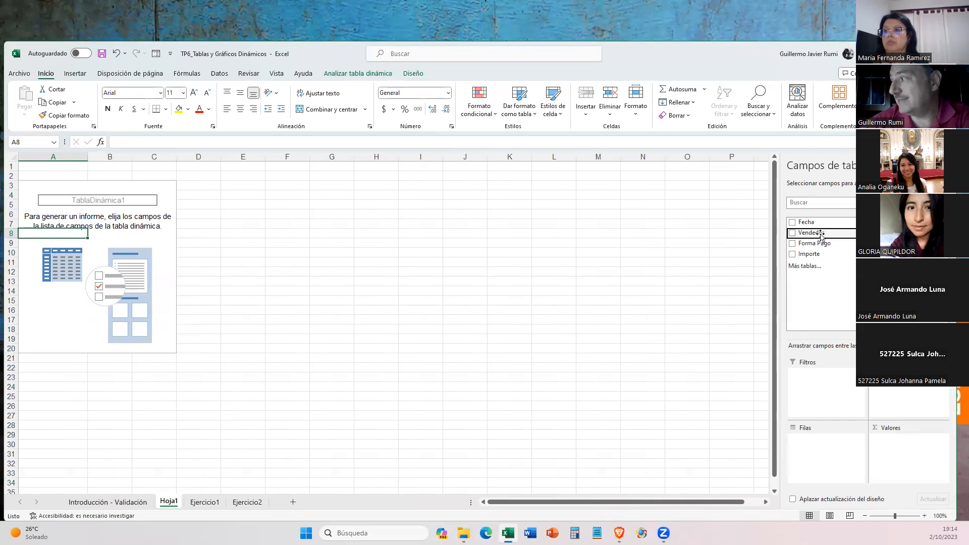
{"action": "left_click_drag", "start_coordinate": [821, 235], "coordinate": [892, 387]}
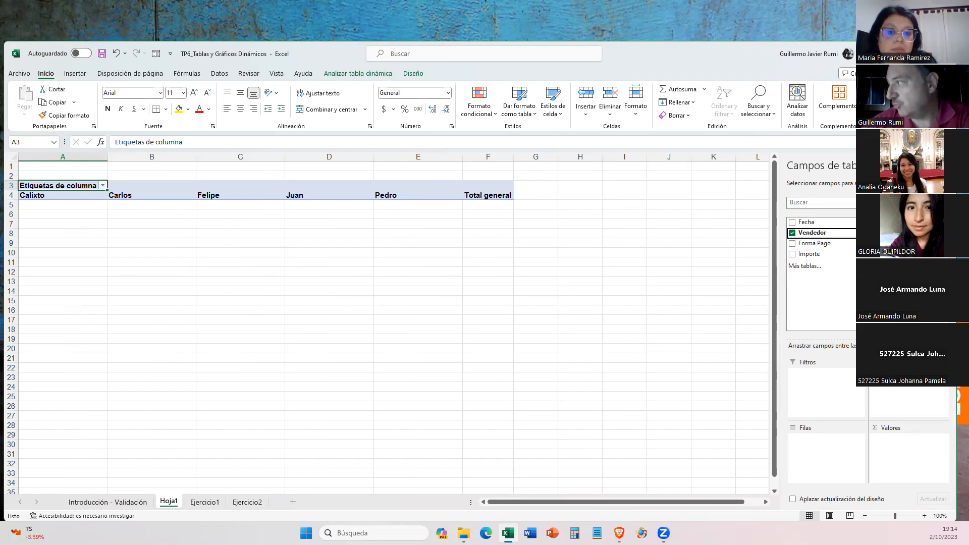
{"action": "left_click_drag", "start_coordinate": [891, 374], "coordinate": [807, 449]}
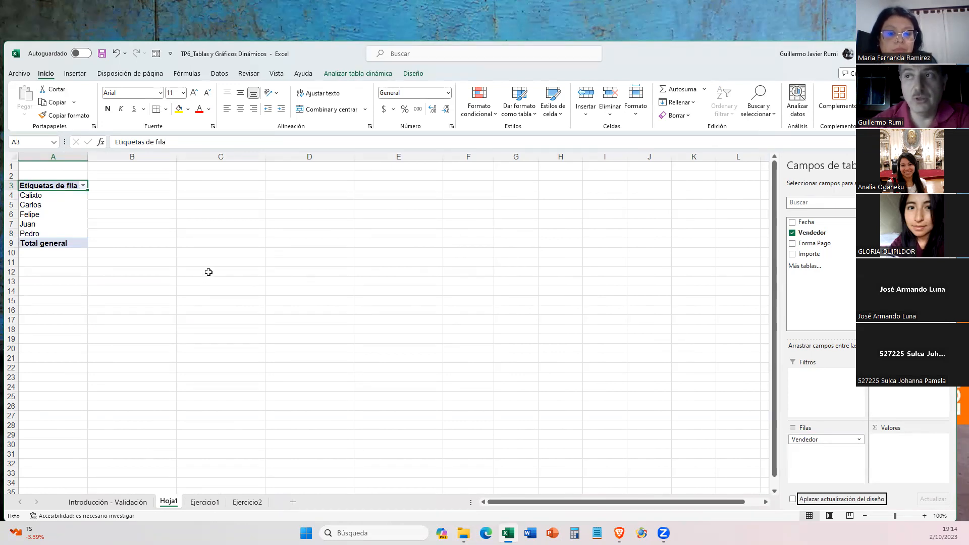
- Add a trailing space to the seller name in cell B9 of the Ejercicio1 sheet
{"action": "left_click", "coordinate": [205, 502]}
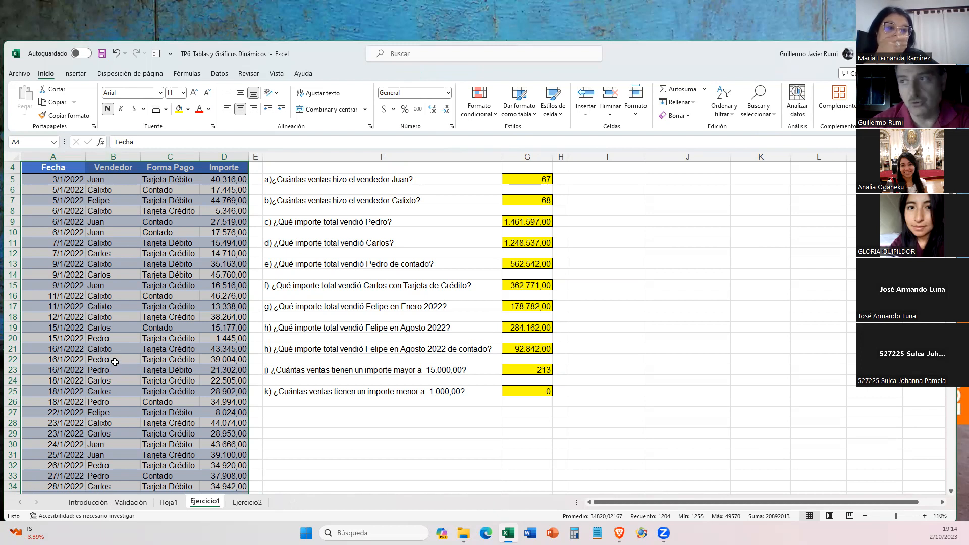
{"action": "left_click", "coordinate": [111, 226]}
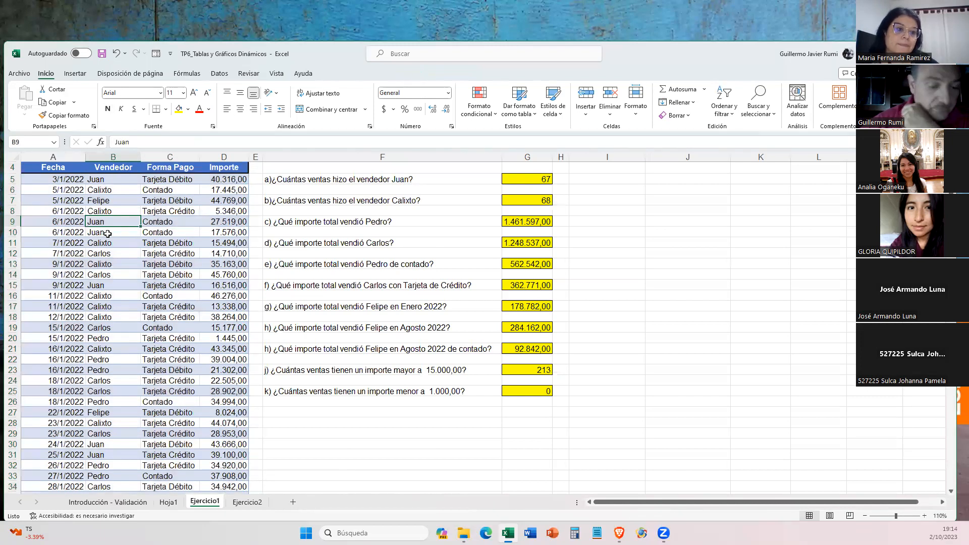
{"action": "key", "text": "F2"}
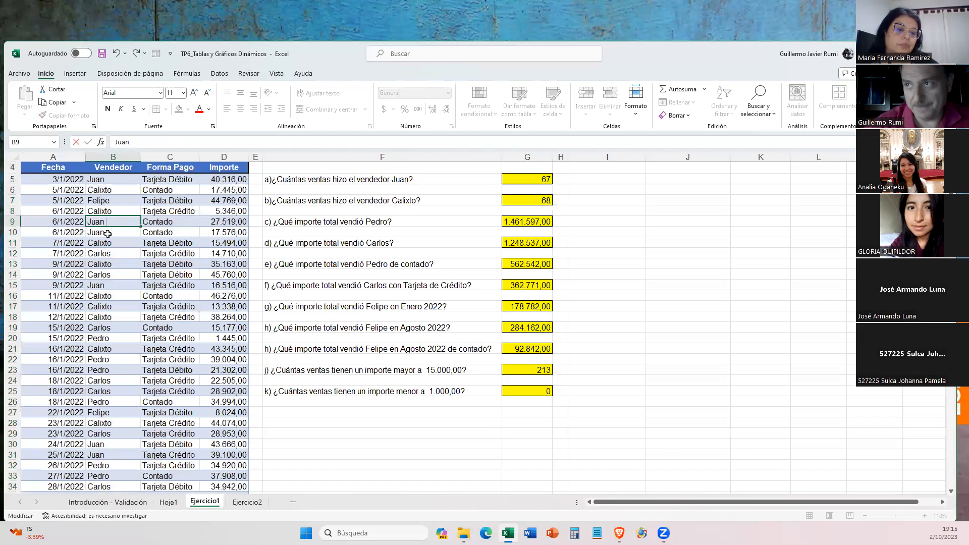
{"action": "key", "text": "Return"}
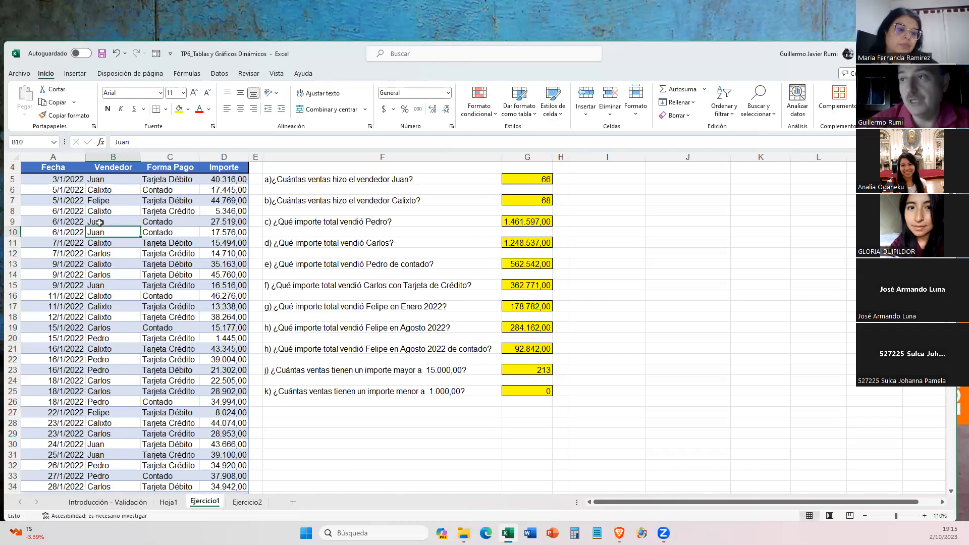
- Refresh the pivot table on Hoja1 with the changed source data
{"action": "left_click", "coordinate": [169, 502]}
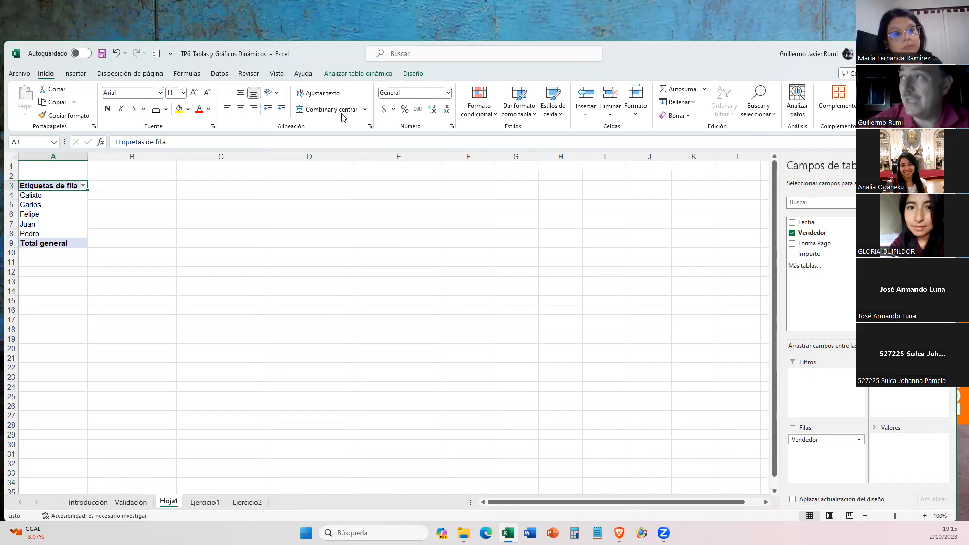
{"action": "left_click", "coordinate": [371, 75]}
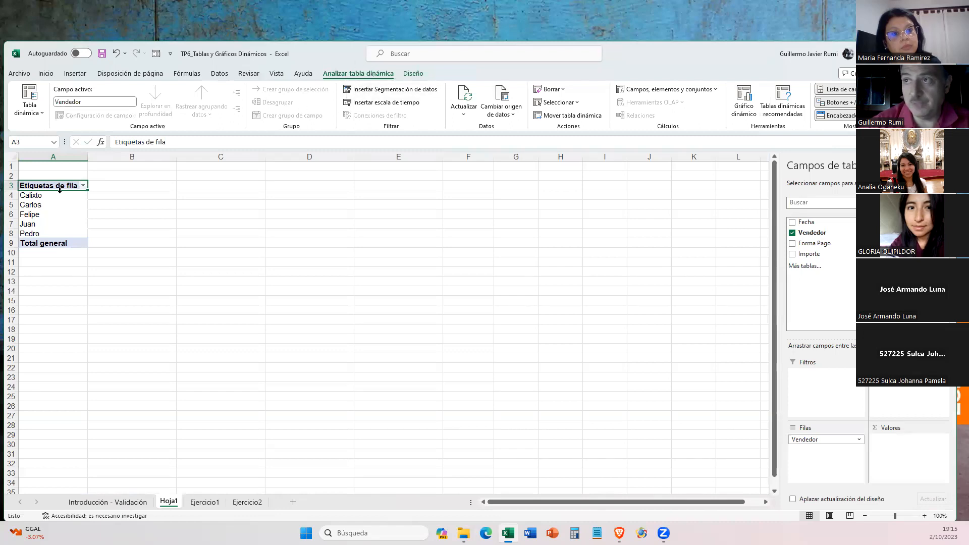
{"action": "left_click", "coordinate": [469, 96]}
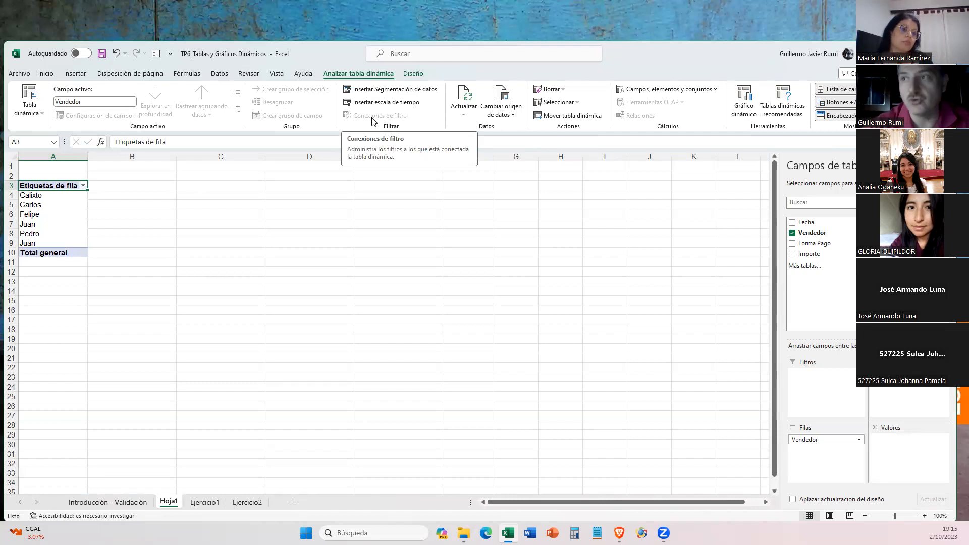
- Compare the contents of the row labels in A9 and A7 of the pivot table for a trailing space, without changing them
{"action": "left_click", "coordinate": [36, 245]}
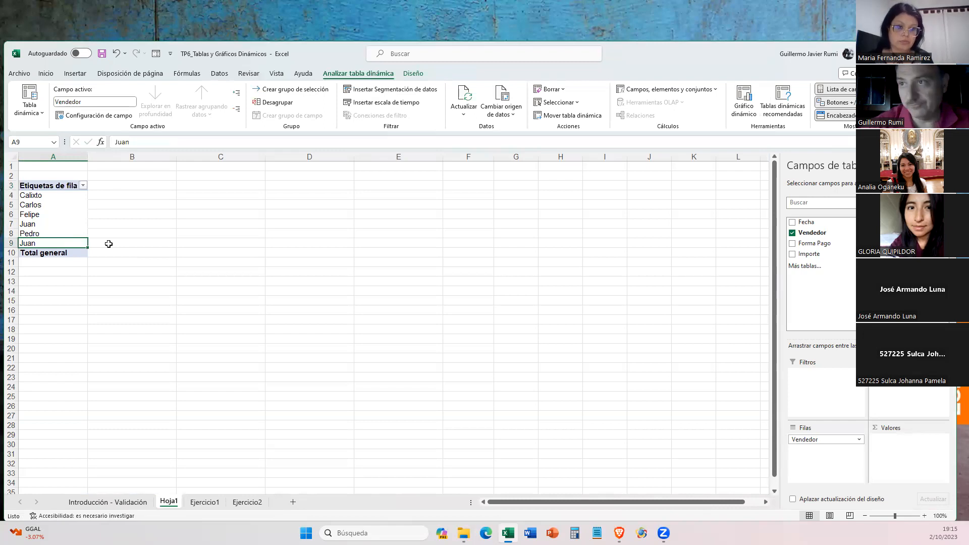
{"action": "key", "text": "F2"}
{"action": "key", "text": "Escape"}
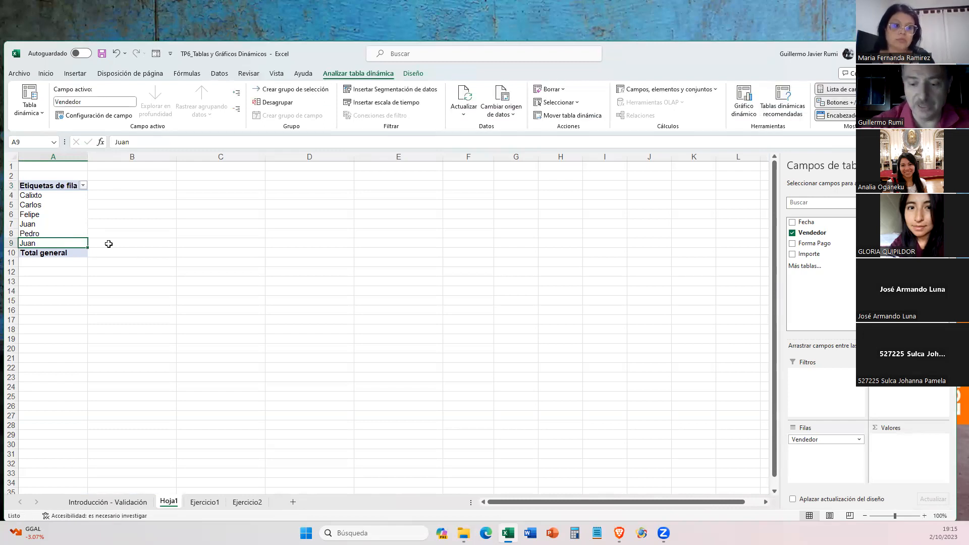
{"action": "key", "text": "Up"}
{"action": "key", "text": "Up"}
{"action": "key", "text": "F2"}
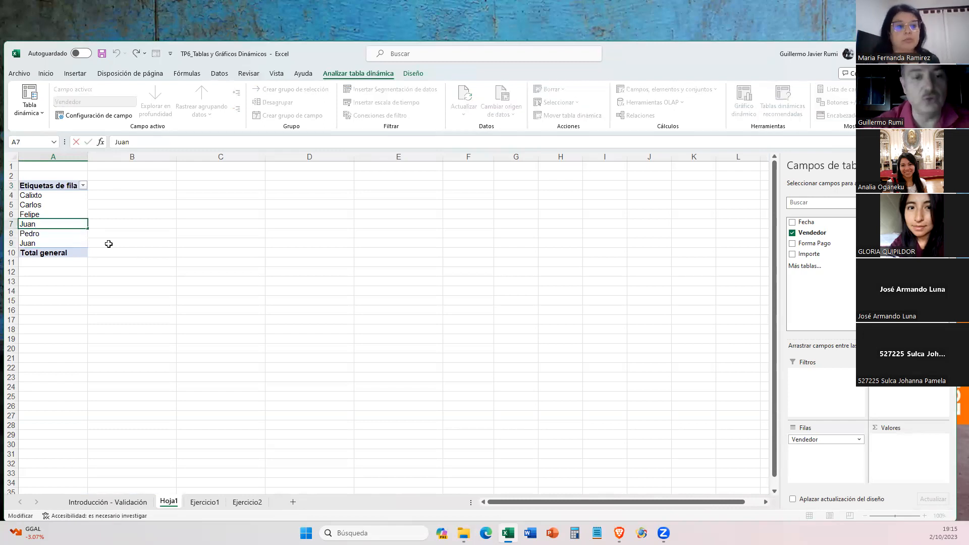
{"action": "key", "text": "Escape"}
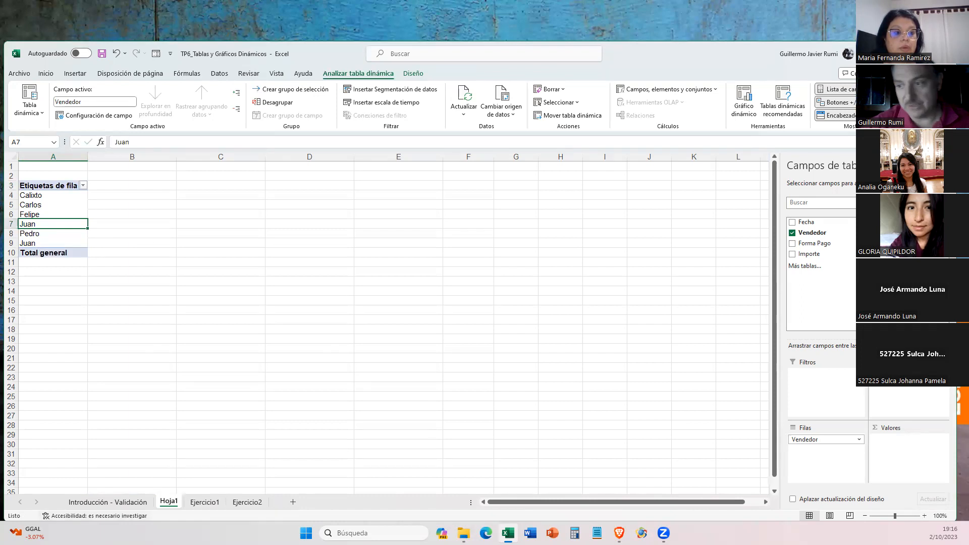
- Remove the trailing space from the seller name in cell B9 of the Ejercicio1 sheet
{"action": "left_click", "coordinate": [204, 502]}
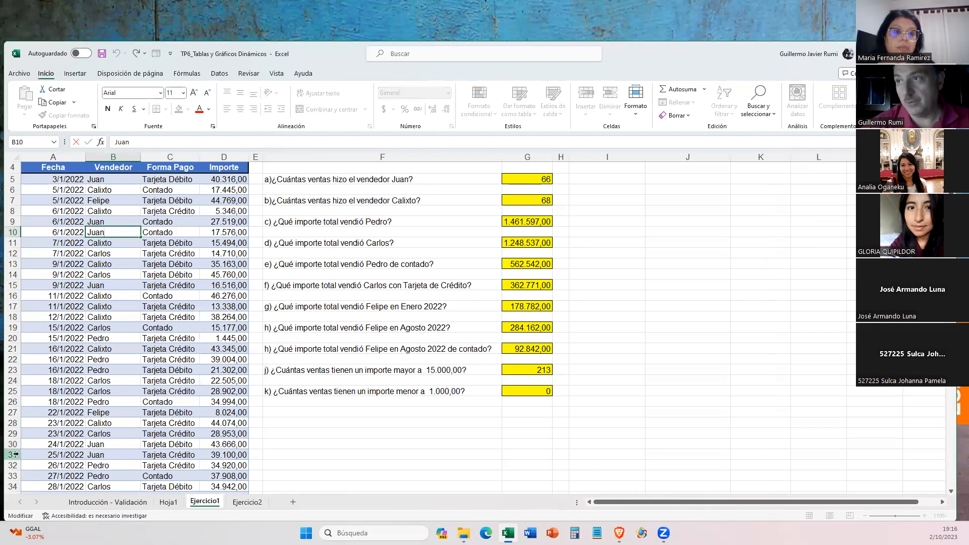
{"action": "double_click", "coordinate": [108, 221]}
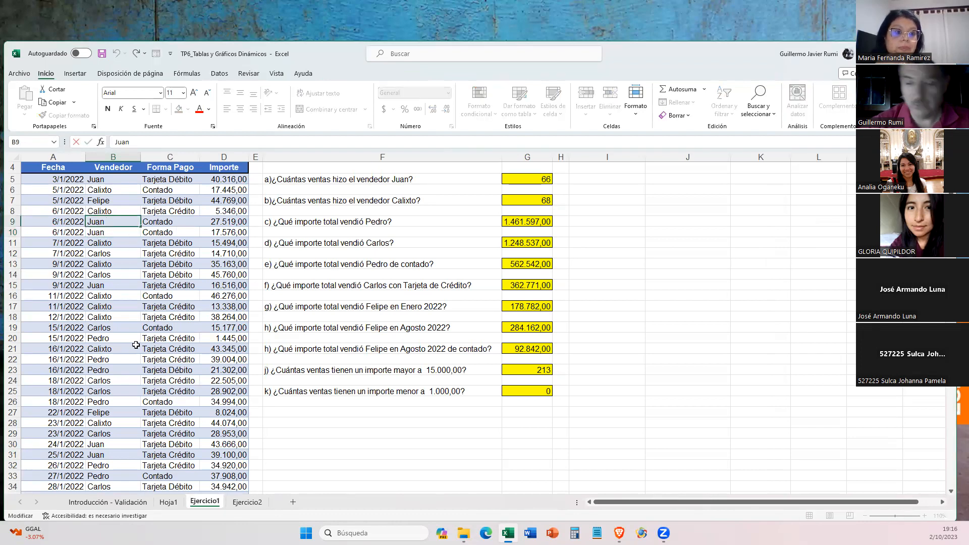
{"action": "key", "text": "BackSpace"}
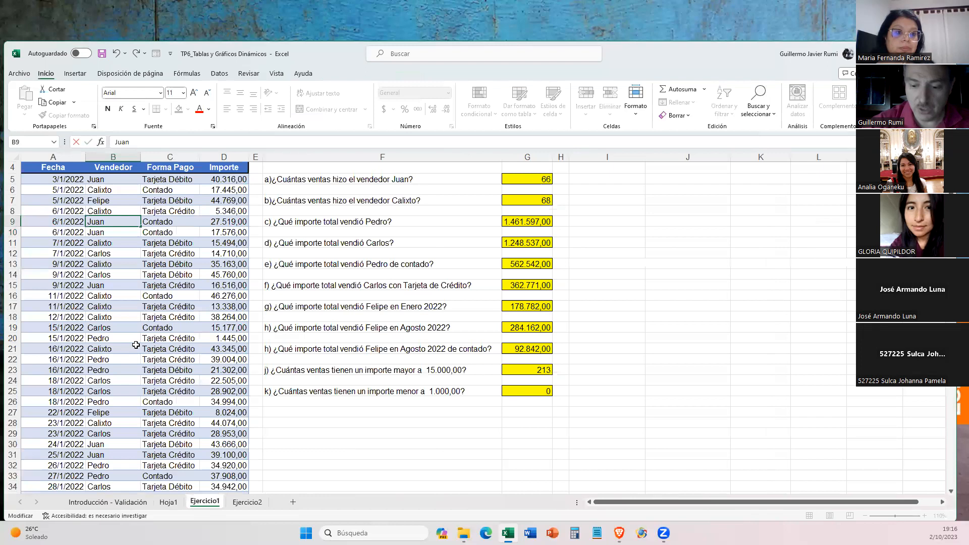
{"action": "key", "text": "Return"}
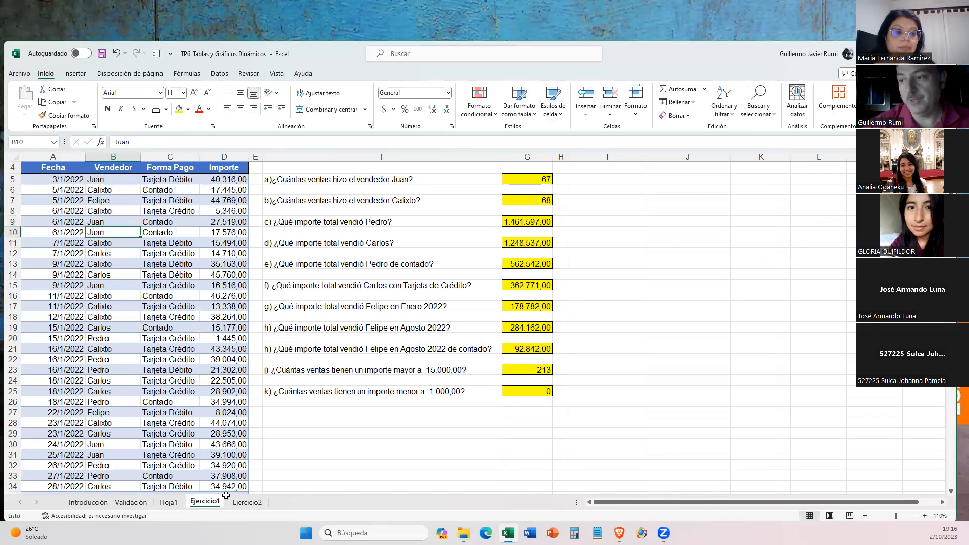
- Refresh the pivot table on Hoja1 so it uses the corrected seller entry
{"action": "left_click", "coordinate": [175, 501]}
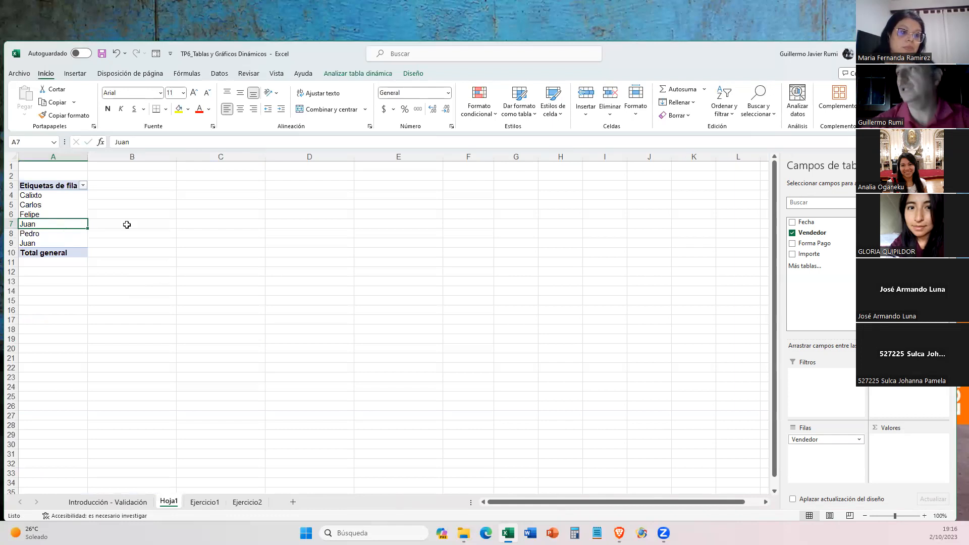
{"action": "left_click", "coordinate": [370, 75]}
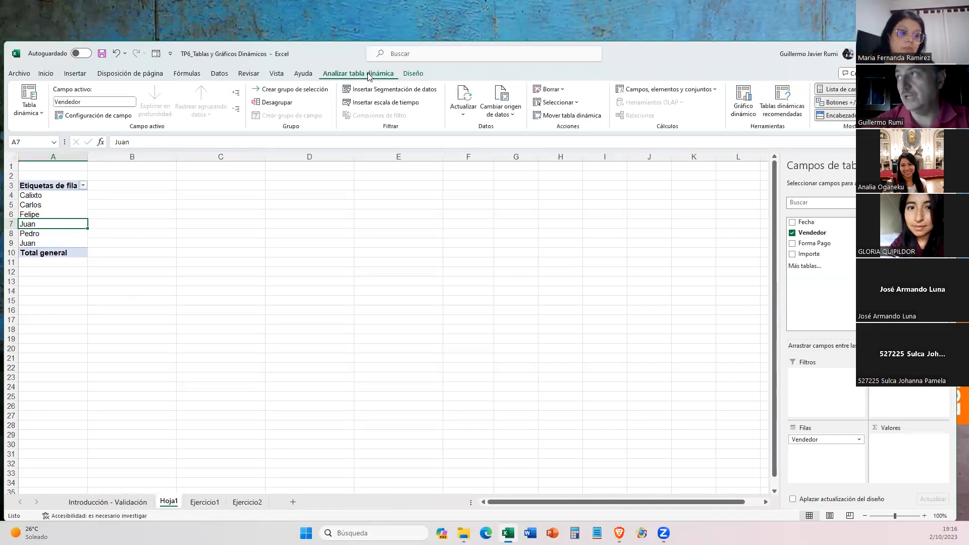
{"action": "left_click", "coordinate": [462, 93]}
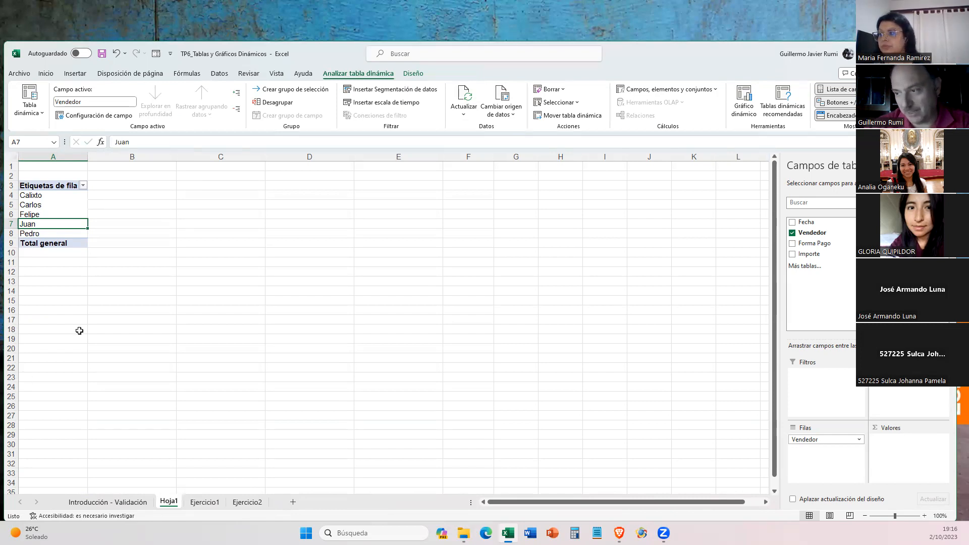
- Add the Vendedor field to the pivot table's values area to count the sales of each seller
{"action": "left_click", "coordinate": [204, 502]}
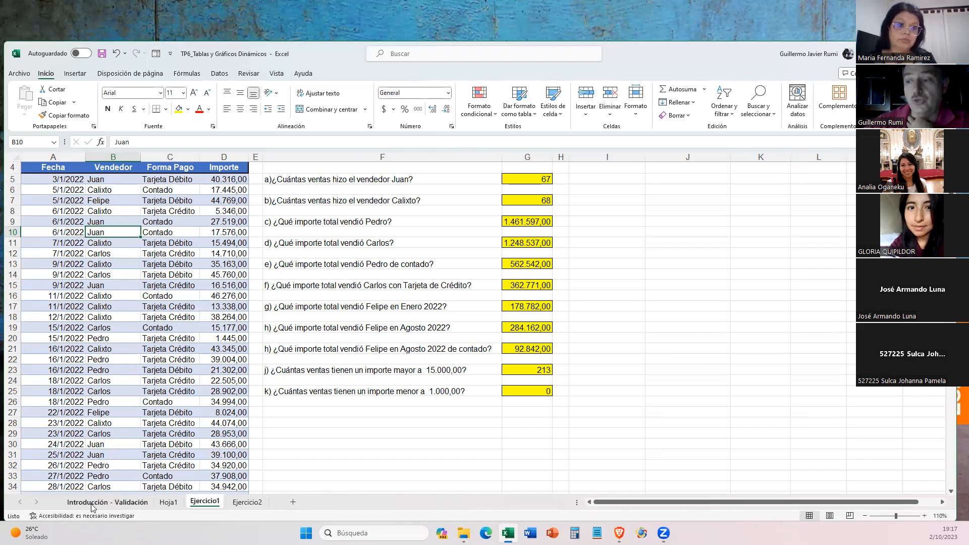
{"action": "left_click", "coordinate": [169, 503]}
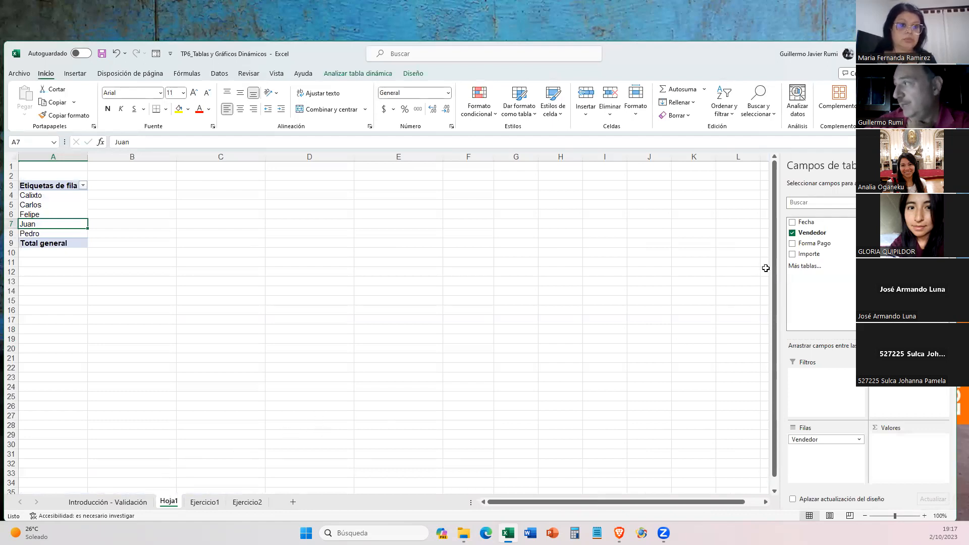
{"action": "left_click_drag", "start_coordinate": [811, 236], "coordinate": [901, 449]}
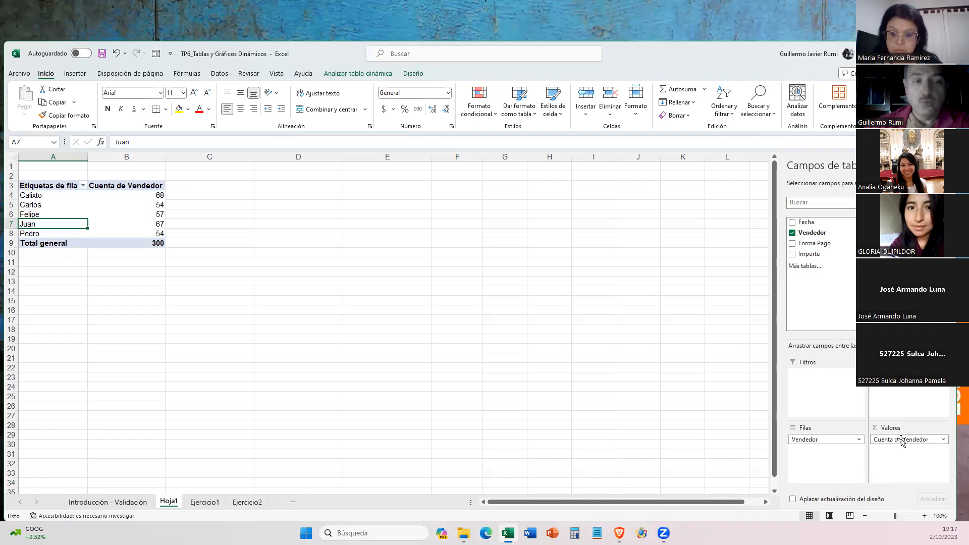
- Compare the pivot table's sales counts per seller with the formula answers to questions a and b on Ejercicio1
{"action": "left_click", "coordinate": [204, 502]}
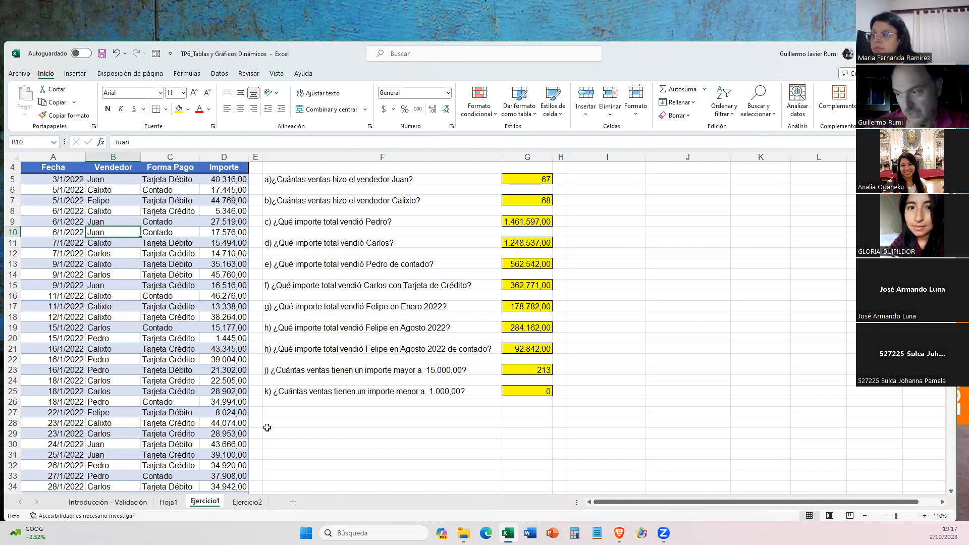
{"action": "left_click", "coordinate": [171, 503]}
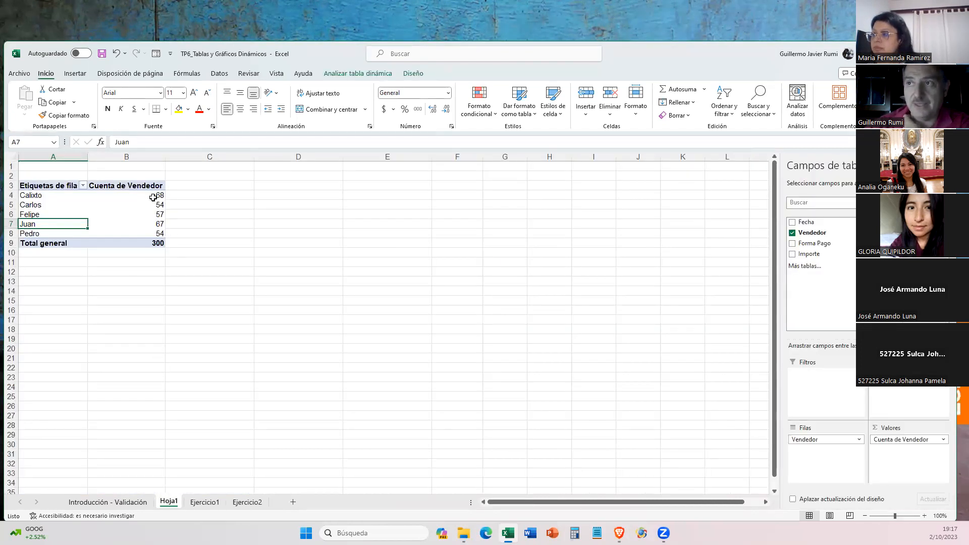
{"action": "mouse_move", "coordinate": [160, 197]}
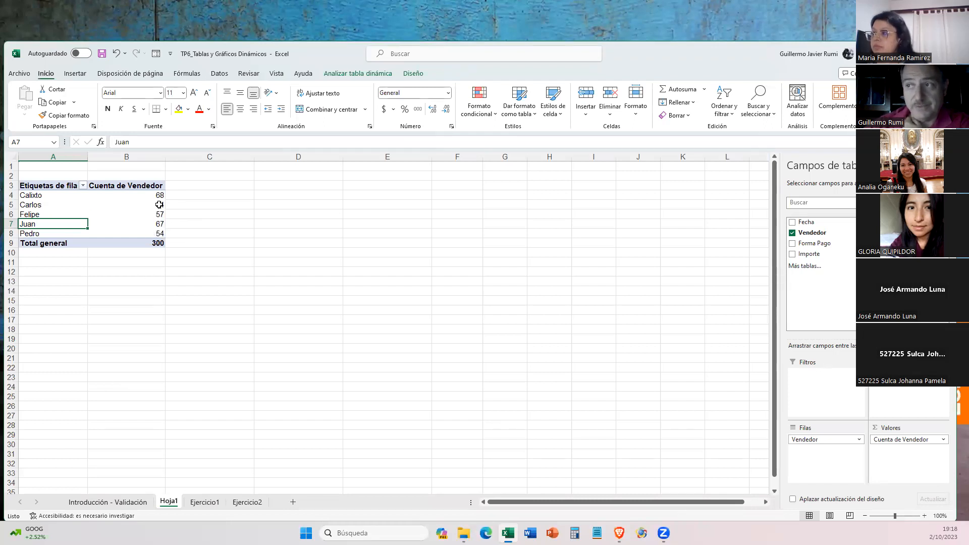
{"action": "left_click_drag", "start_coordinate": [142, 196], "coordinate": [144, 234]}
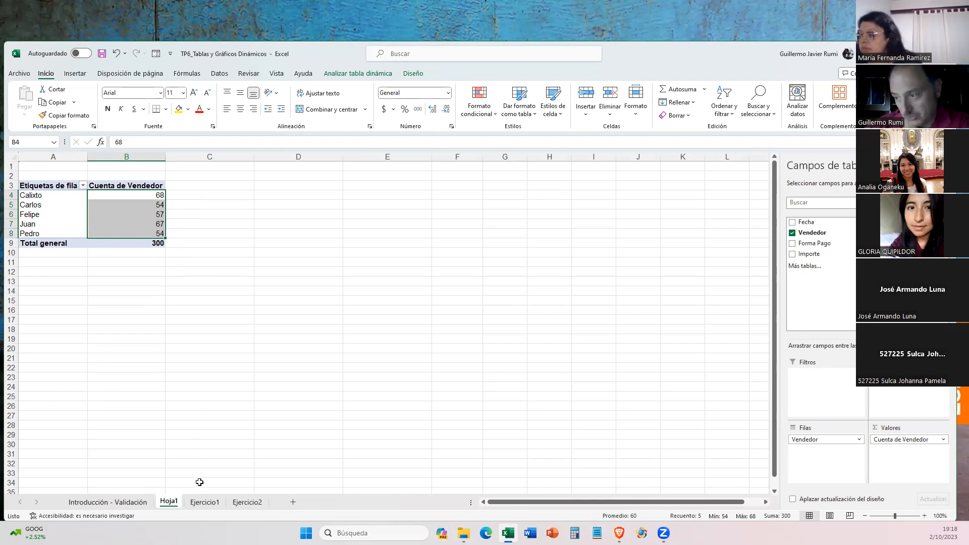
{"action": "left_click", "coordinate": [203, 502]}
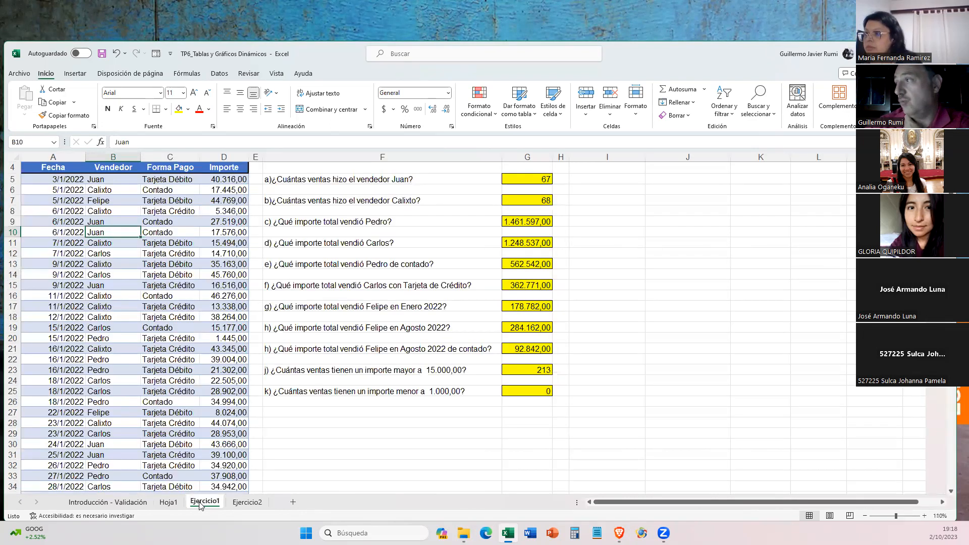
{"action": "left_click", "coordinate": [168, 501]}
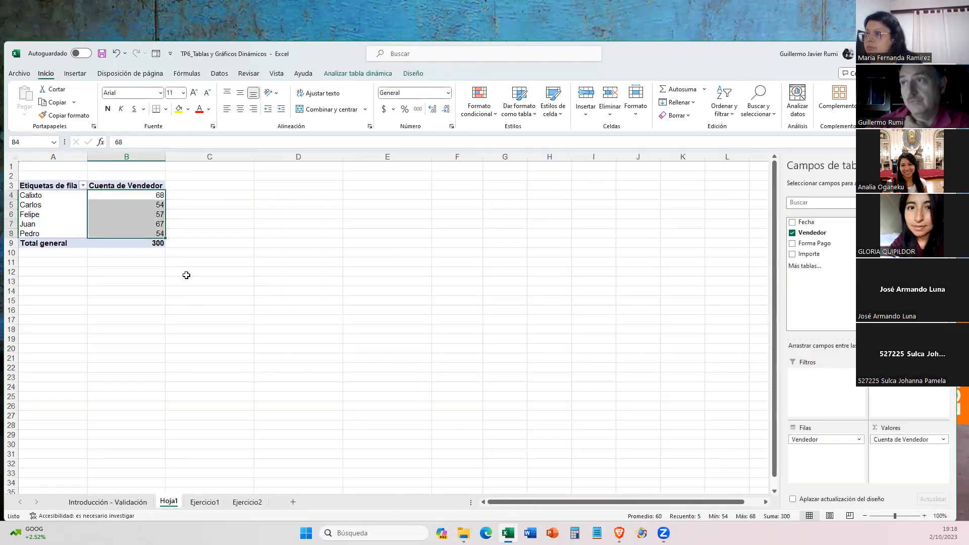
{"action": "left_click", "coordinate": [154, 224]}
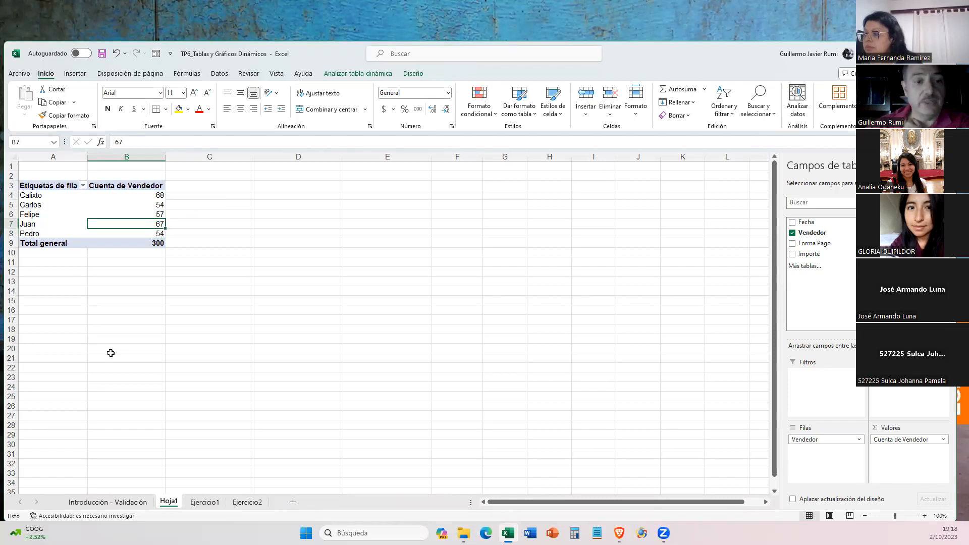
{"action": "left_click", "coordinate": [208, 501]}
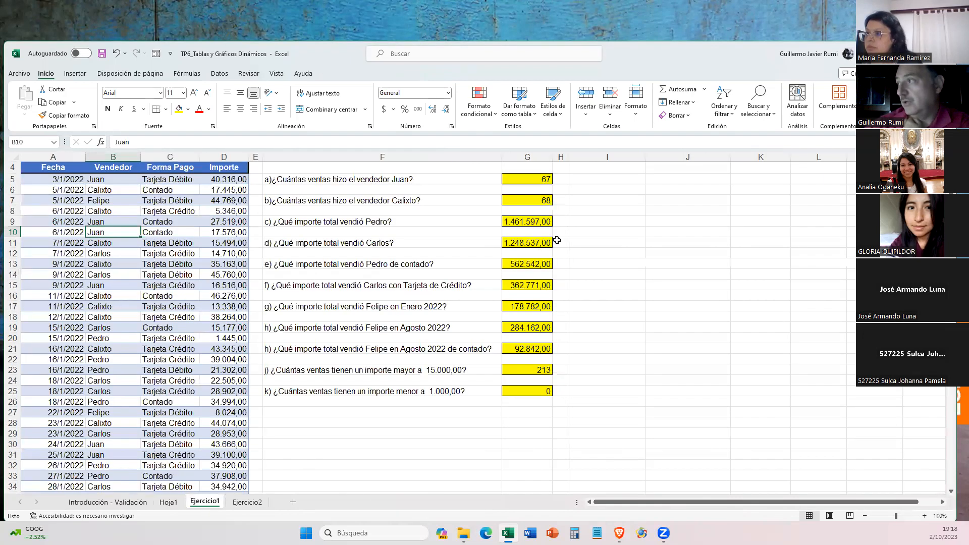
{"action": "left_click", "coordinate": [548, 204]}
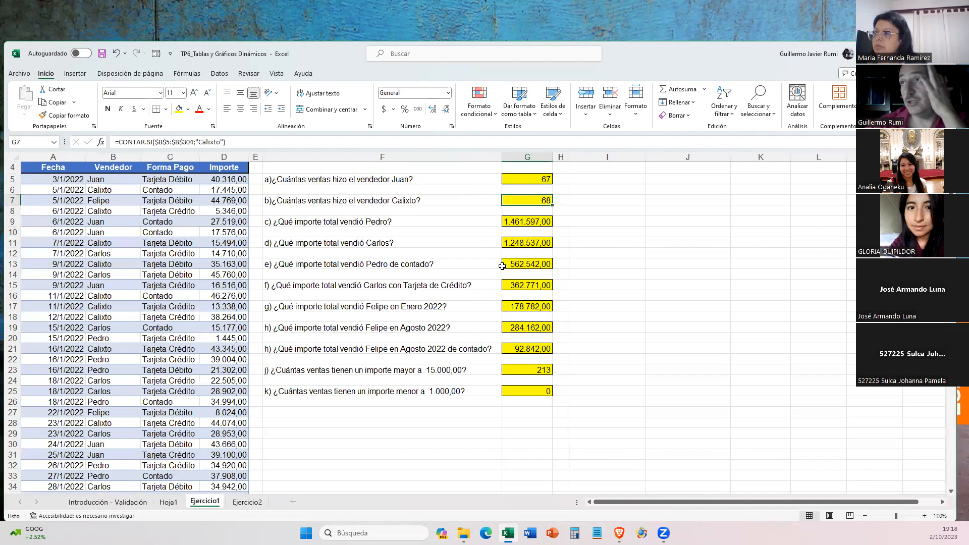
{"action": "left_click", "coordinate": [167, 503]}
{"action": "left_click", "coordinate": [157, 195]}
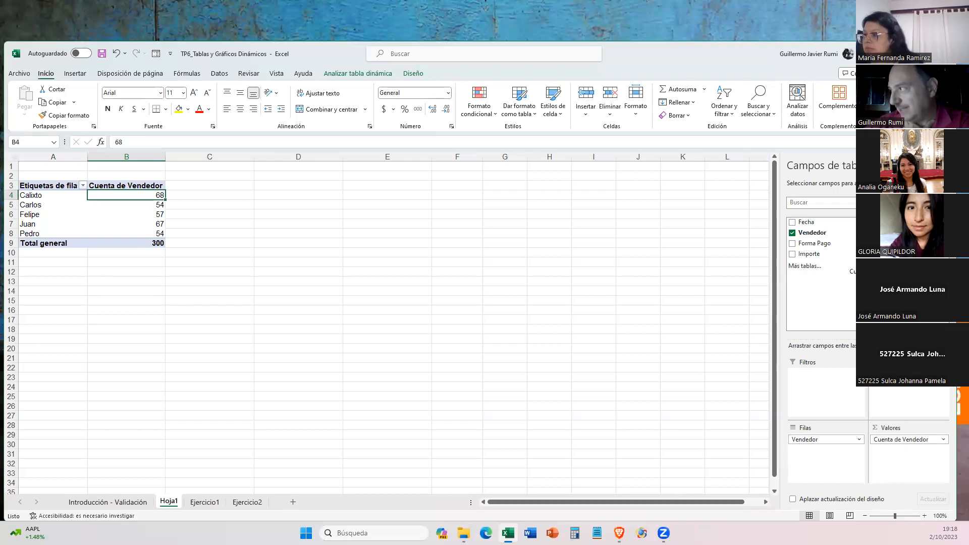
- Replace the Vendedor count with the sum of Importe in the values area and format B4:B9 with thousands separators and two decimals
{"action": "left_click_drag", "start_coordinate": [901, 439], "coordinate": [891, 292]}
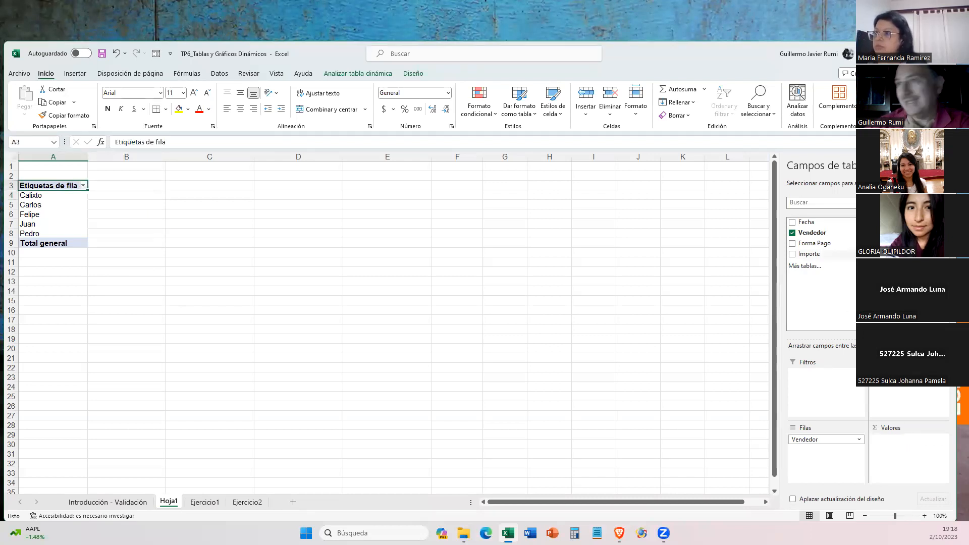
{"action": "left_click_drag", "start_coordinate": [816, 254], "coordinate": [894, 451]}
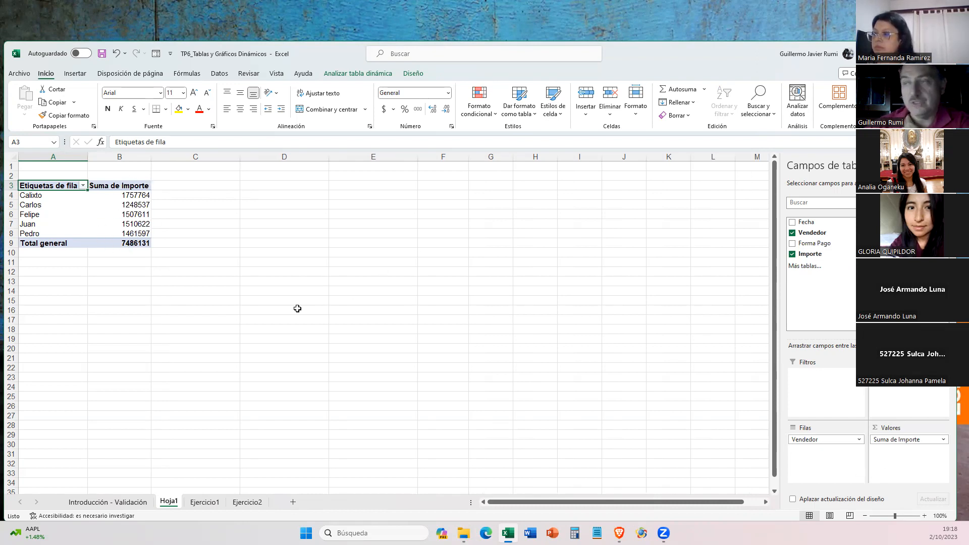
{"action": "left_click_drag", "start_coordinate": [138, 194], "coordinate": [136, 245]}
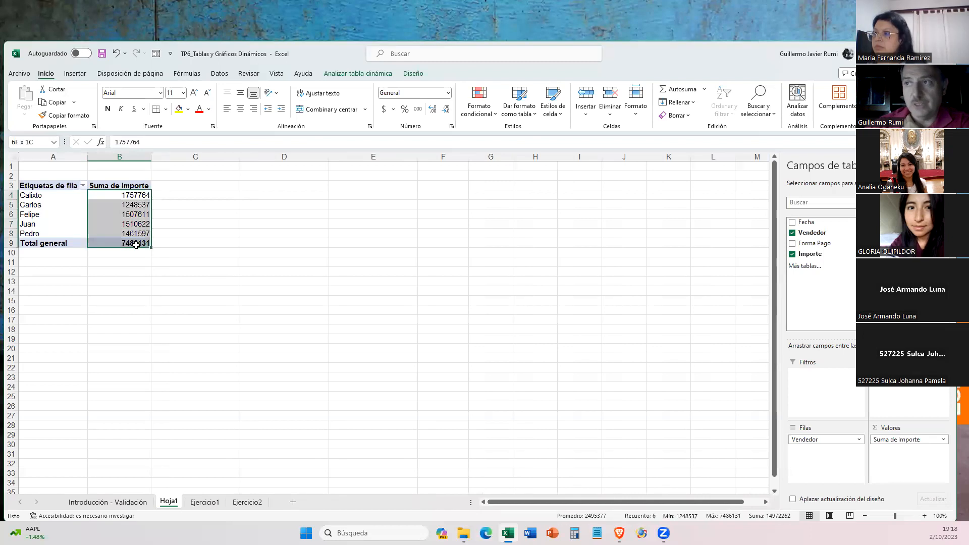
{"action": "key", "text": "ctrl+shift+1"}
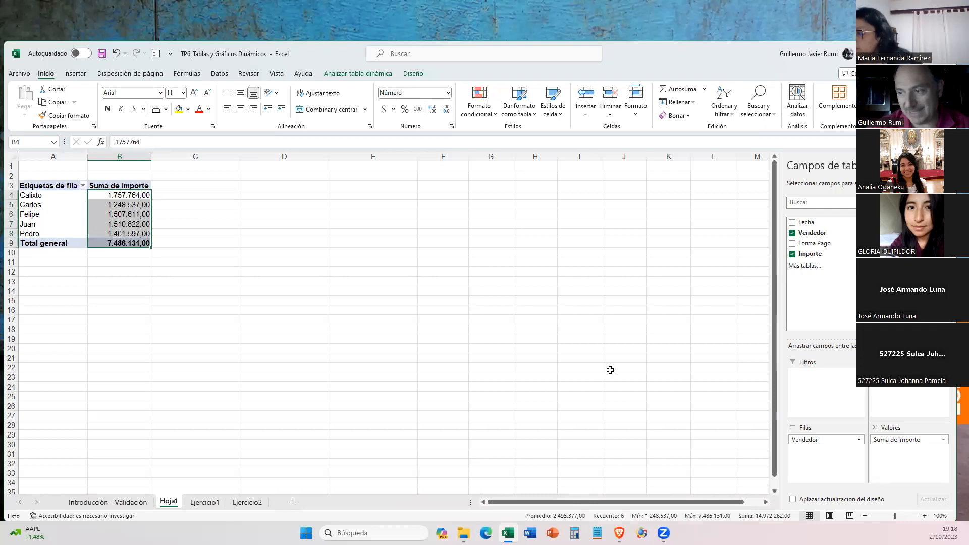
{"action": "left_click", "coordinate": [204, 502]}
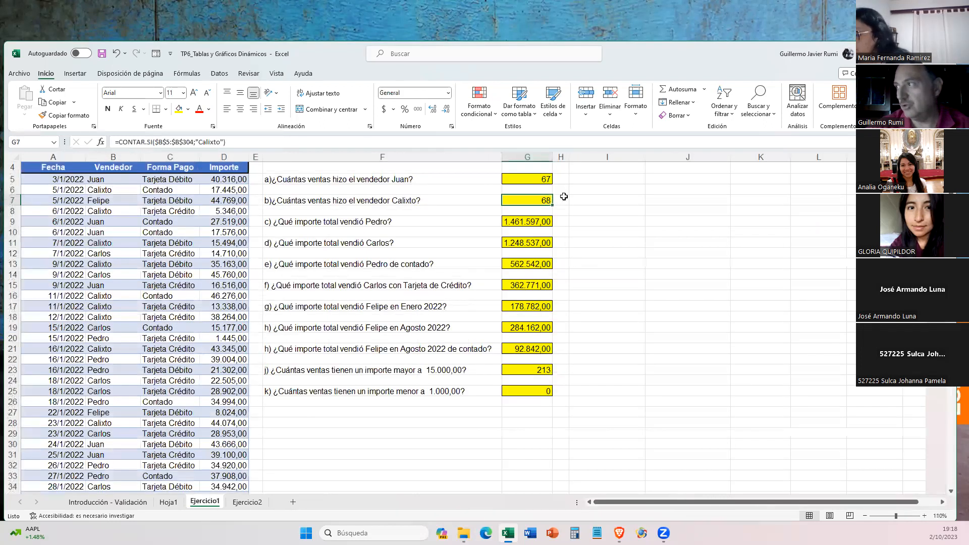
{"action": "left_click", "coordinate": [168, 501]}
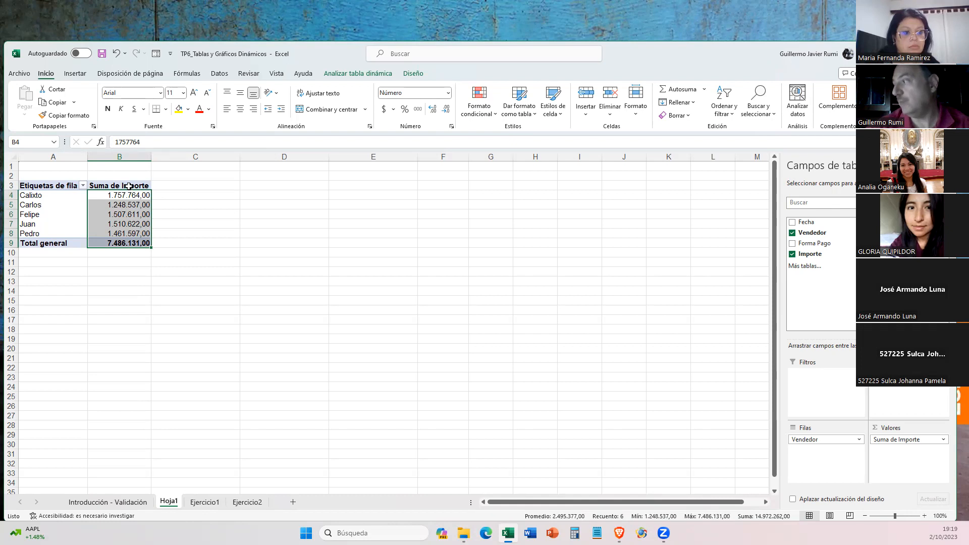
- Open the value field settings for Suma de Importe and go through the available summary functions from Recuento to Varp
{"action": "left_click", "coordinate": [944, 440]}
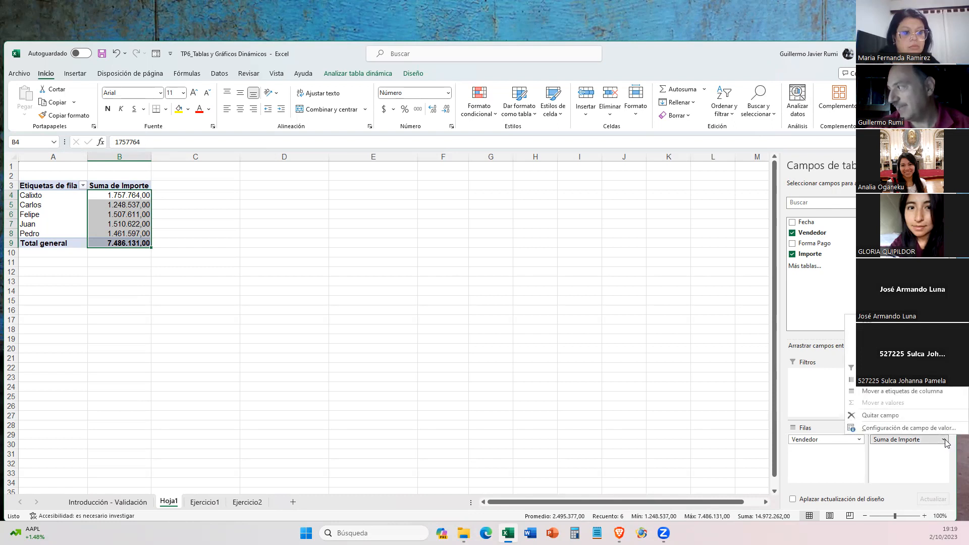
{"action": "left_click", "coordinate": [889, 428]}
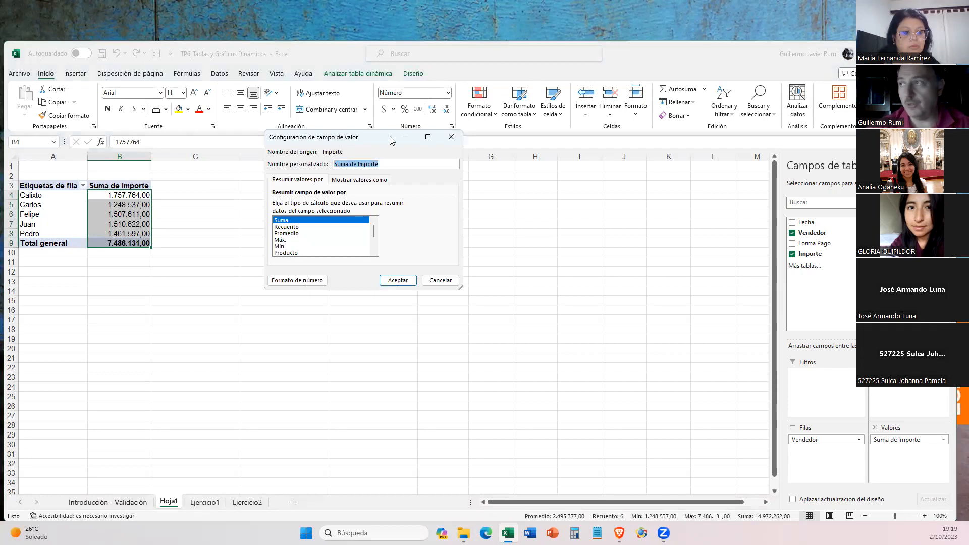
{"action": "left_click_drag", "start_coordinate": [382, 143], "coordinate": [336, 193]}
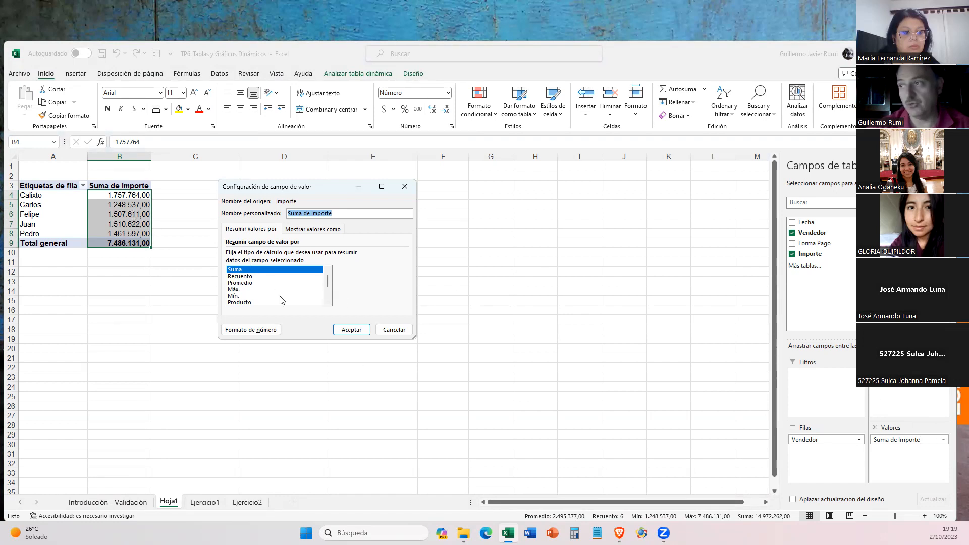
{"action": "left_click", "coordinate": [246, 277]}
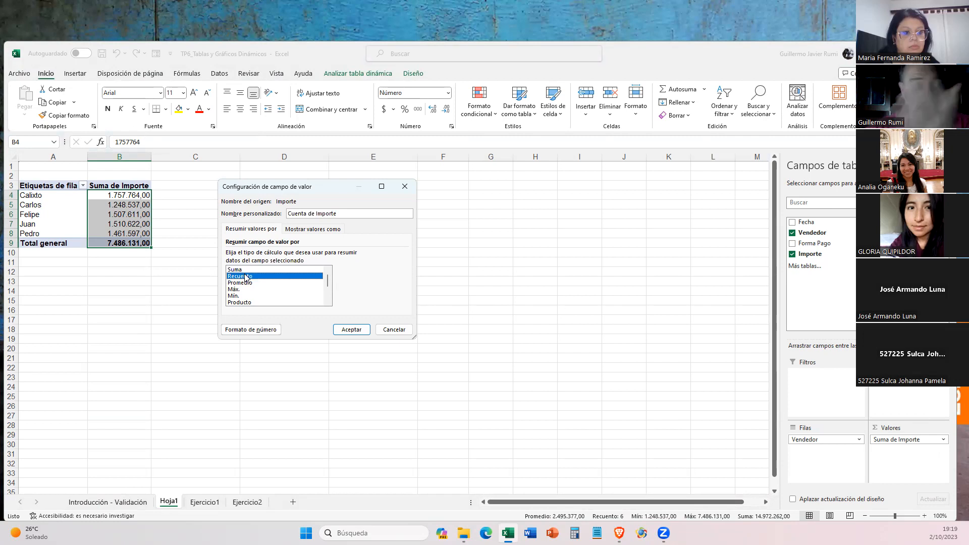
{"action": "left_click", "coordinate": [247, 283]}
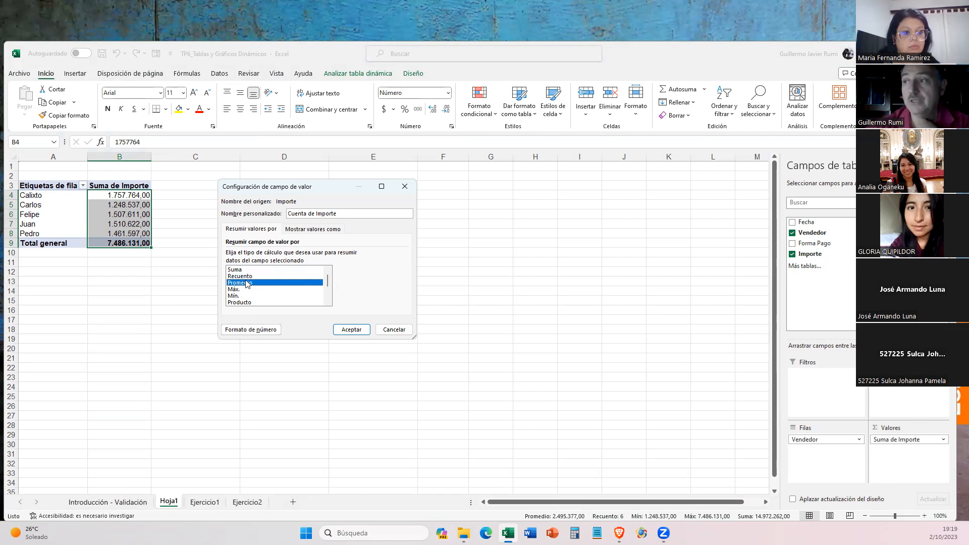
{"action": "left_click", "coordinate": [246, 290]}
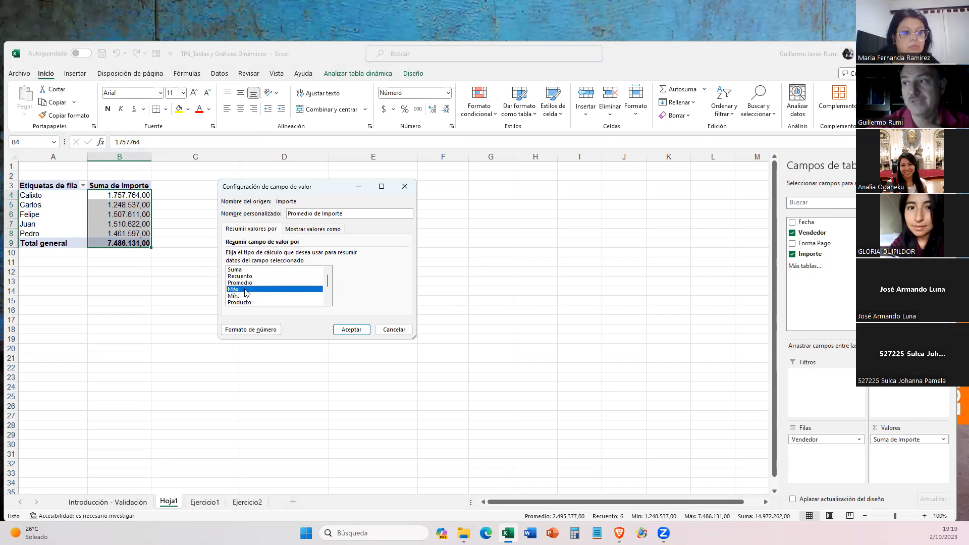
{"action": "left_click", "coordinate": [246, 296]}
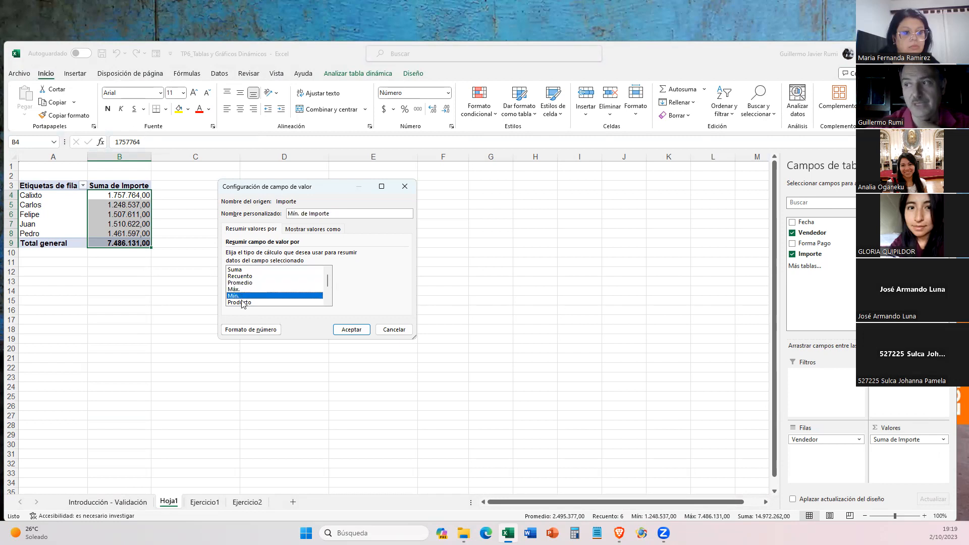
{"action": "left_click", "coordinate": [316, 302]}
{"action": "left_click_drag", "start_coordinate": [328, 281], "coordinate": [327, 302]}
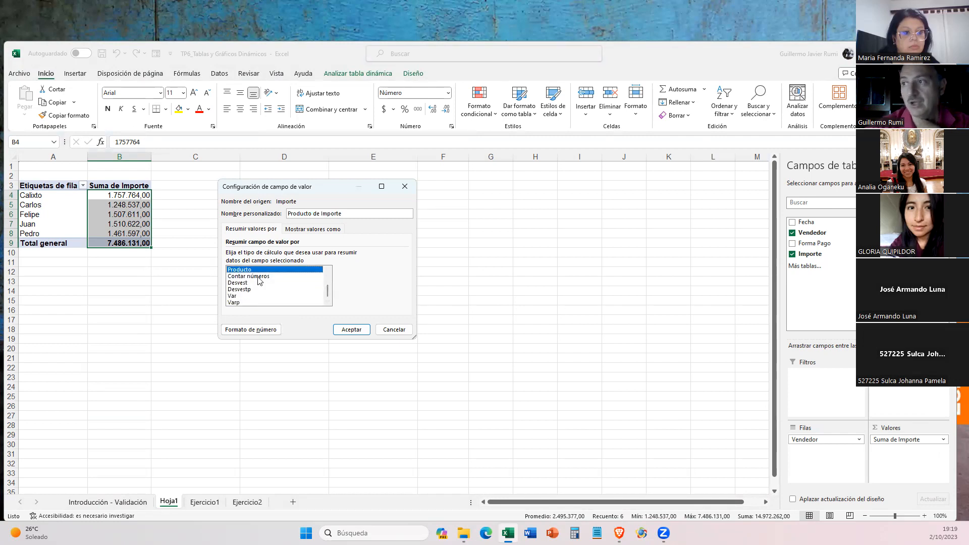
{"action": "left_click", "coordinate": [250, 276]}
{"action": "left_click", "coordinate": [246, 283]}
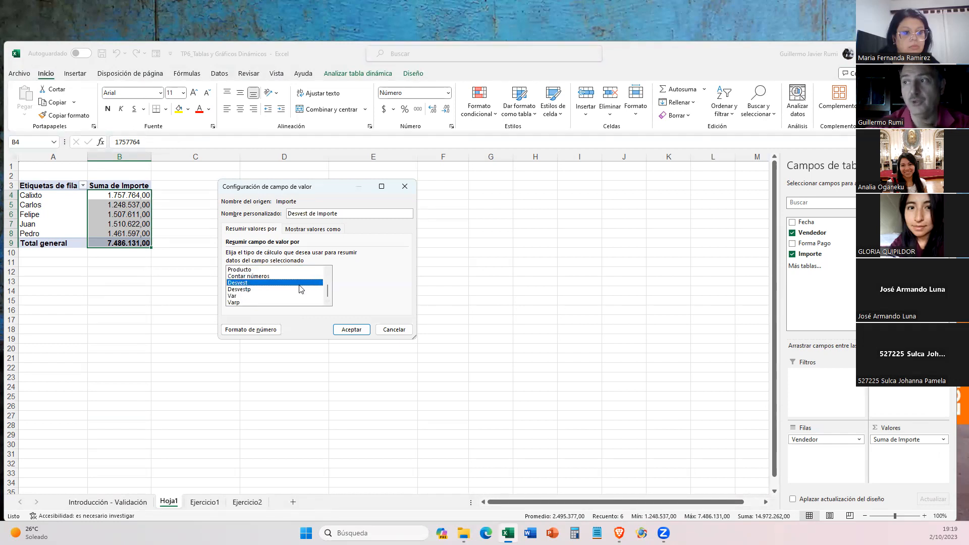
{"action": "left_click", "coordinate": [260, 290]}
{"action": "left_click", "coordinate": [246, 297]}
{"action": "left_click", "coordinate": [239, 303]}
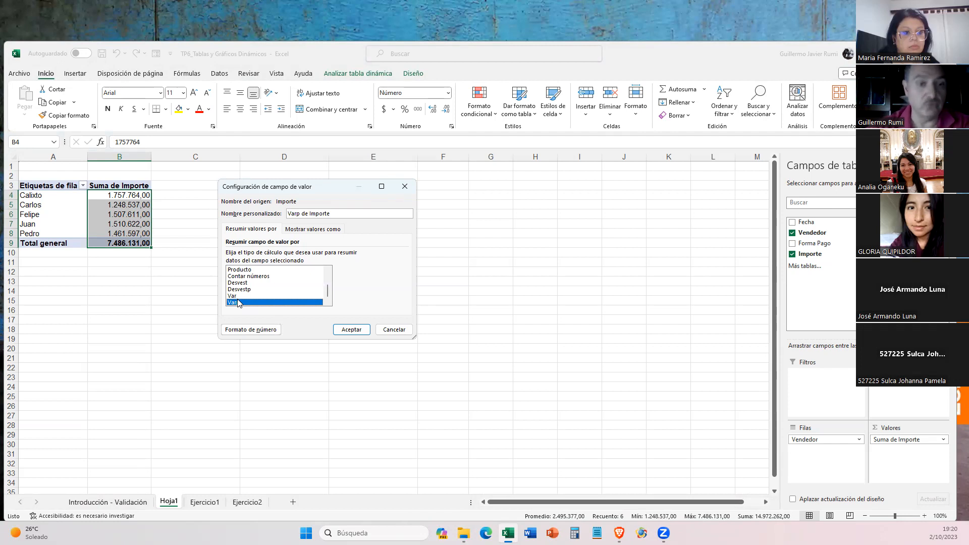
{"action": "left_click_drag", "start_coordinate": [329, 292], "coordinate": [330, 279]}
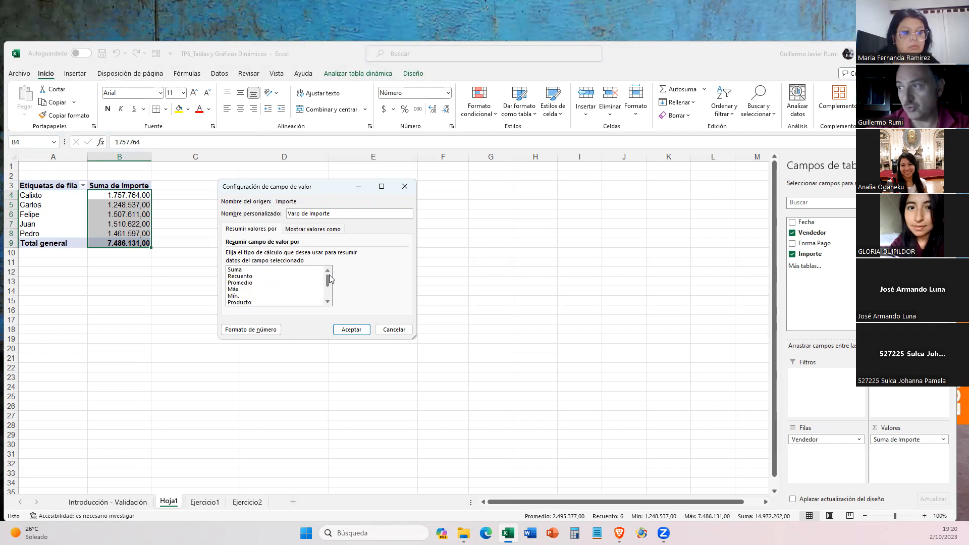
- Summarize the Importe values by Recuento and compare the counts per seller with the formula answers on Ejercicio1
{"action": "left_click", "coordinate": [245, 276]}
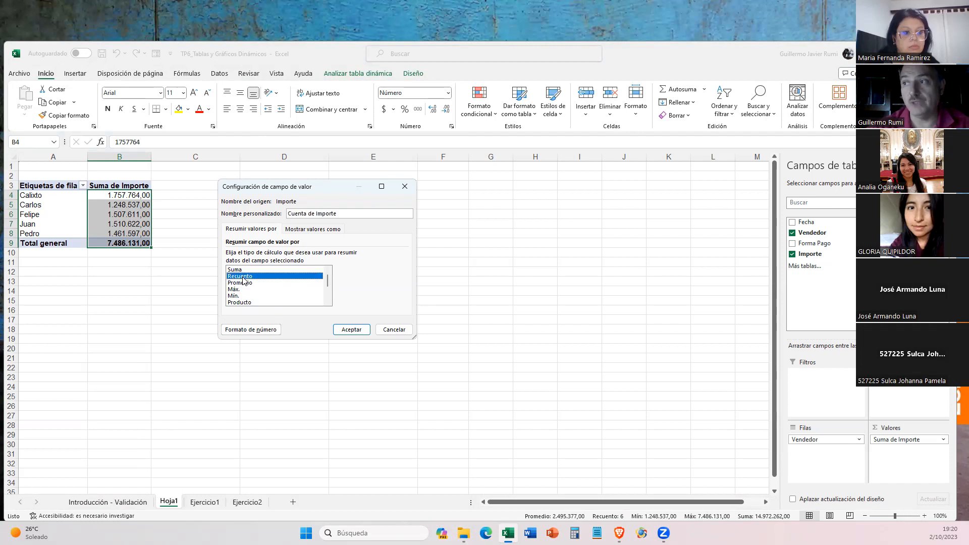
{"action": "left_click", "coordinate": [343, 331]}
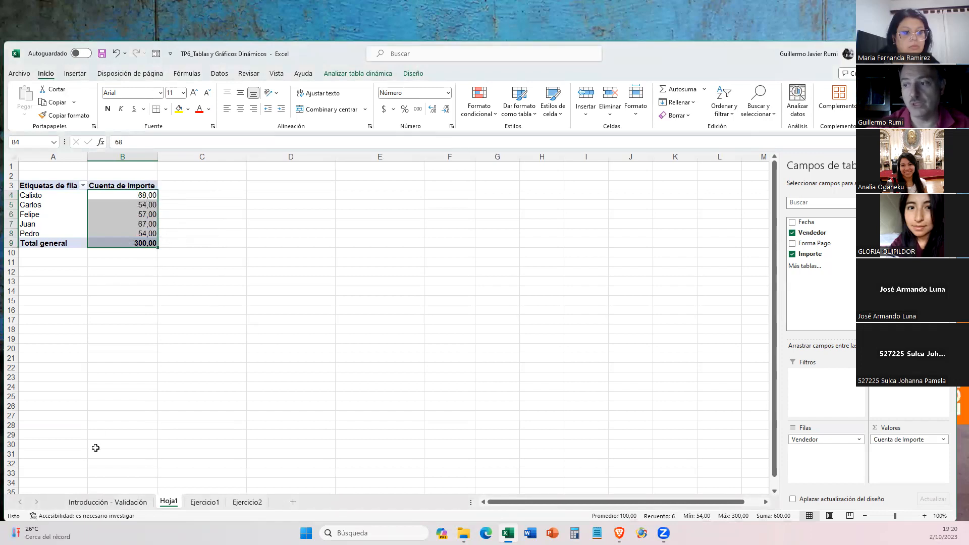
{"action": "left_click", "coordinate": [204, 502]}
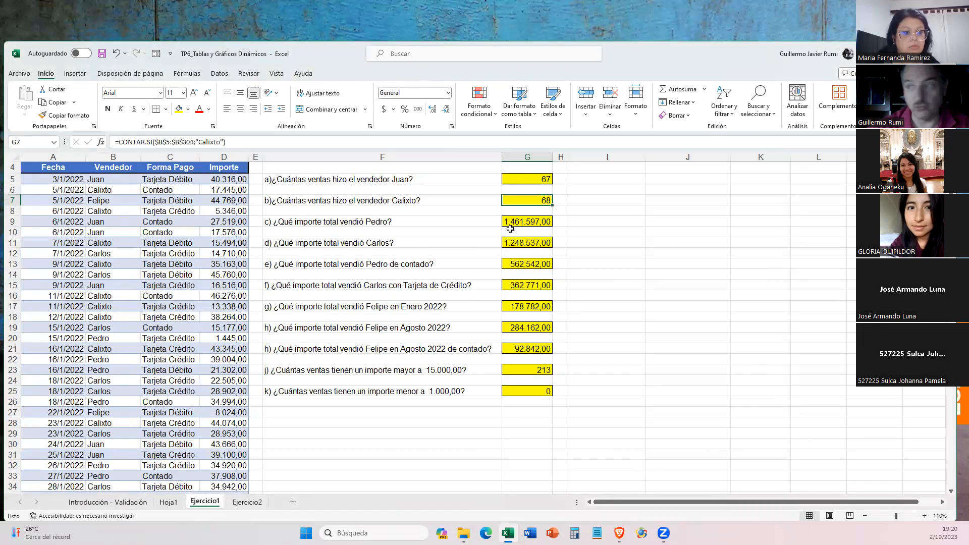
{"action": "left_click", "coordinate": [167, 503]}
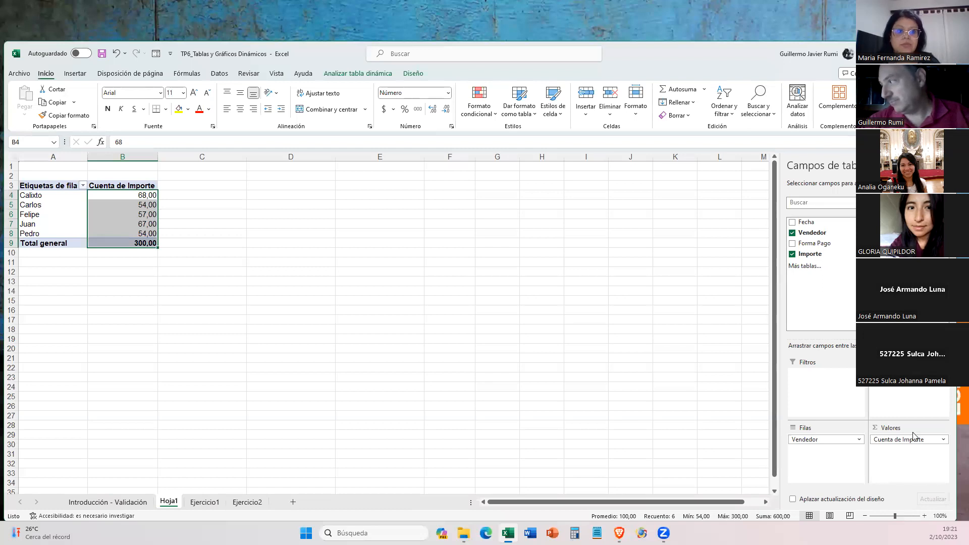
- Replace Importe with the Forma Pago field in the pivot table's values area to count the sales of each seller
{"action": "left_click_drag", "start_coordinate": [903, 440], "coordinate": [833, 268]}
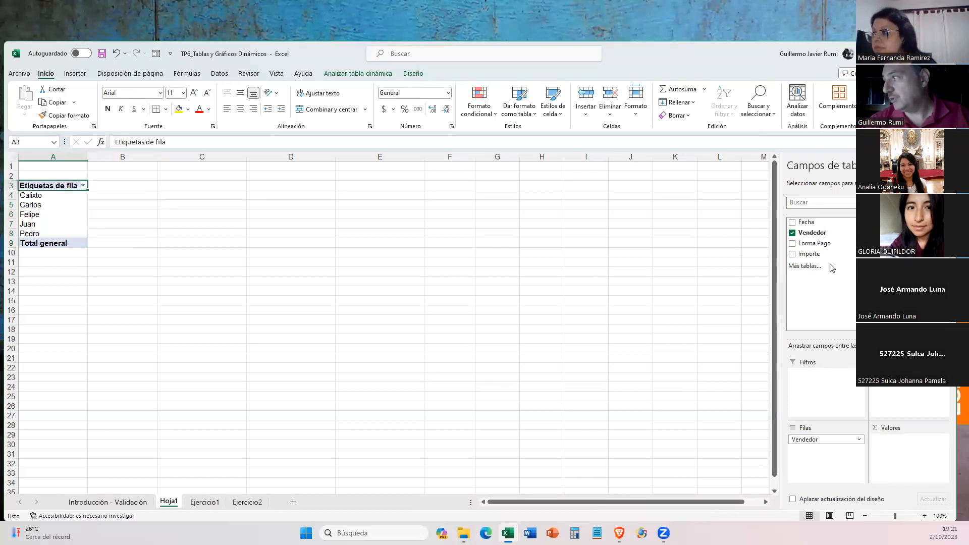
{"action": "left_click", "coordinate": [197, 502]}
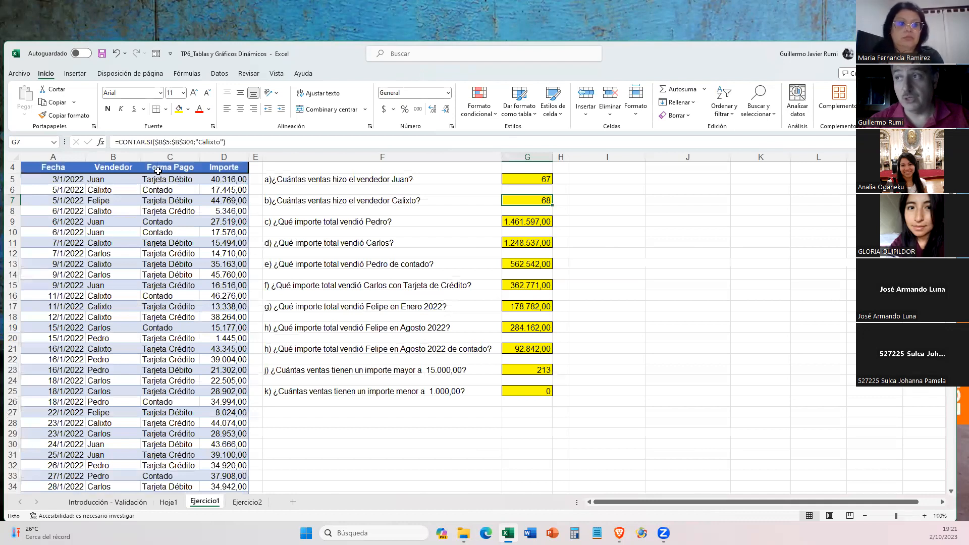
{"action": "left_click", "coordinate": [170, 504]}
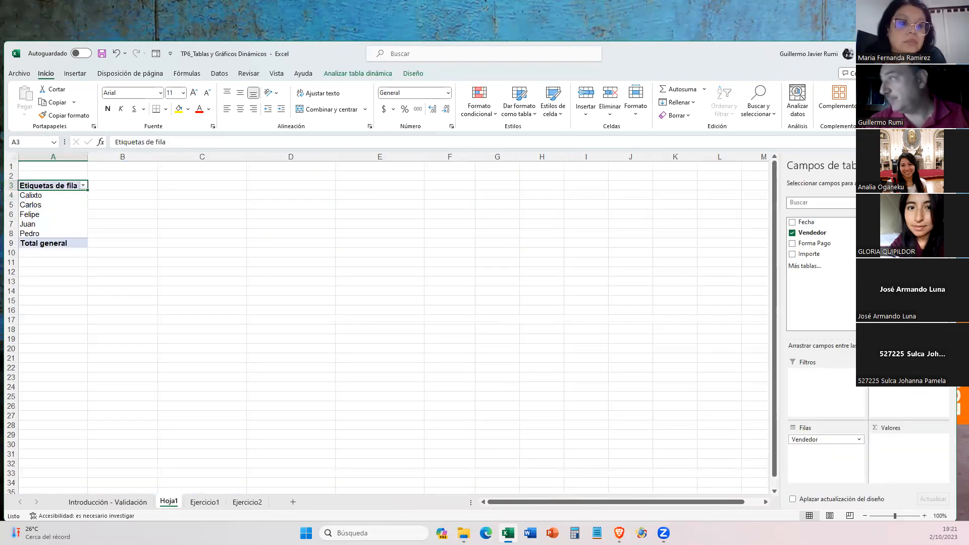
{"action": "left_click_drag", "start_coordinate": [826, 244], "coordinate": [903, 454]}
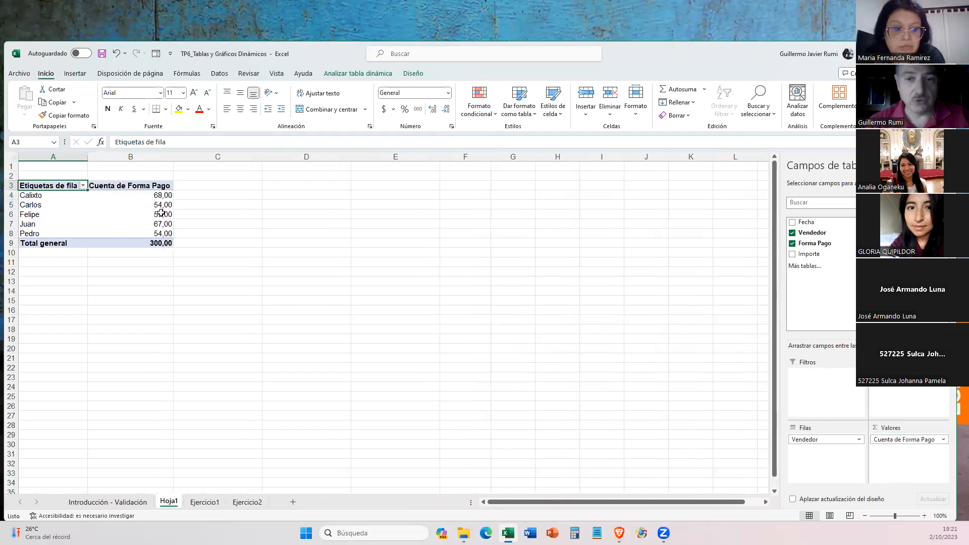
{"action": "mouse_move", "coordinate": [160, 229]}
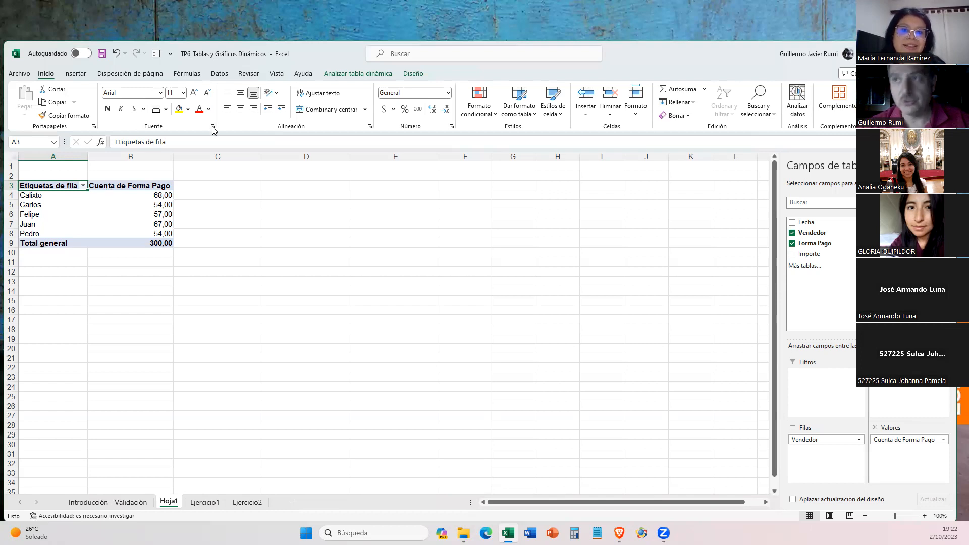
{"action": "mouse_move", "coordinate": [157, 216]}
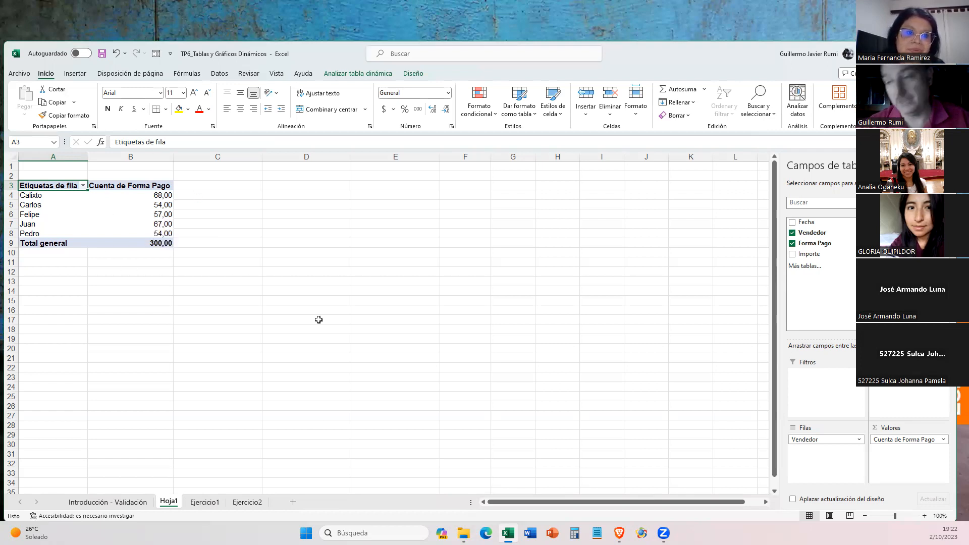
- Review the formulas answering questions a to e on Ejercicio1, then return to the pivot table on Hoja1
{"action": "left_click", "coordinate": [119, 503]}
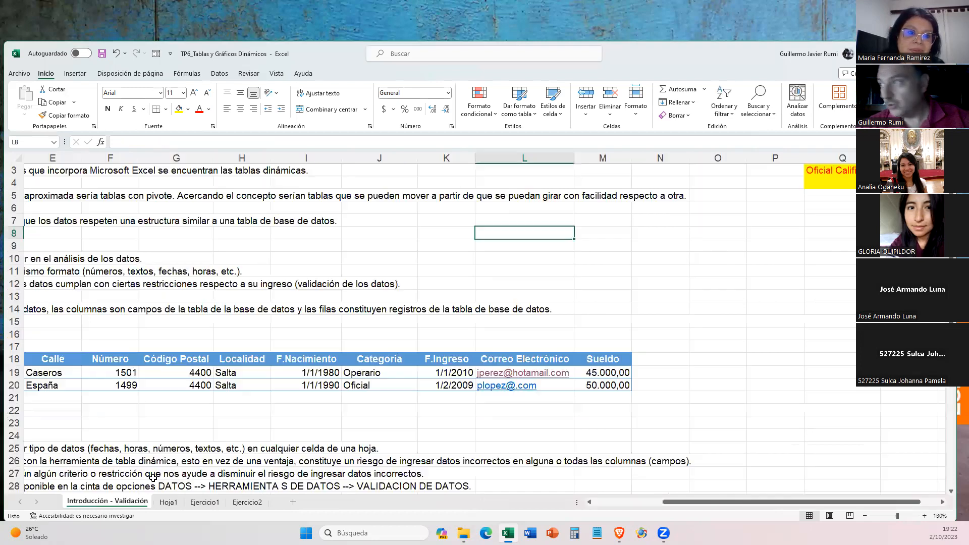
{"action": "left_click", "coordinate": [206, 502]}
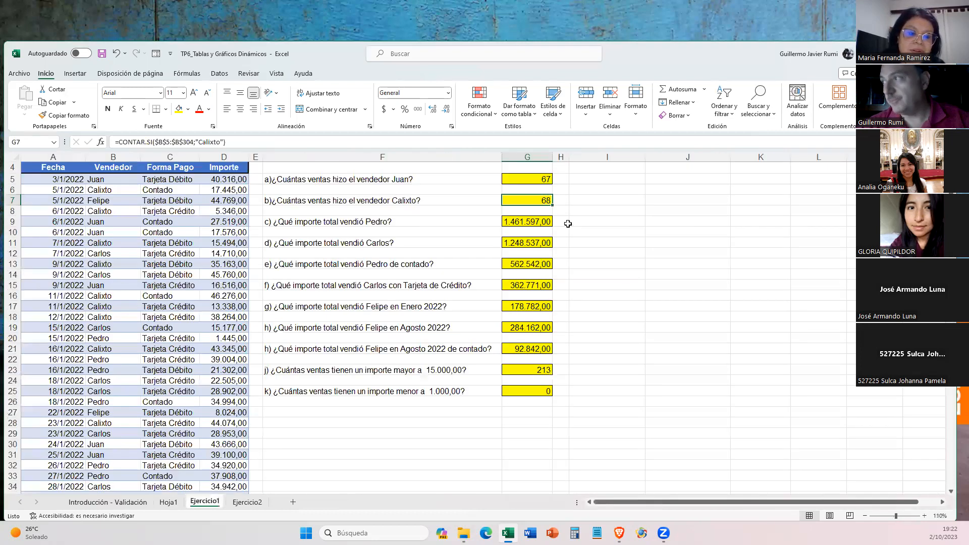
{"action": "left_click", "coordinate": [547, 178]}
{"action": "left_click", "coordinate": [532, 200]}
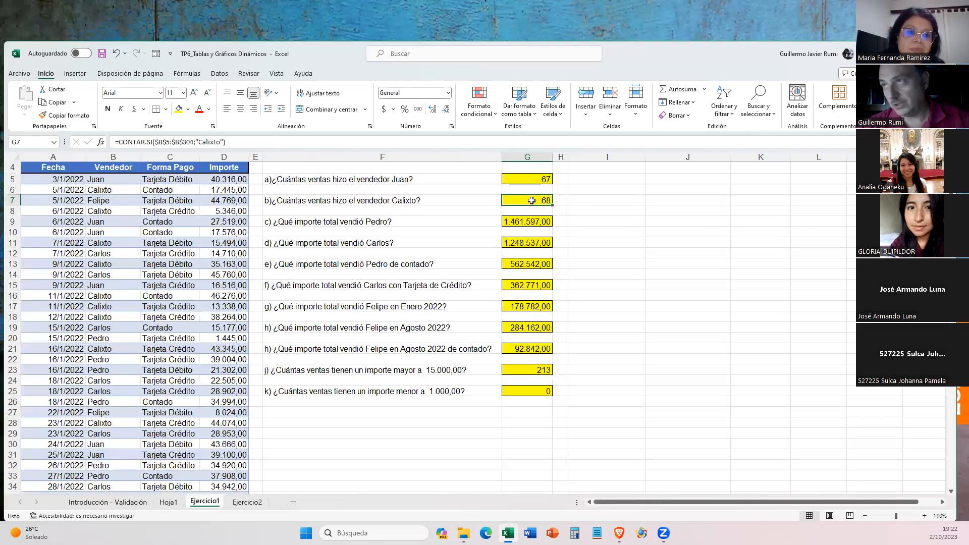
{"action": "left_click", "coordinate": [530, 224]}
{"action": "left_click", "coordinate": [524, 244]}
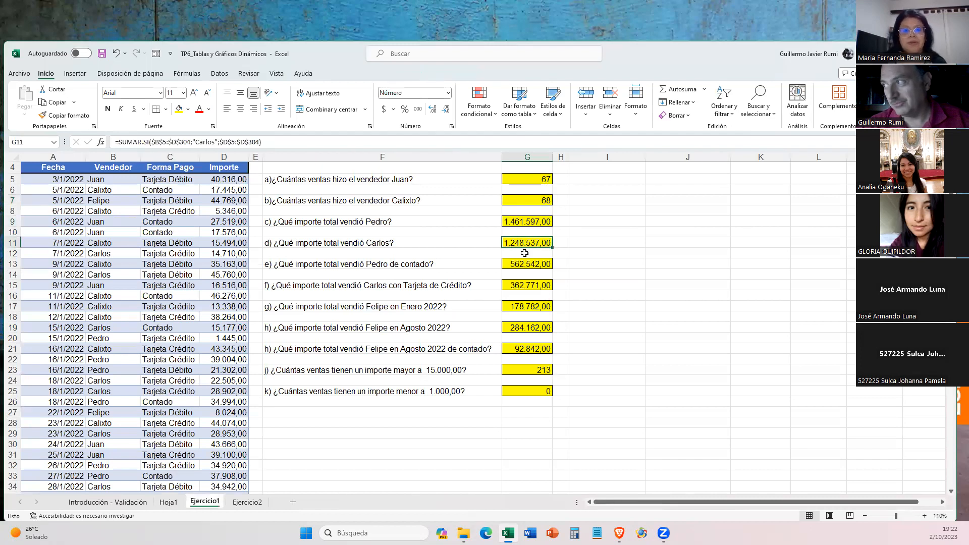
{"action": "left_click", "coordinate": [520, 264]}
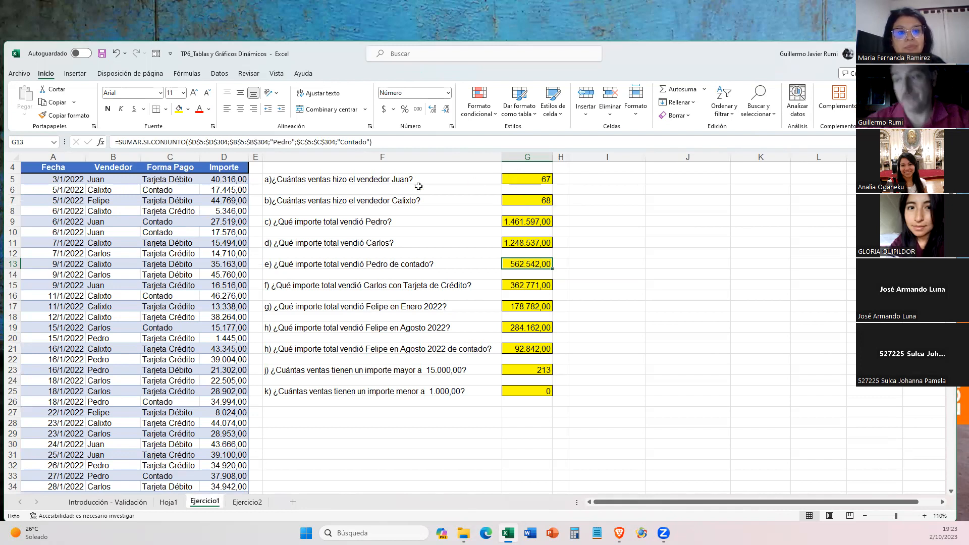
{"action": "left_click", "coordinate": [168, 502]}
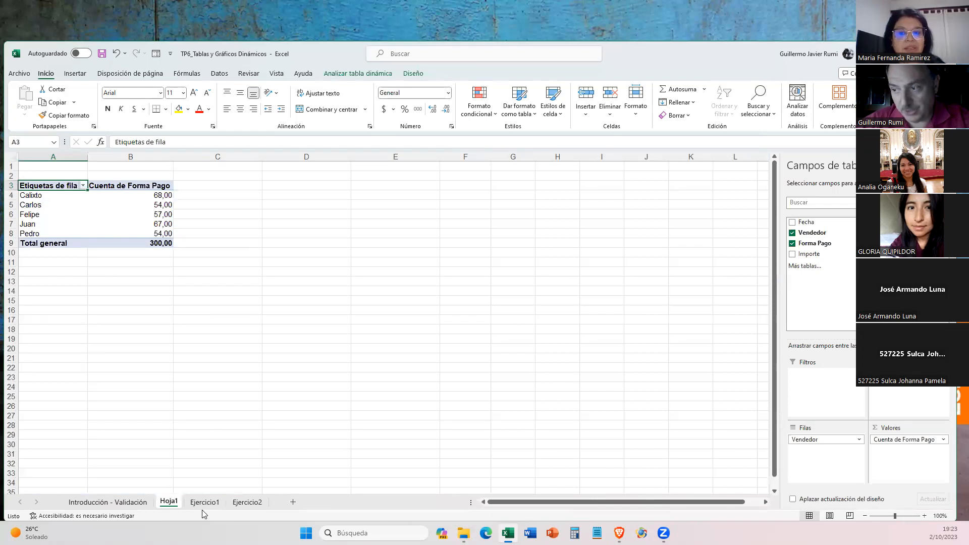
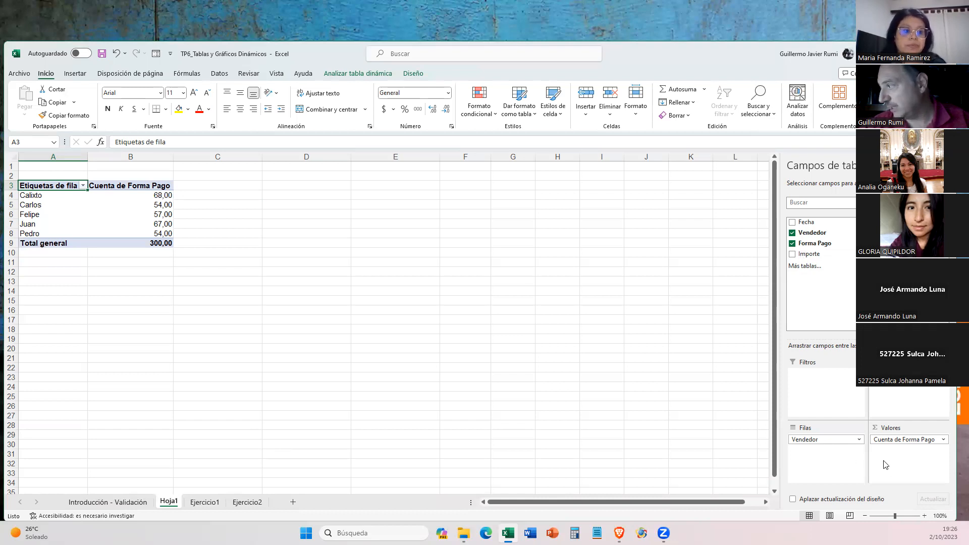
- Replace Forma Pago with the Vendedor field in the pivot table's values area and add Vendedor there a second time
{"action": "left_click_drag", "start_coordinate": [887, 448], "coordinate": [843, 319]}
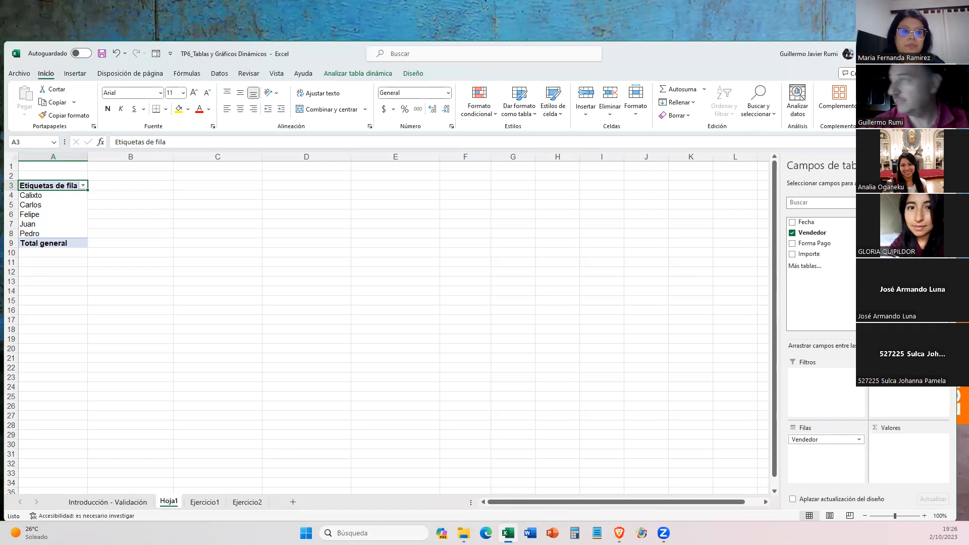
{"action": "left_click_drag", "start_coordinate": [818, 233], "coordinate": [935, 461]}
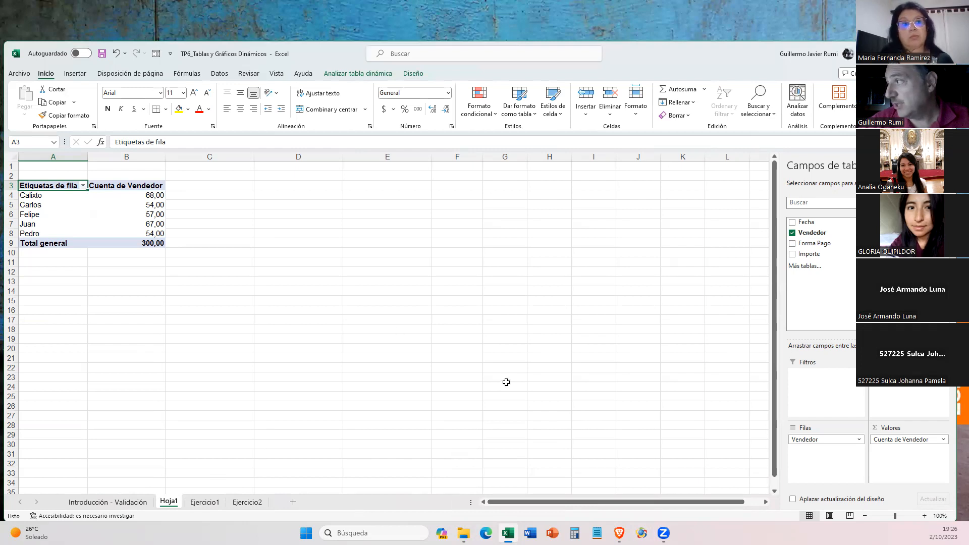
{"action": "left_click_drag", "start_coordinate": [813, 232], "coordinate": [902, 457]}
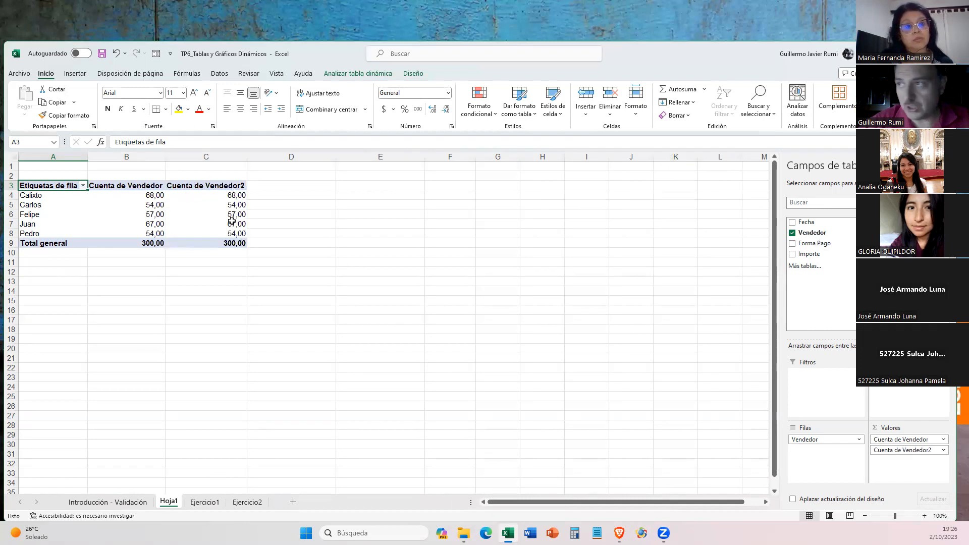
{"action": "left_click", "coordinate": [227, 195]}
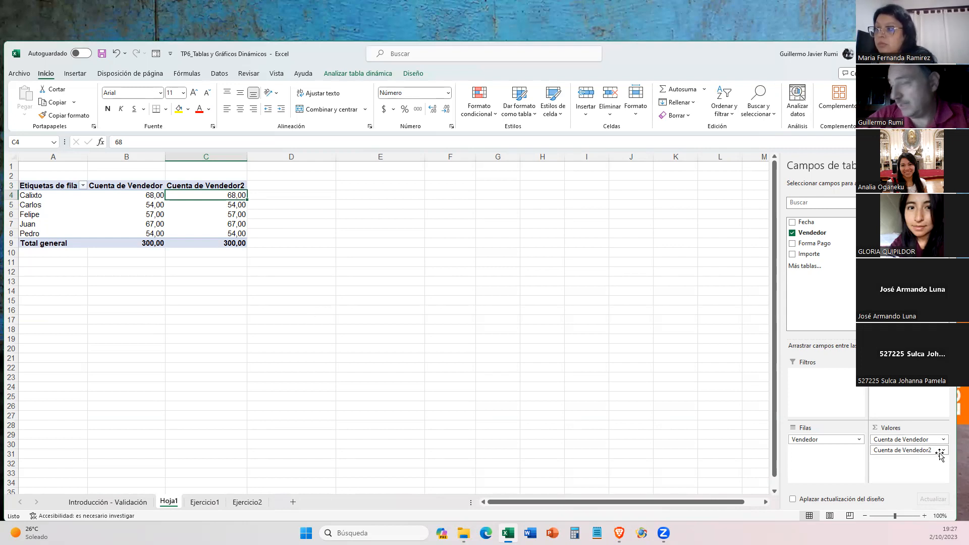
- Widen columns B and C of the pivot table slightly and select the first value in column C
{"action": "left_click_drag", "start_coordinate": [164, 159], "coordinate": [175, 158]}
{"action": "left_click", "coordinate": [240, 153]}
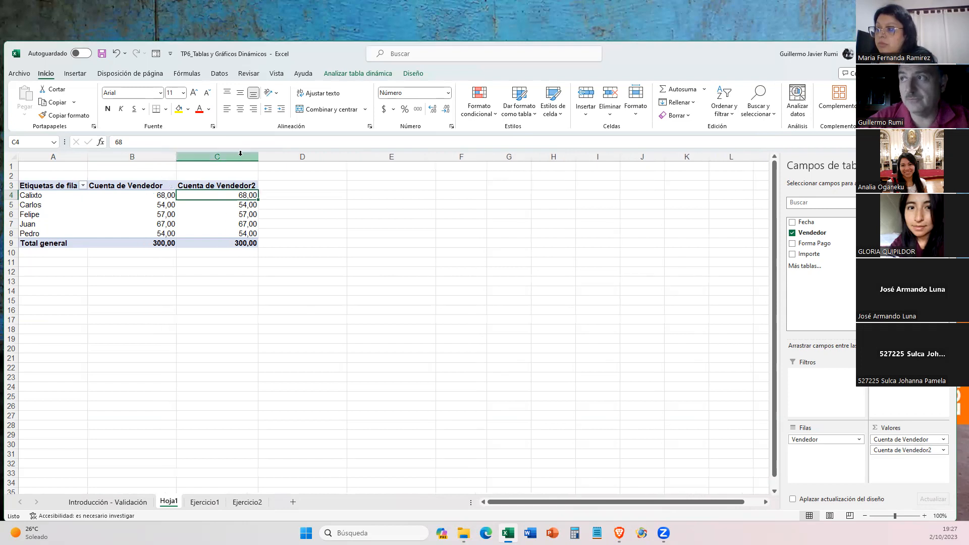
{"action": "left_click_drag", "start_coordinate": [254, 156], "coordinate": [272, 158]}
{"action": "left_click", "coordinate": [253, 215]}
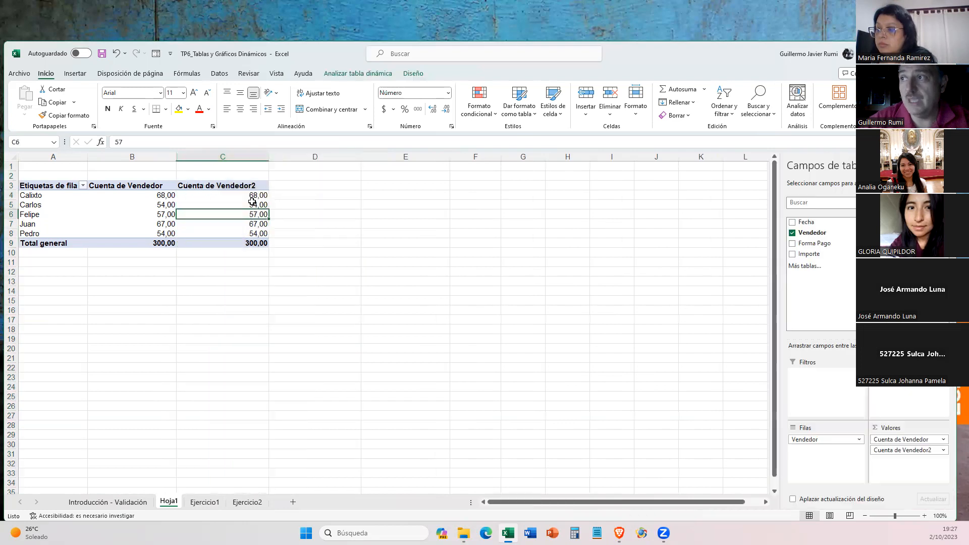
{"action": "left_click", "coordinate": [251, 196]}
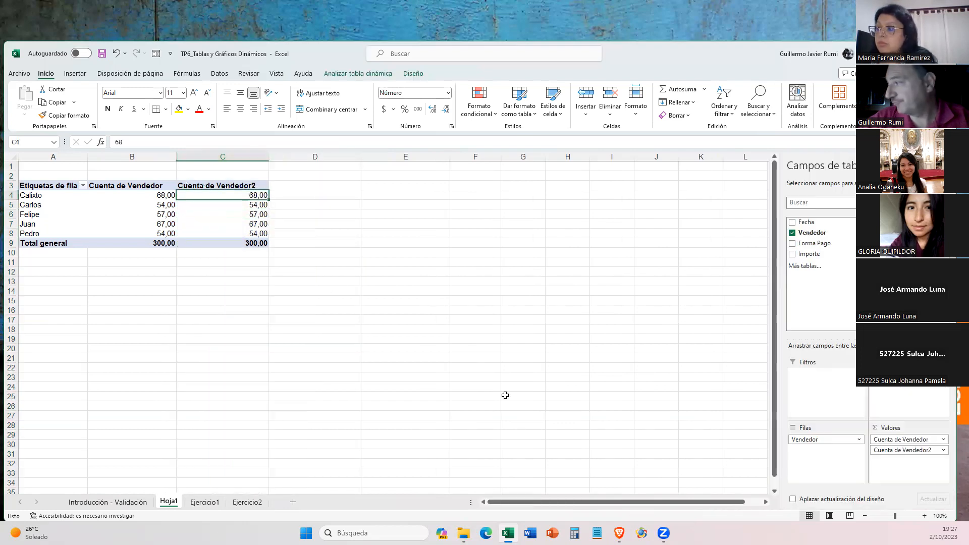
- Review the calculations available for showing values of Cuenta de Vendedor2 and set the field to % del total general
{"action": "left_click", "coordinate": [944, 451]}
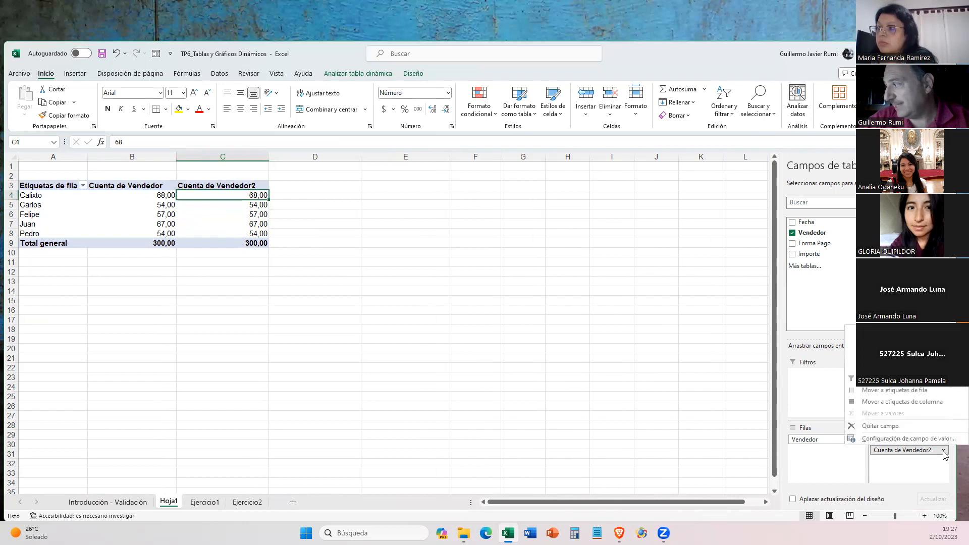
{"action": "left_click", "coordinate": [890, 441]}
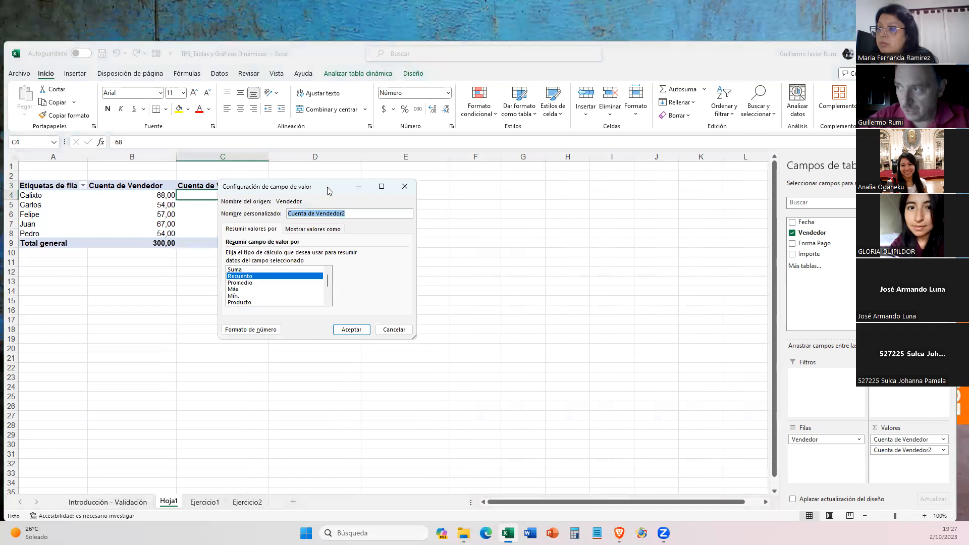
{"action": "left_click_drag", "start_coordinate": [328, 191], "coordinate": [388, 193]}
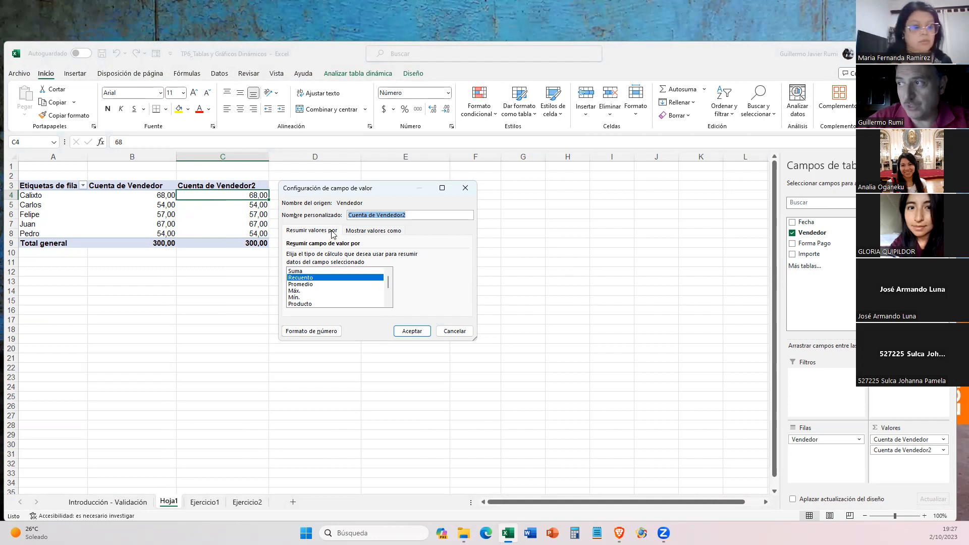
{"action": "left_click", "coordinate": [360, 233]}
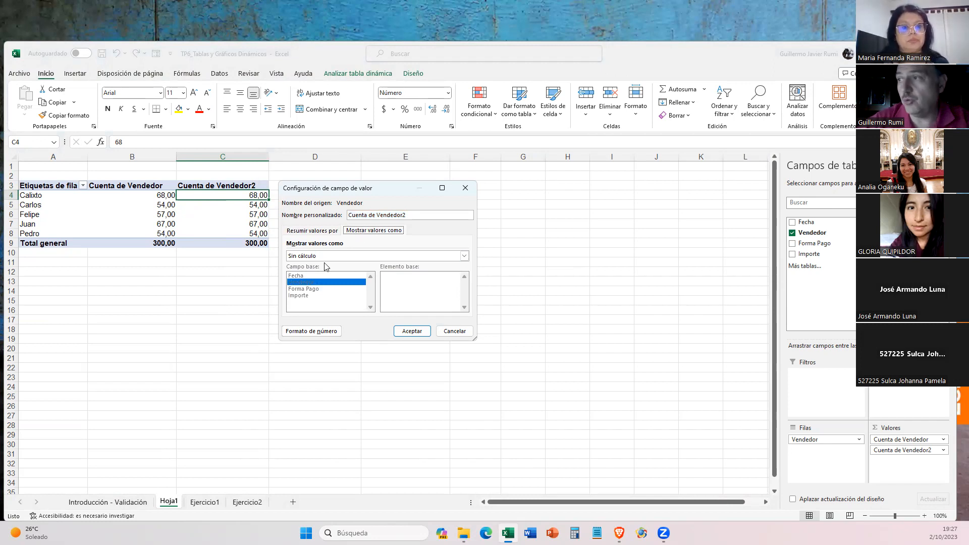
{"action": "left_click", "coordinate": [422, 260]}
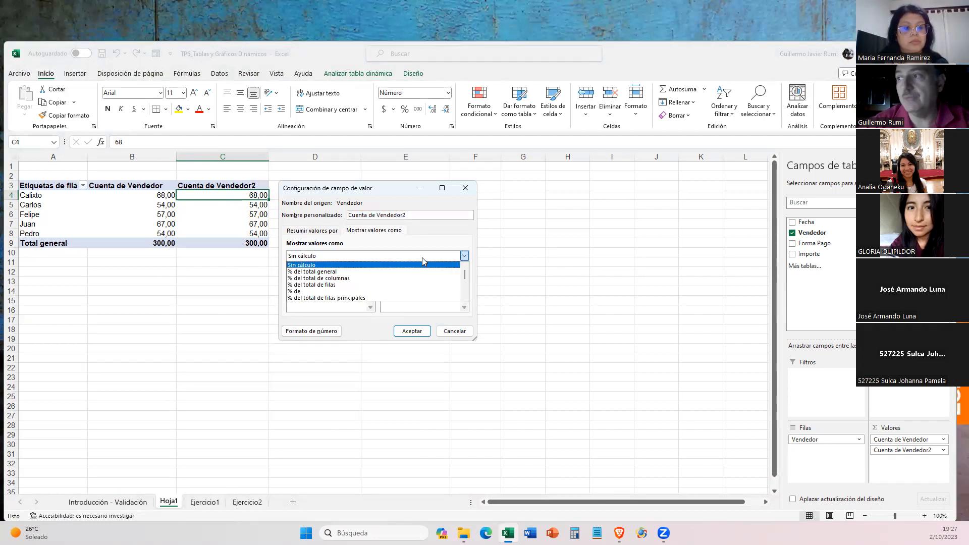
{"action": "scroll", "coordinate": [404, 275], "scroll_direction": "down", "scroll_amount": 2}
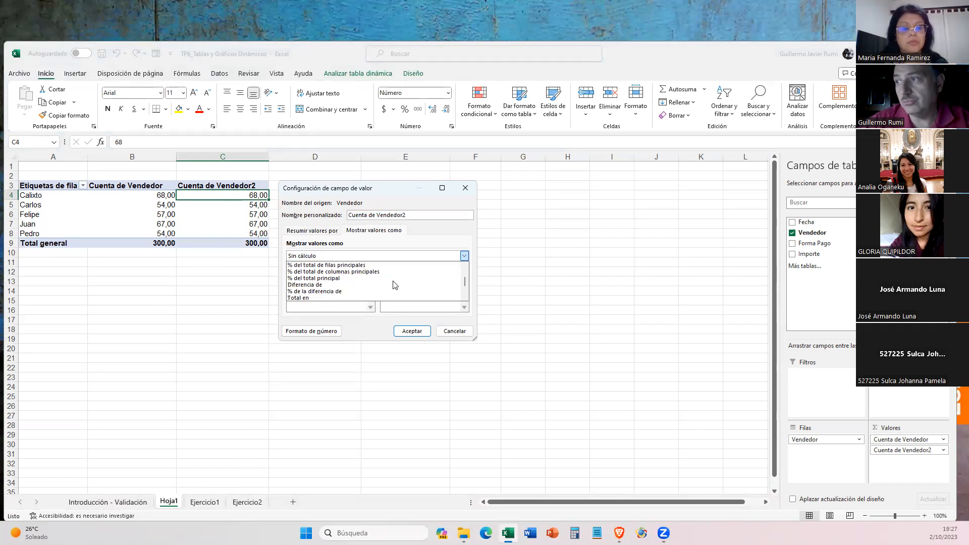
{"action": "scroll", "coordinate": [395, 284], "scroll_direction": "down", "scroll_amount": 2}
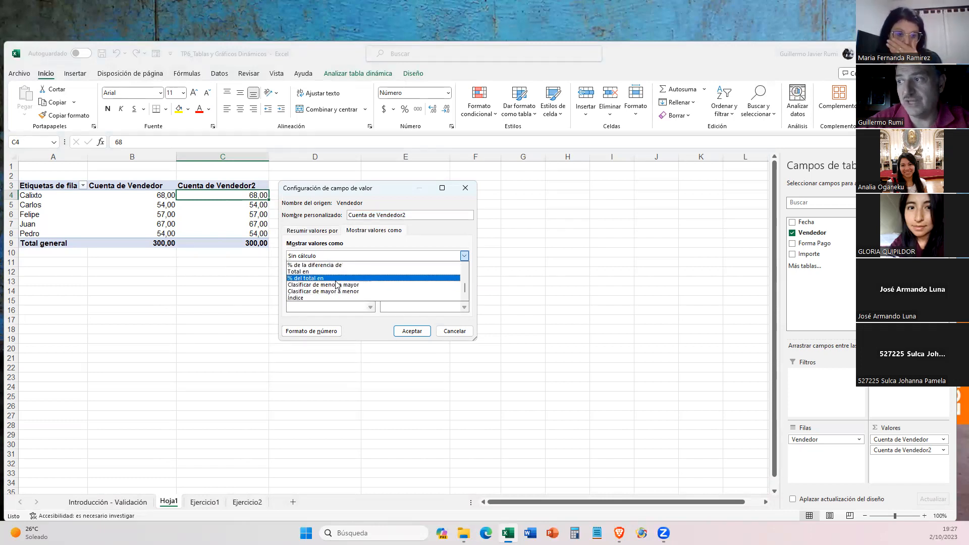
{"action": "scroll", "coordinate": [323, 286], "scroll_direction": "up", "scroll_amount": 2}
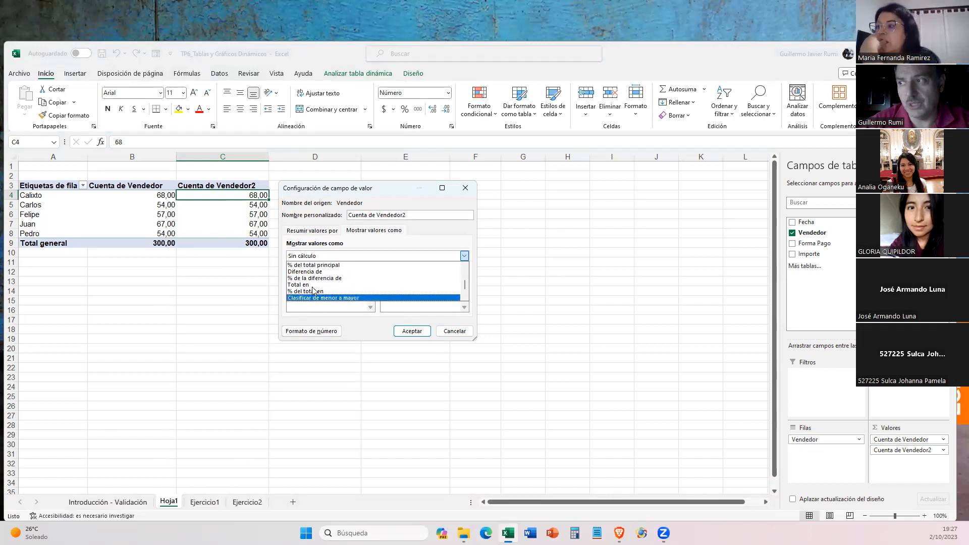
{"action": "scroll", "coordinate": [315, 287], "scroll_direction": "up", "scroll_amount": 2}
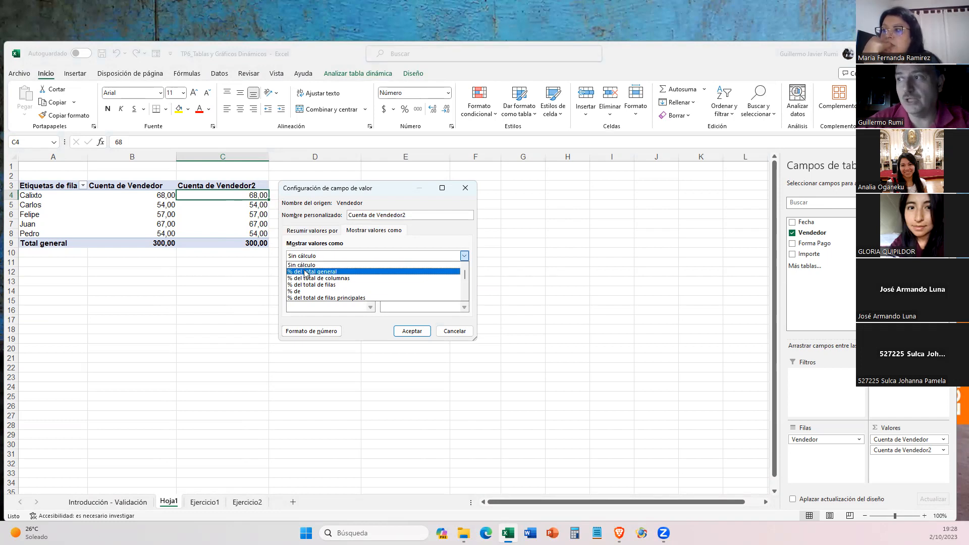
{"action": "left_click", "coordinate": [306, 272]}
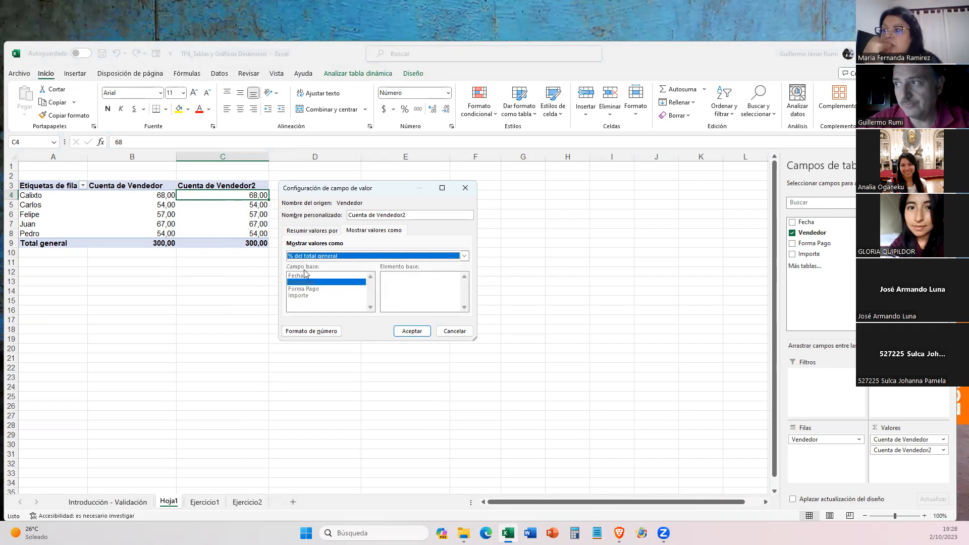
{"action": "left_click", "coordinate": [412, 331]}
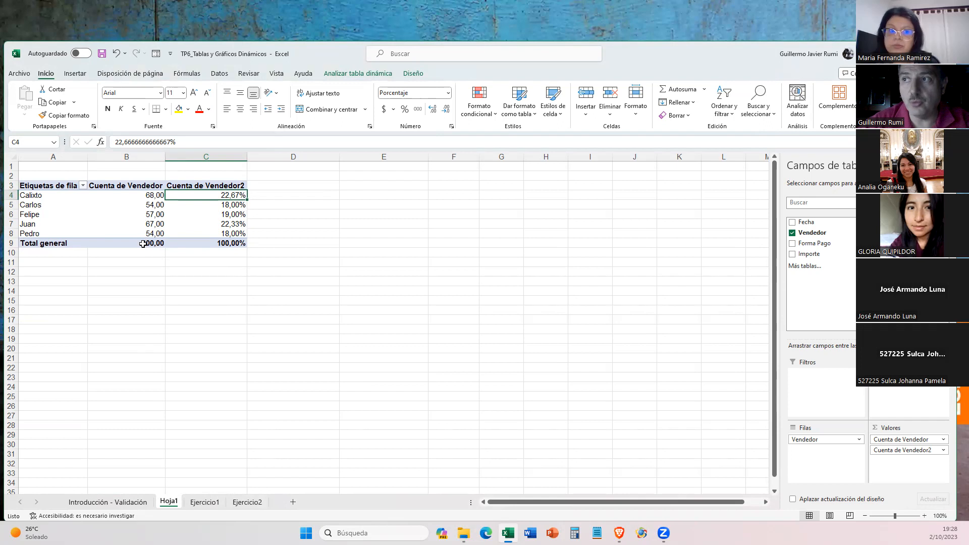
- Sort the pivot table's sellers by their Cuenta de Vendedor2 percentage from largest to smallest
{"action": "mouse_move", "coordinate": [142, 246]}
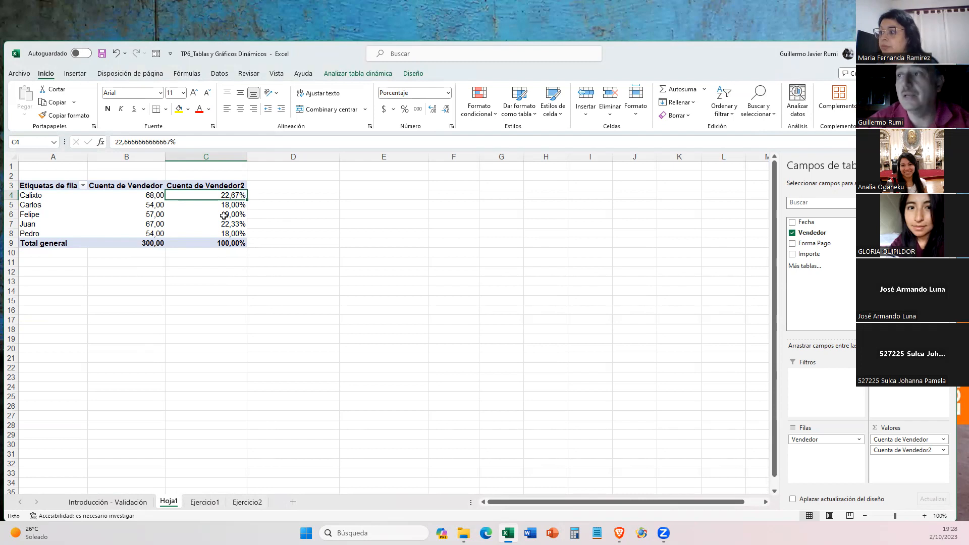
{"action": "mouse_move", "coordinate": [225, 207]}
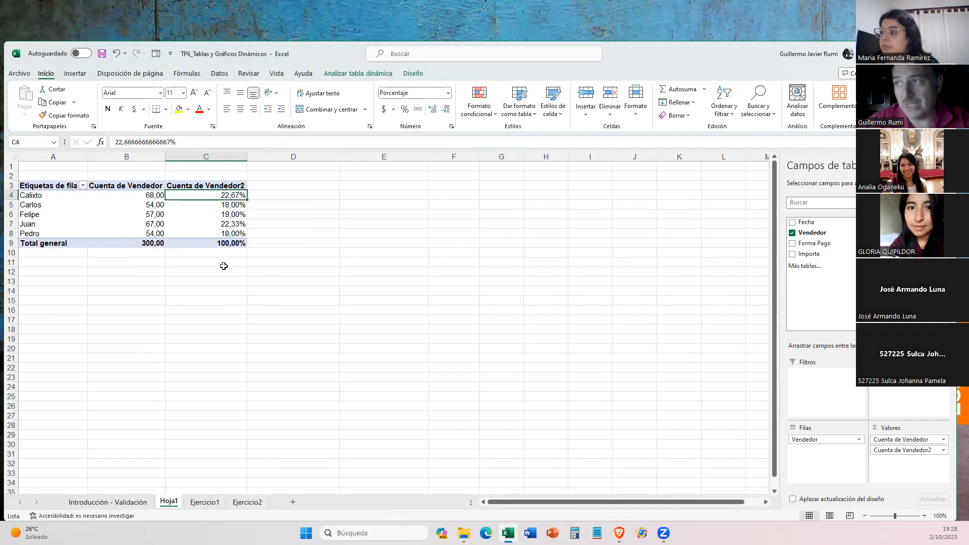
{"action": "right_click", "coordinate": [225, 195]}
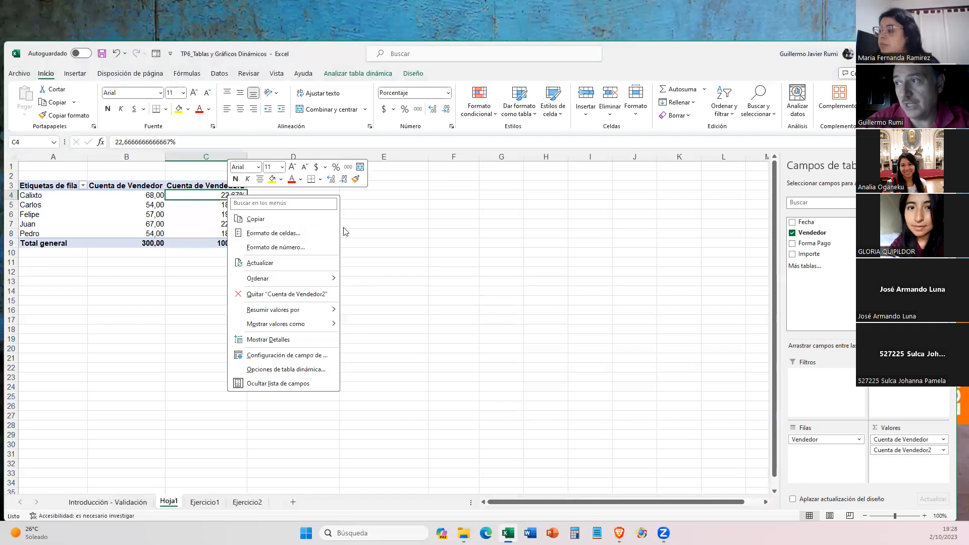
{"action": "mouse_move", "coordinate": [265, 279]}
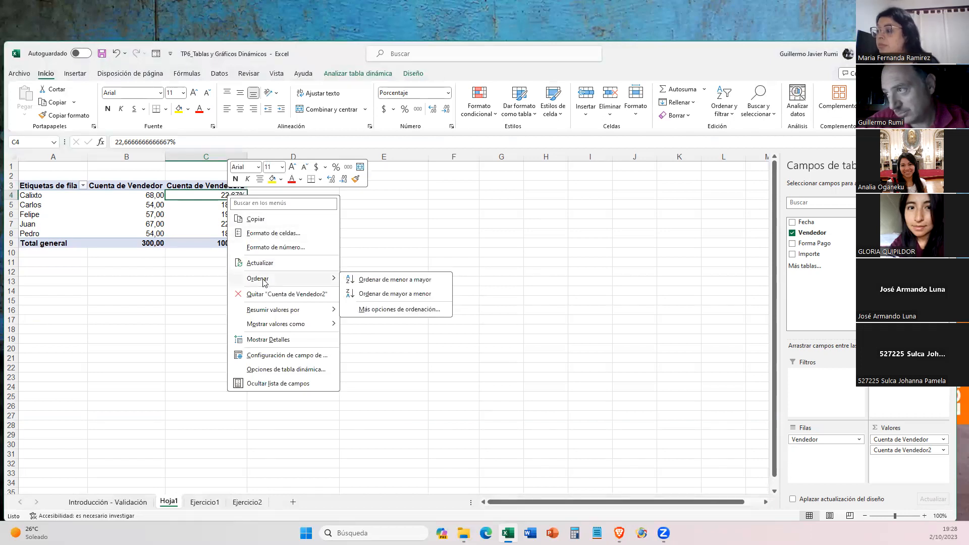
{"action": "left_click", "coordinate": [391, 294]}
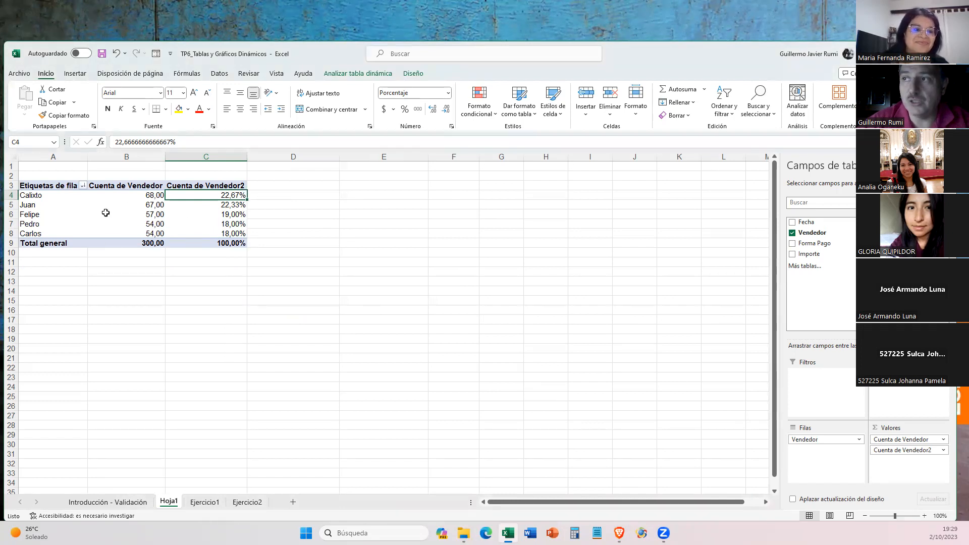
- Check the count and percentage of the top seller, then review answers a to d on Ejercicio1
{"action": "mouse_move", "coordinate": [138, 191]}
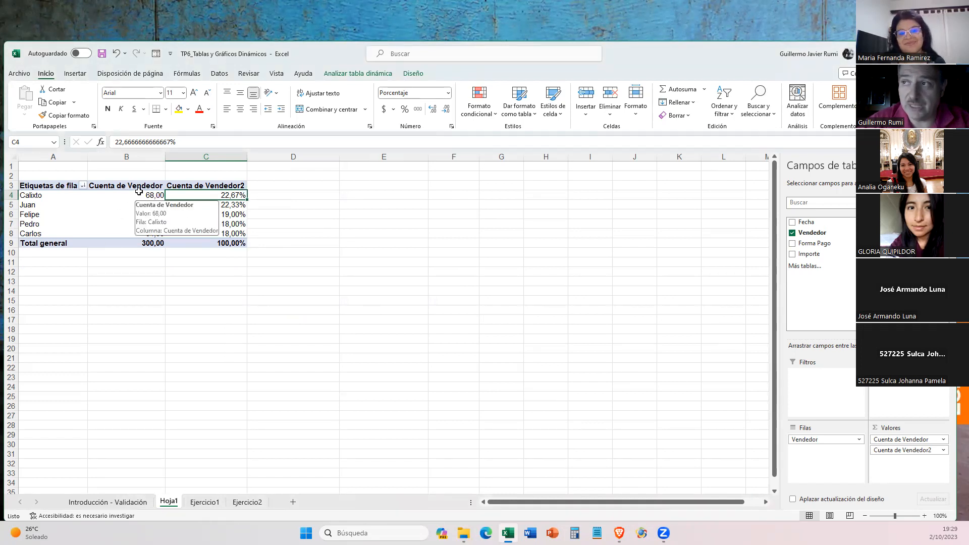
{"action": "mouse_move", "coordinate": [214, 196]}
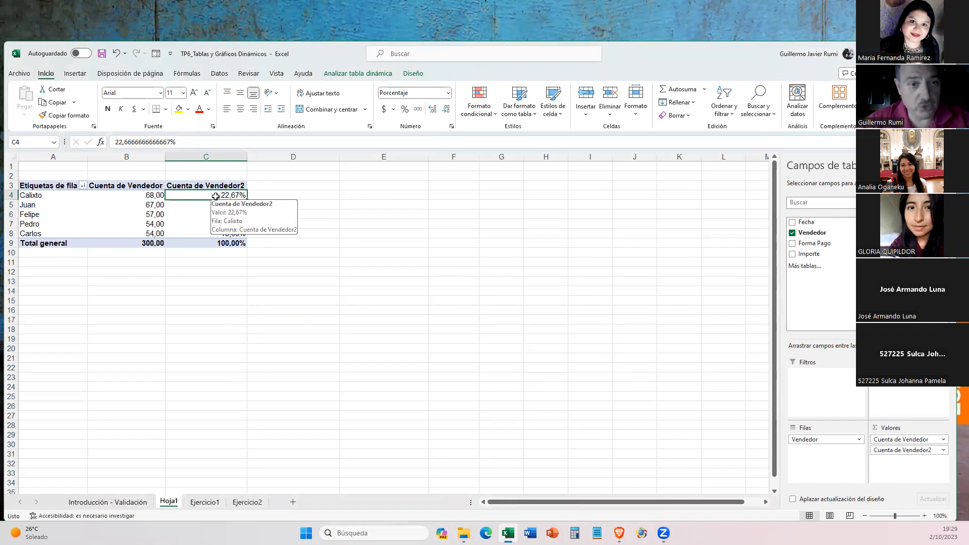
{"action": "left_click", "coordinate": [204, 502]}
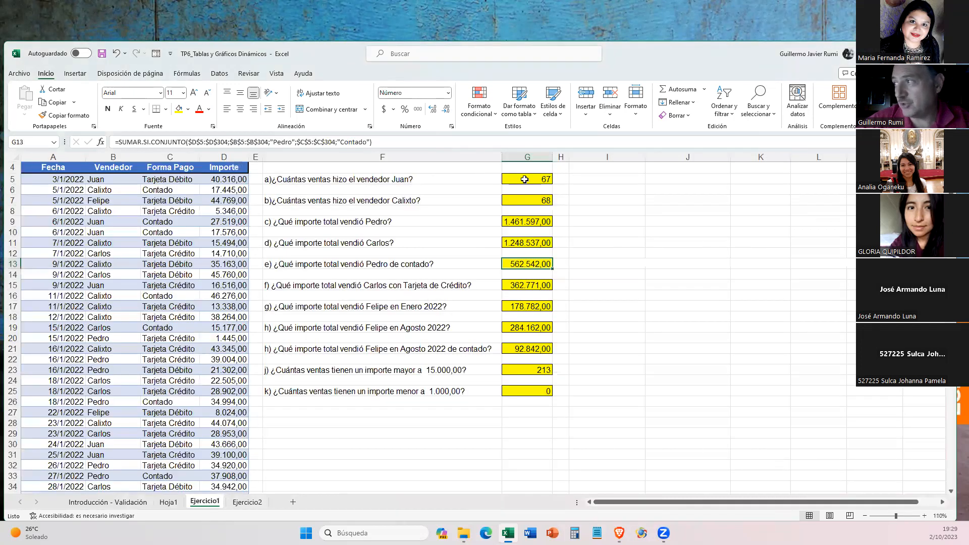
{"action": "left_click_drag", "start_coordinate": [525, 179], "coordinate": [522, 243]}
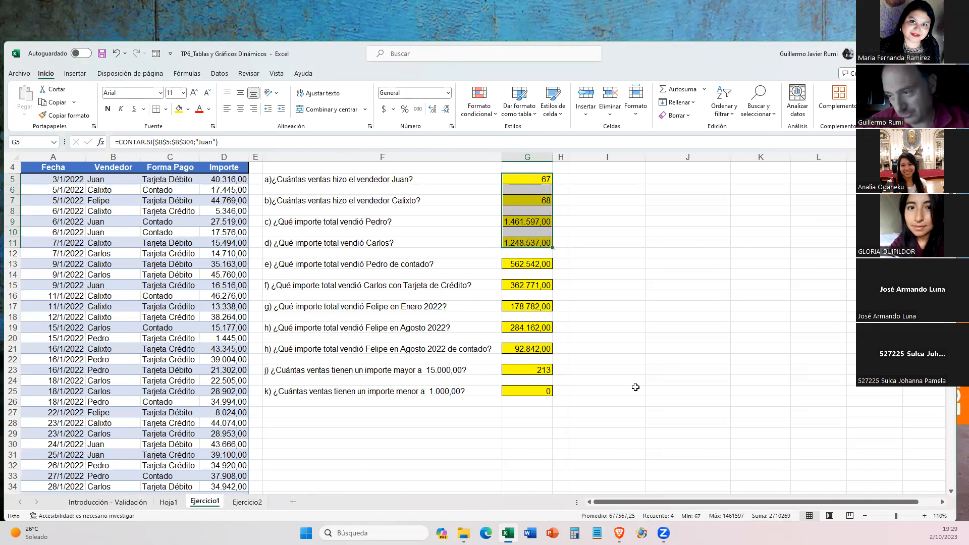
- Return to Hoja1 and add the sum of Importe to the pivot table's values area
{"action": "left_click", "coordinate": [169, 502]}
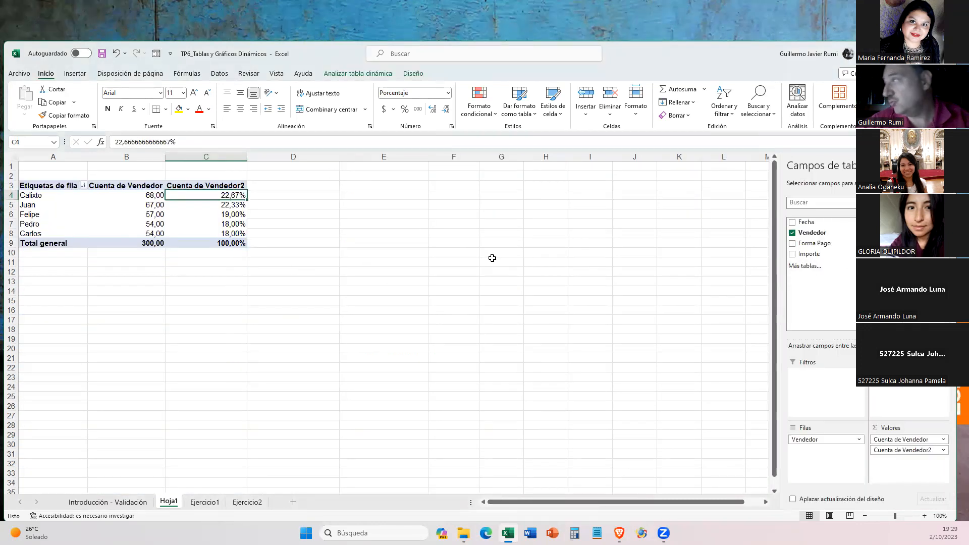
{"action": "left_click_drag", "start_coordinate": [804, 257], "coordinate": [892, 467]}
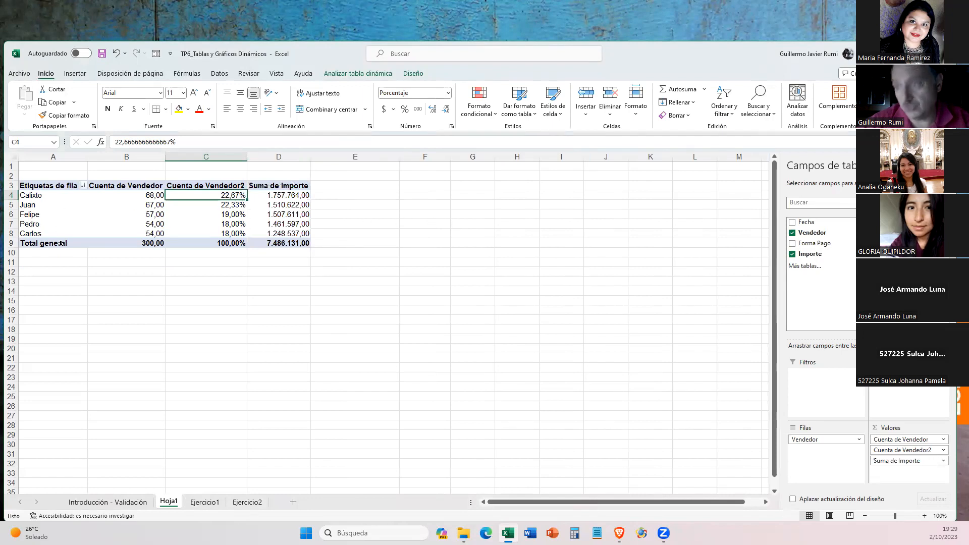
- Compare the formula answers c and d on Ejercicio1 with the matching sellers' Suma de Importe values on Hoja1
{"action": "left_click", "coordinate": [205, 501]}
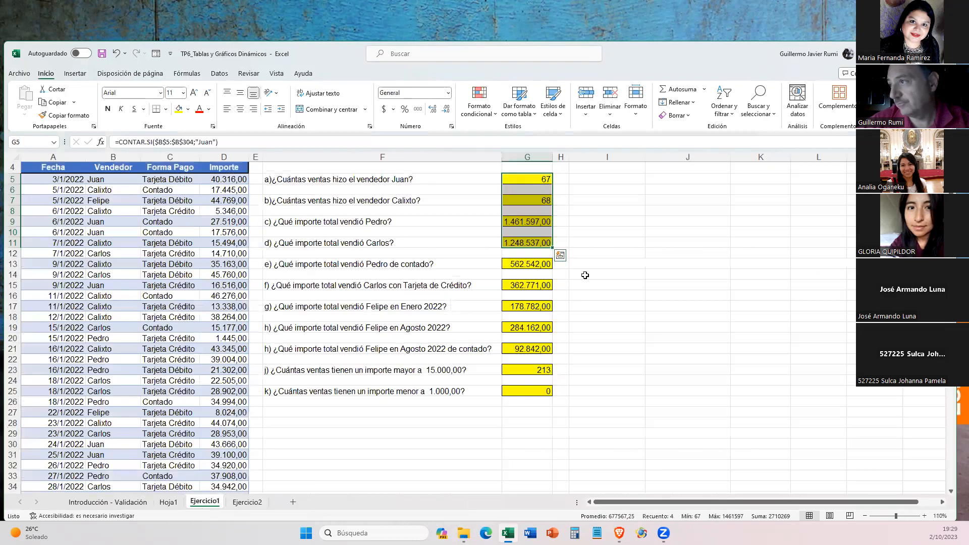
{"action": "left_click", "coordinate": [521, 229]}
{"action": "left_click", "coordinate": [526, 221]}
{"action": "left_click", "coordinate": [520, 243]}
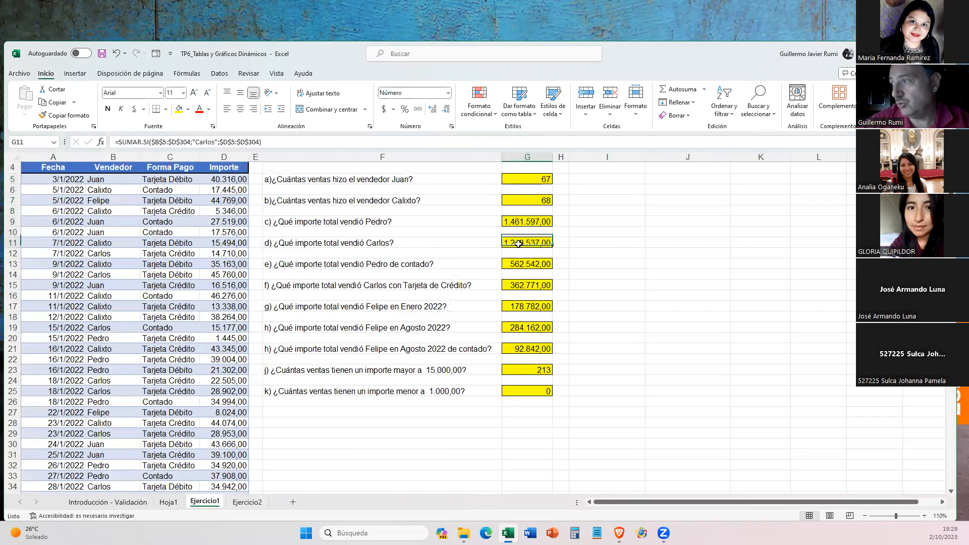
{"action": "left_click", "coordinate": [168, 501]}
{"action": "left_click", "coordinate": [284, 225]}
{"action": "left_click", "coordinate": [286, 233]}
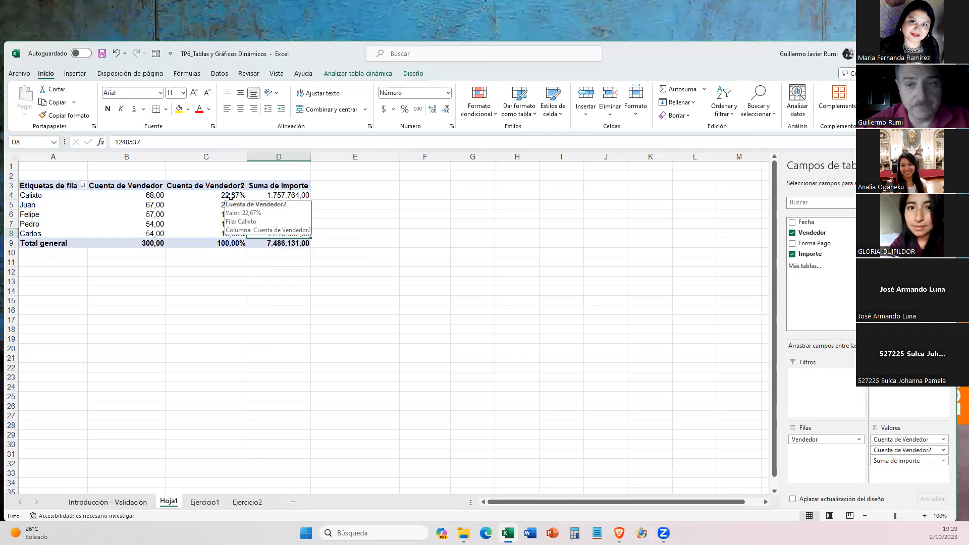
- Add the Importe field a second time to the pivot table's values area, leaving its field settings as they are
{"action": "left_click_drag", "start_coordinate": [824, 254], "coordinate": [896, 477]}
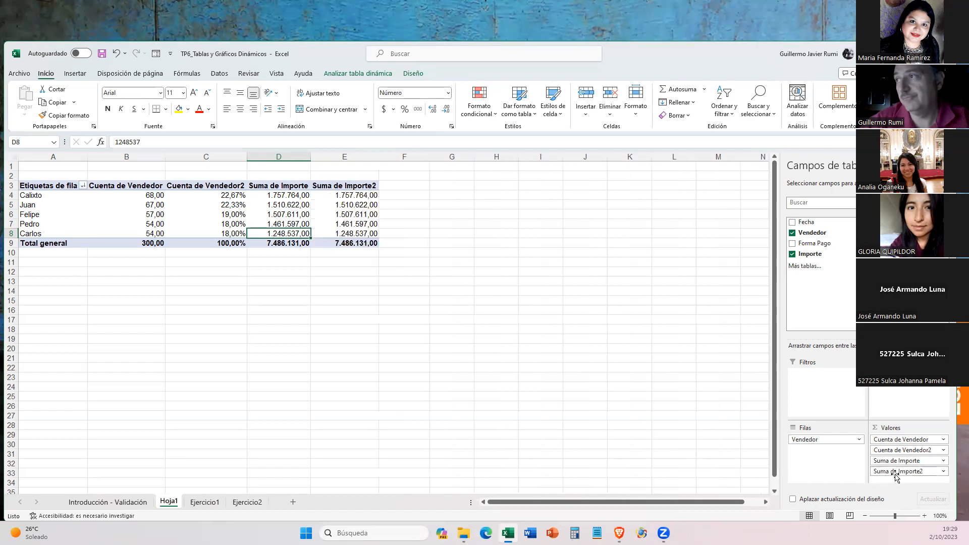
{"action": "left_click", "coordinate": [944, 472]}
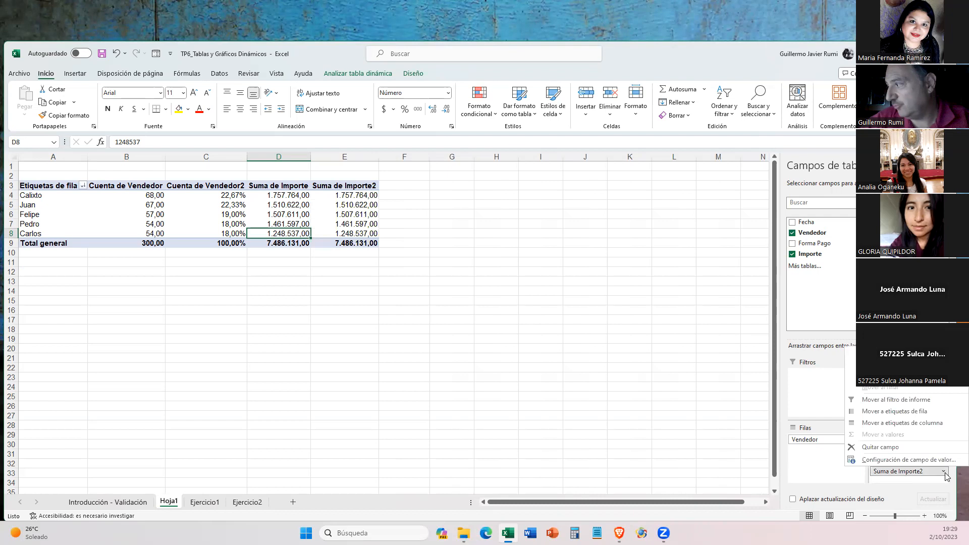
{"action": "left_click", "coordinate": [558, 356]}
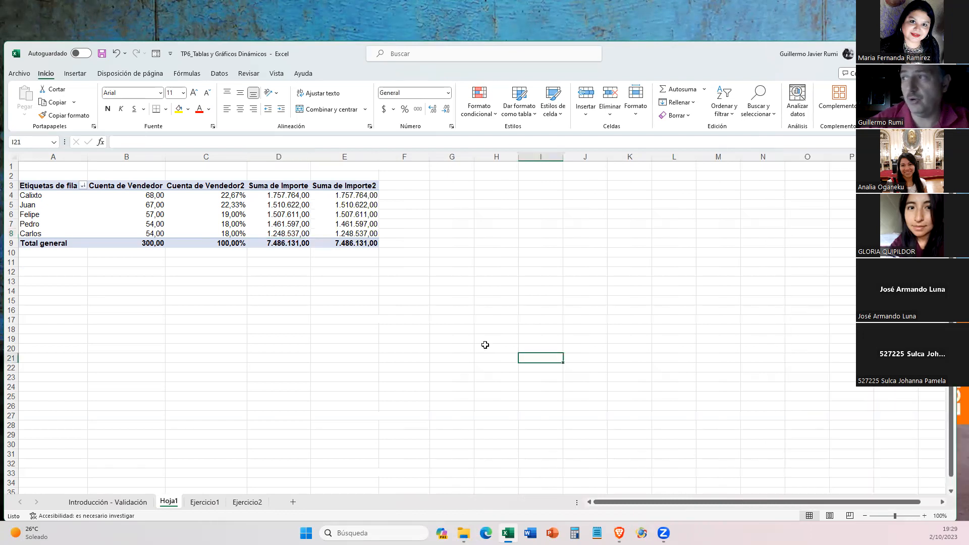
- Bring back the pivot table's field list on Hoja1 and enlarge its filter, row and value areas
{"action": "left_click", "coordinate": [338, 206]}
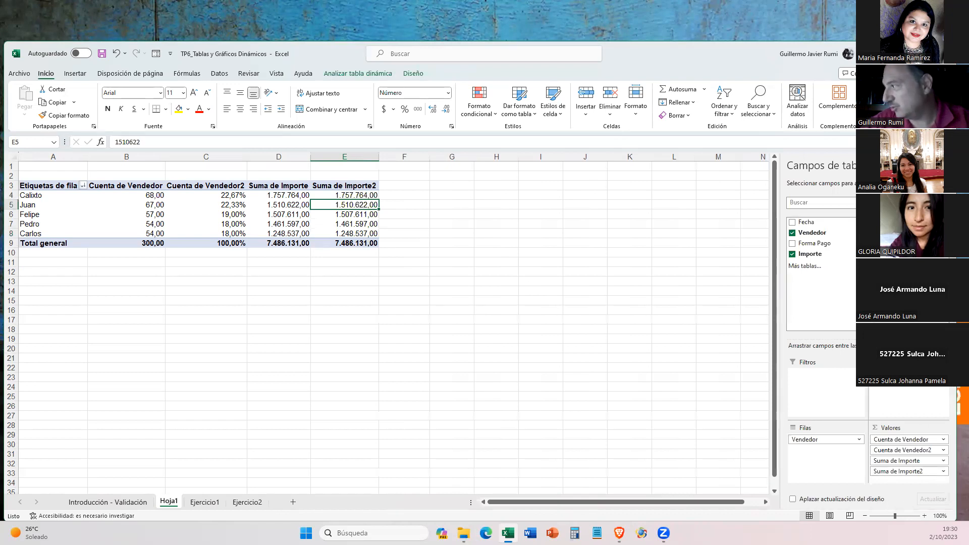
{"action": "left_click_drag", "start_coordinate": [904, 339], "coordinate": [903, 291]}
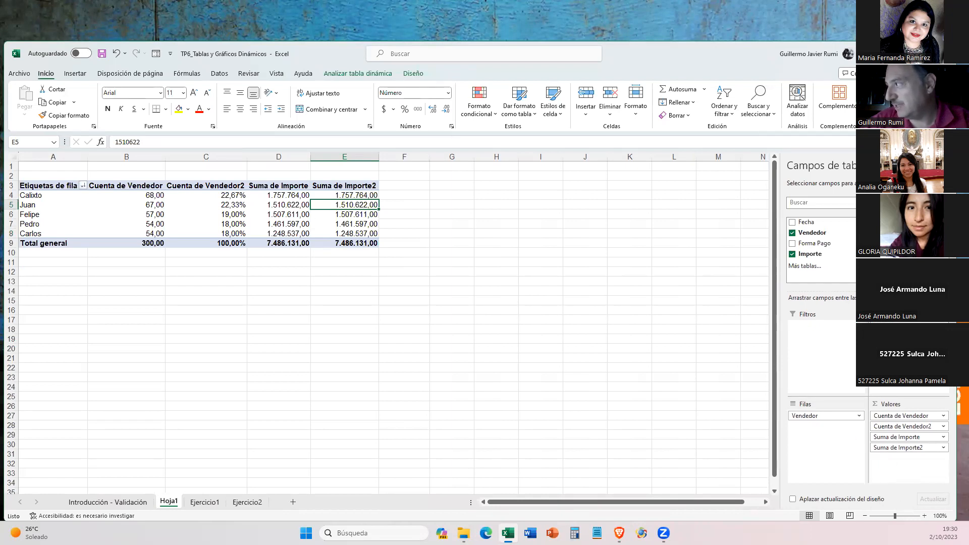
{"action": "mouse_move", "coordinate": [863, 291]}
{"action": "left_mouse_down"}
{"action": "mouse_move", "coordinate": [863, 404]}
{"action": "mouse_move", "coordinate": [863, 260]}
{"action": "mouse_move", "coordinate": [864, 304]}
{"action": "mouse_move", "coordinate": [863, 289]}
{"action": "left_mouse_up"}
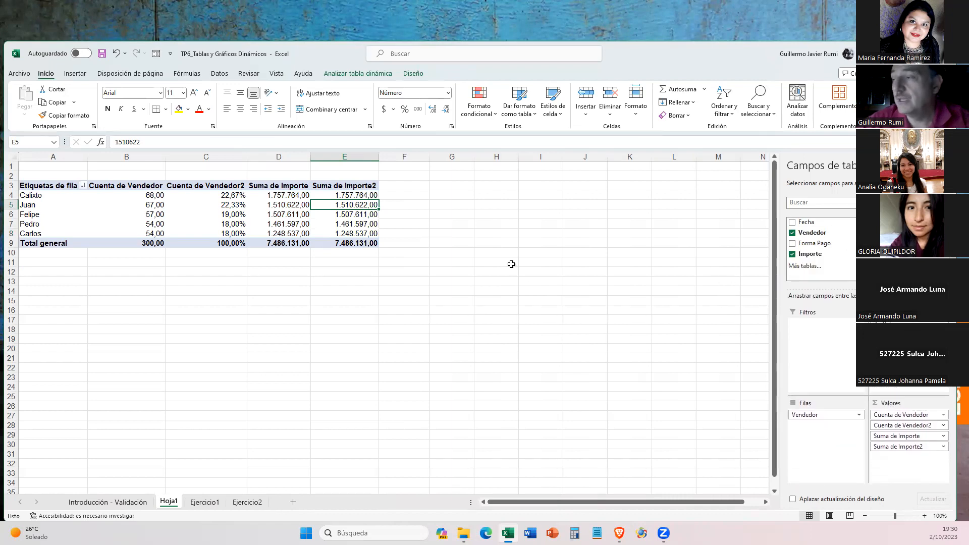
- Show the Suma de Importe2 values as % del total general and review the resulting seller percentages
{"action": "right_click", "coordinate": [353, 202]}
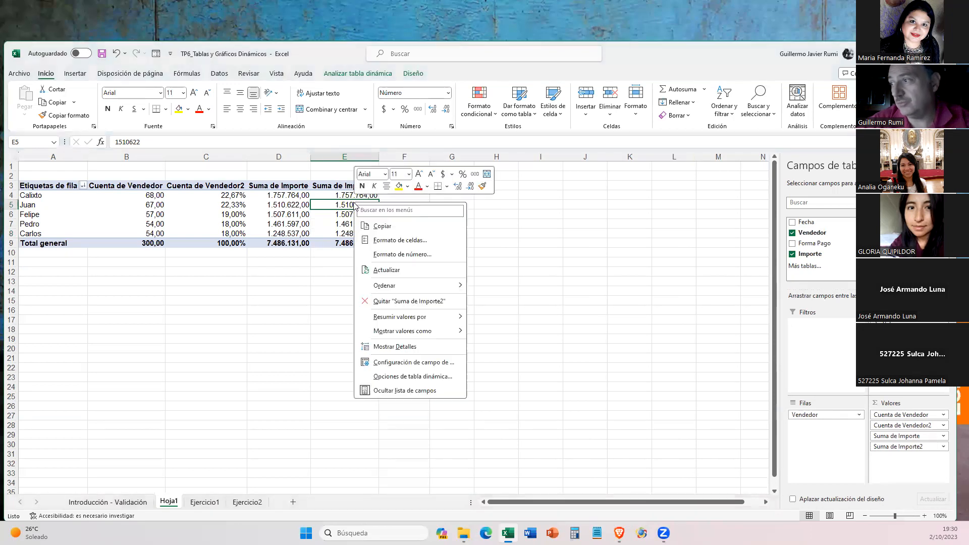
{"action": "left_click", "coordinate": [393, 363]}
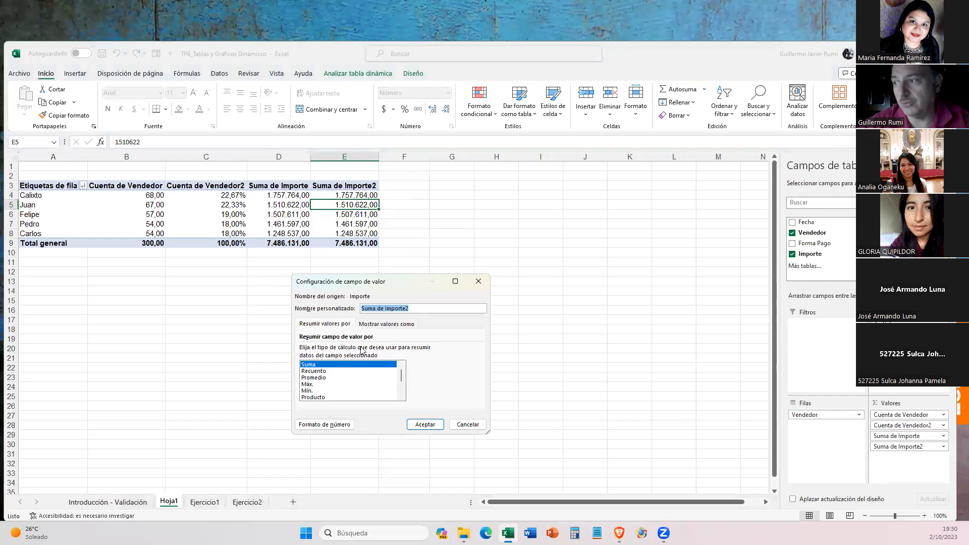
{"action": "left_click", "coordinate": [383, 325]}
{"action": "left_click", "coordinate": [359, 349]}
{"action": "left_click", "coordinate": [359, 352]}
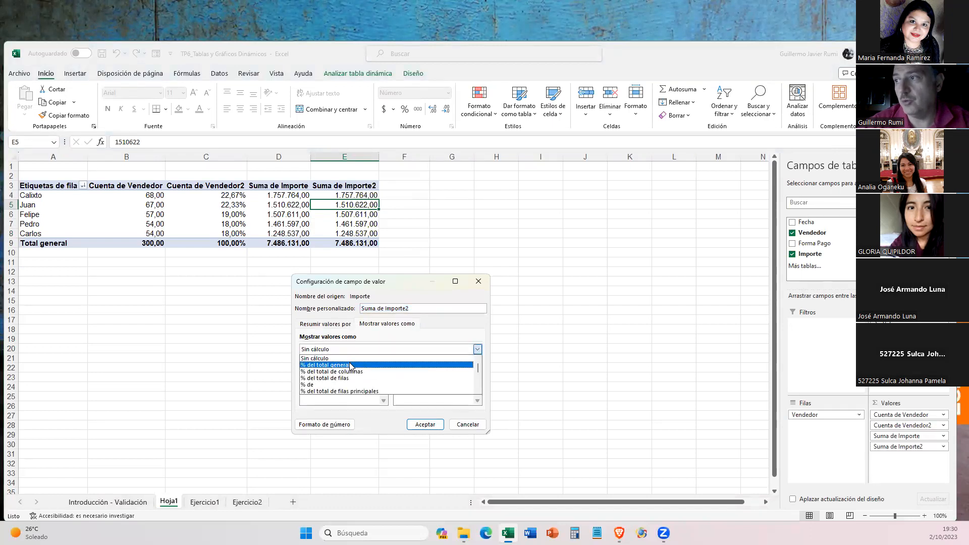
{"action": "left_click", "coordinate": [350, 365]}
{"action": "left_click", "coordinate": [426, 424]}
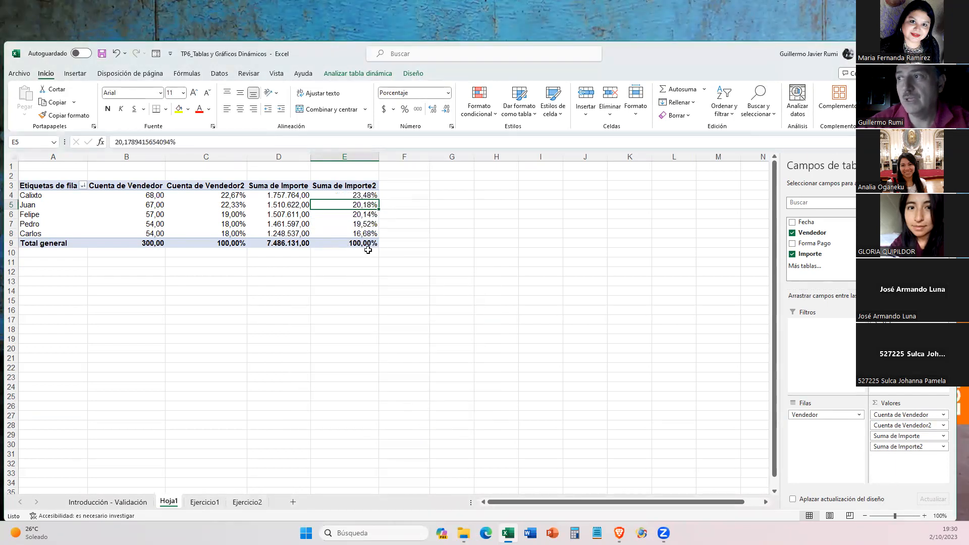
{"action": "mouse_move", "coordinate": [371, 195]}
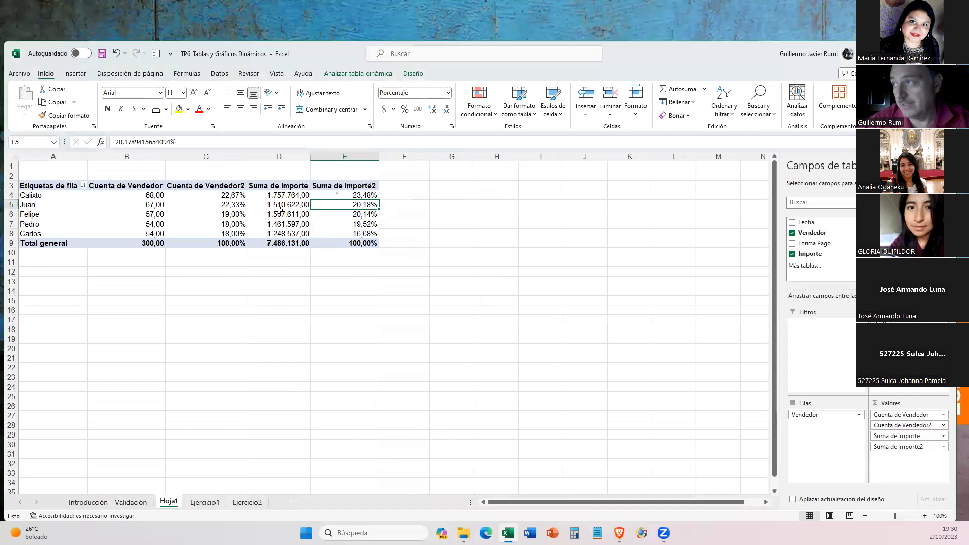
{"action": "mouse_move", "coordinate": [230, 199]}
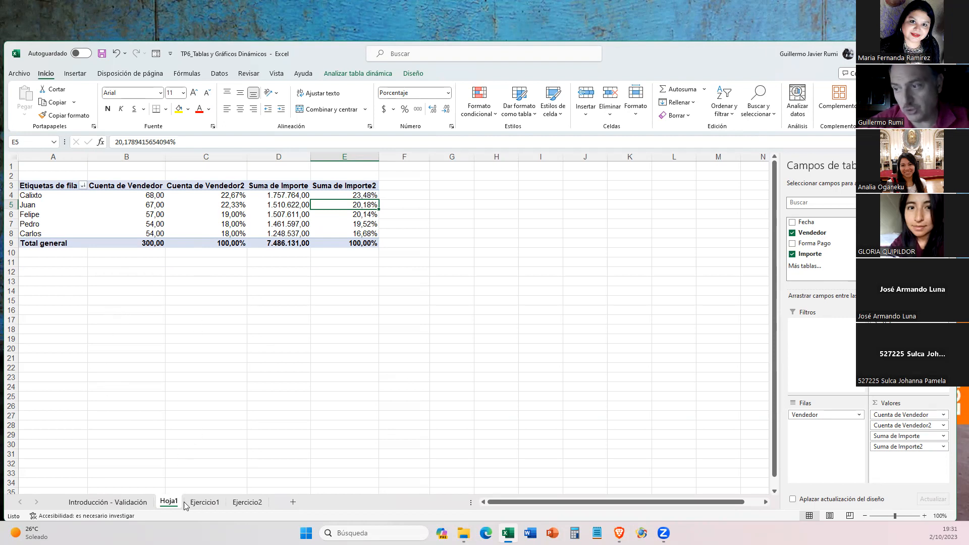
- Review answers a to d on Ejercicio1 and examine the formula behind answer e
{"action": "left_click", "coordinate": [205, 501]}
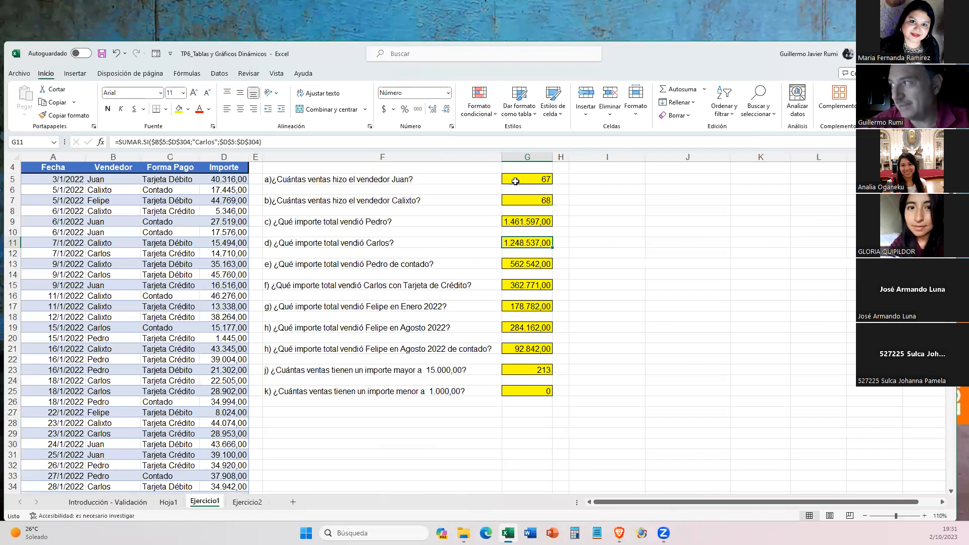
{"action": "left_click_drag", "start_coordinate": [515, 180], "coordinate": [515, 244]}
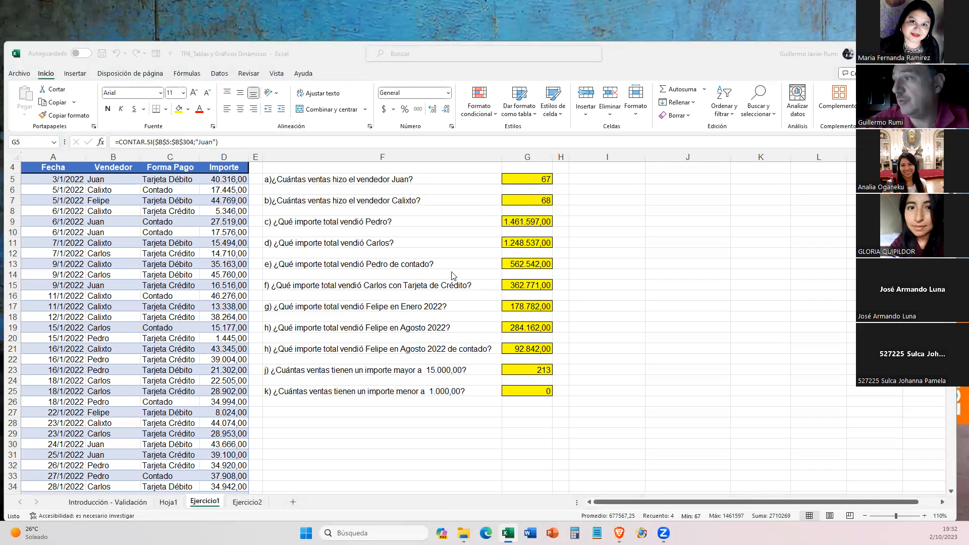
{"action": "left_click", "coordinate": [522, 263]}
{"action": "left_click", "coordinate": [522, 263]}
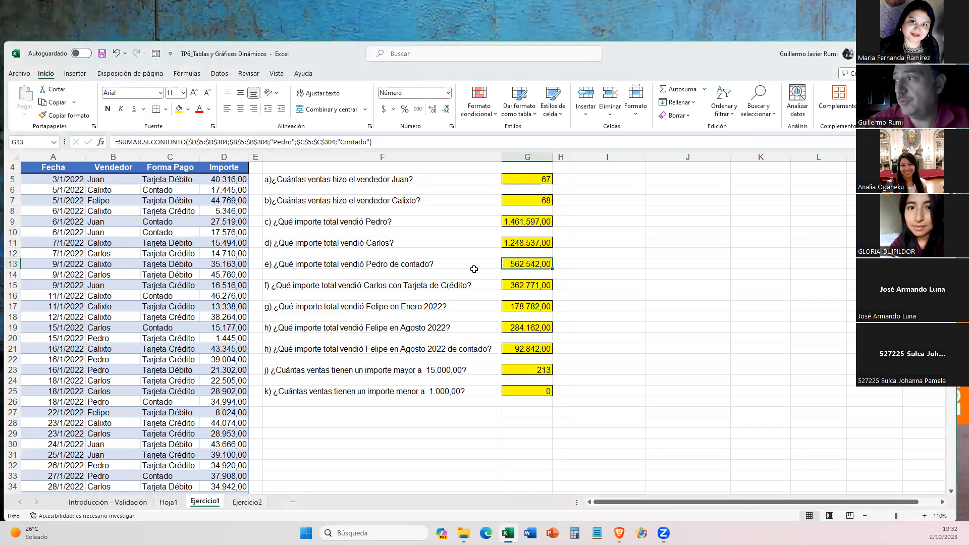
- On Hoja1, reduce the pivot table's values to Suma de Importe only and place Forma Pago in the columns area
{"action": "left_click", "coordinate": [170, 501]}
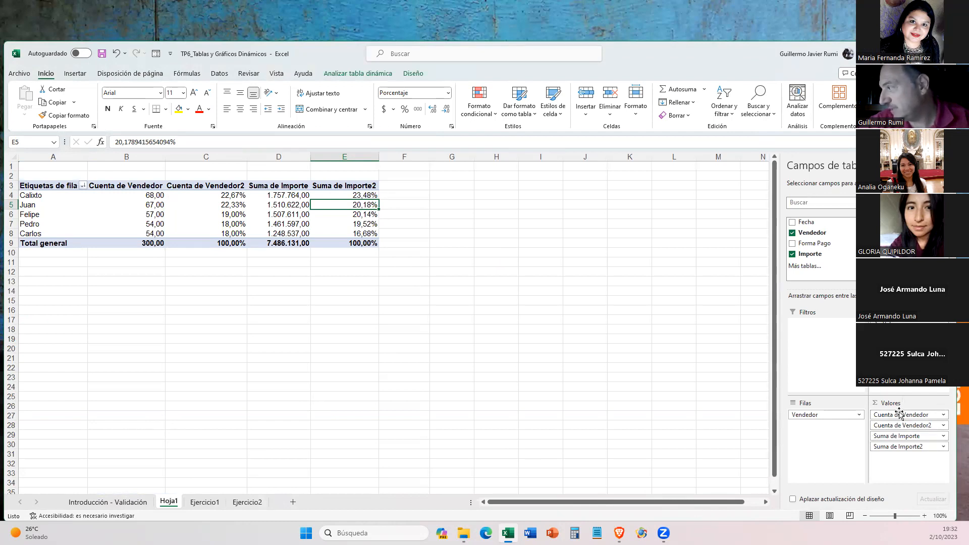
{"action": "left_click_drag", "start_coordinate": [903, 414], "coordinate": [850, 274]}
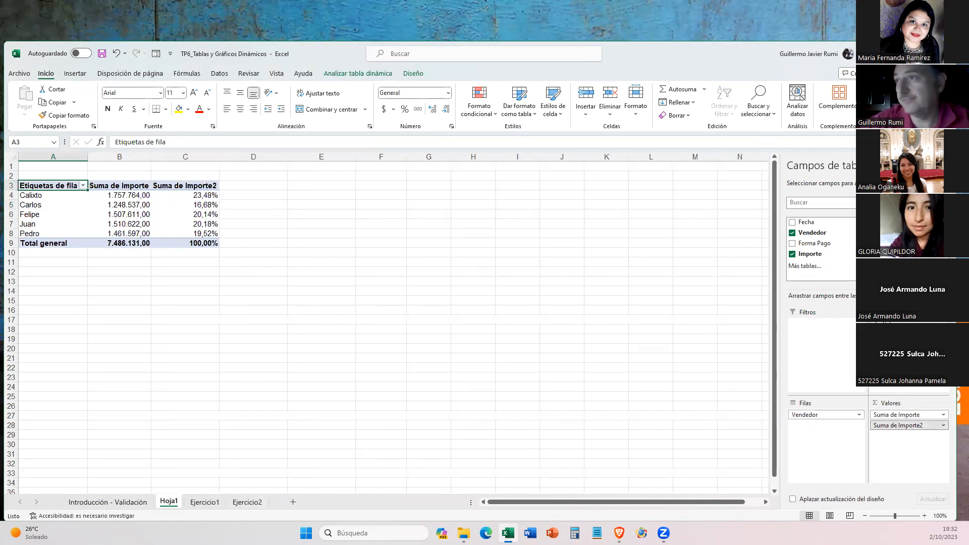
{"action": "left_click_drag", "start_coordinate": [898, 425], "coordinate": [542, 395]}
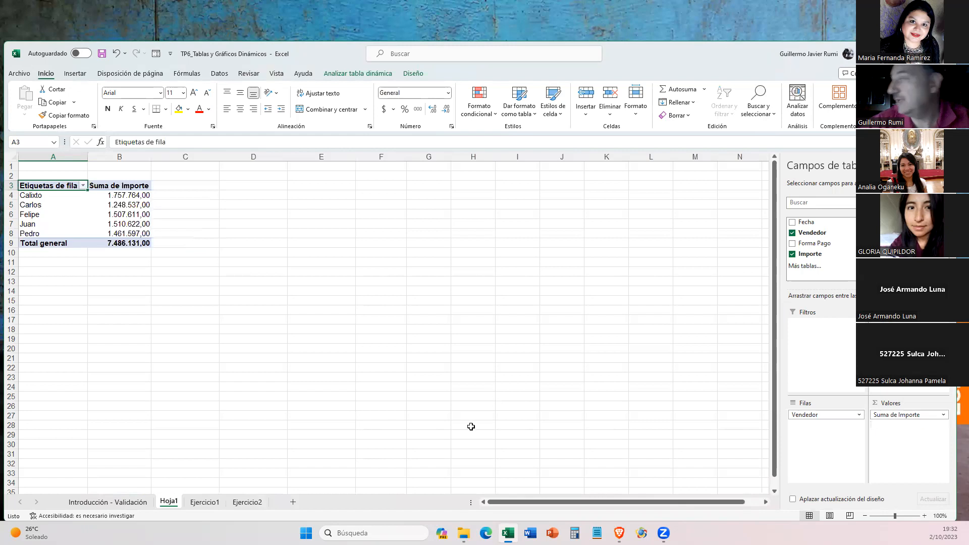
{"action": "left_click_drag", "start_coordinate": [812, 245], "coordinate": [899, 328]}
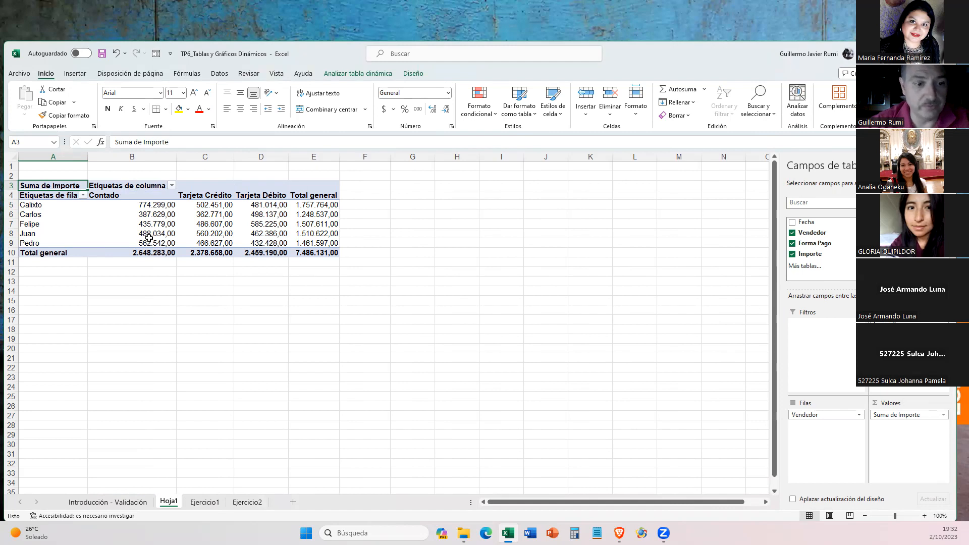
- Compare answers e and f on Ejercicio1 with the matching sellers' Contado and Tarjeta Crédito amounts on Hoja1
{"action": "mouse_move", "coordinate": [149, 237]}
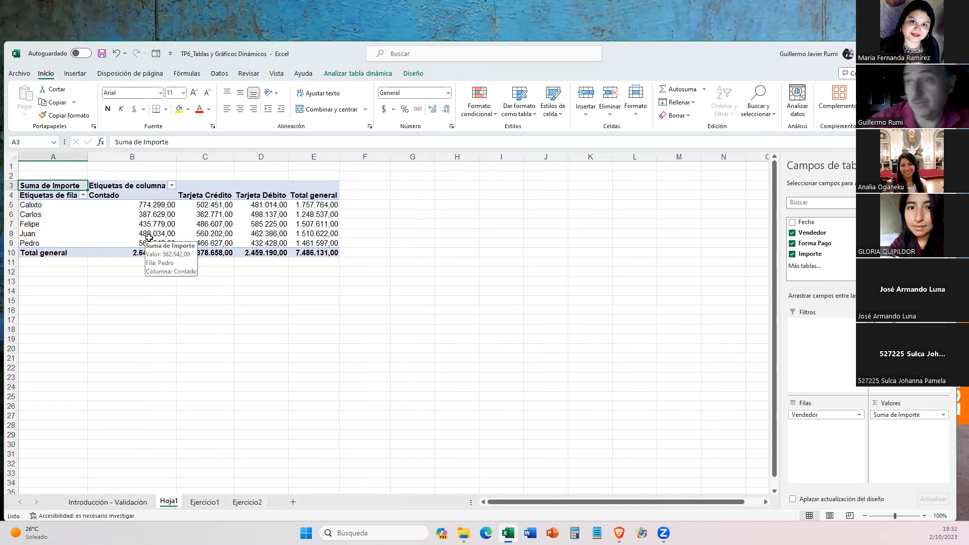
{"action": "left_click", "coordinate": [219, 502]}
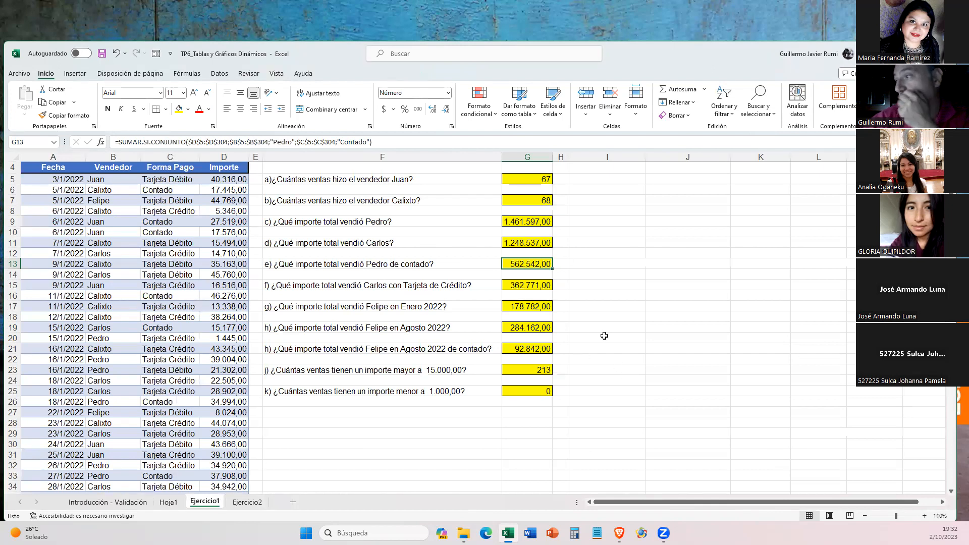
{"action": "left_click", "coordinate": [171, 503]}
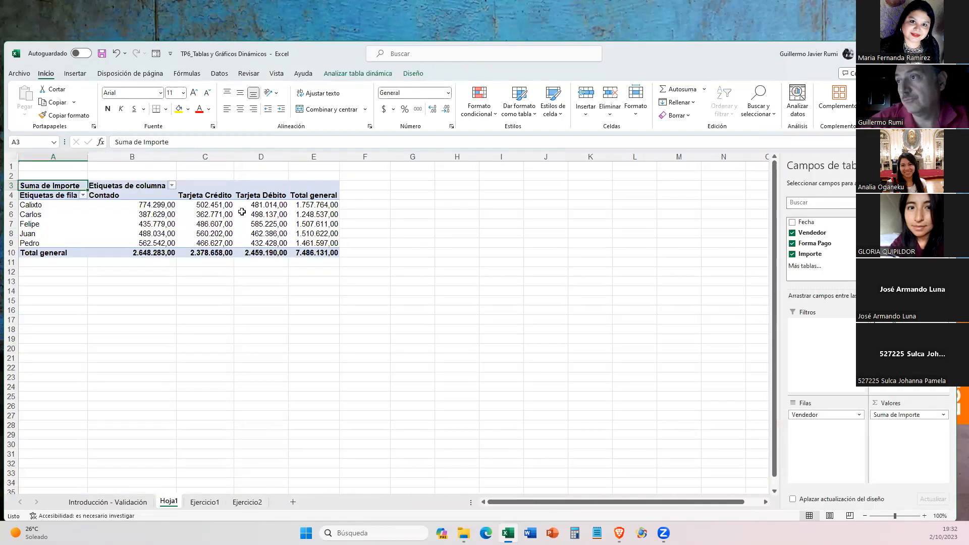
{"action": "left_click", "coordinate": [201, 216]}
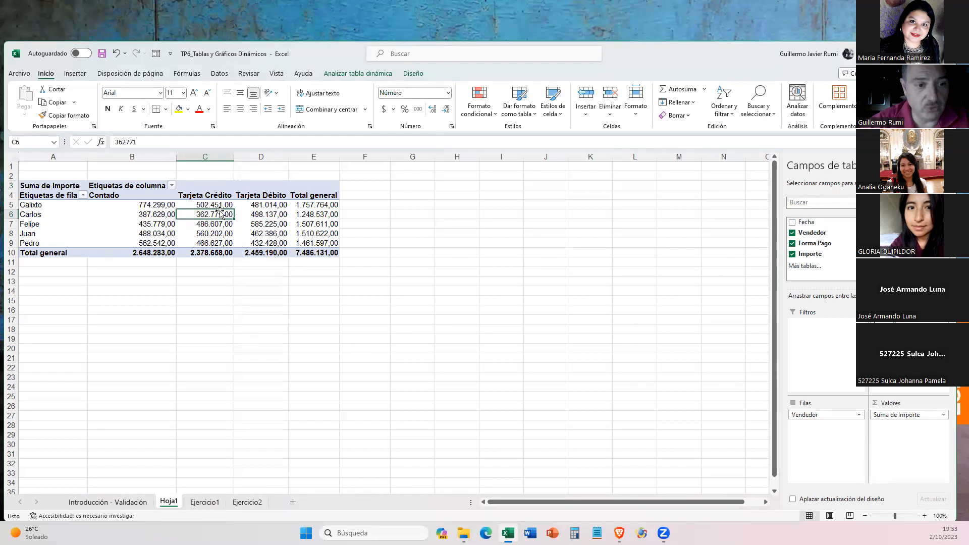
- Examine the formula of answer g on Ejercicio1, then check the last seller's Contado and Total general amounts on Hoja1
{"action": "left_click", "coordinate": [202, 504]}
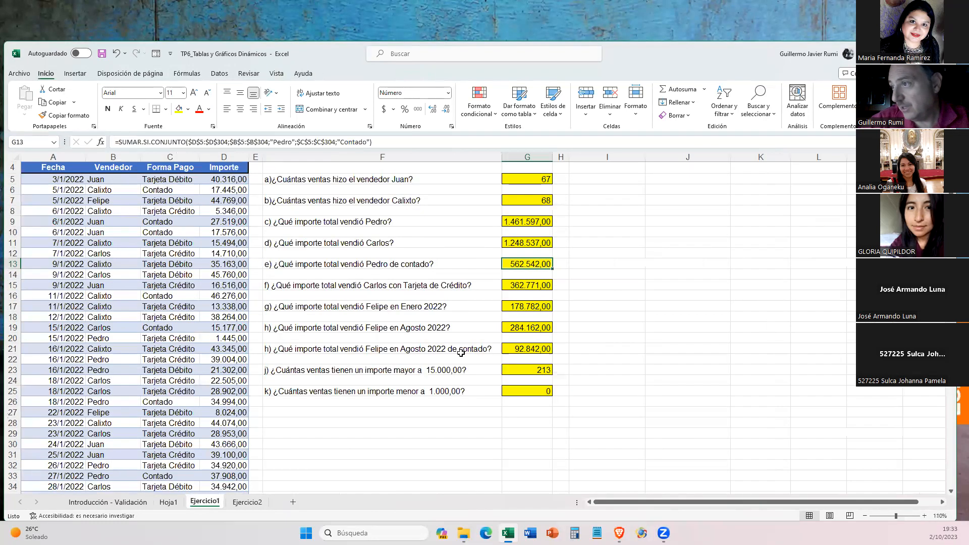
{"action": "left_click", "coordinate": [511, 304]}
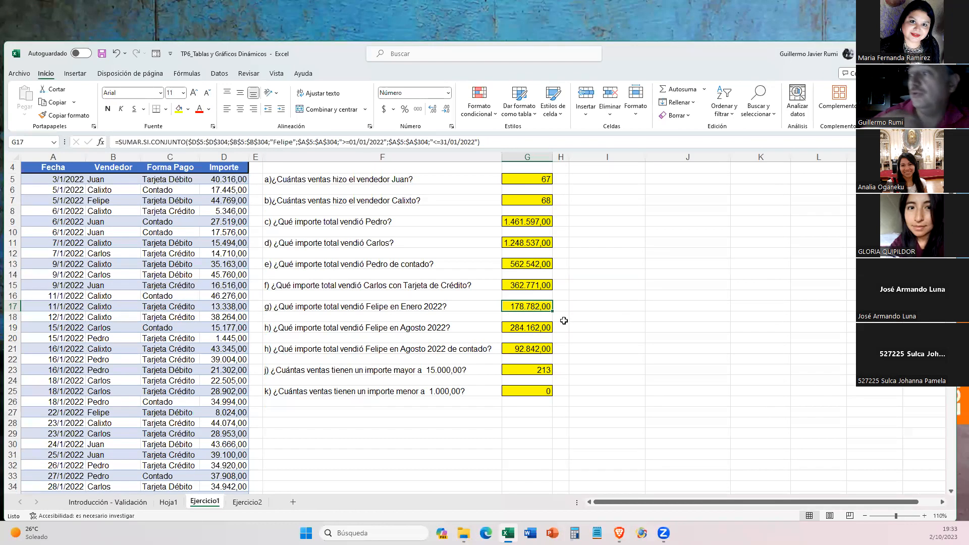
{"action": "left_click", "coordinate": [164, 505]}
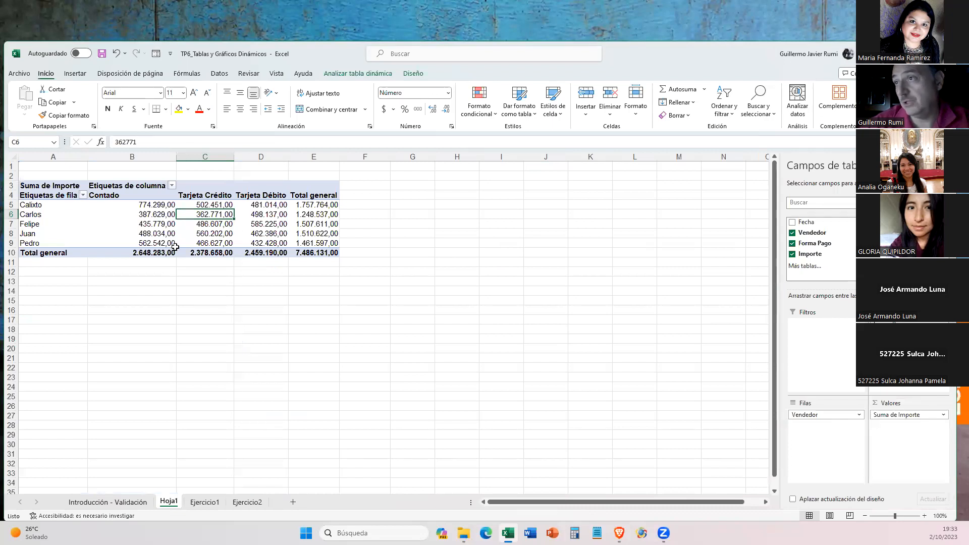
{"action": "left_click", "coordinate": [155, 244]}
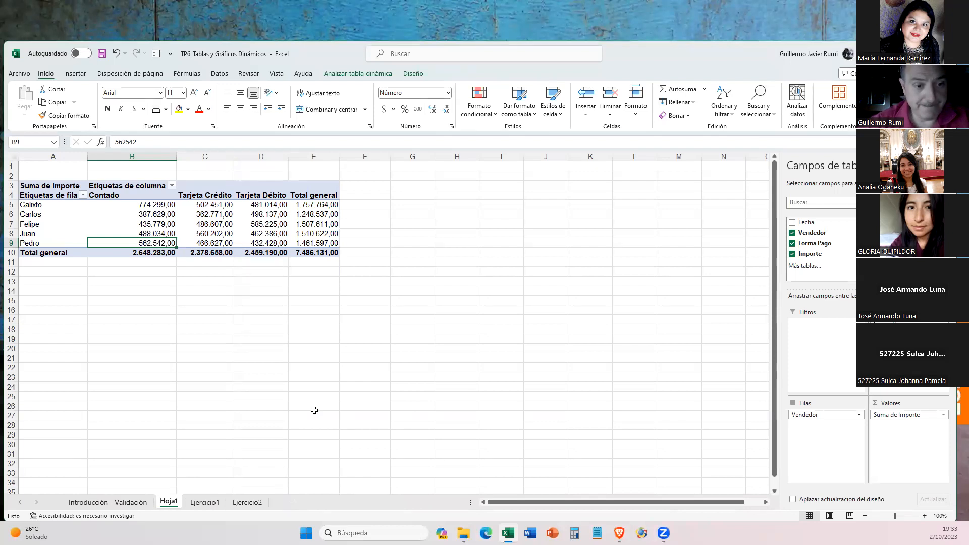
{"action": "left_click", "coordinate": [328, 244]}
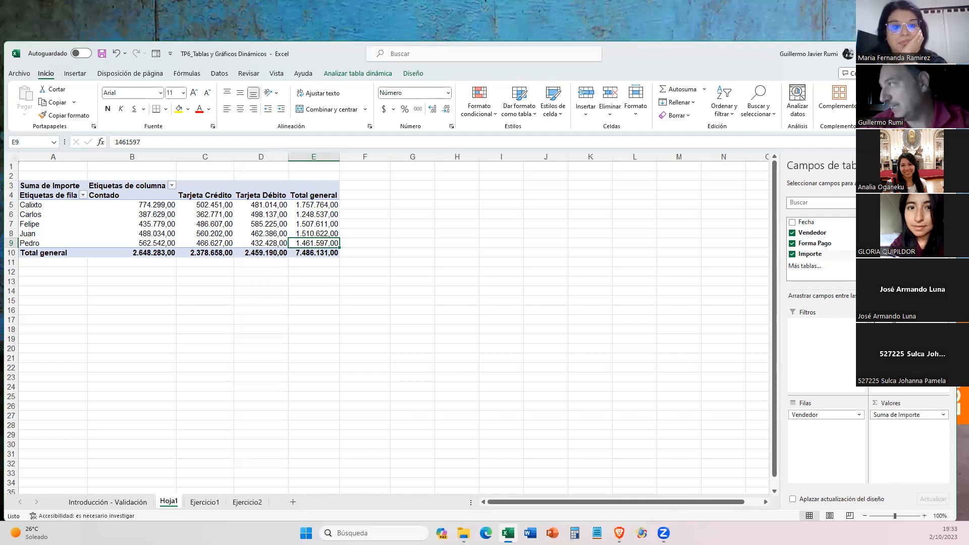
- Keep a single Suma de Importe field in the pivot table and show its values as % del total general
{"action": "left_click_drag", "start_coordinate": [826, 254], "coordinate": [898, 436]}
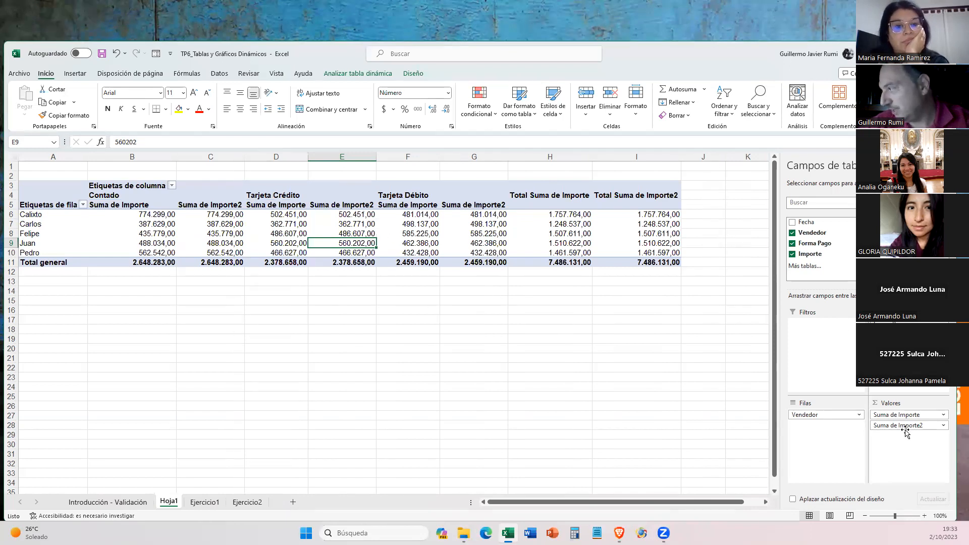
{"action": "left_click_drag", "start_coordinate": [904, 425], "coordinate": [636, 363]}
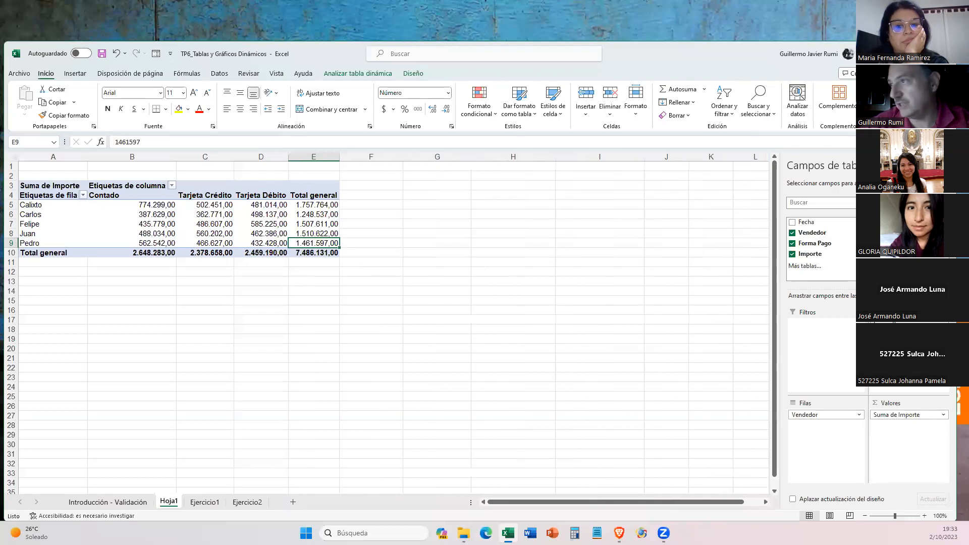
{"action": "right_click", "coordinate": [204, 226]}
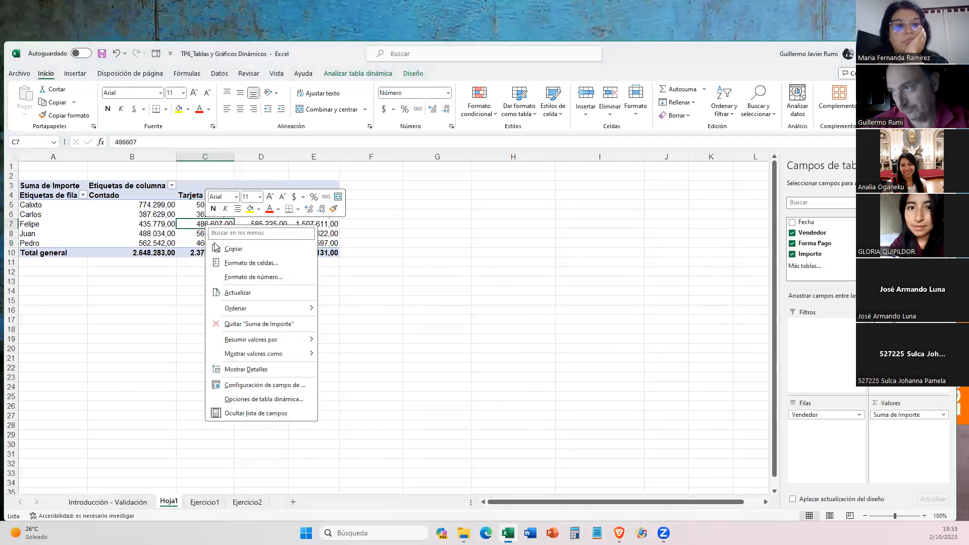
{"action": "left_click", "coordinate": [257, 386]}
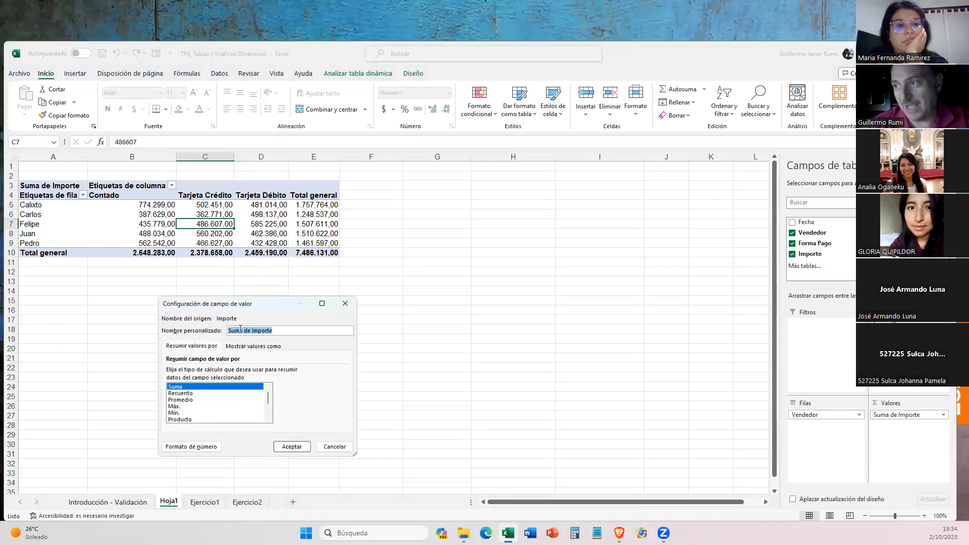
{"action": "left_click", "coordinate": [241, 348]}
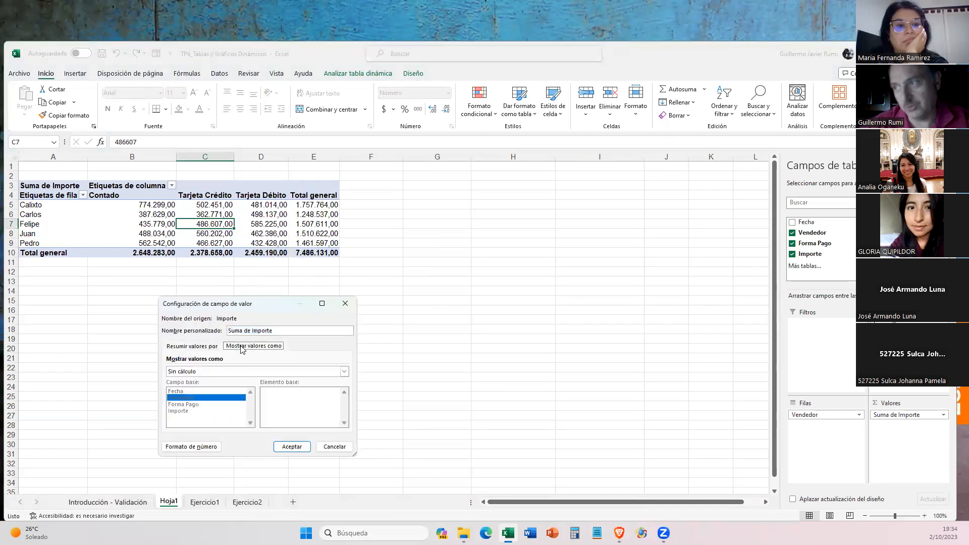
{"action": "left_click", "coordinate": [213, 371]}
{"action": "left_click", "coordinate": [192, 388]}
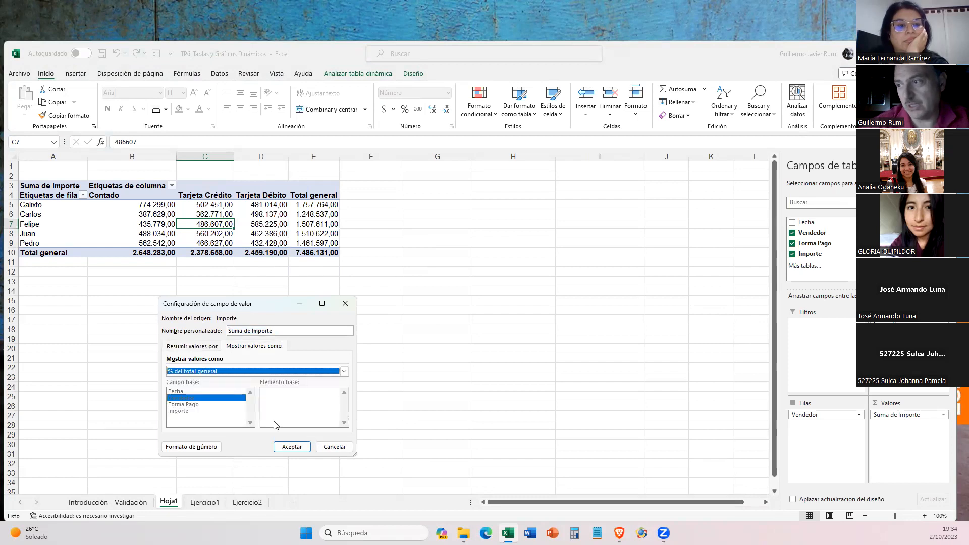
{"action": "left_click", "coordinate": [291, 447]}
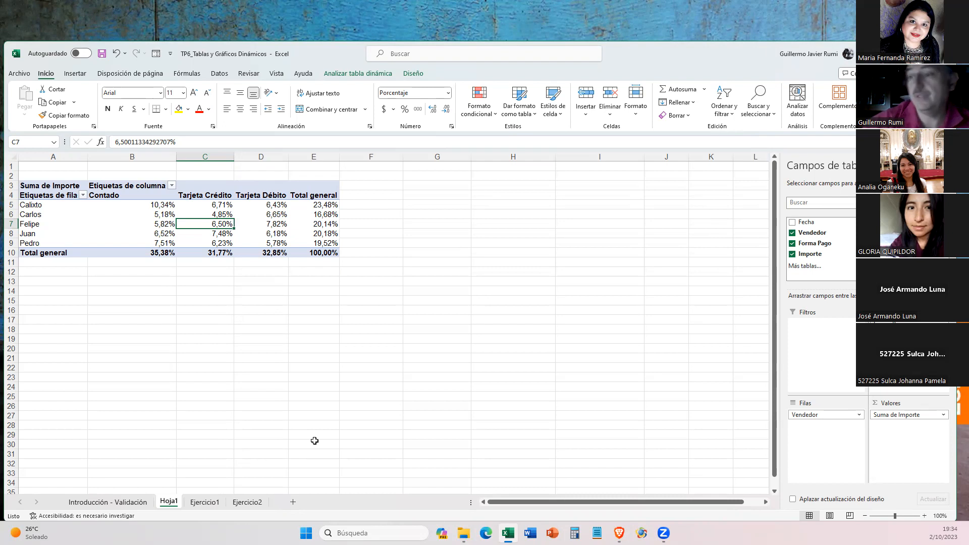
- Check a date in the Fecha column of the Ejercicio1 sales list and return to Hoja1
{"action": "left_click", "coordinate": [209, 501]}
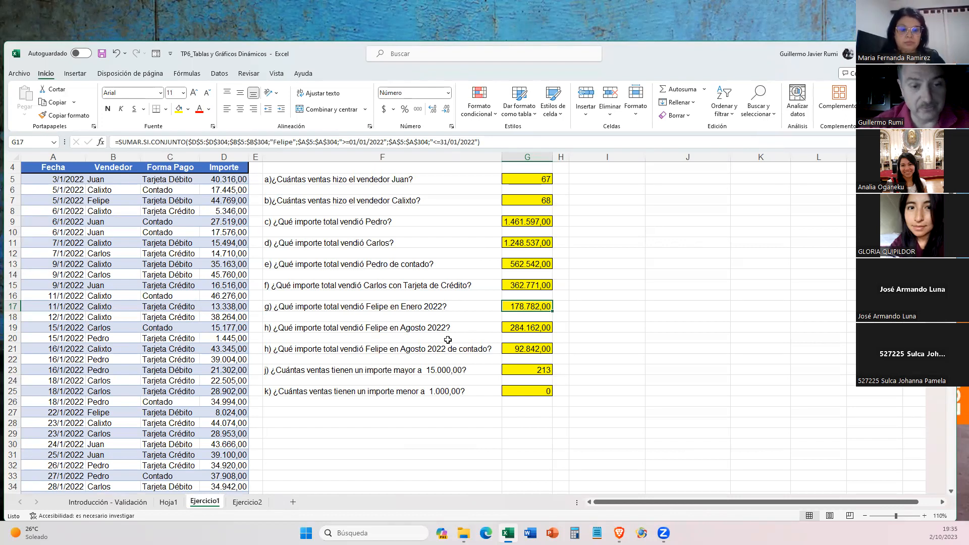
{"action": "left_click", "coordinate": [75, 360]}
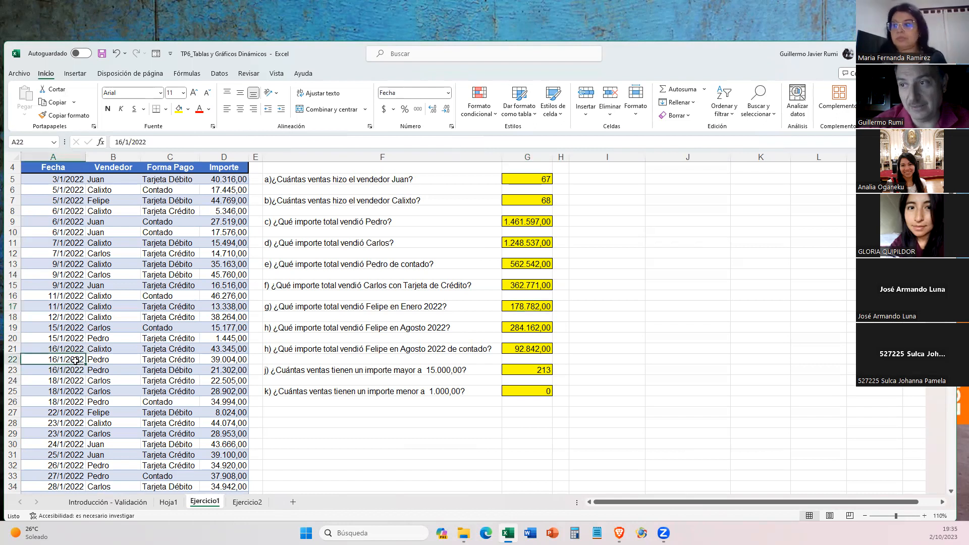
{"action": "left_click", "coordinate": [169, 502]}
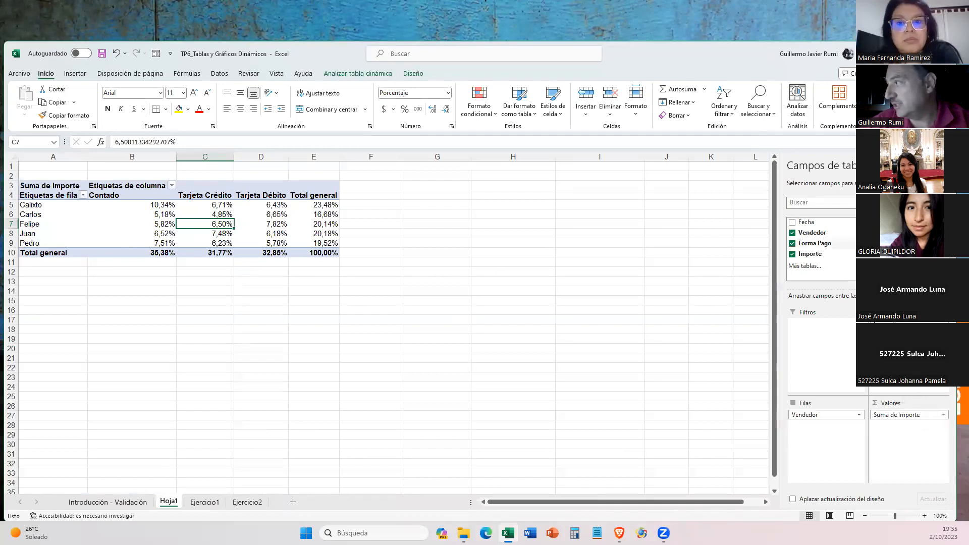
- Remove Forma Pago from the pivot table on Hoja1 and rebuild its values with Importe added twice, leaving Vendedor in the rows
{"action": "left_click_drag", "start_coordinate": [903, 414], "coordinate": [630, 273]}
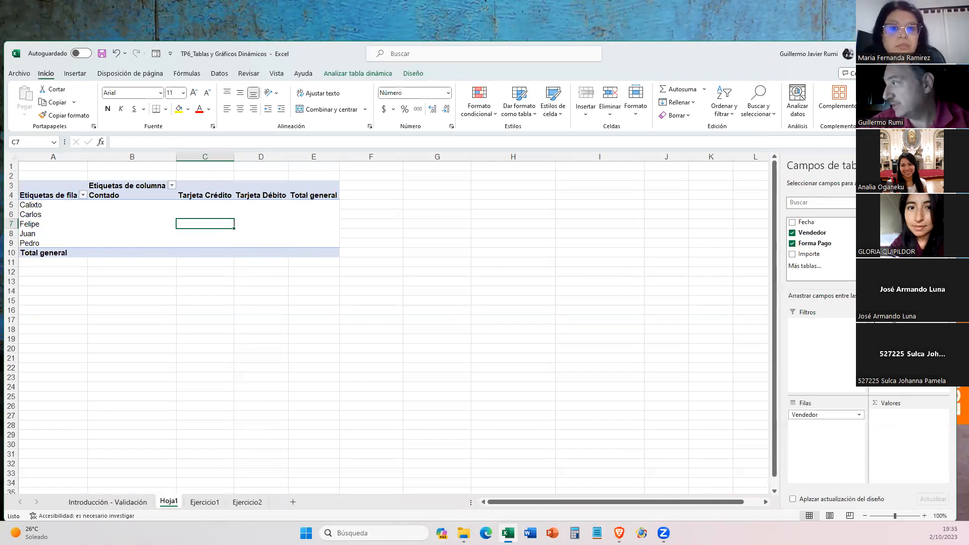
{"action": "left_click", "coordinate": [792, 244]}
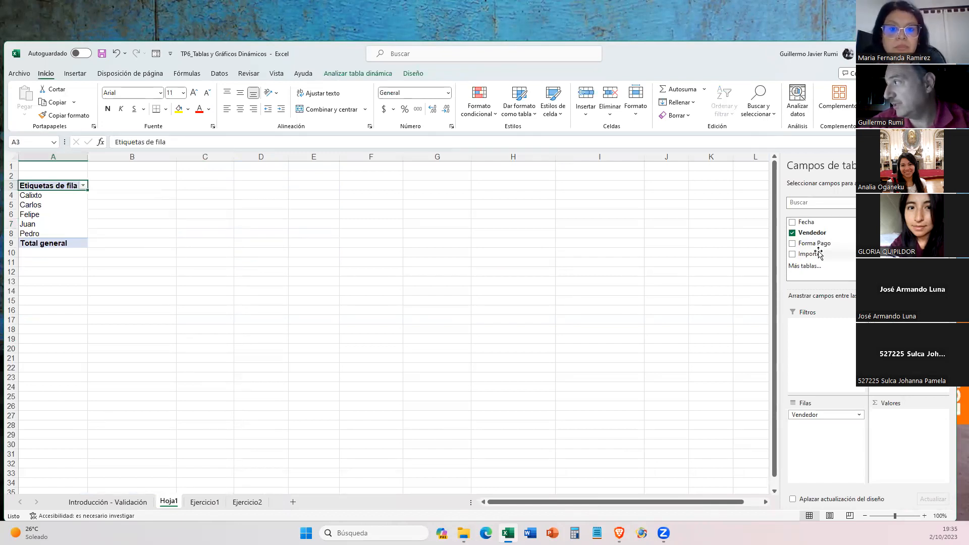
{"action": "left_click_drag", "start_coordinate": [818, 254], "coordinate": [895, 422]}
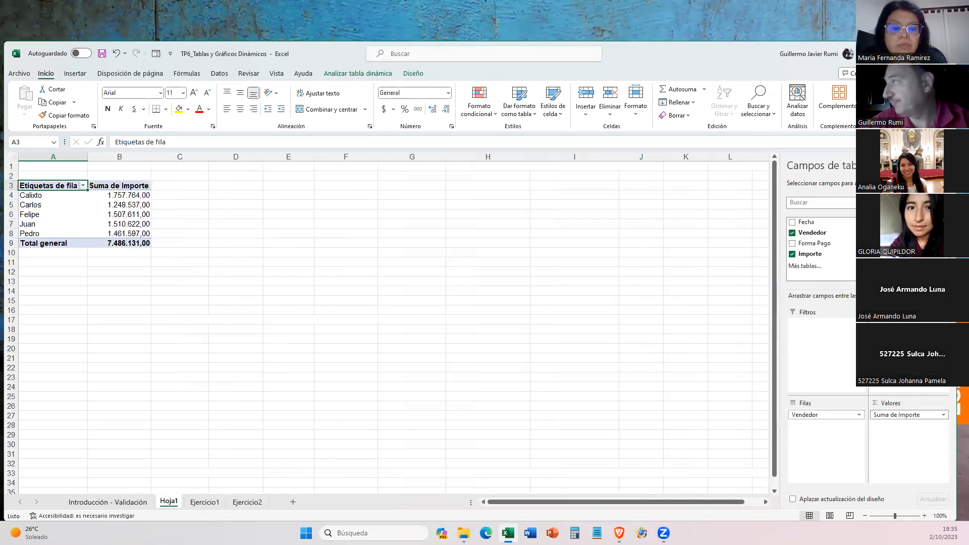
{"action": "left_click_drag", "start_coordinate": [821, 255], "coordinate": [900, 433]}
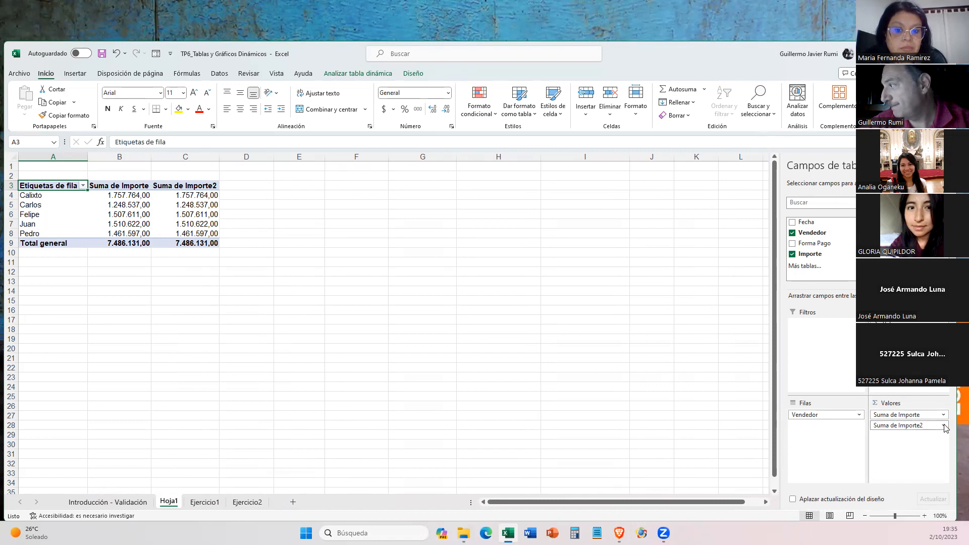
- Show the values of the second Importe sum in the pivot table as % del total general
{"action": "left_click", "coordinate": [944, 427]}
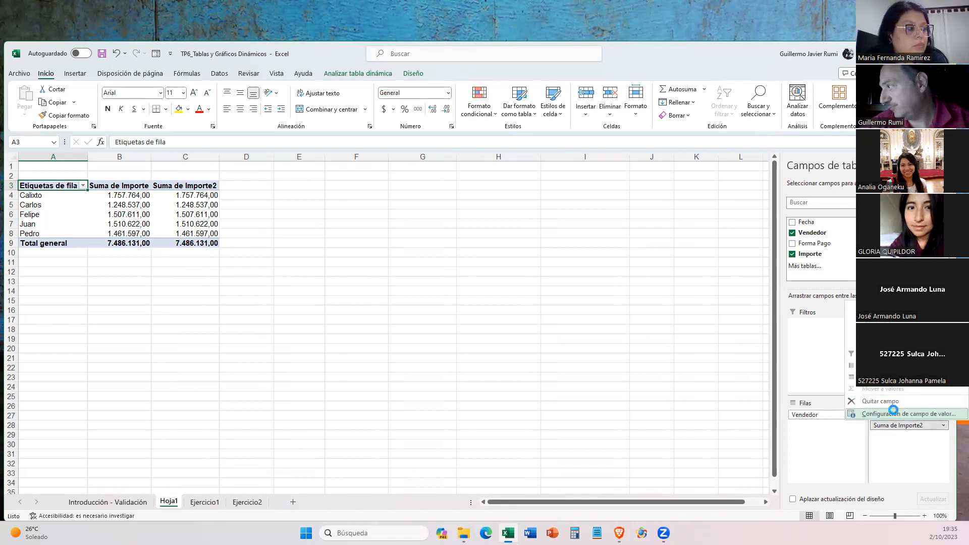
{"action": "left_click", "coordinate": [895, 414]}
{"action": "left_click", "coordinate": [362, 231]}
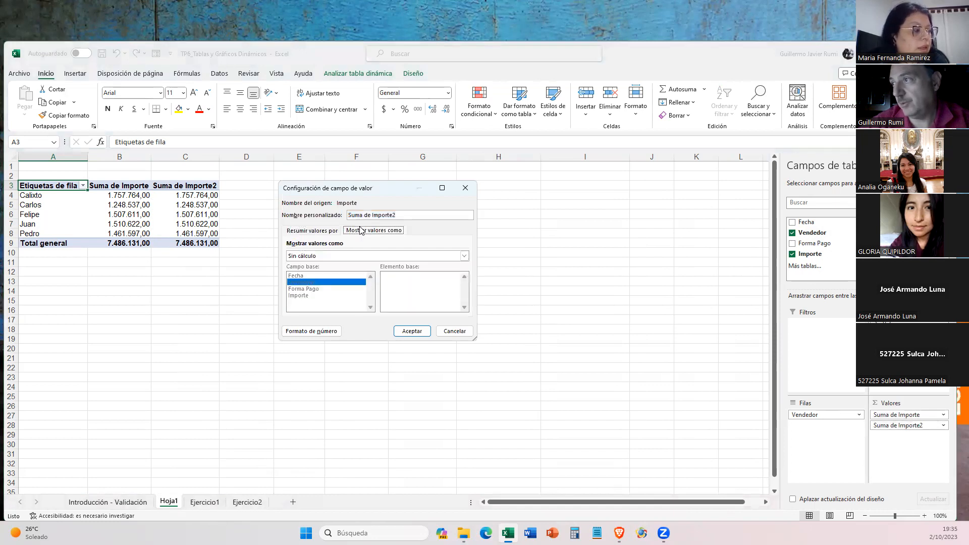
{"action": "left_click", "coordinate": [333, 258]}
{"action": "left_click", "coordinate": [333, 271]}
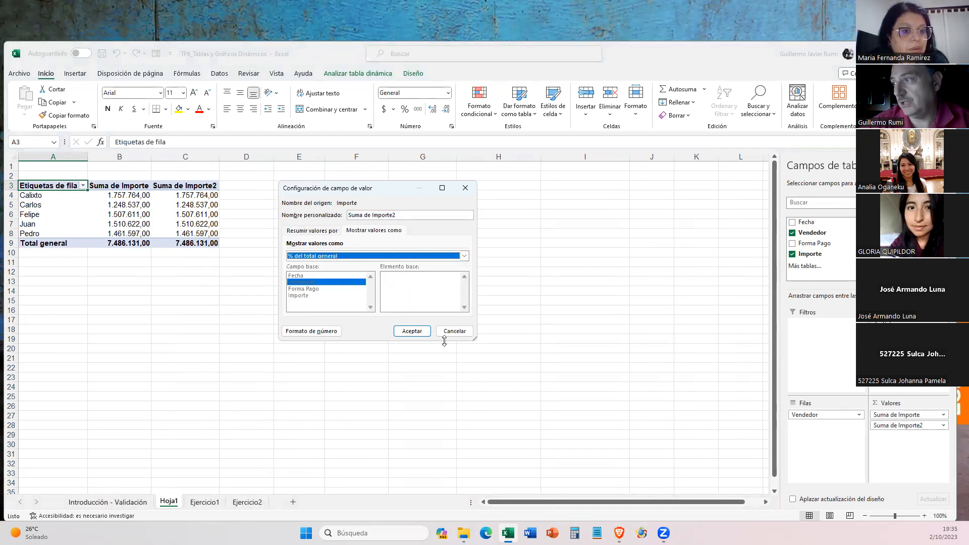
{"action": "left_click", "coordinate": [411, 332]}
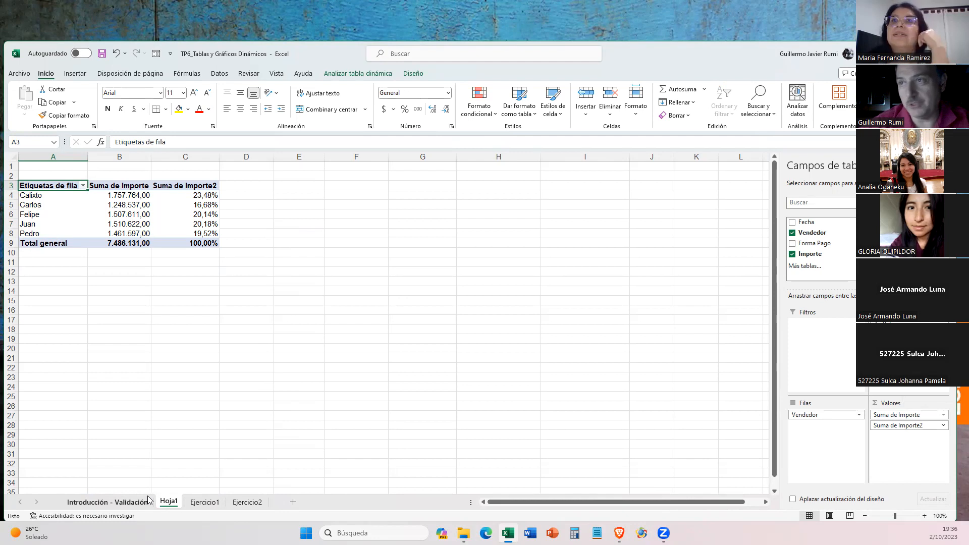
- Start a new sale in row 305, directly below the Ejercicio1 sales list, with the date 31/8/2022
{"action": "left_click", "coordinate": [204, 502]}
{"action": "scroll", "coordinate": [120, 427], "scroll_direction": "down", "scroll_amount": 8}
{"action": "scroll", "coordinate": [119, 426], "scroll_direction": "down", "scroll_amount": 20}
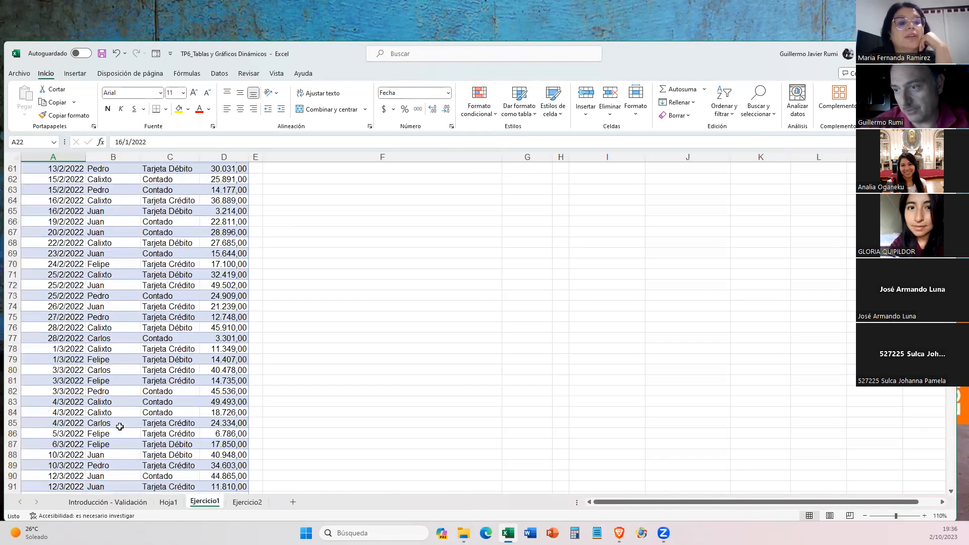
{"action": "scroll", "coordinate": [119, 427], "scroll_direction": "down", "scroll_amount": 20}
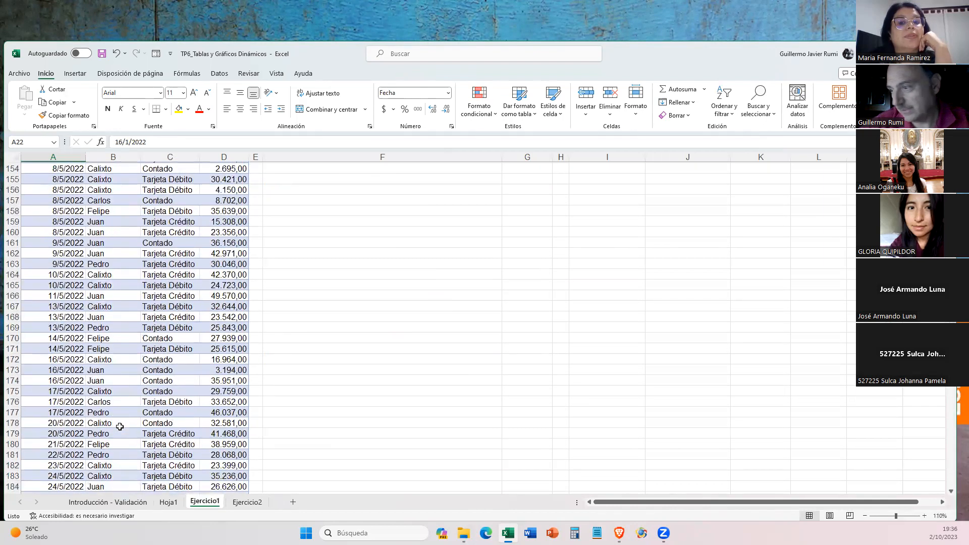
{"action": "scroll", "coordinate": [119, 427], "scroll_direction": "down", "scroll_amount": 18}
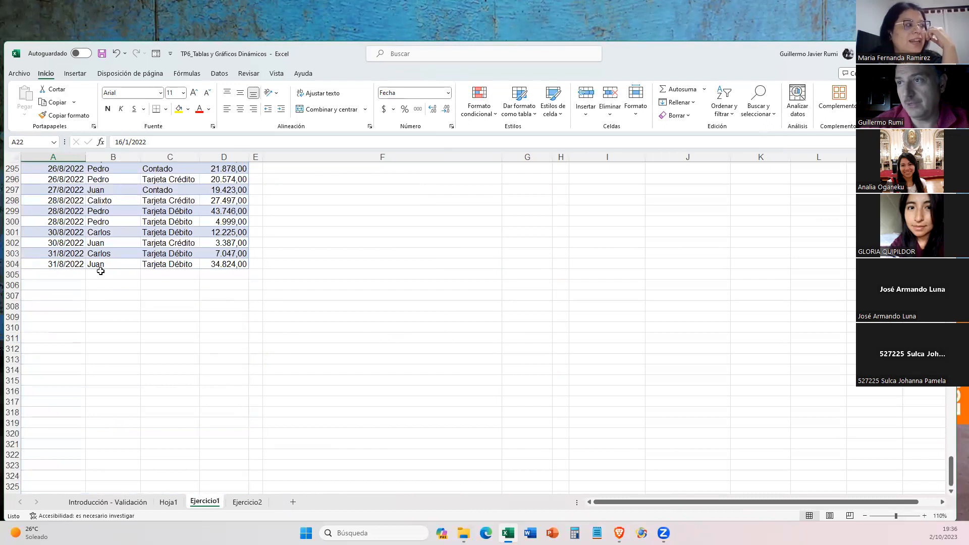
{"action": "left_click", "coordinate": [100, 274]}
{"action": "left_click", "coordinate": [60, 274]}
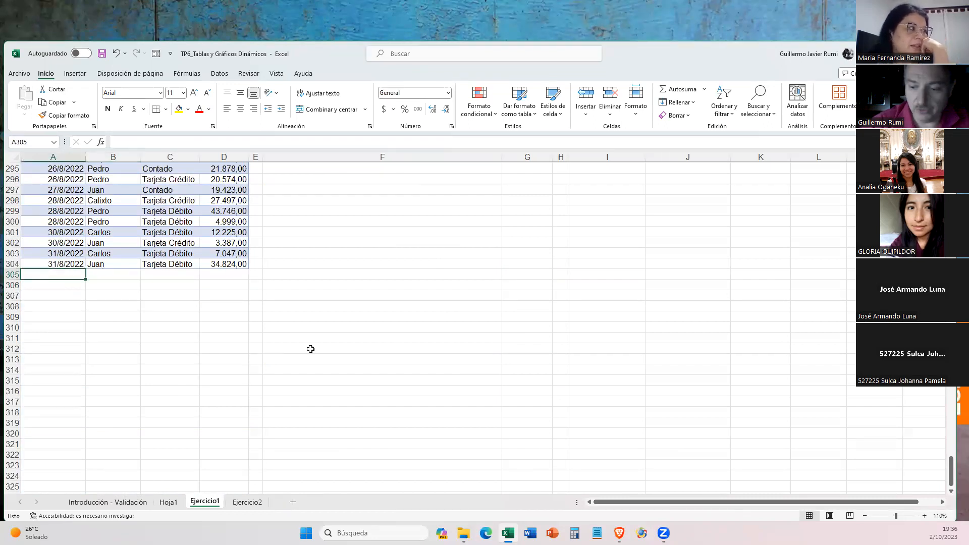
{"action": "type", "text": "31"}
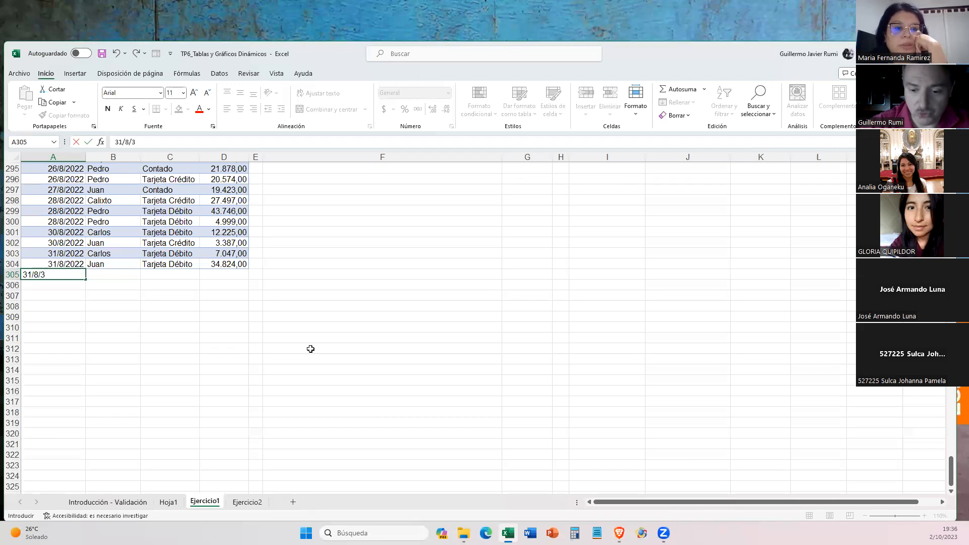
{"action": "type", "text": "/8/2022"}
{"action": "key", "text": "Tab"}
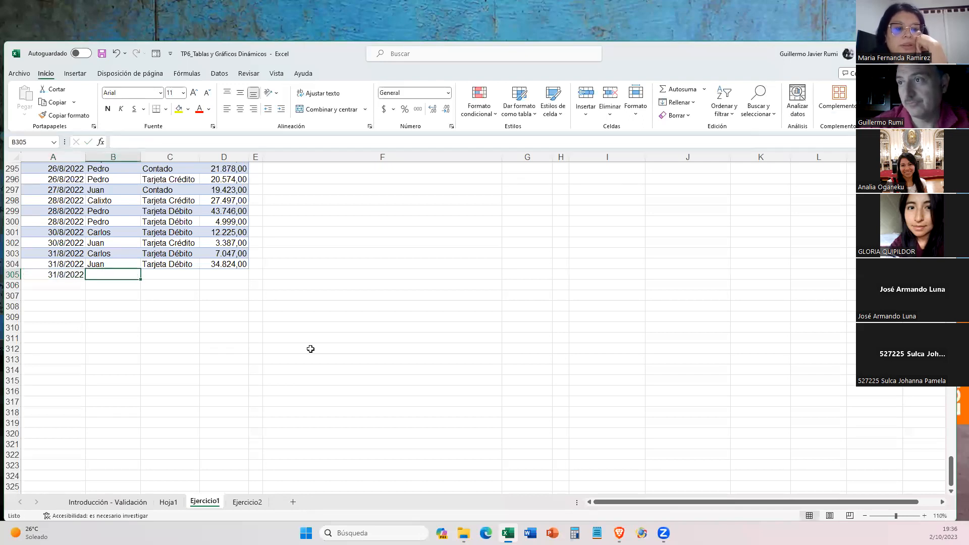
- Complete the sale in row 305 with the same seller as row 300, payment method Contado and an Importe of 1000000
{"action": "type", "text": "pEDRo"}
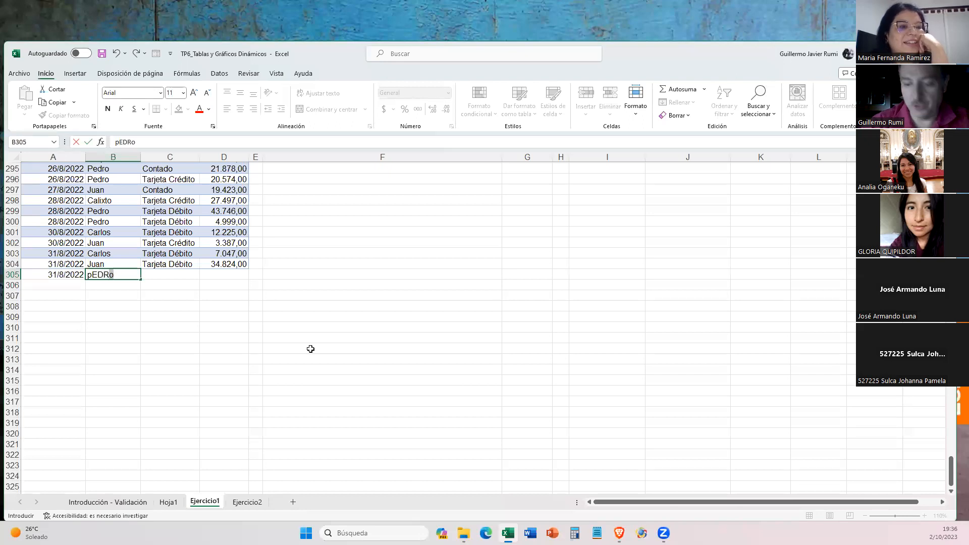
{"action": "key", "text": "Tab"}
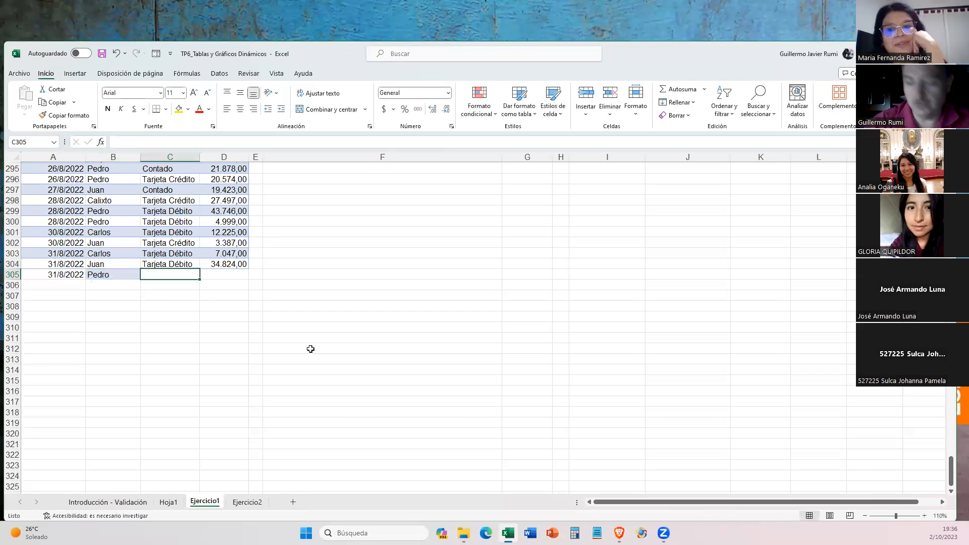
{"action": "type", "text": "cONTAdo"}
{"action": "key", "text": "Tab"}
{"action": "type", "text": "1000000"}
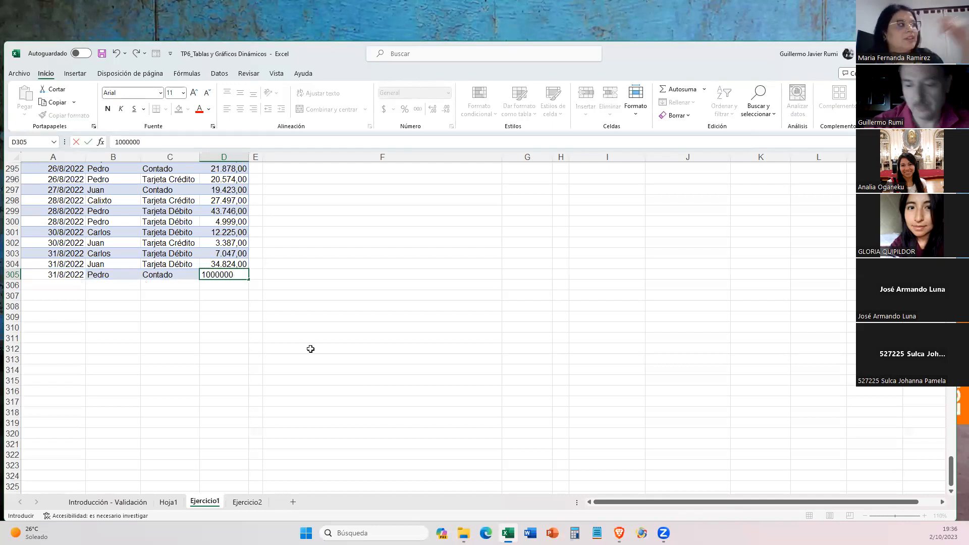
{"action": "key", "text": "Return"}
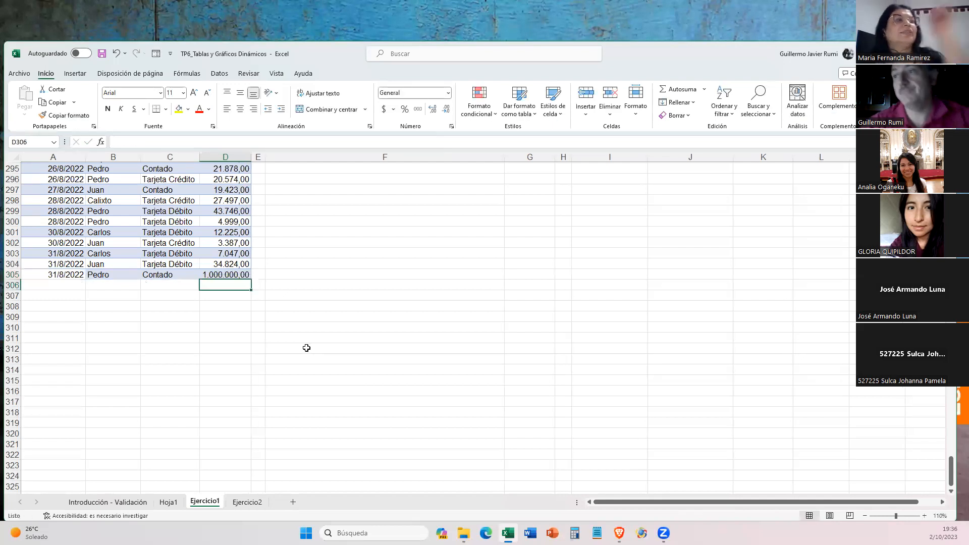
- Refresh all the pivot table data on Hoja1 with Actualizar todo
{"action": "left_click", "coordinate": [173, 504]}
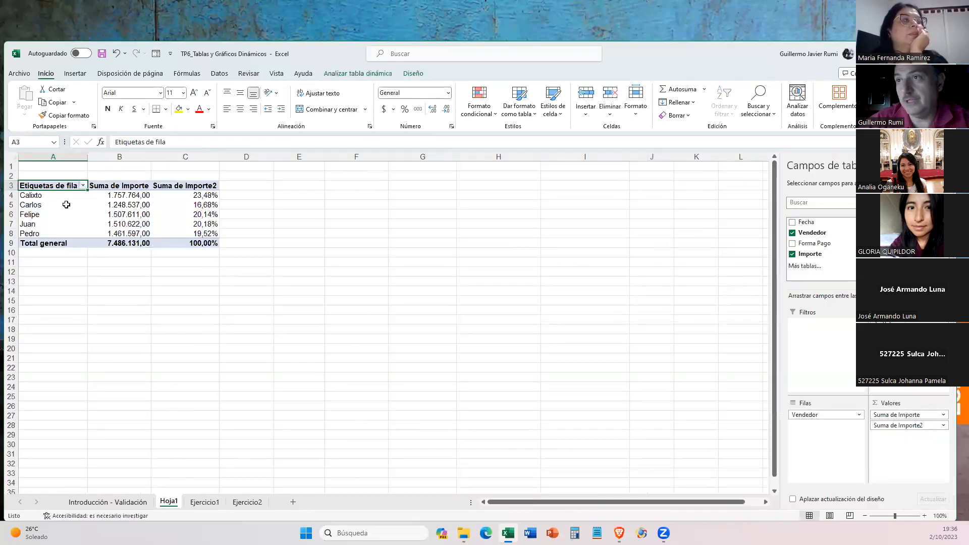
{"action": "left_click", "coordinate": [110, 214]}
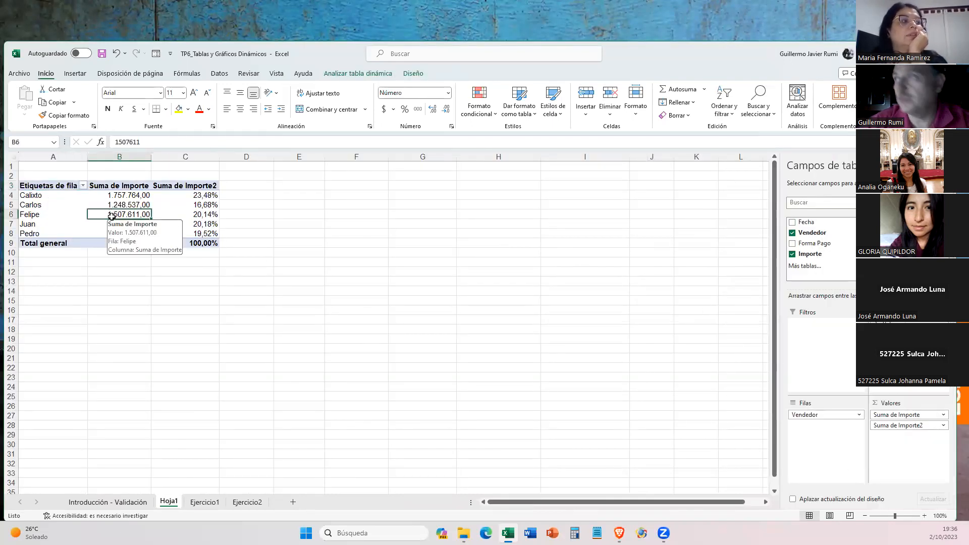
{"action": "left_click", "coordinate": [373, 74]}
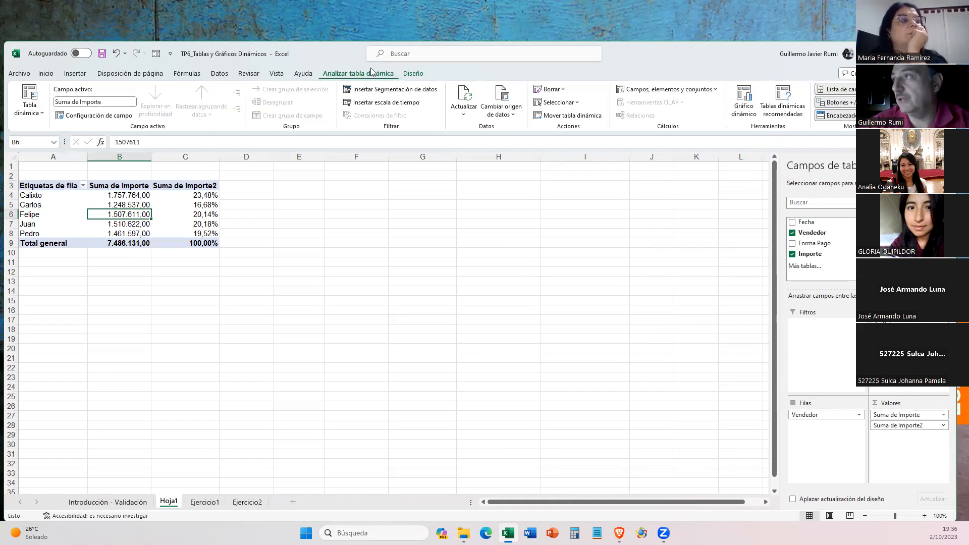
{"action": "left_click", "coordinate": [460, 113]}
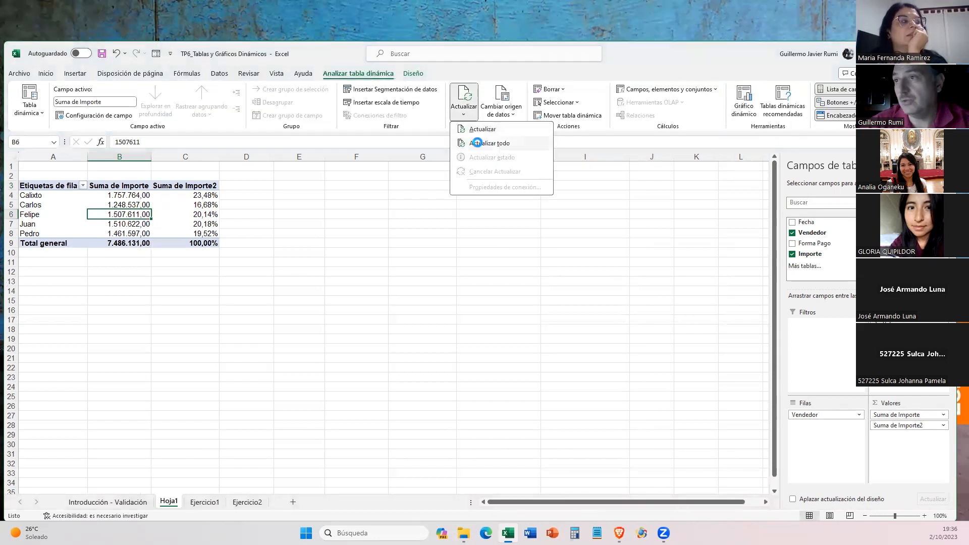
{"action": "left_click", "coordinate": [477, 144]}
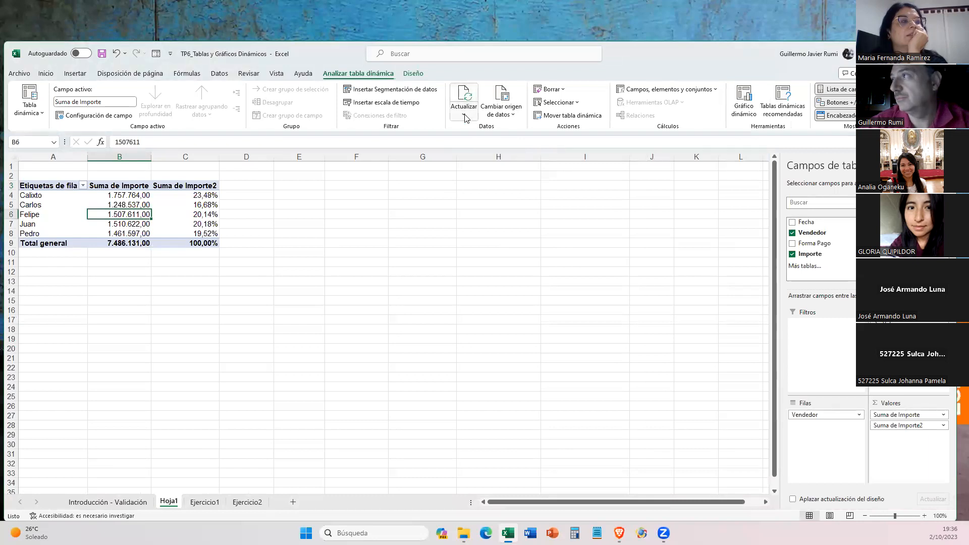
{"action": "left_click", "coordinate": [463, 113]}
{"action": "left_click", "coordinate": [477, 144]}
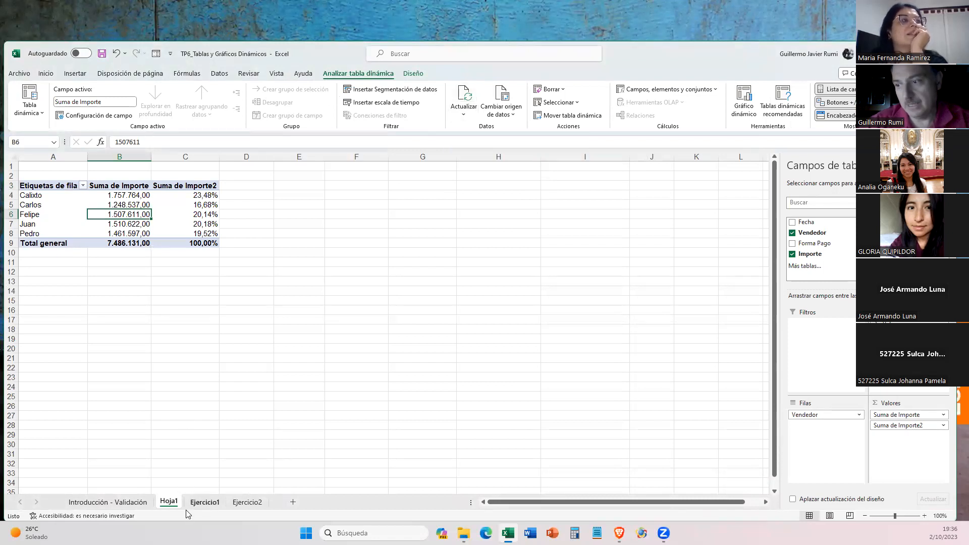
- Check the last rows of the Ejercicio1 sales list, then review the refresh options for the pivot table on Hoja1
{"action": "left_click", "coordinate": [204, 503]}
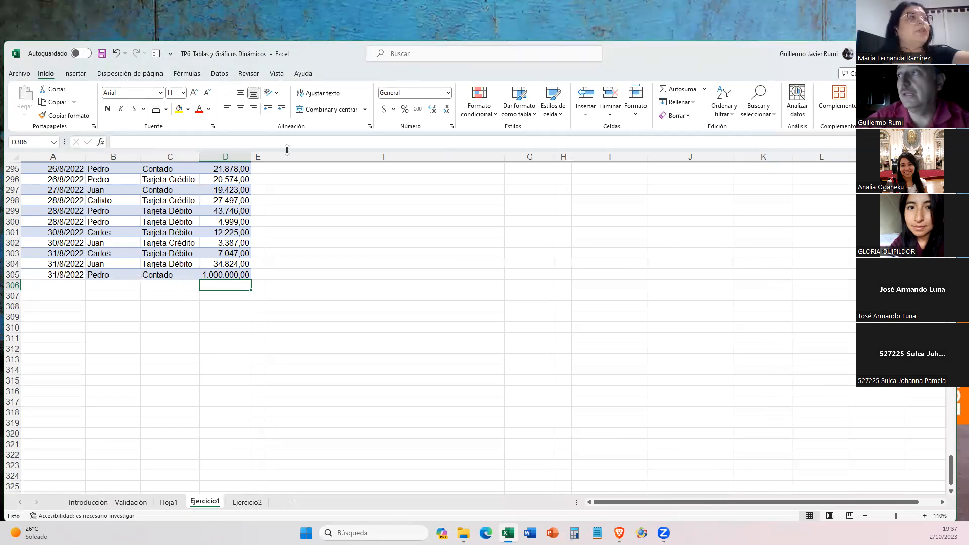
{"action": "left_click", "coordinate": [174, 185]}
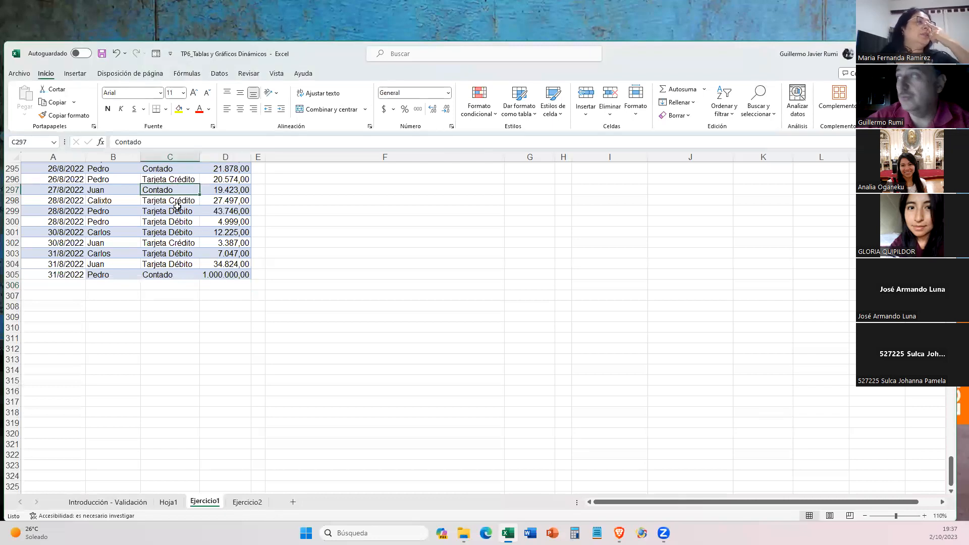
{"action": "left_click", "coordinate": [173, 503]}
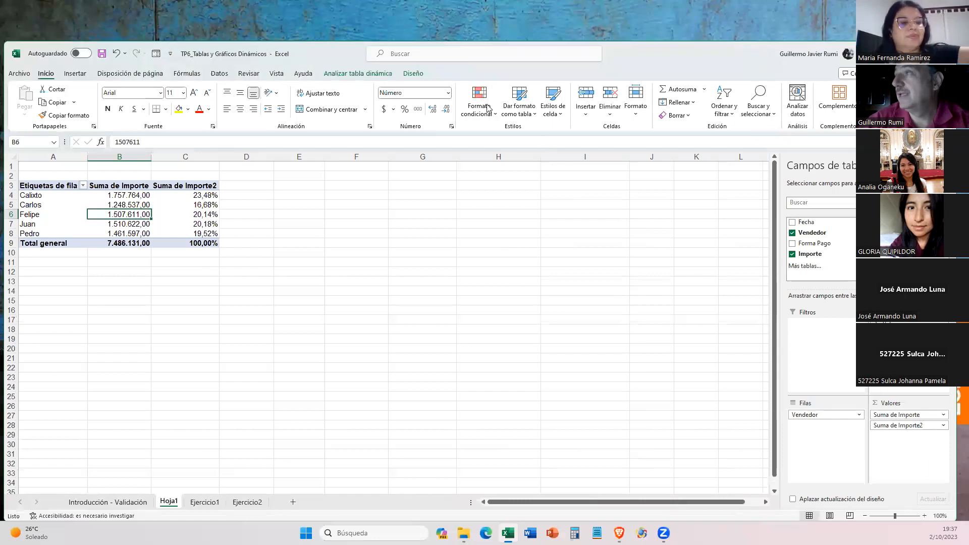
{"action": "left_click", "coordinate": [357, 76]}
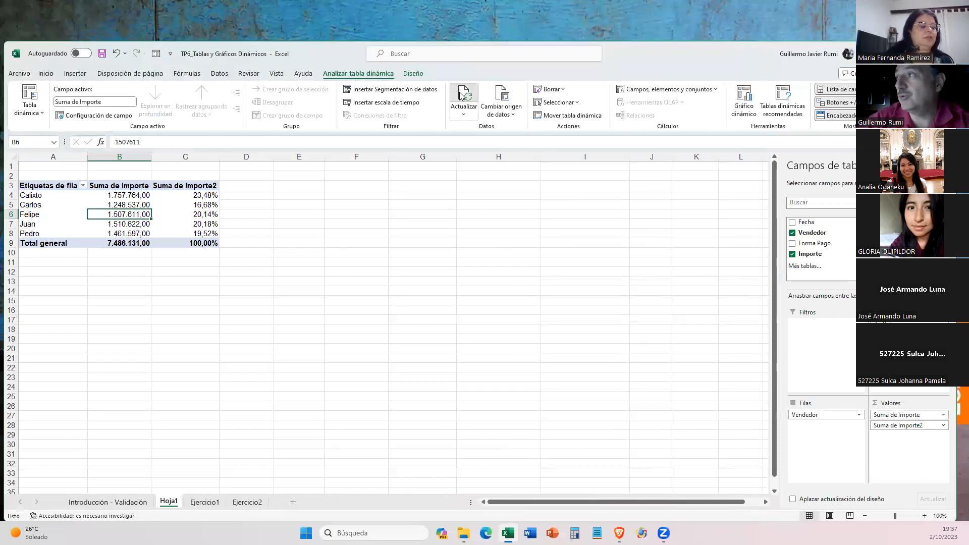
{"action": "left_click", "coordinate": [464, 108]}
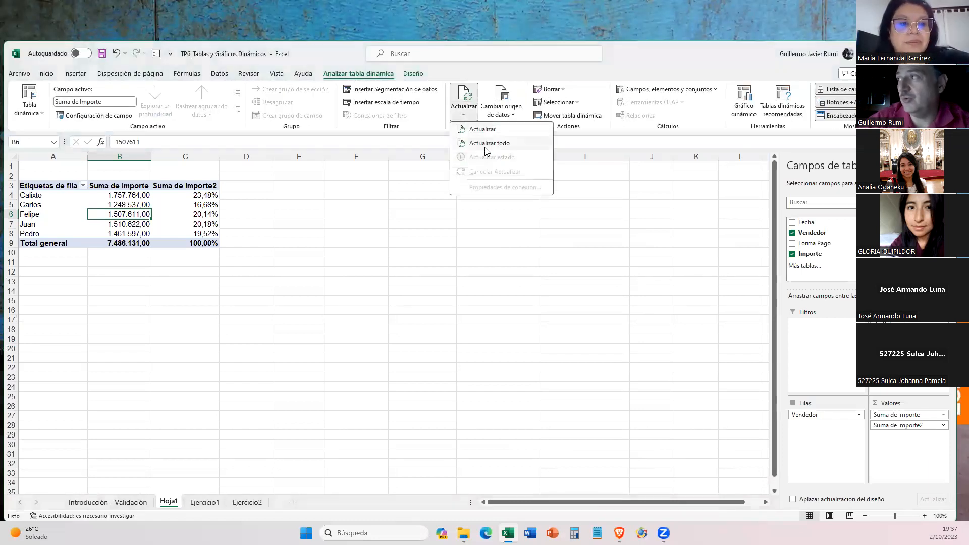
{"action": "left_click", "coordinate": [462, 71]}
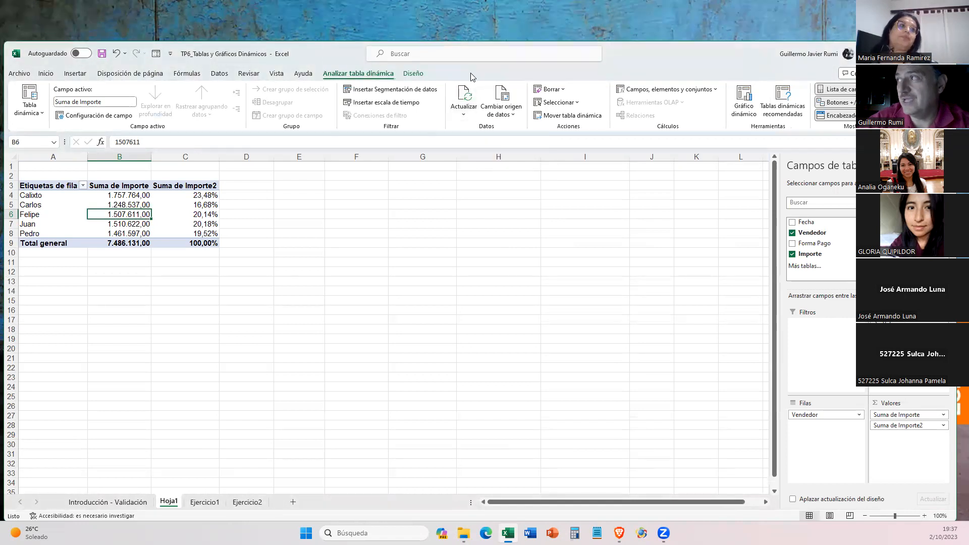
- Open the data source settings of the pivot table on Hoja1 and check which Ejercicio1 rows its range covers
{"action": "left_click", "coordinate": [499, 113]}
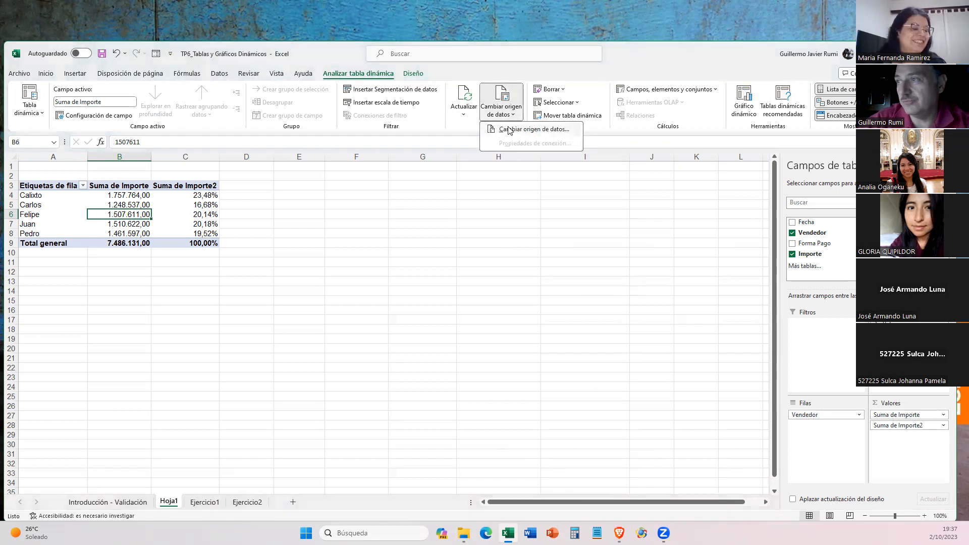
{"action": "left_click", "coordinate": [510, 129]}
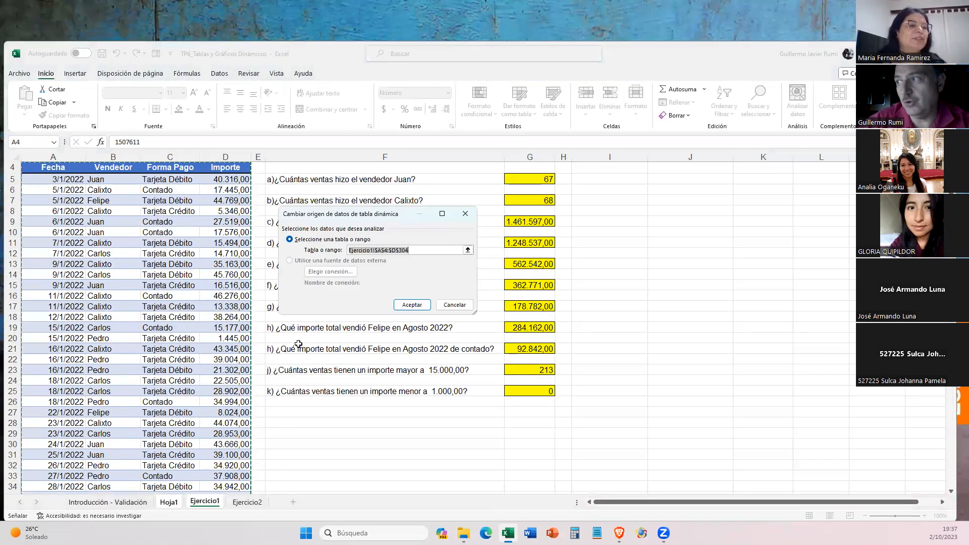
{"action": "scroll", "coordinate": [298, 343], "scroll_direction": "down", "scroll_amount": 19}
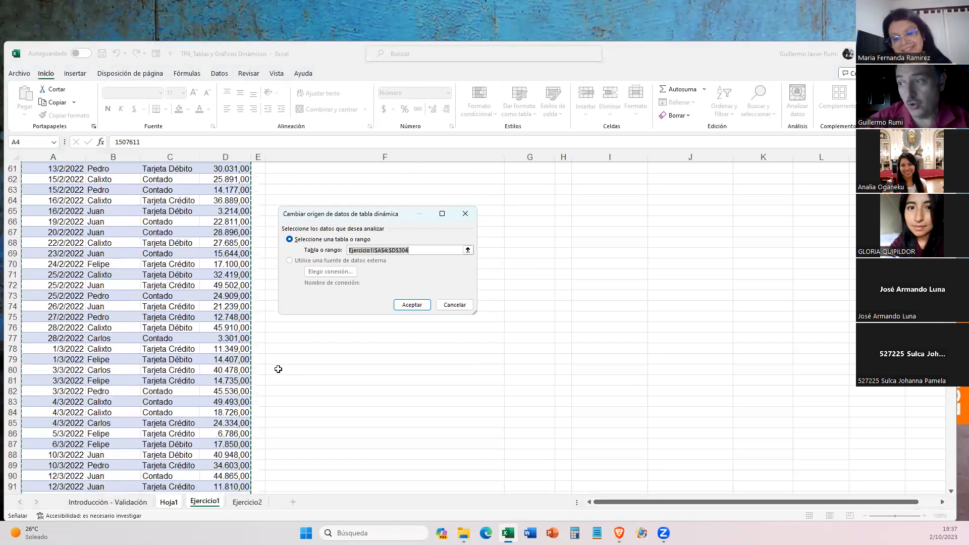
{"action": "scroll", "coordinate": [276, 363], "scroll_direction": "down", "scroll_amount": 20}
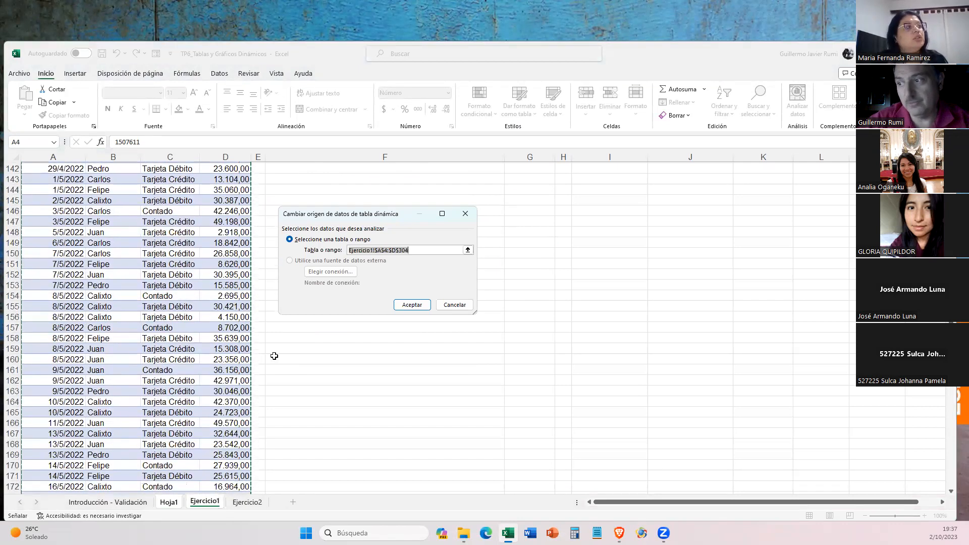
{"action": "scroll", "coordinate": [274, 356], "scroll_direction": "down", "scroll_amount": 20}
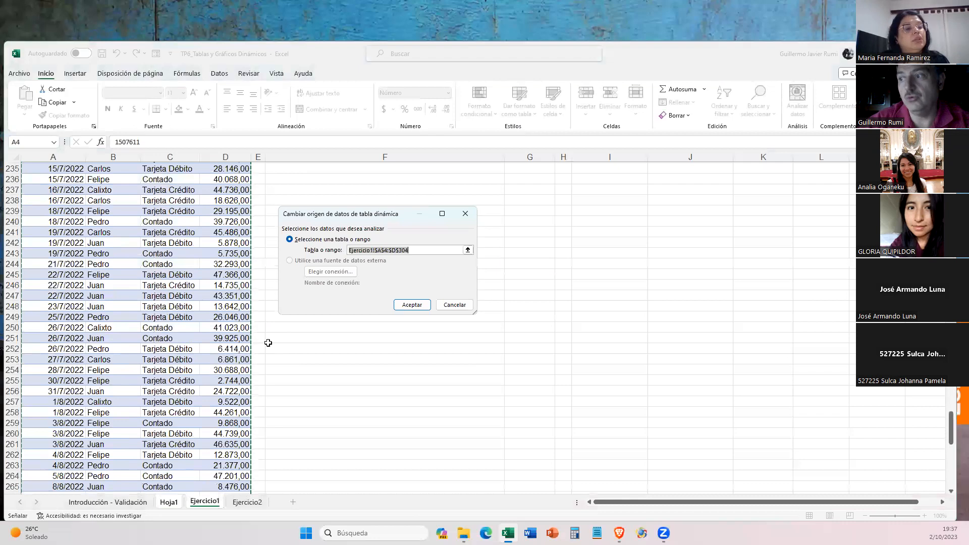
{"action": "scroll", "coordinate": [268, 343], "scroll_direction": "down", "scroll_amount": 20}
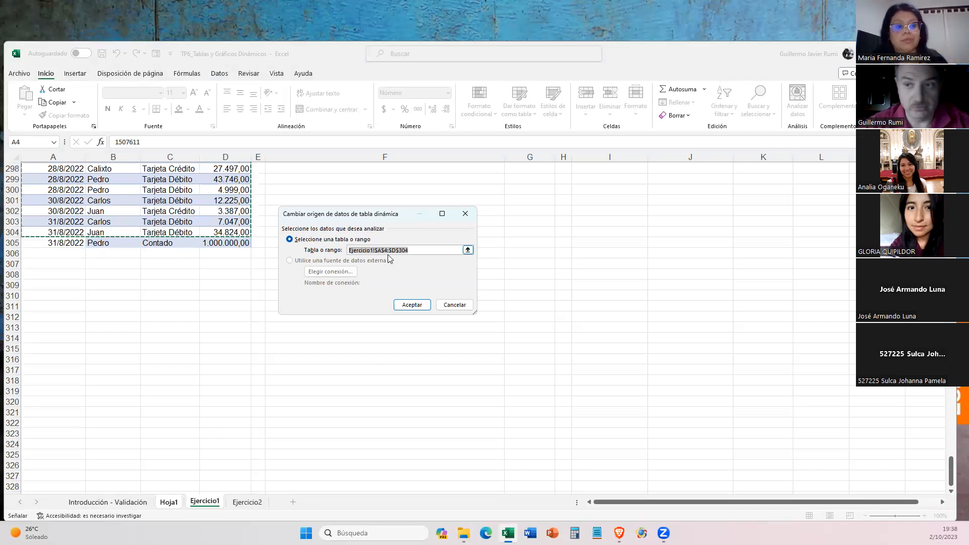
{"action": "left_click", "coordinate": [409, 250]}
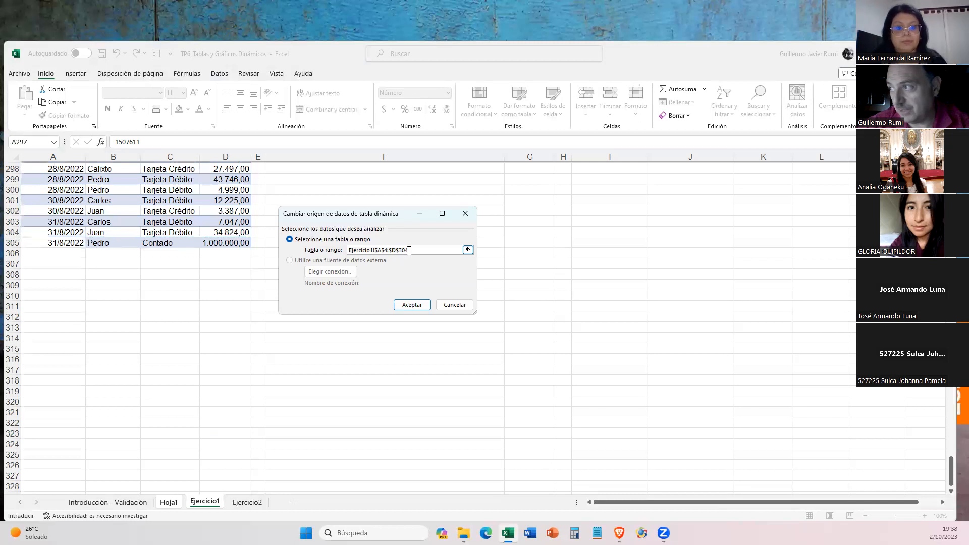
{"action": "left_click", "coordinate": [468, 250]}
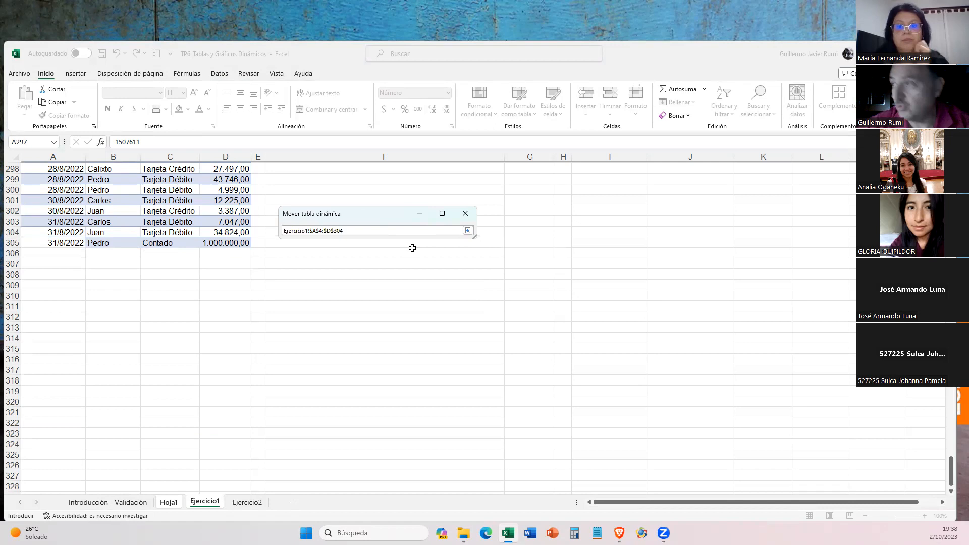
{"action": "key", "text": "Right"}
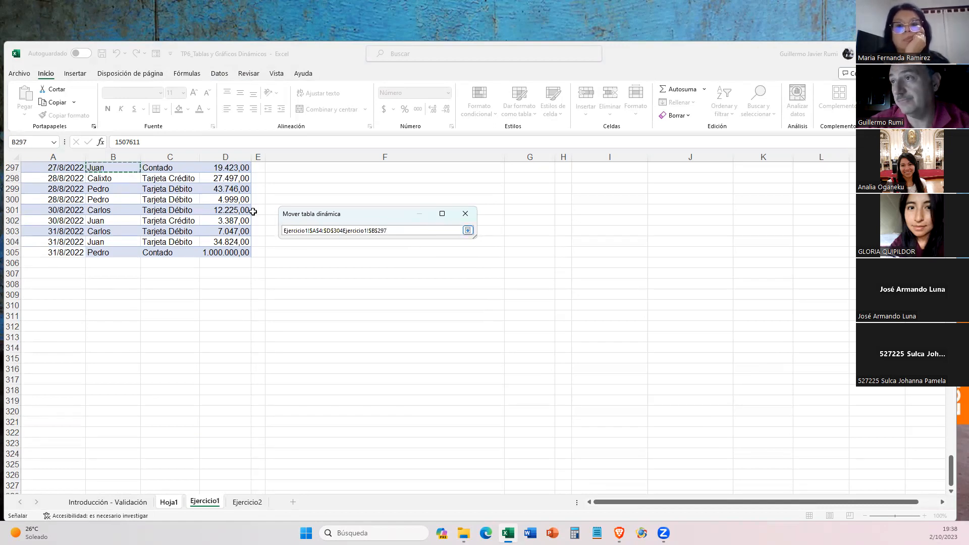
{"action": "left_click", "coordinate": [53, 220]}
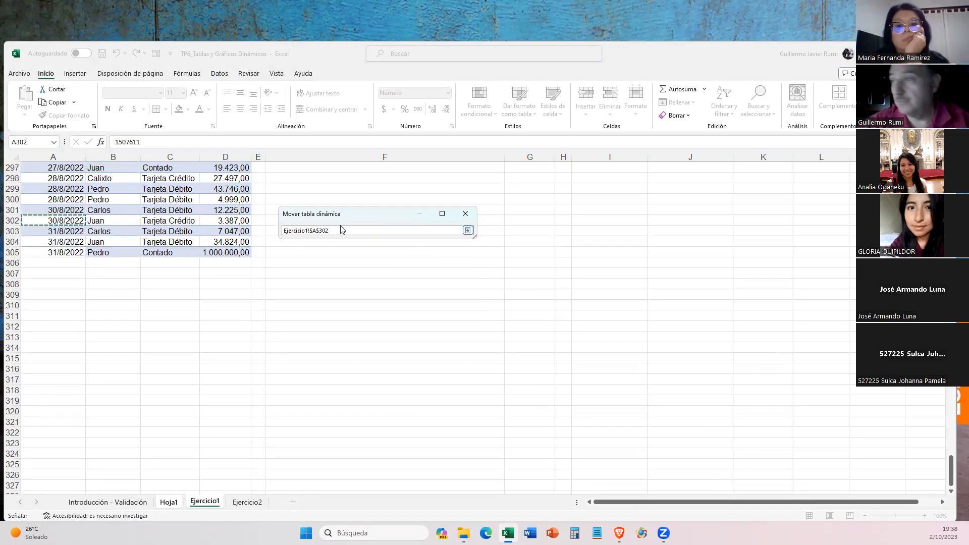
{"action": "key", "text": "Return"}
{"action": "key", "text": "Return"}
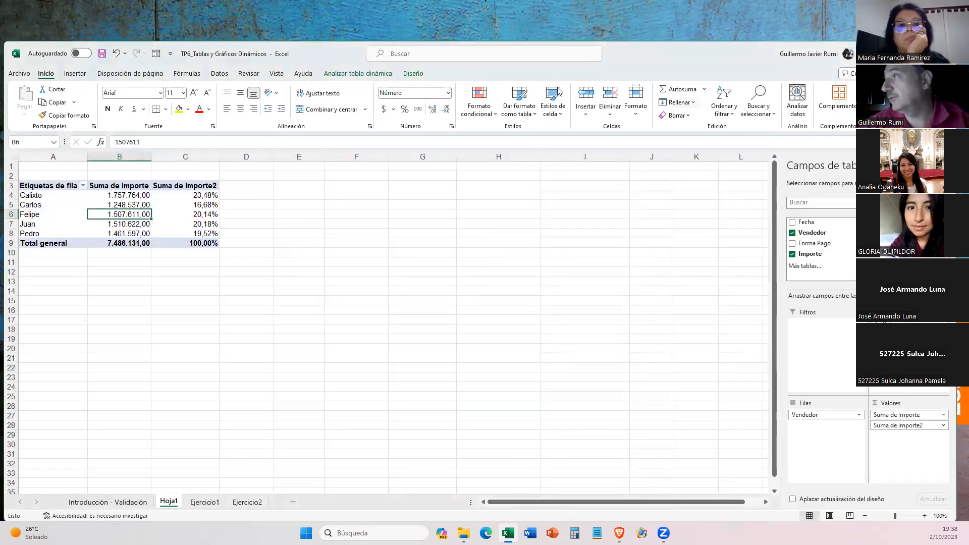
- Change the data source range of the pivot table on Hoja1 to Ejercicio1!$A$4:$D$305
{"action": "left_click", "coordinate": [358, 75]}
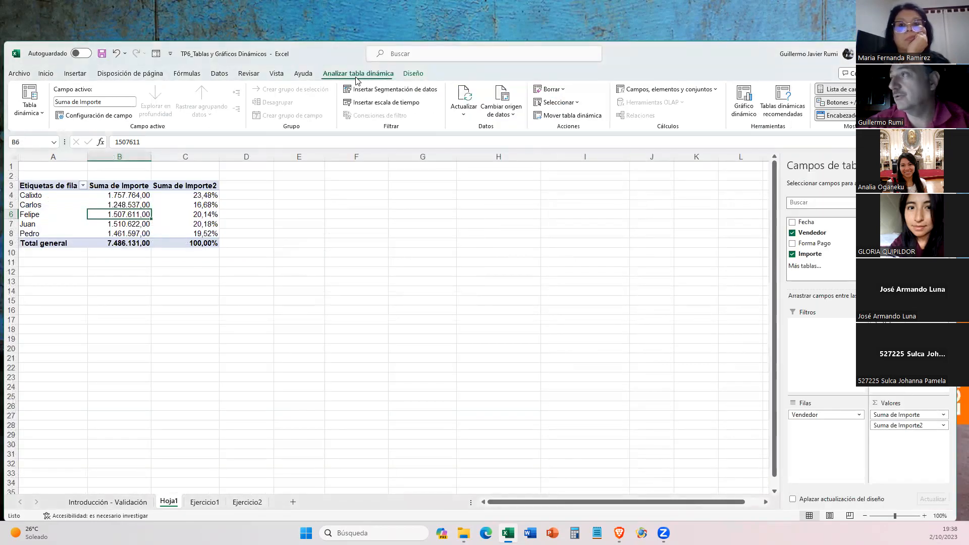
{"action": "left_click", "coordinate": [510, 114]}
{"action": "left_click", "coordinate": [541, 131]}
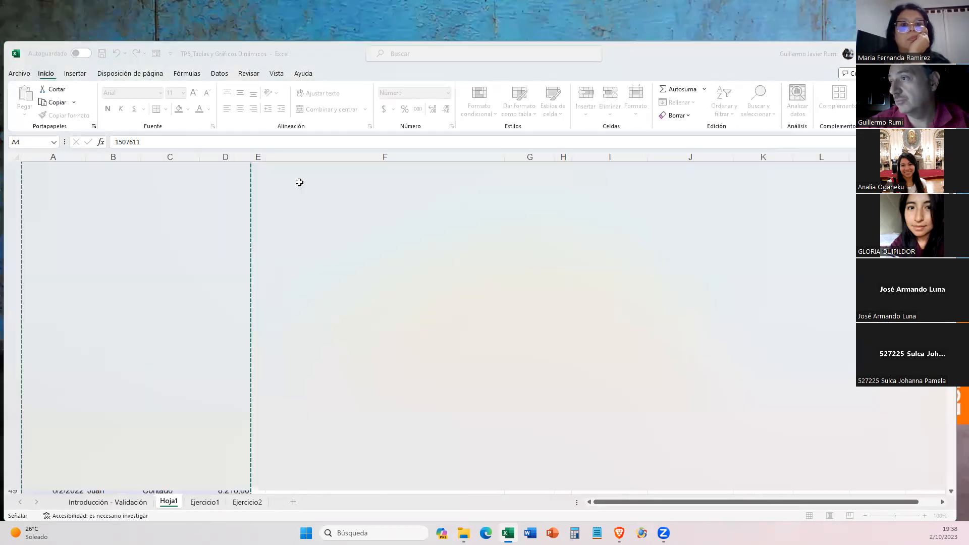
{"action": "left_click", "coordinate": [415, 249]}
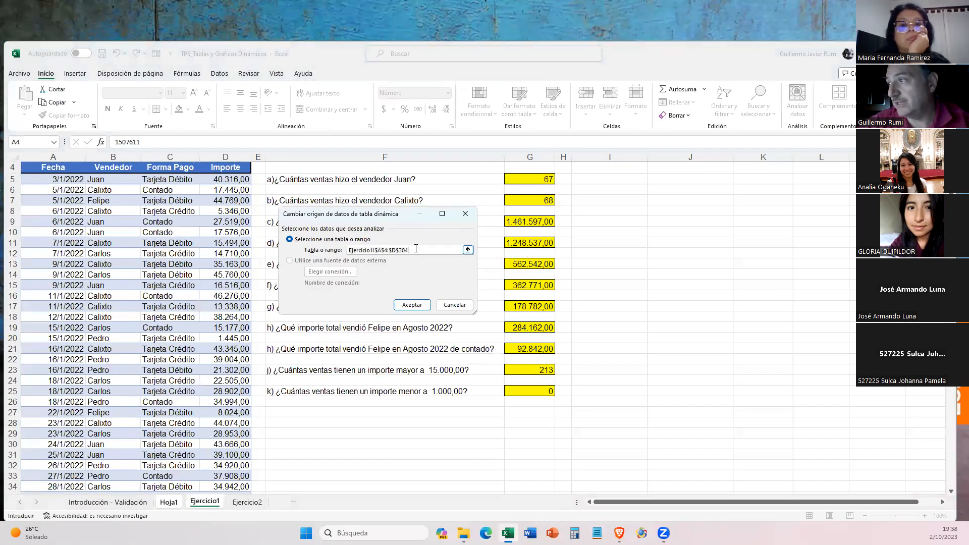
{"action": "key", "text": "BackSpace"}
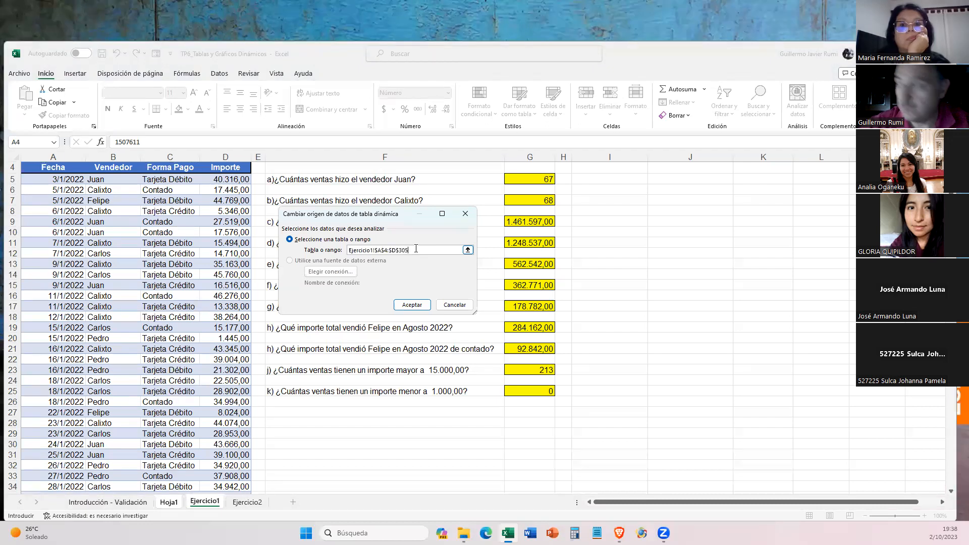
{"action": "key", "text": "Return"}
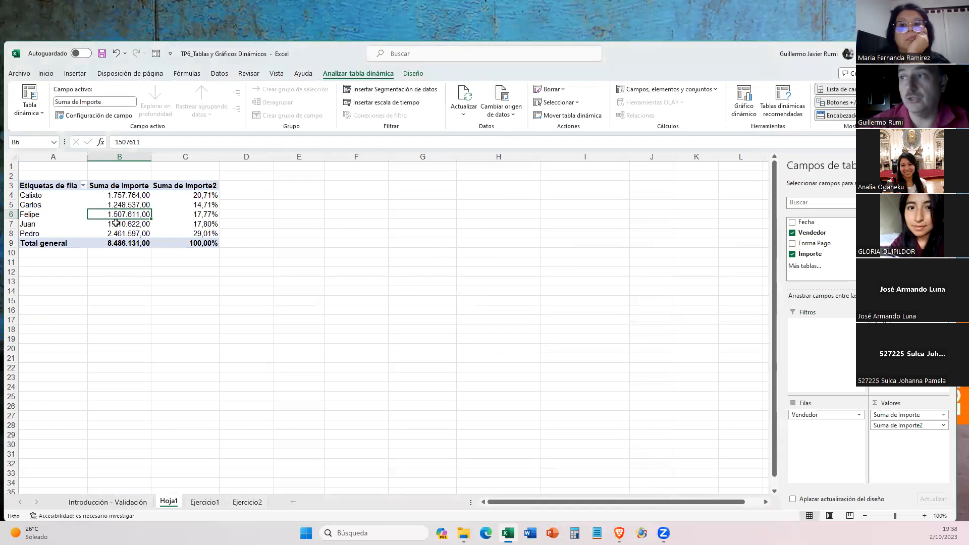
{"action": "mouse_move", "coordinate": [209, 231]}
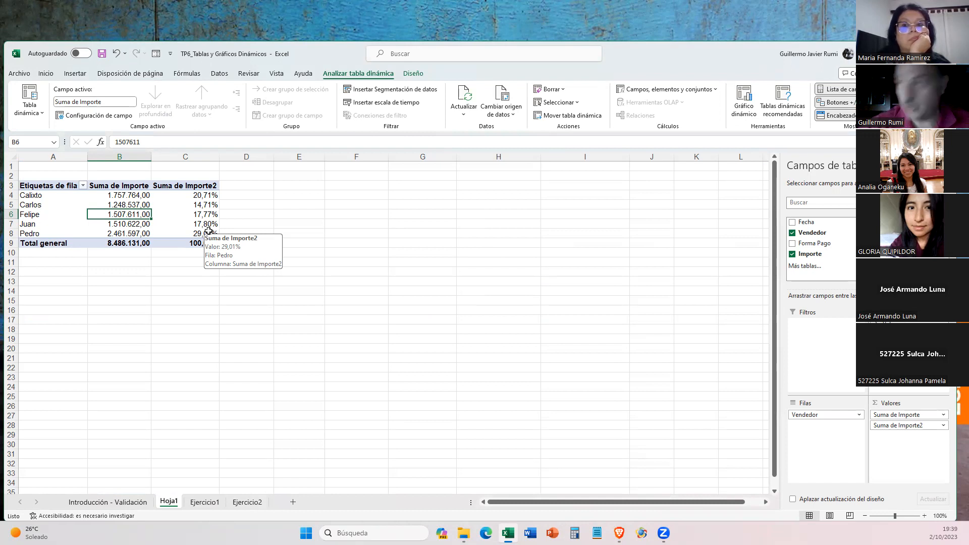
- Undo the pivot table's data source change and the sale added in row 305 of Ejercicio1
{"action": "key", "text": "ctrl+z"}
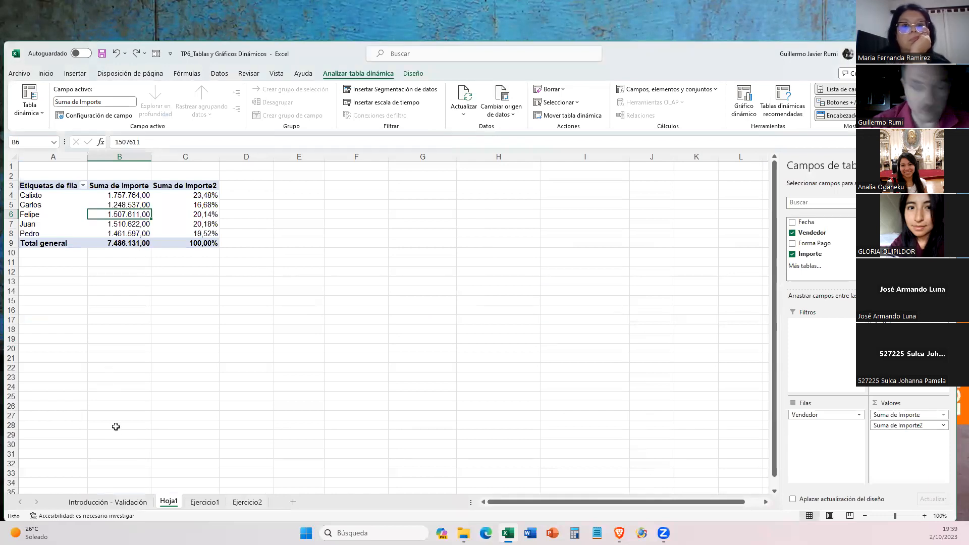
{"action": "left_click", "coordinate": [204, 502]}
{"action": "key", "text": "ctrl+Page_Up"}
{"action": "scroll", "coordinate": [101, 327], "scroll_direction": "down", "scroll_amount": 1}
{"action": "left_click", "coordinate": [193, 501]}
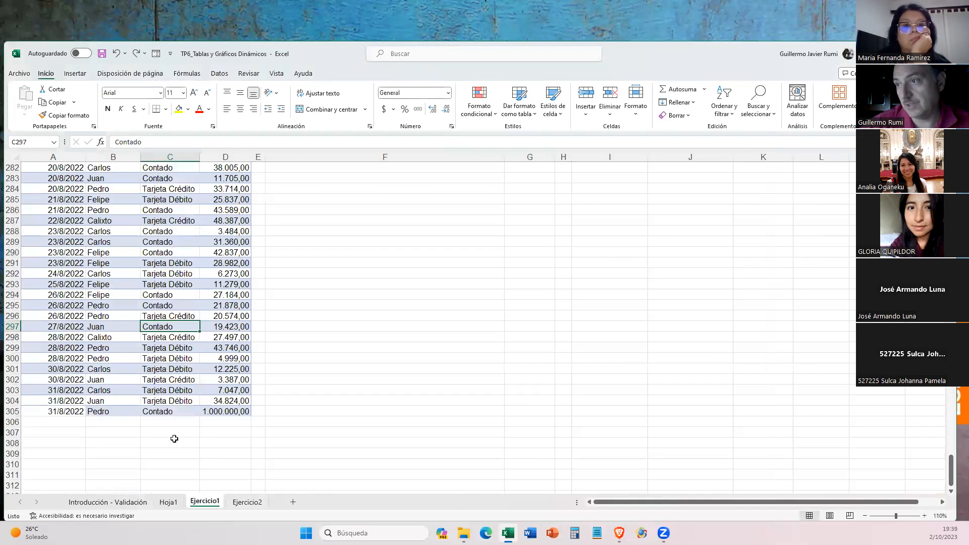
{"action": "key", "text": "ctrl+Page_Up"}
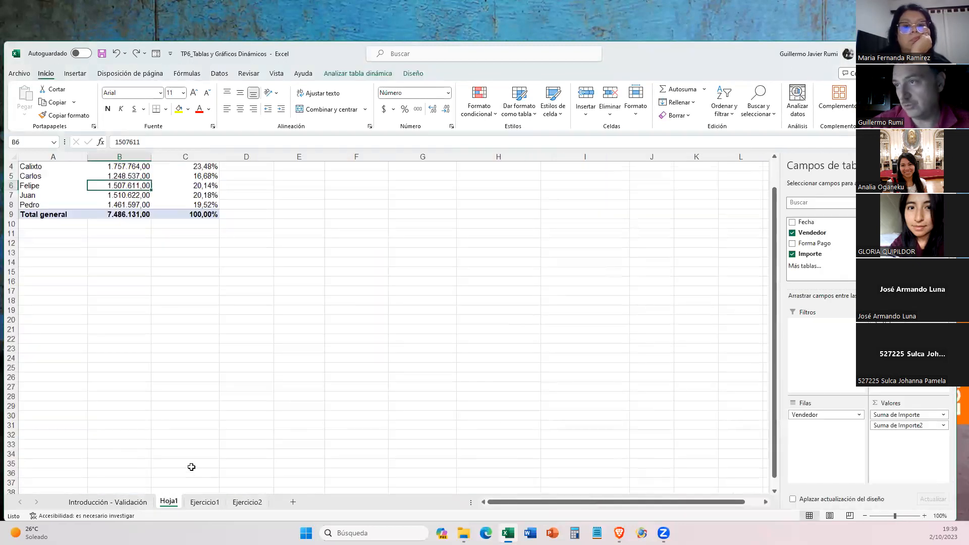
{"action": "key", "text": "ctrl+Page_Down"}
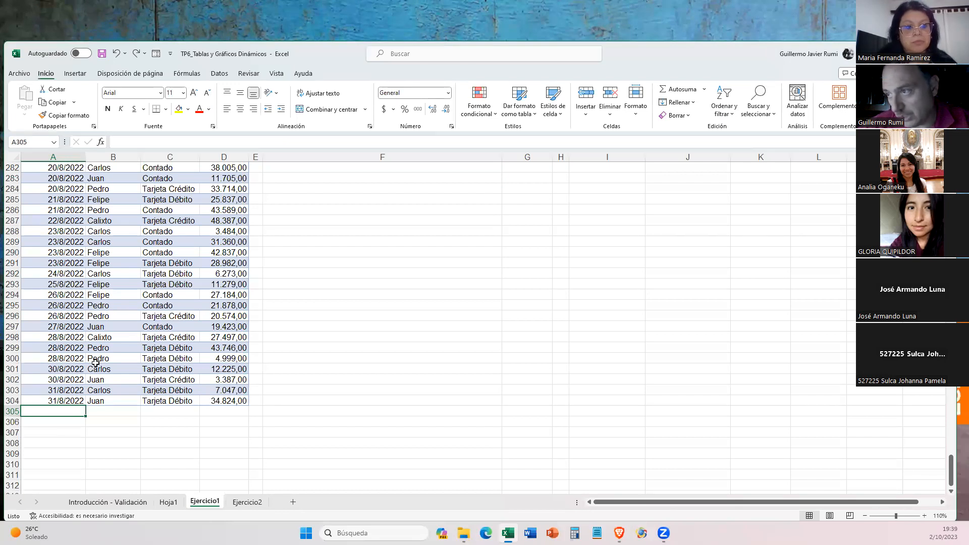
- Insert an entire row at row 304 of Ejercicio1, above the last sale, and check the pivot table on Hoja1
{"action": "left_click", "coordinate": [67, 339]}
{"action": "left_click", "coordinate": [68, 399]}
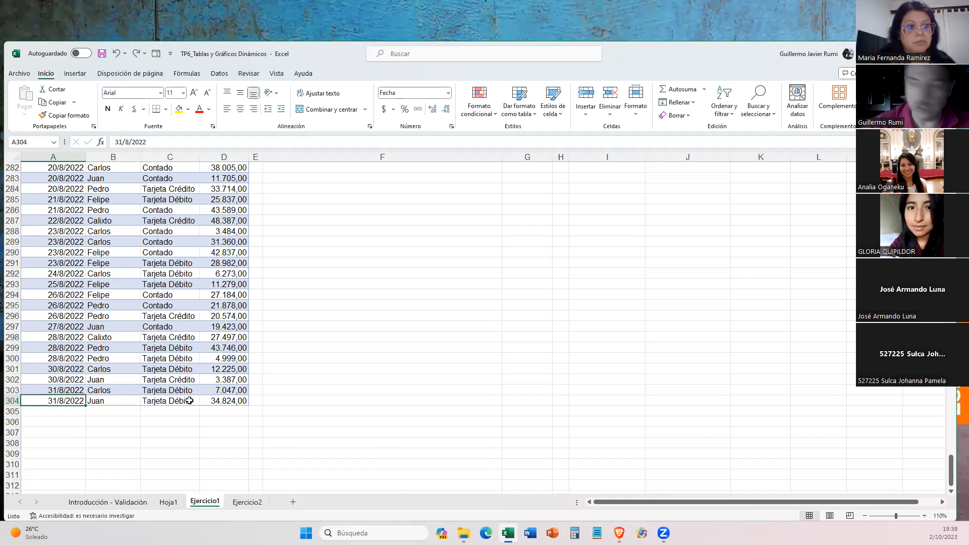
{"action": "key", "text": "ctrl+plus"}
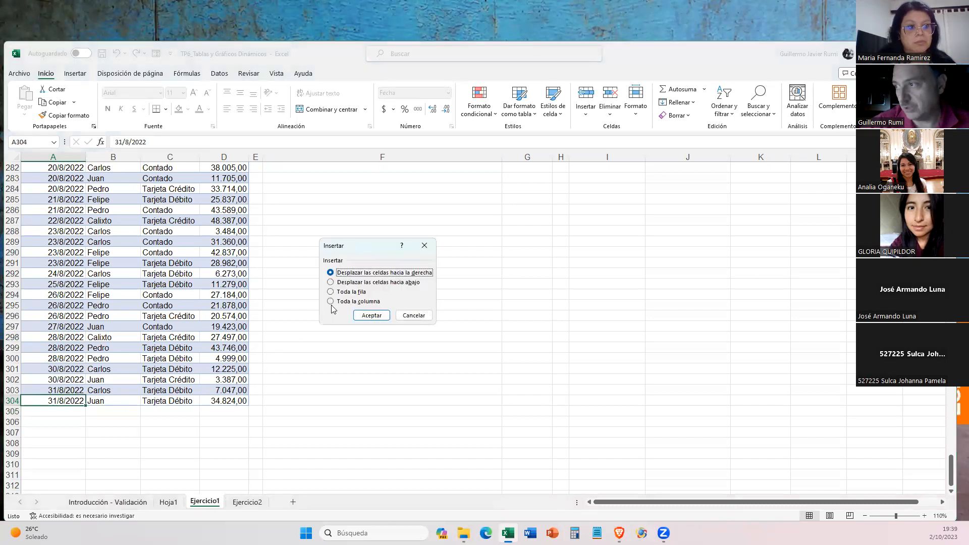
{"action": "left_click", "coordinate": [339, 291]}
{"action": "left_click", "coordinate": [340, 292]}
{"action": "left_click", "coordinate": [368, 318]}
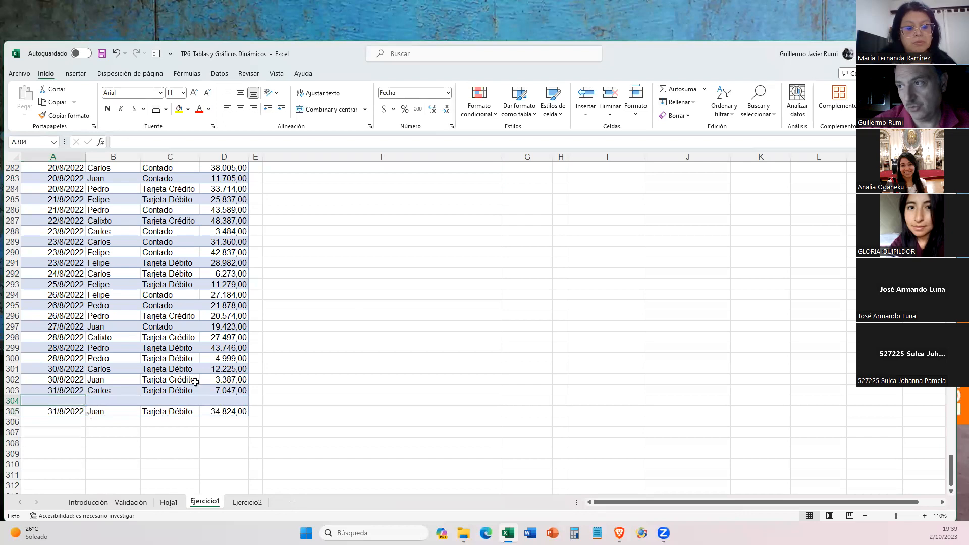
{"action": "left_click", "coordinate": [168, 502]}
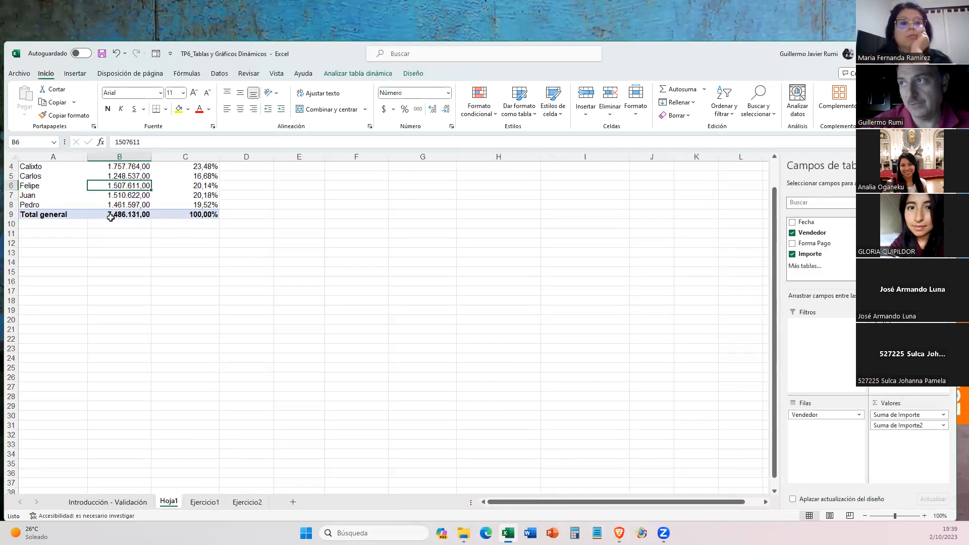
{"action": "scroll", "coordinate": [110, 218], "scroll_direction": "up", "scroll_amount": 1}
- Copy the last sale in A305:D305 of Ejercicio1 into the empty row 304
{"action": "left_click", "coordinate": [204, 502]}
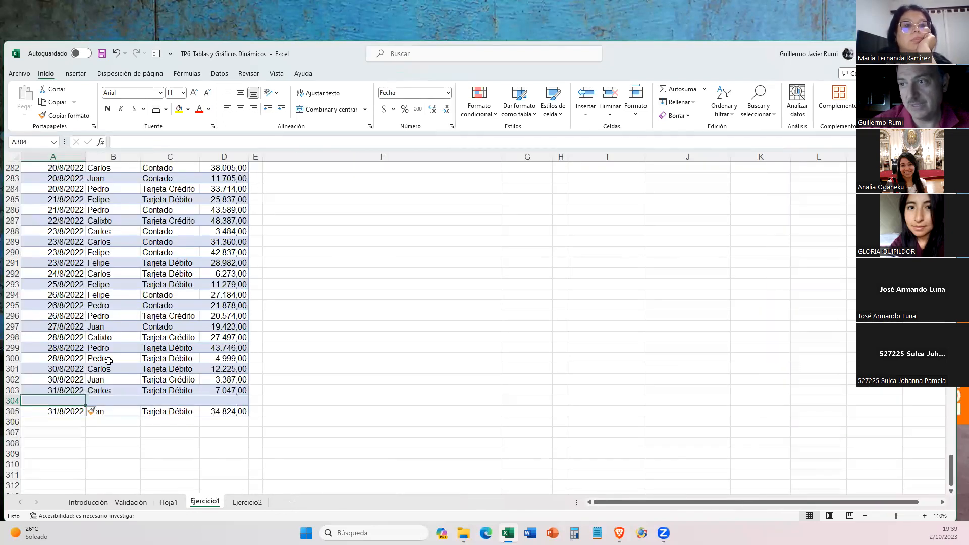
{"action": "left_click", "coordinate": [60, 409]}
{"action": "key", "text": "shift+Right"}
{"action": "key", "text": "shift+Right"}
{"action": "key", "text": "shift+Right"}
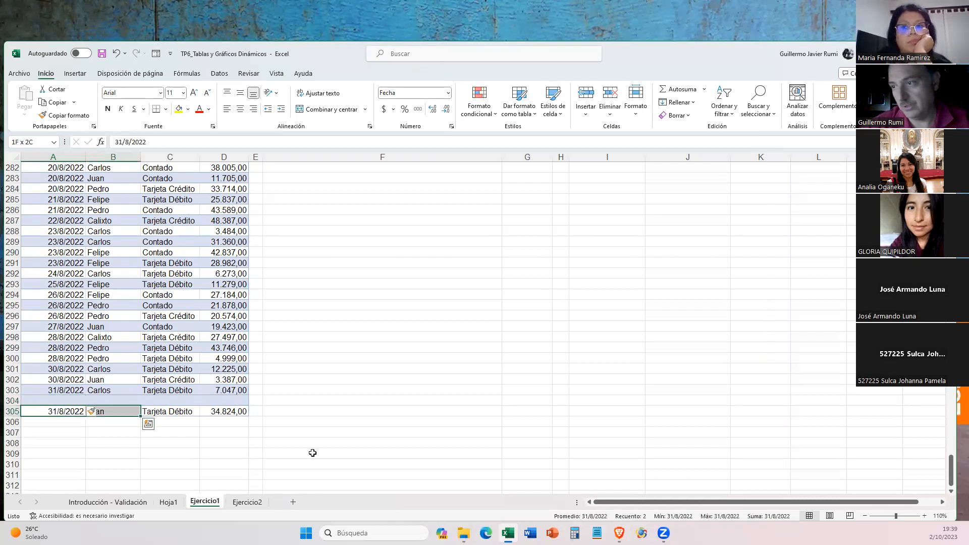
{"action": "key", "text": "ctrl+c"}
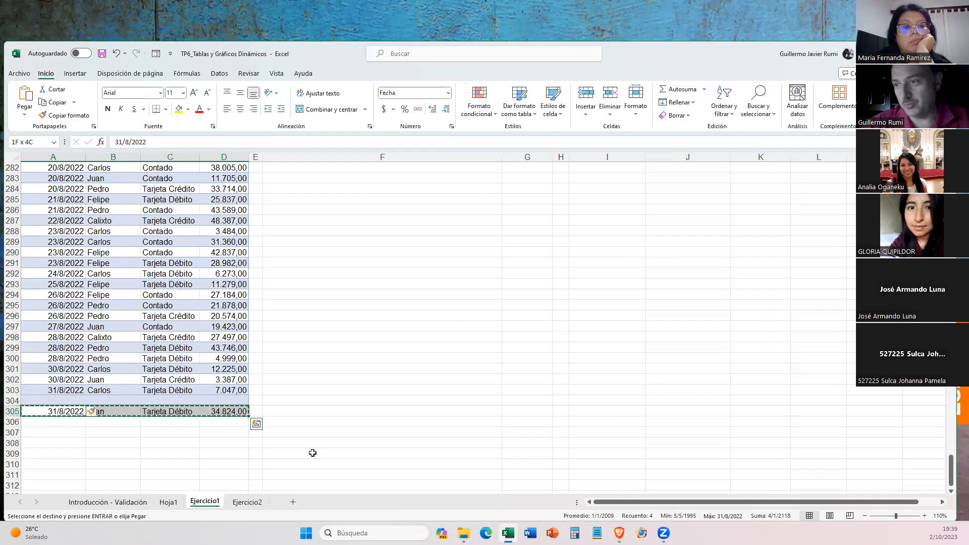
{"action": "key", "text": "Up"}
{"action": "key", "text": "ctrl+v"}
- Set the sale in row 304 to payment method Contado with an Importe of 2000000
{"action": "key", "text": "Right"}
{"action": "key", "text": "Right"}
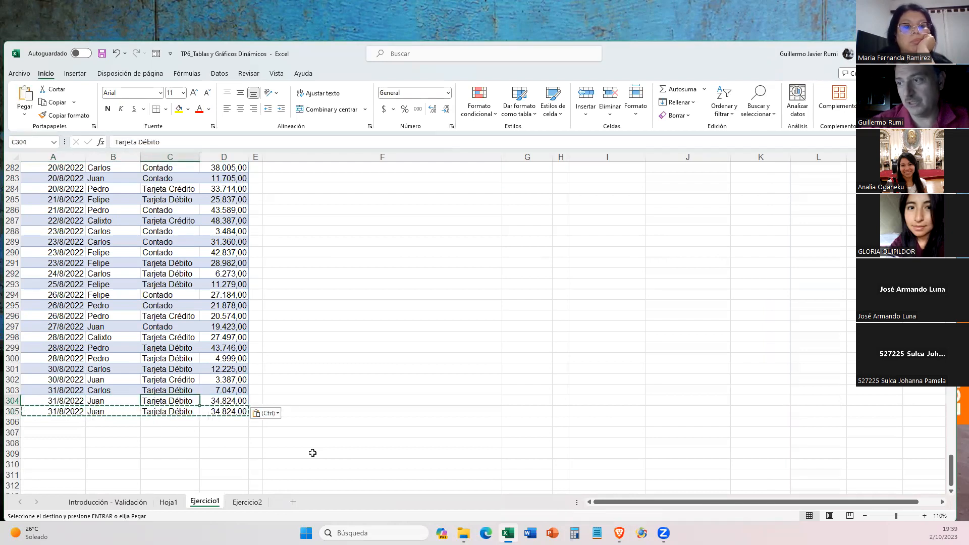
{"action": "type", "text": "c"}
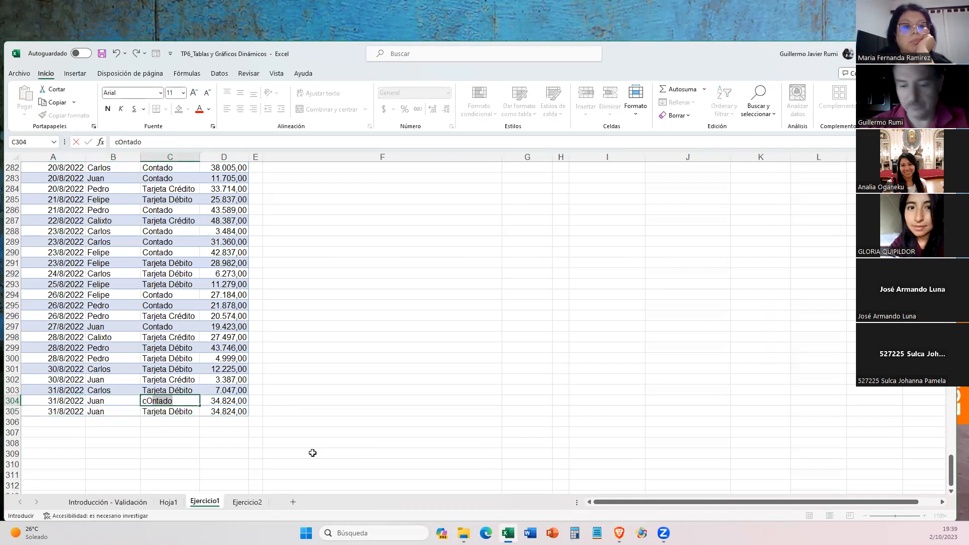
{"action": "key", "text": "Right"}
{"action": "type", "text": "1"}
{"action": "type", "text": "200000"}
{"action": "type", "text": "0"}
{"action": "key", "text": "Return"}
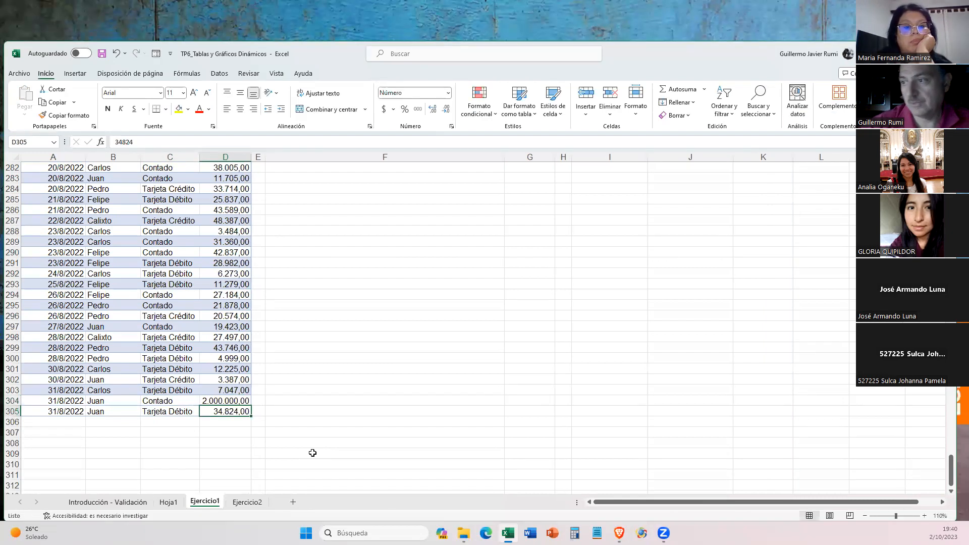
- Refresh the pivot table on Hoja1 and check the sellers' amounts and percentages
{"action": "left_click", "coordinate": [180, 502]}
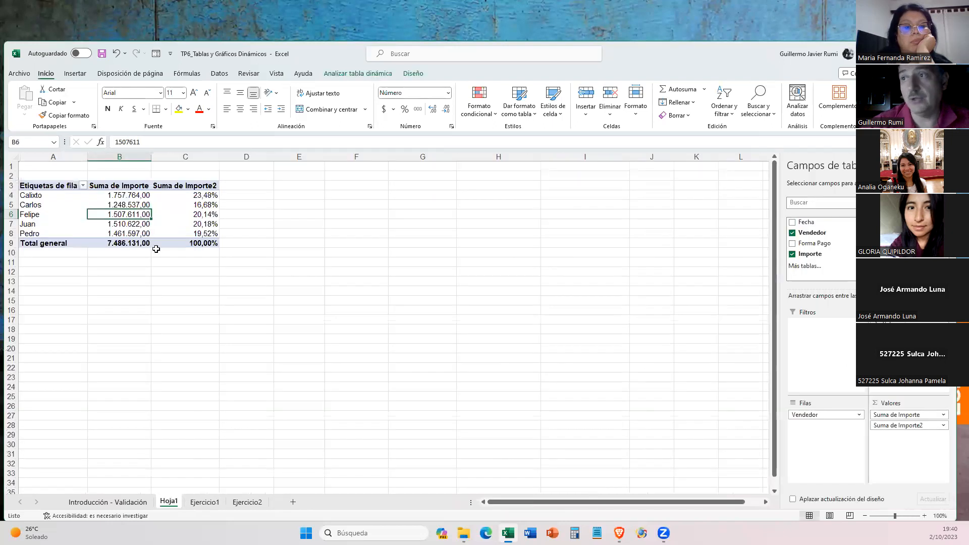
{"action": "left_click", "coordinate": [338, 76]}
{"action": "left_click", "coordinate": [464, 98]}
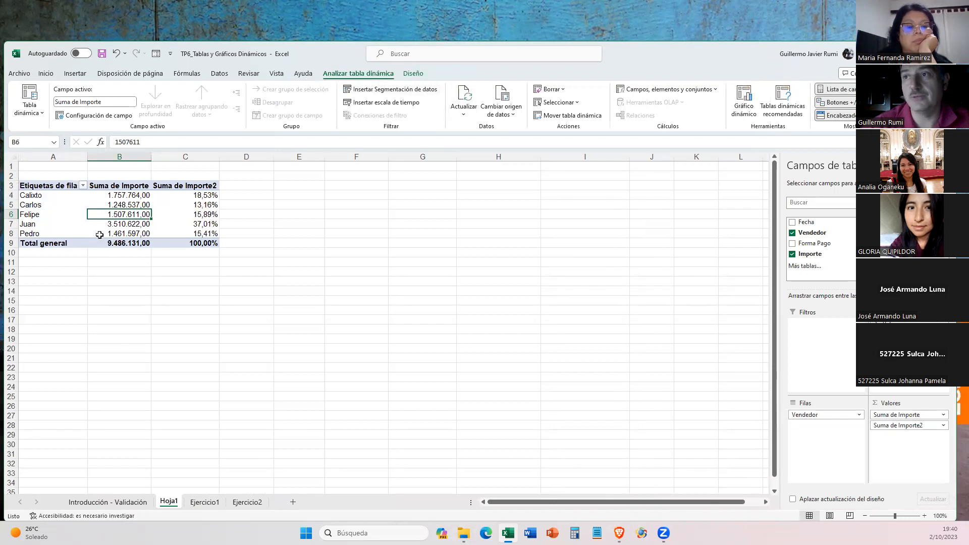
{"action": "mouse_move", "coordinate": [100, 234]}
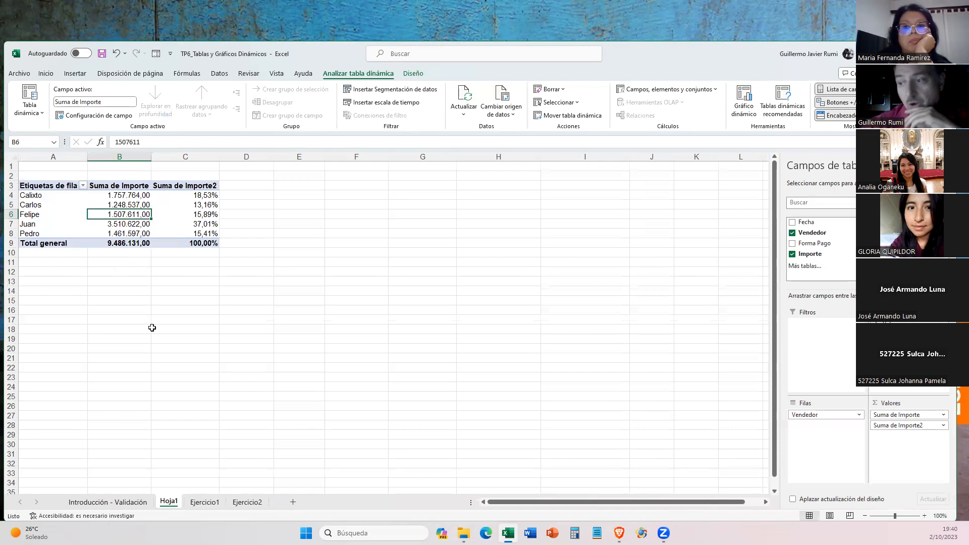
- Return to the start of the Ejercicio1 sales list and examine questions a) to k) with their answers
{"action": "left_click", "coordinate": [205, 501]}
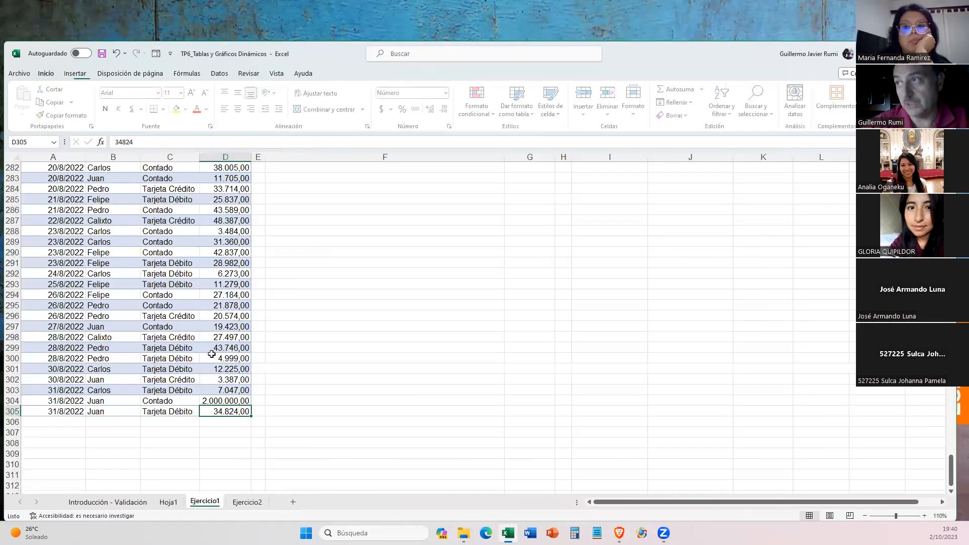
{"action": "left_click", "coordinate": [266, 274]}
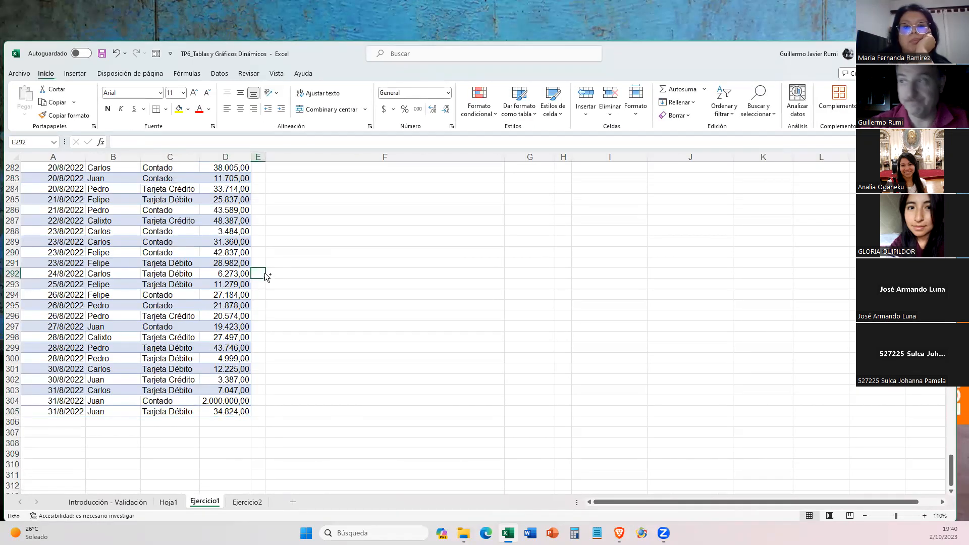
{"action": "key", "text": "ctrl+Up"}
{"action": "key", "text": "Down"}
{"action": "key", "text": "Down"}
{"action": "key", "text": "Down"}
{"action": "key", "text": "Down"}
{"action": "key", "text": "Right"}
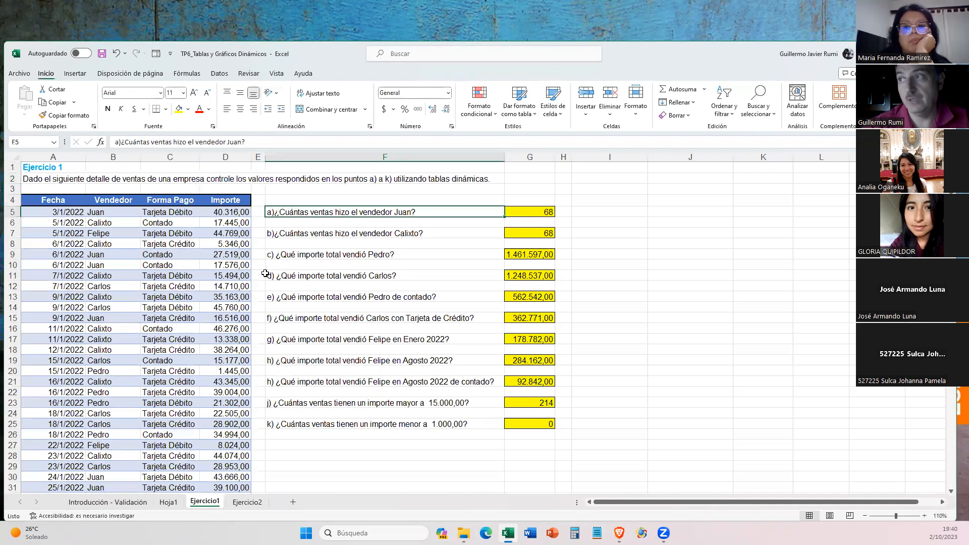
{"action": "key", "text": "Left"}
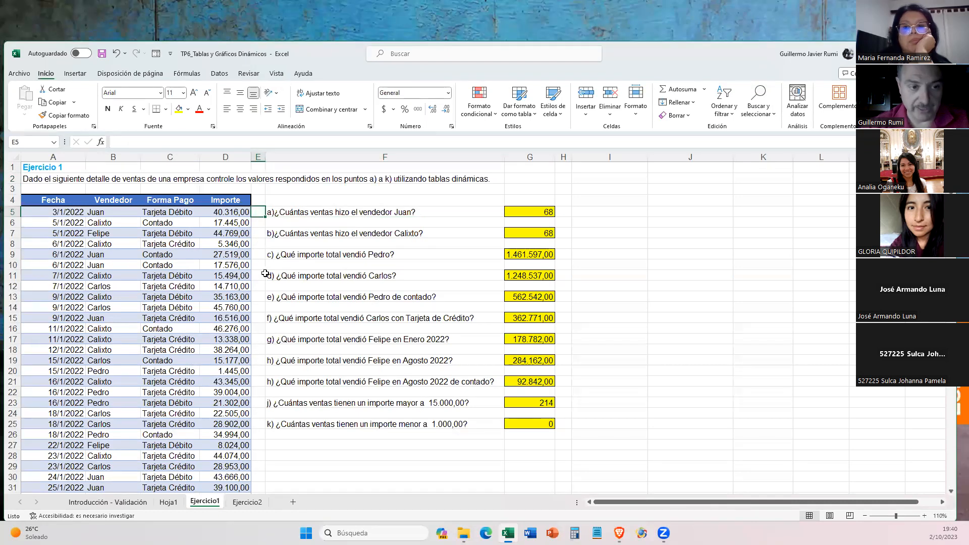